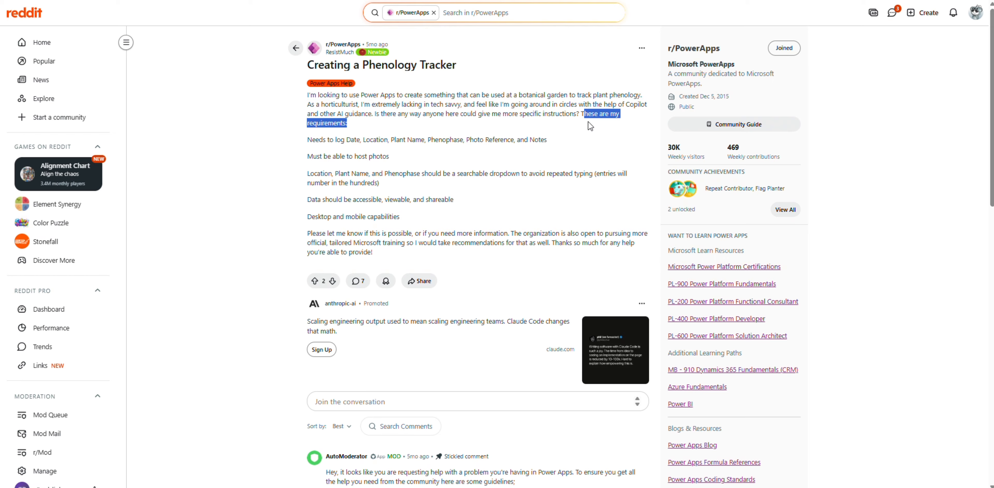
Review the phenology tracker requirements in the Reddit post, from the logged fields to desktop and mobile capabilities.
{"action": "left_click", "coordinate": [587, 124]}
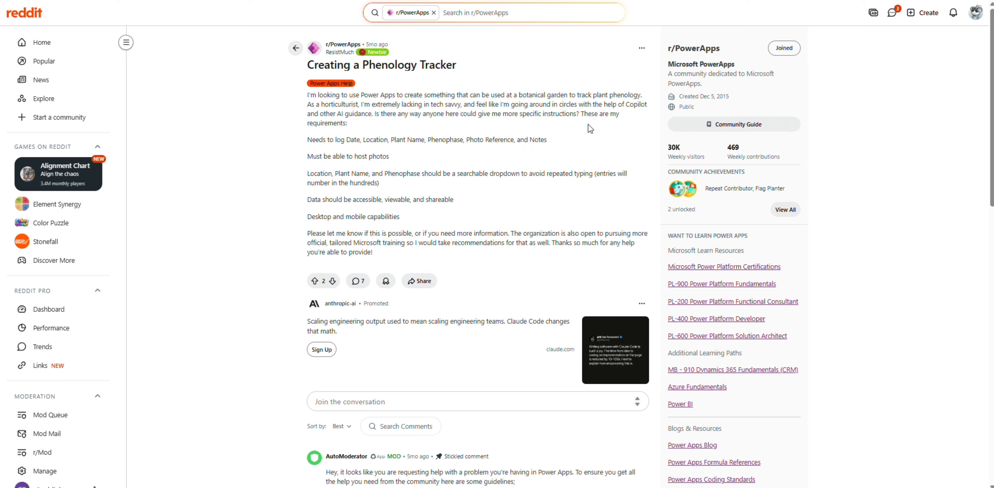
{"action": "triple_click", "coordinate": [374, 141]}
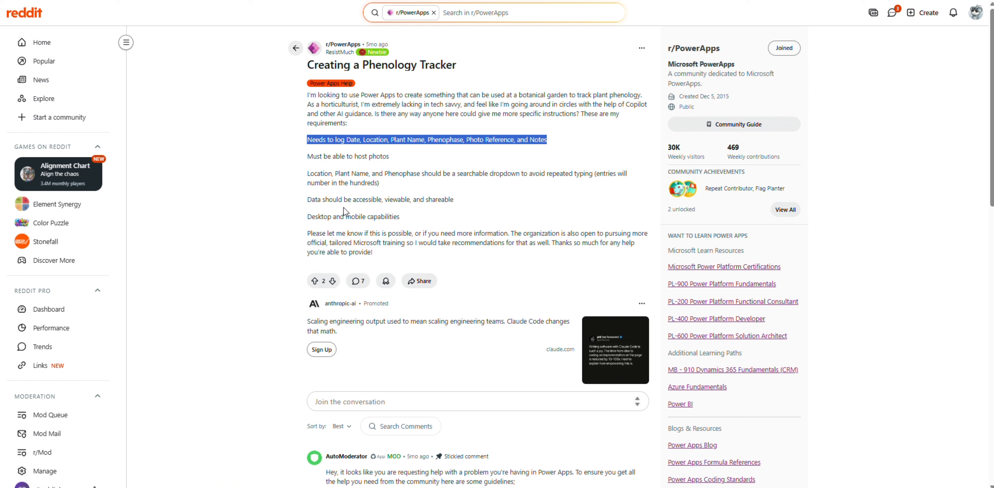
{"action": "triple_click", "coordinate": [339, 159]}
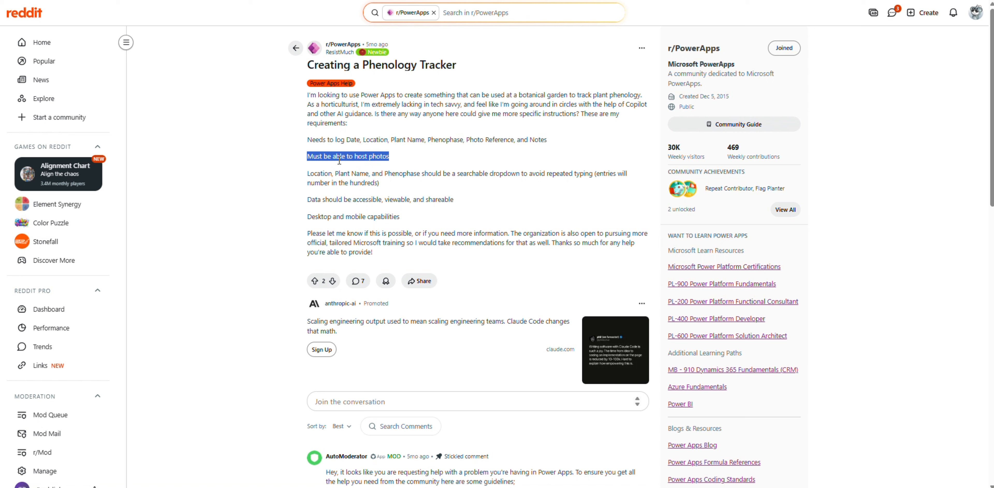
{"action": "triple_click", "coordinate": [350, 177]}
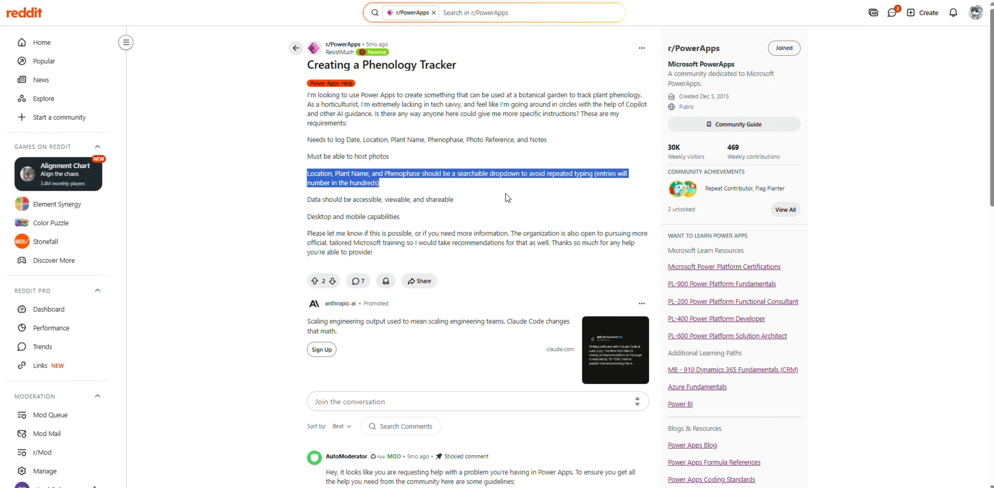
{"action": "triple_click", "coordinate": [372, 200]}
{"action": "triple_click", "coordinate": [373, 214]}
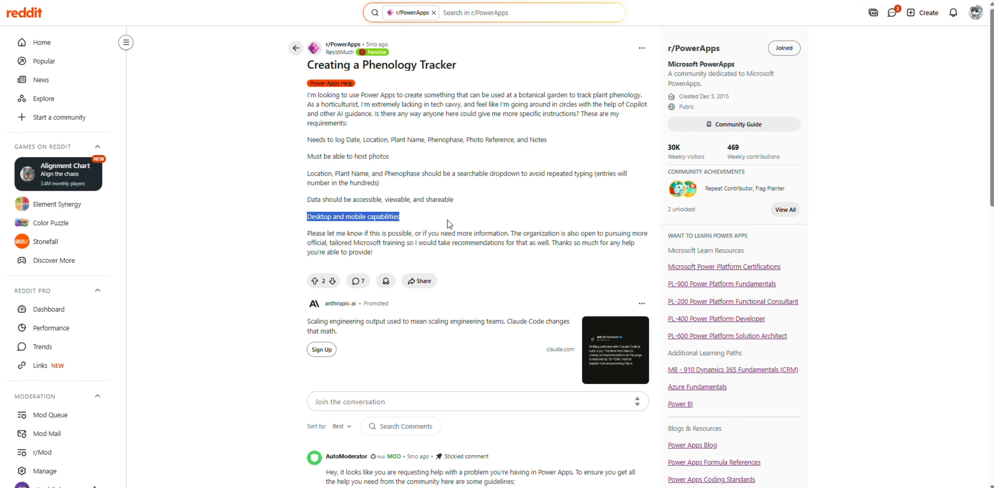
{"action": "left_click", "coordinate": [436, 195]}
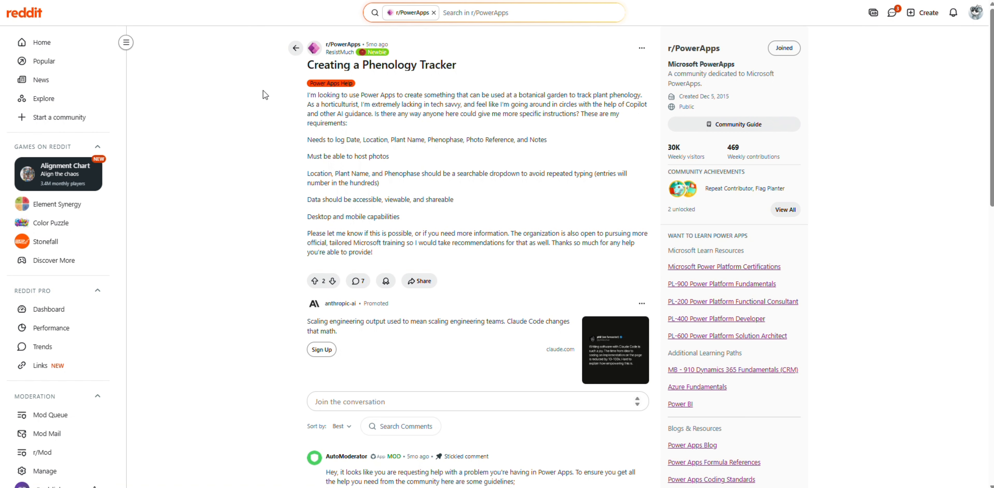
Switch to the TestHub_1 SharePoint site and create a blank list named Plants.
{"action": "key", "text": "ctrl+Tab"}
{"action": "left_click", "coordinate": [195, 77]}
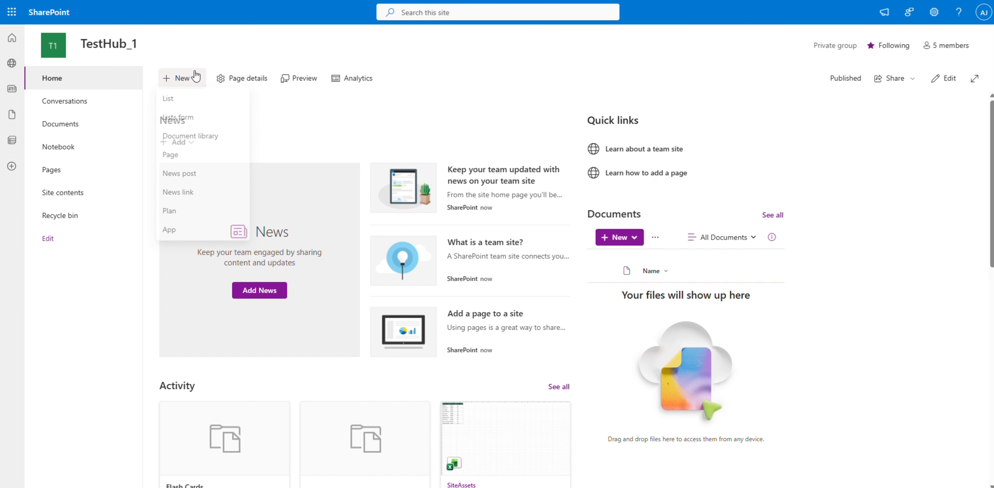
{"action": "left_click", "coordinate": [196, 97]}
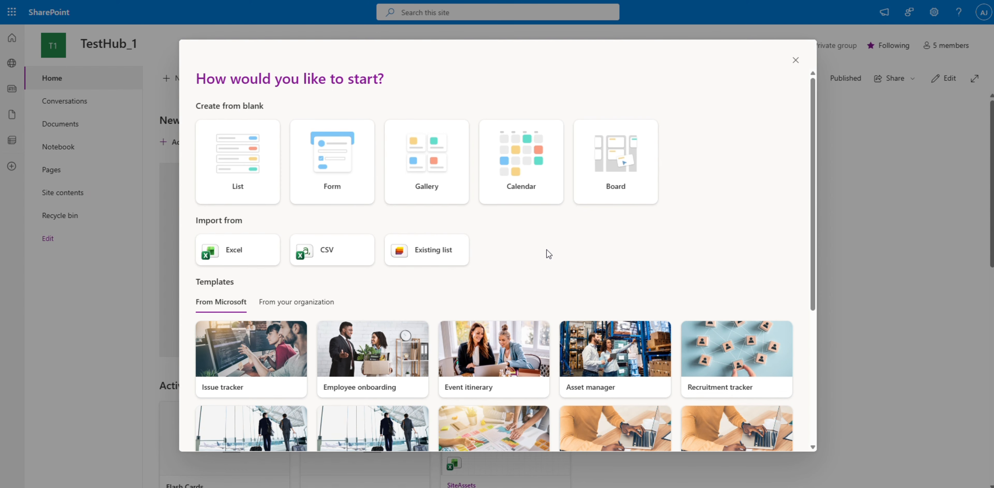
{"action": "left_click", "coordinate": [222, 172]}
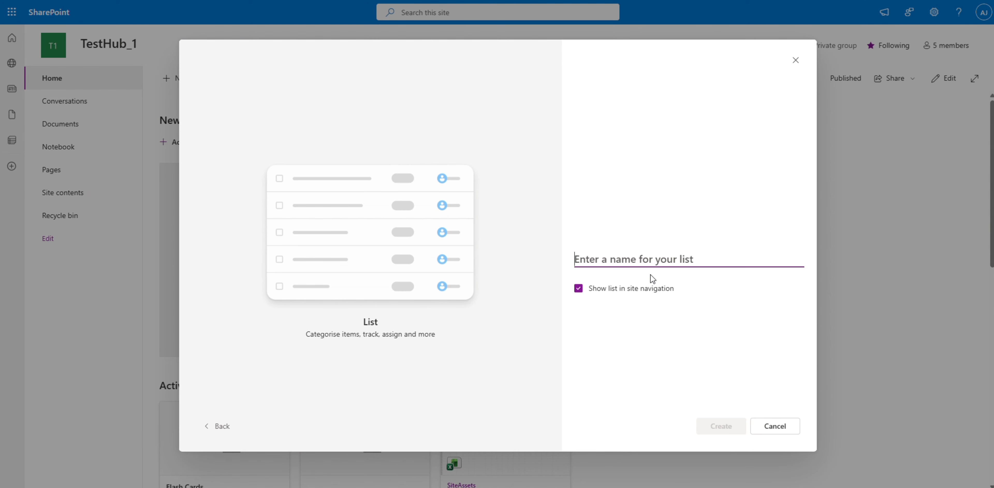
{"action": "type", "text": "Plant"}
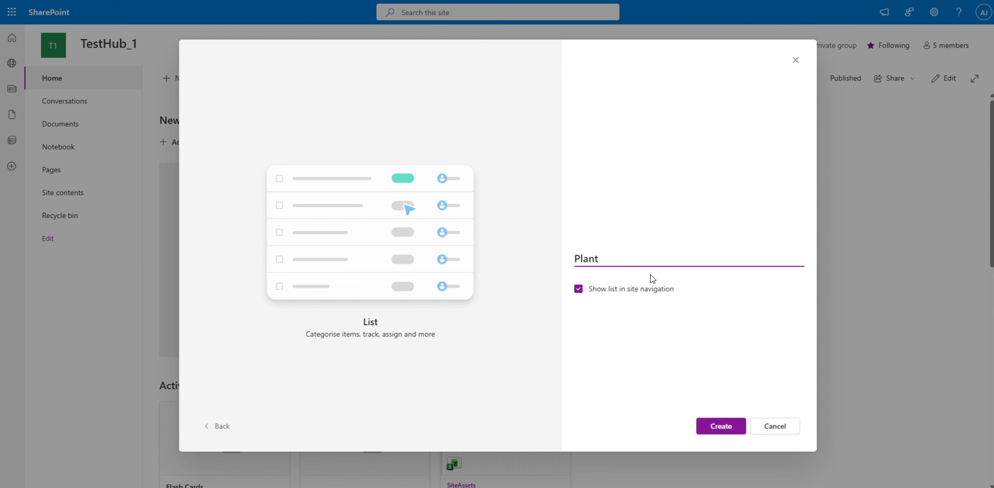
{"action": "type", "text": "s"}
{"action": "left_click", "coordinate": [718, 431]}
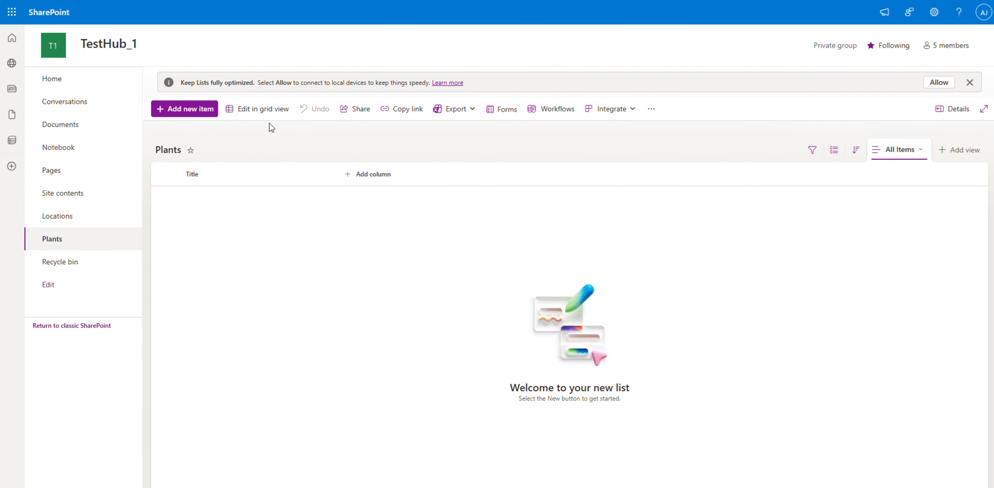
Put the Plants list in grid editing mode, show its ID column and place it before Title.
{"action": "left_click", "coordinate": [268, 108]}
{"action": "left_click", "coordinate": [218, 177]}
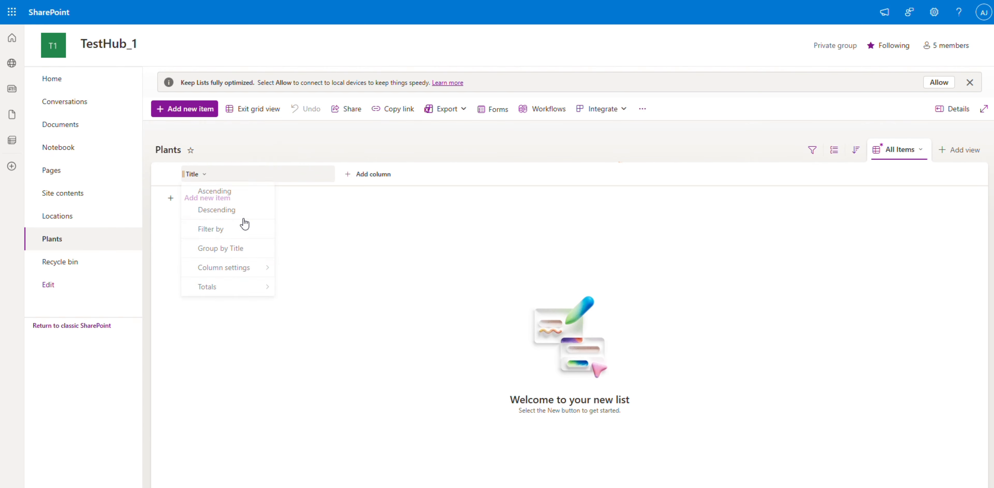
{"action": "mouse_move", "coordinate": [250, 276]}
{"action": "left_click", "coordinate": [334, 318]}
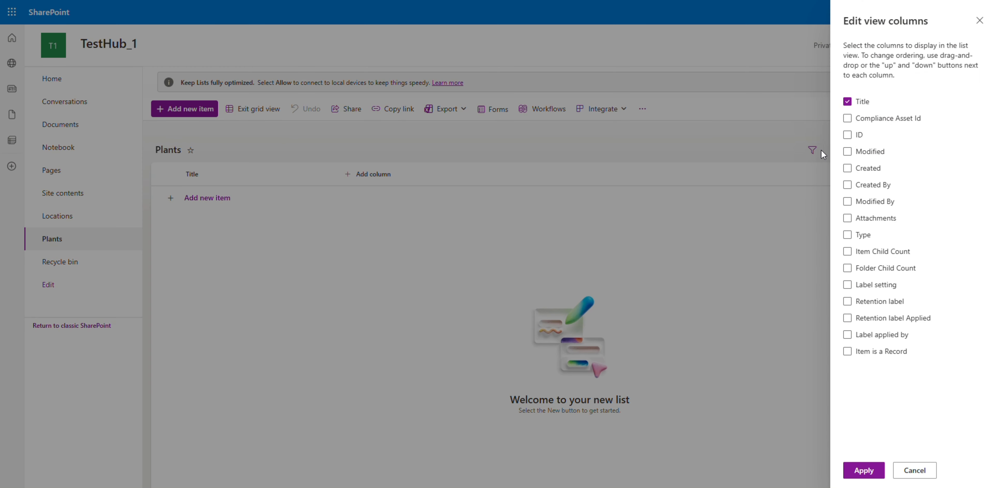
{"action": "left_click", "coordinate": [848, 135]}
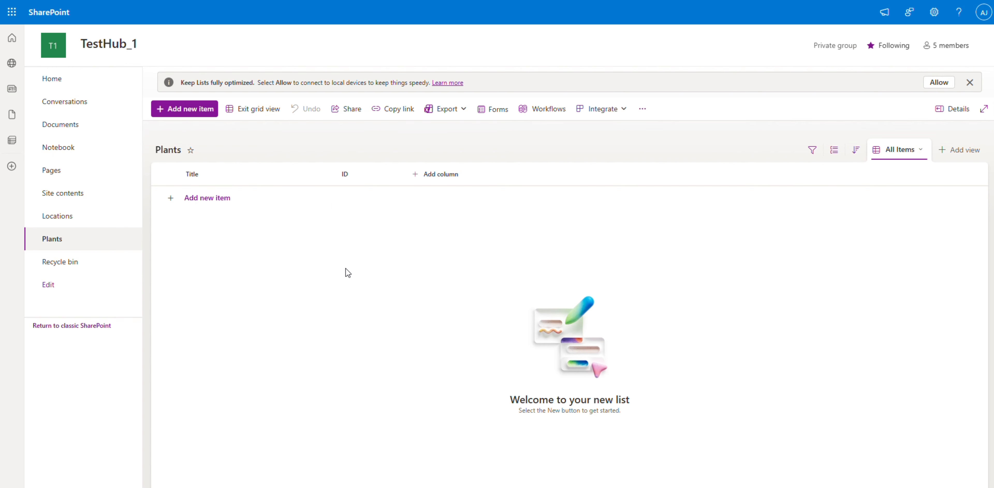
{"action": "left_click_drag", "start_coordinate": [349, 175], "coordinate": [188, 175]}
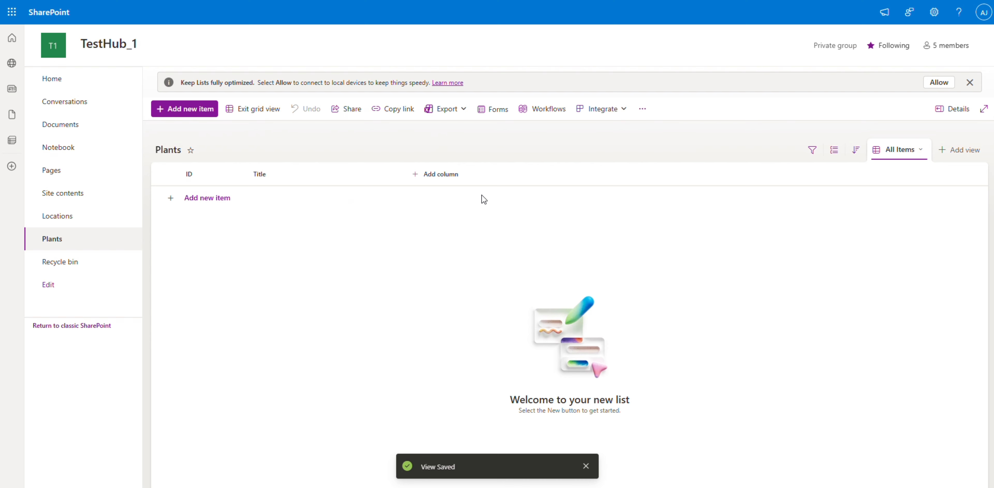
Add a single-line text column named Scientific Name to the Plants list.
{"action": "left_click", "coordinate": [437, 176]}
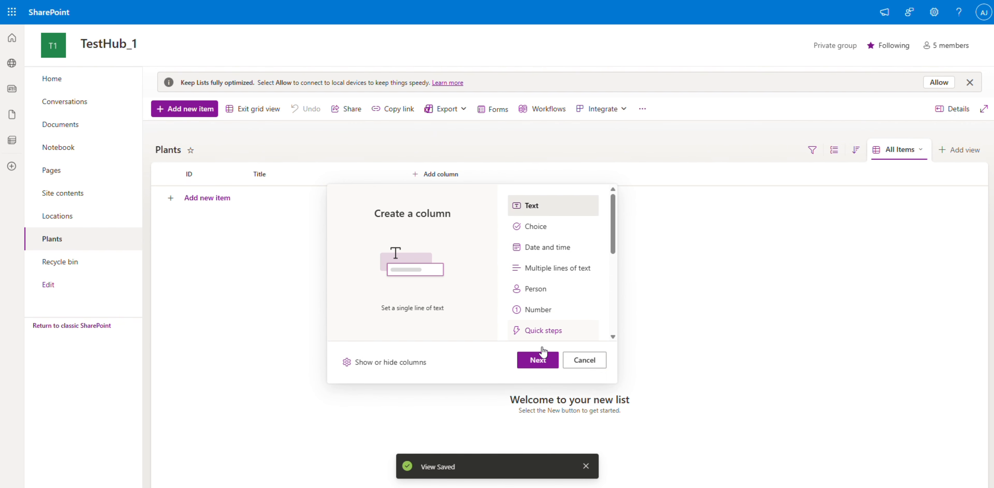
{"action": "left_click", "coordinate": [539, 360]}
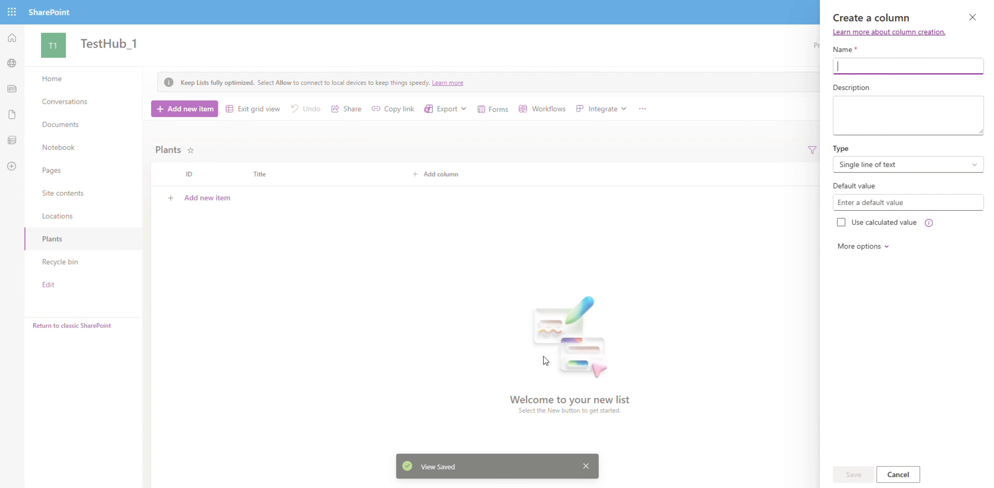
{"action": "type", "text": "Scientific Name"}
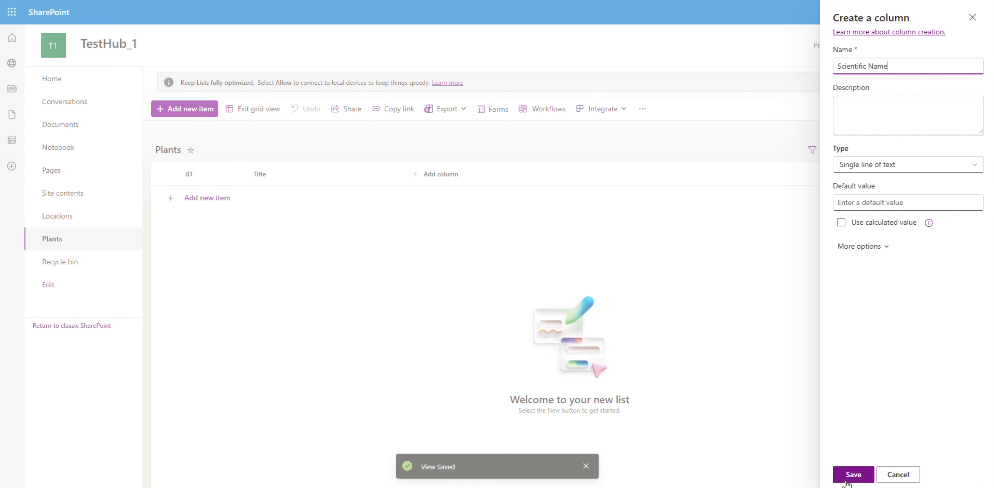
{"action": "left_click", "coordinate": [852, 474]}
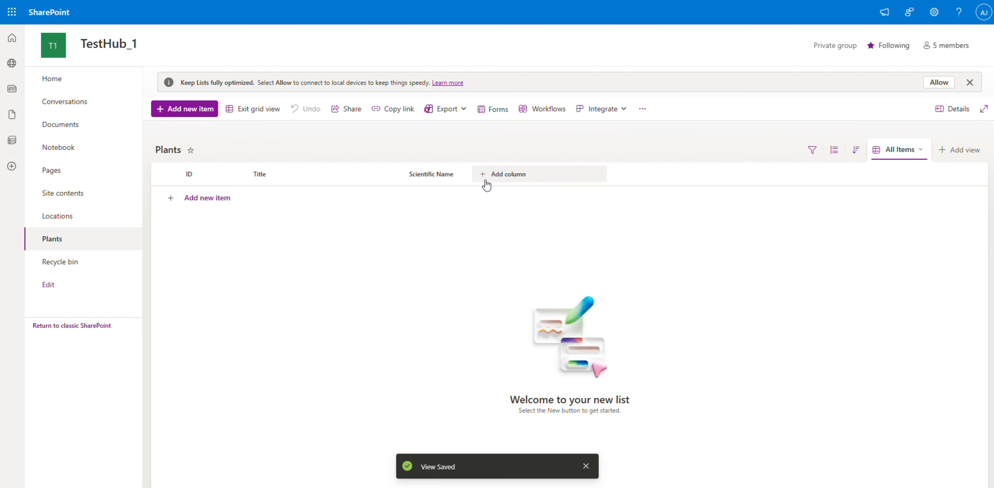
Add a single-line text column named Plant Name to the Plants list.
{"action": "left_click", "coordinate": [484, 181]}
{"action": "left_click", "coordinate": [595, 356]}
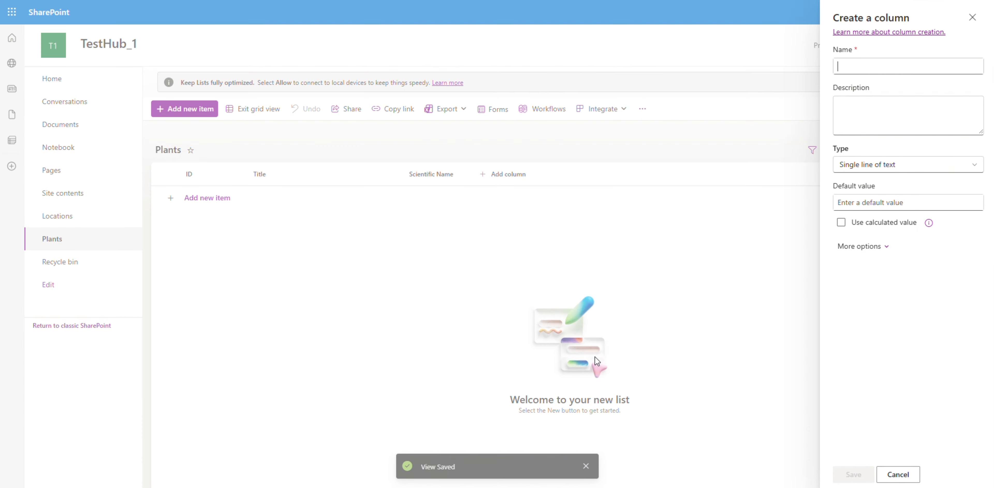
{"action": "type", "text": "Plant Name"}
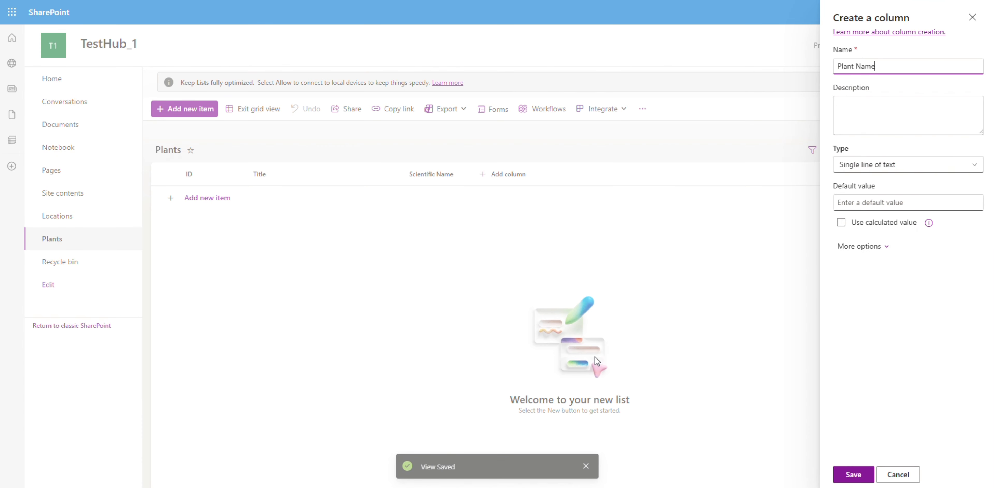
{"action": "left_click", "coordinate": [852, 474]}
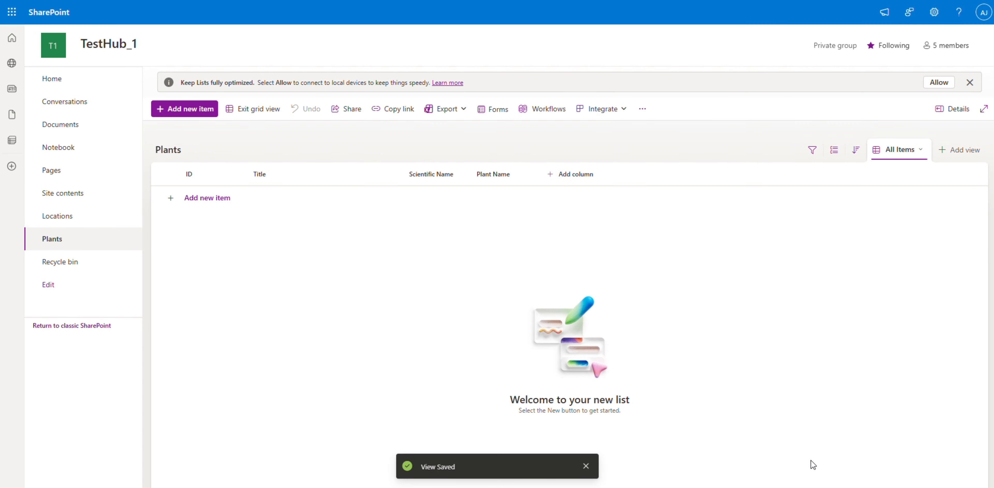
Hide the Title column from the Plants view and place Plant Name before Scientific Name.
{"action": "left_click", "coordinate": [298, 180]}
{"action": "mouse_move", "coordinate": [297, 269]}
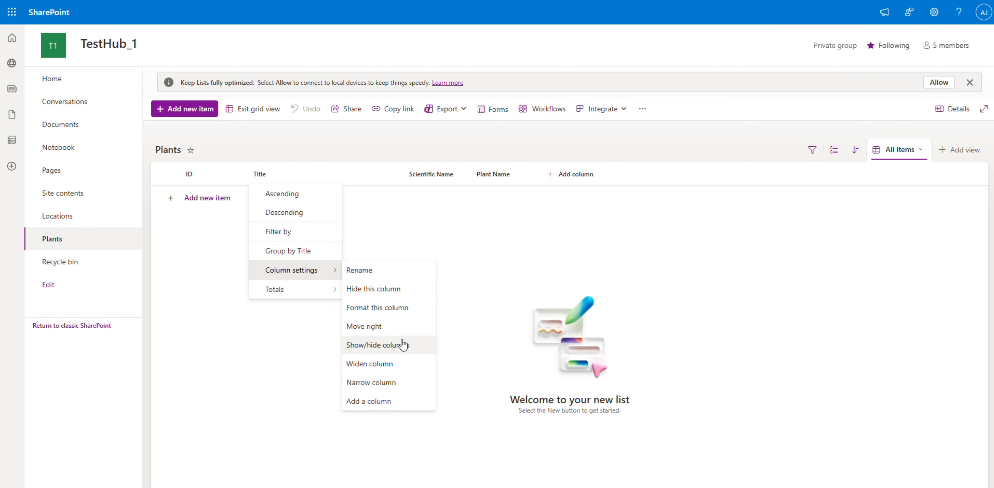
{"action": "left_click", "coordinate": [406, 344]}
{"action": "left_click", "coordinate": [848, 118]}
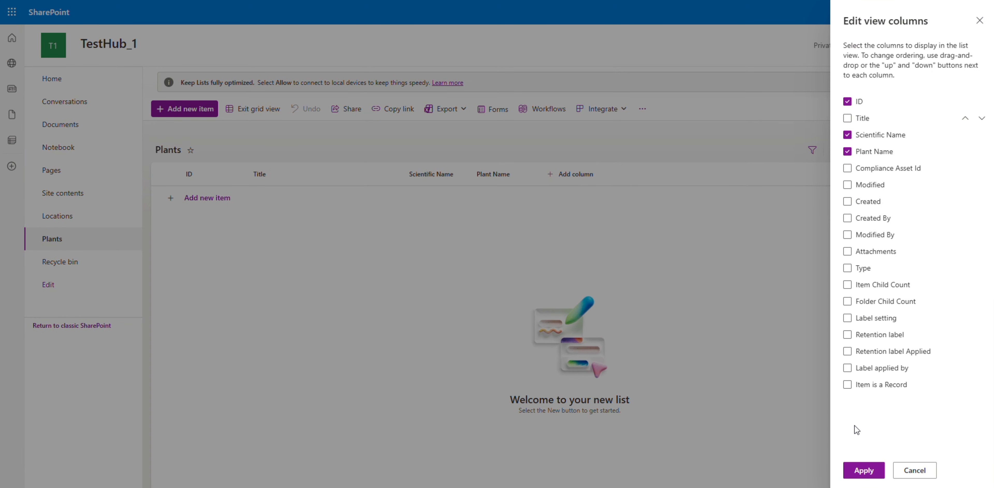
{"action": "left_click", "coordinate": [863, 470]}
{"action": "left_click_drag", "start_coordinate": [336, 174], "coordinate": [276, 175]}
Add the plants Japanese Maple (Acer palmatum) and Water Lily (Nymphaea odorata) to the list.
{"action": "left_click", "coordinate": [210, 198]}
{"action": "double_click", "coordinate": [276, 199]}
{"action": "type", "text": "Japanese Maple"}
{"action": "double_click", "coordinate": [343, 198]}
{"action": "type", "text": "Acer palmatum"}
{"action": "left_click", "coordinate": [210, 221]}
{"action": "double_click", "coordinate": [276, 224]}
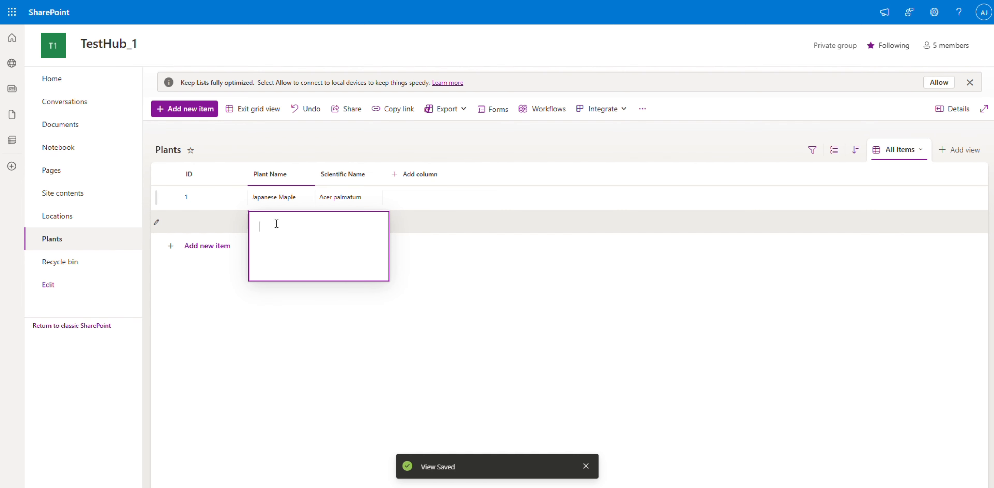
{"action": "type", "text": "Water Lily"}
{"action": "left_click", "coordinate": [361, 226]}
{"action": "type", "text": "Nymphaea odorata"}
Add the plants Desert Agave (Agave americana) and Orchid (Phalaenopsis amabilis) to the list.
{"action": "left_click", "coordinate": [207, 246]}
{"action": "left_click", "coordinate": [259, 250]}
{"action": "type", "text": "Desert Agave"}
{"action": "double_click", "coordinate": [357, 247]}
{"action": "type", "text": "Agave americana"}
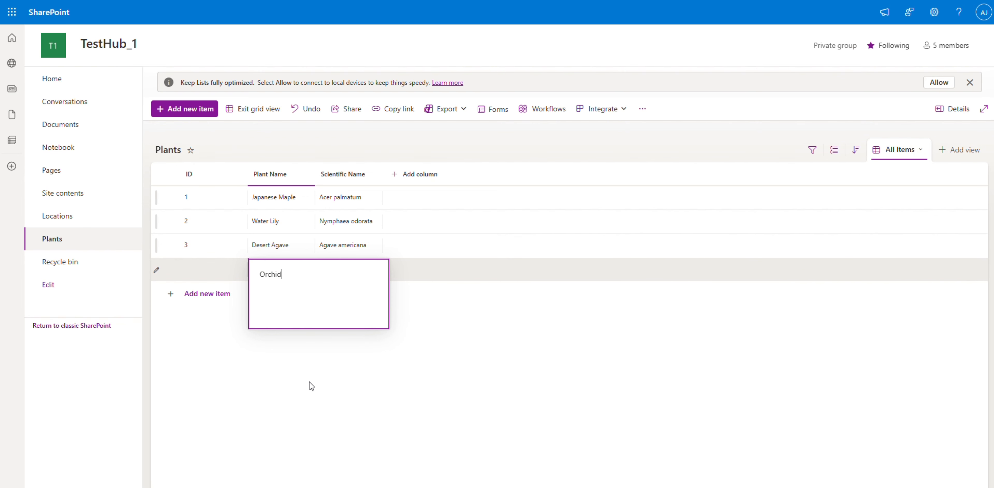
{"action": "double_click", "coordinate": [354, 274]}
{"action": "type", "text": "Phalaenopsis amabilis"}
Add the plants Rose Queen (Rosa hybrida) and Magnolia (Magnolia grandiflora) to the list.
{"action": "left_click", "coordinate": [278, 293]}
{"action": "type", "text": "Rose Queen"}
{"action": "double_click", "coordinate": [348, 300]}
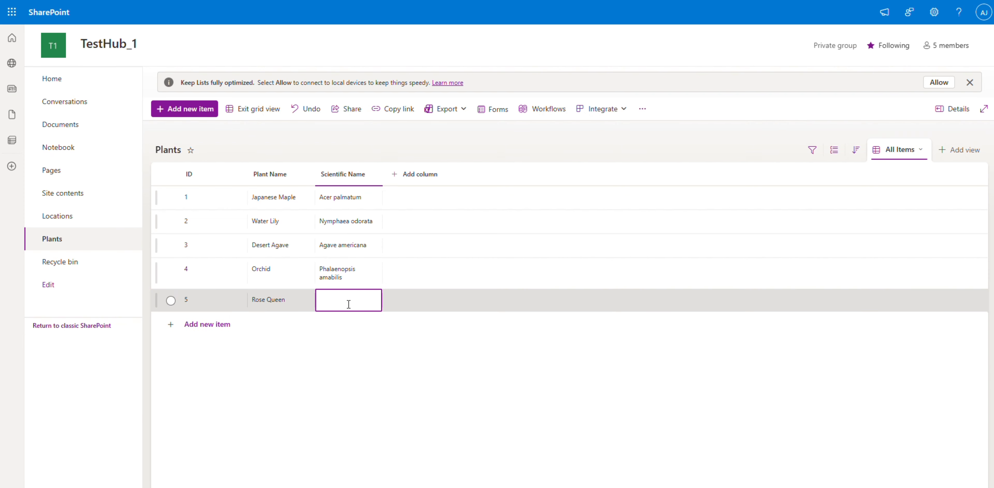
{"action": "type", "text": "Rosa hybrida"}
{"action": "left_click", "coordinate": [288, 321]}
{"action": "type", "text": "Magnolia"}
{"action": "double_click", "coordinate": [337, 327]}
{"action": "type", "text": "Magnolia grandiflora"}
Add the plants Lavender (Lavandula angustifolia) and Bamboo Palm (Chamaedorea seifrizii) to the list.
{"action": "left_click", "coordinate": [284, 352]}
{"action": "type", "text": "Lavender"}
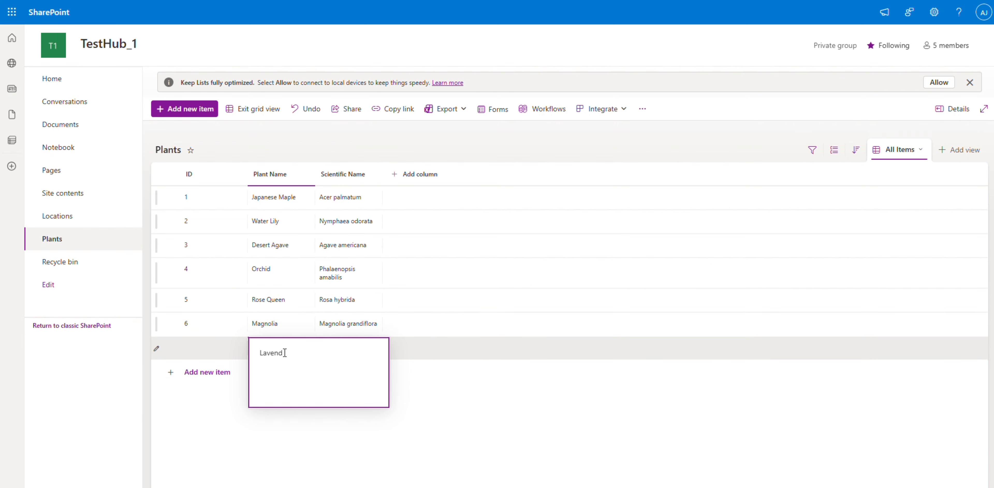
{"action": "double_click", "coordinate": [360, 351]}
{"action": "type", "text": "Lavandula angustifolia"}
{"action": "left_click", "coordinate": [274, 371]}
{"action": "type", "text": "Bamboo Palm"}
{"action": "double_click", "coordinate": [348, 379]}
{"action": "type", "text": "Chamaedorea seifrizii"}
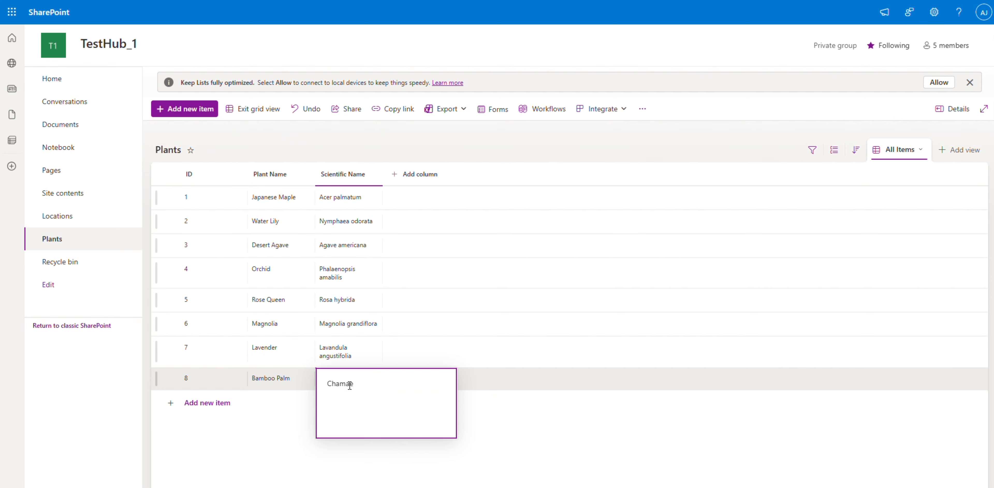
{"action": "left_click", "coordinate": [841, 304]}
Add the plants Fern Boston (Nephrolepis exaltata) and Barrel Cactus (Echinocactus grusonii), and leave grid editing.
{"action": "left_click", "coordinate": [263, 409]}
{"action": "type", "text": "Fern Boston"}
{"action": "double_click", "coordinate": [348, 412]}
{"action": "type", "text": "Neph"}
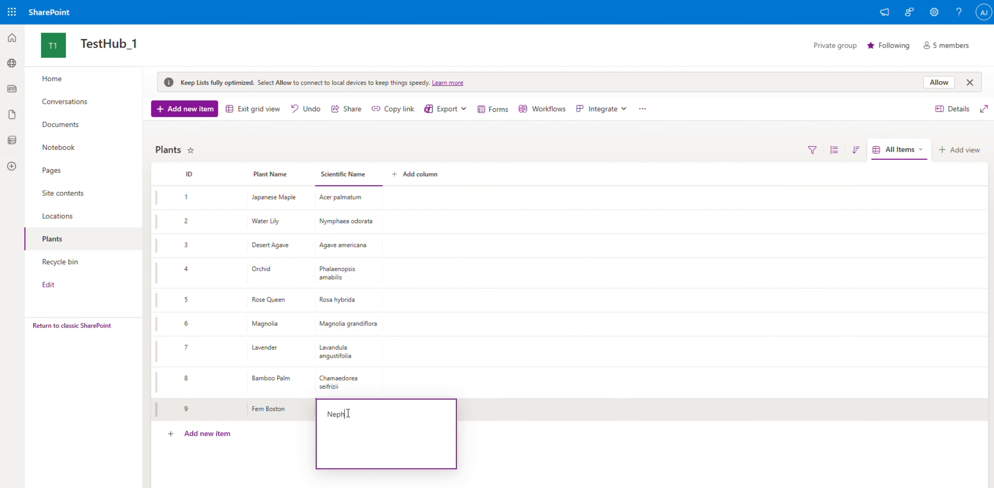
{"action": "type", "text": "rolepis exaltata"}
{"action": "left_click", "coordinate": [278, 432]}
{"action": "type", "text": "Barrel Cactus"}
{"action": "double_click", "coordinate": [340, 430]}
{"action": "type", "text": "Echinocactus grusonii"}
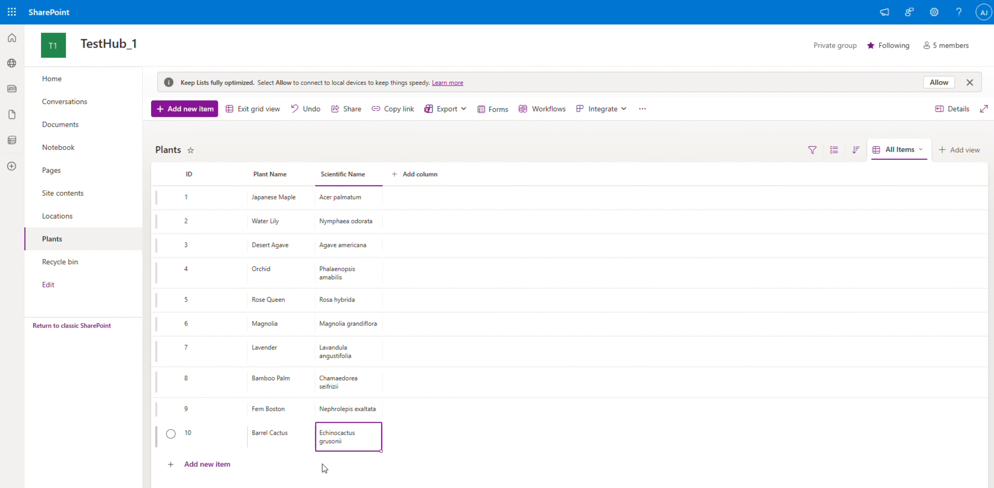
{"action": "left_click", "coordinate": [274, 109]}
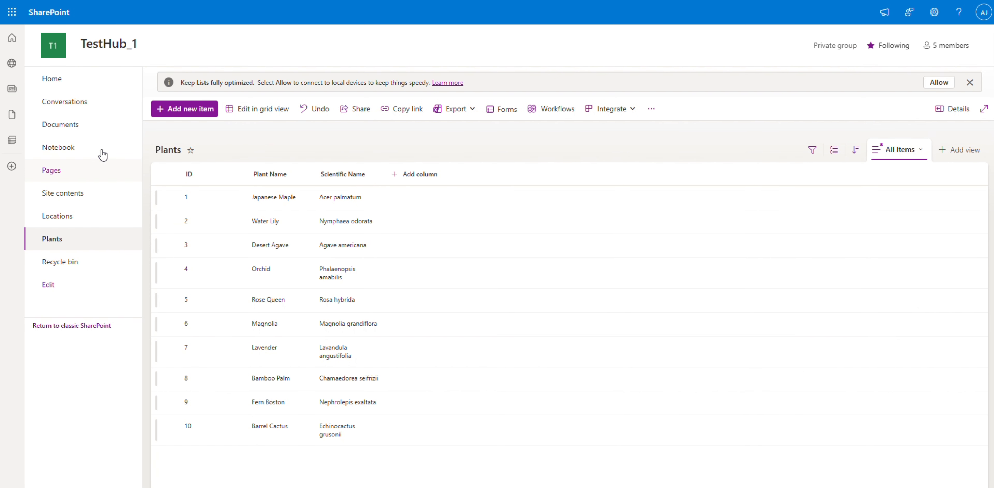
Create a blank list named Locations from the site's home page, keeping it shown in the site navigation.
{"action": "left_click", "coordinate": [89, 80]}
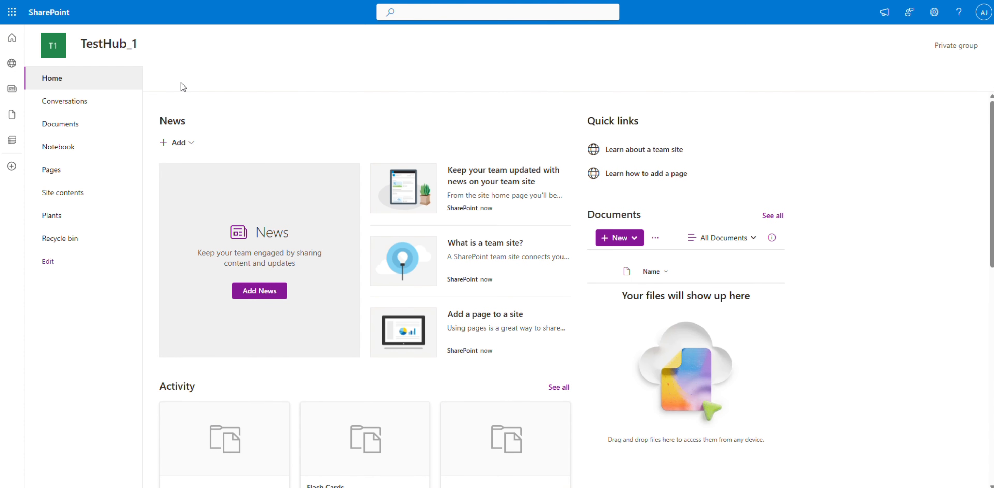
{"action": "left_click", "coordinate": [181, 78]}
{"action": "left_click", "coordinate": [189, 98]}
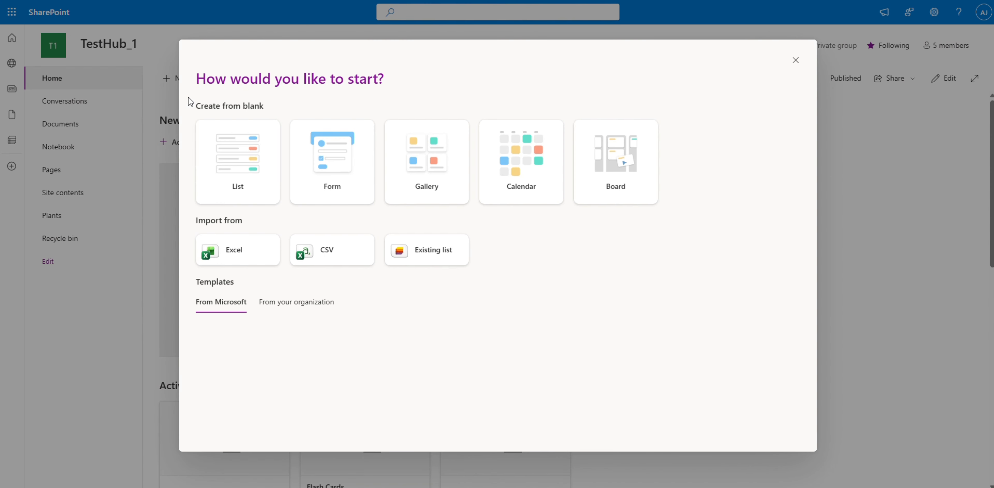
{"action": "left_click", "coordinate": [257, 183]}
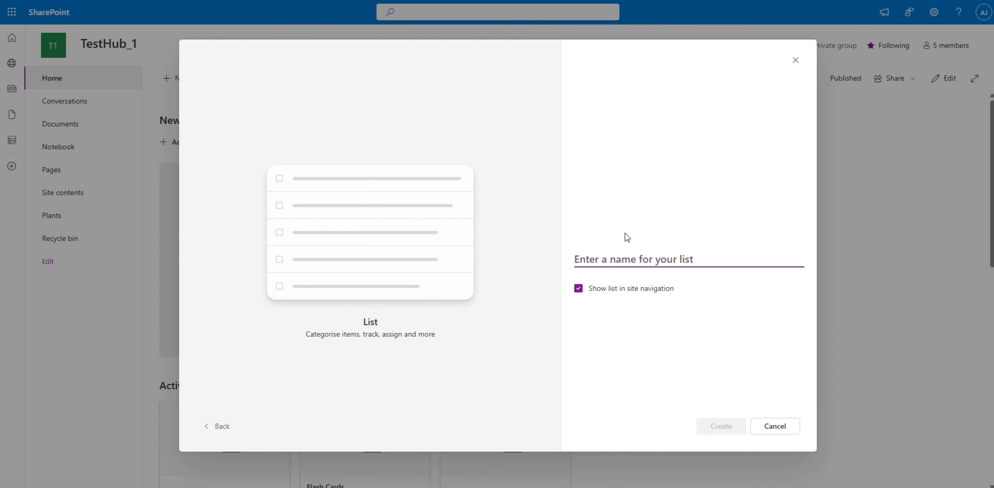
{"action": "type", "text": "Locations"}
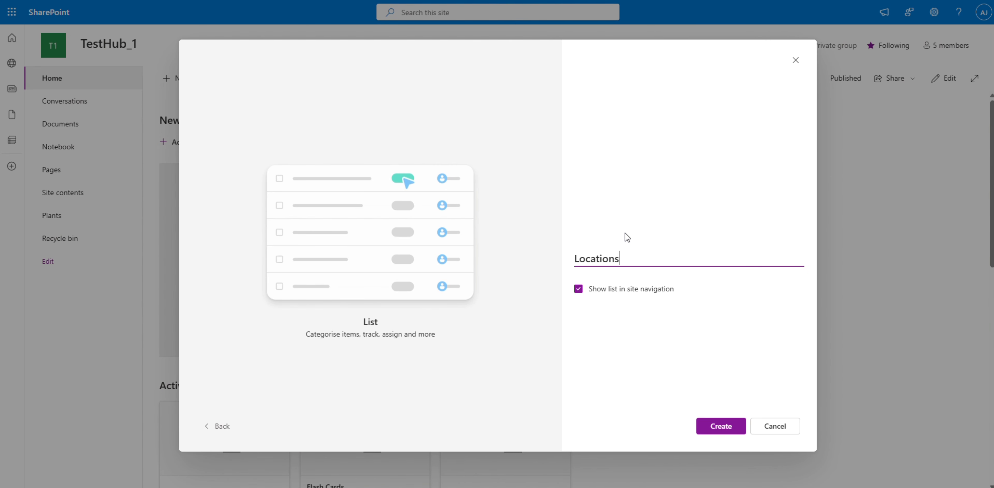
{"action": "left_click", "coordinate": [719, 420]}
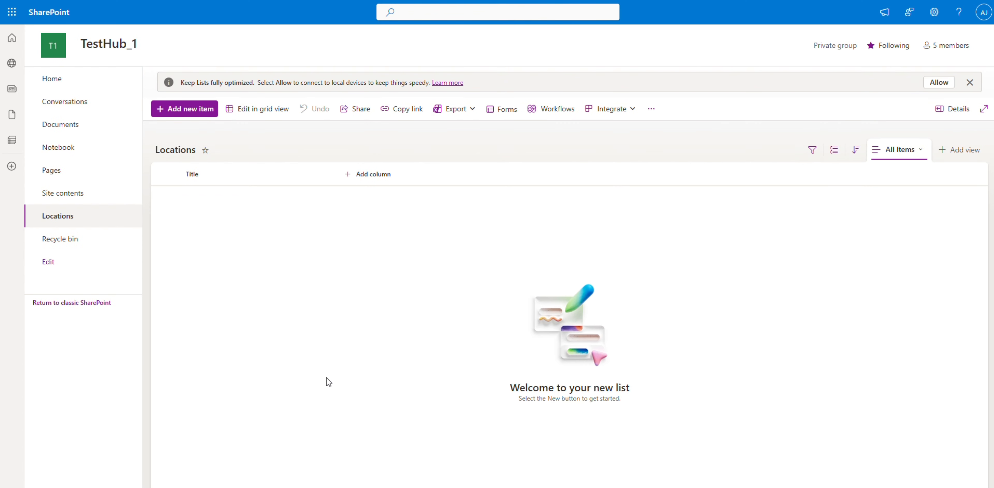
Show the ID column and hide the Title column in the Locations list view.
{"action": "left_click", "coordinate": [203, 176]}
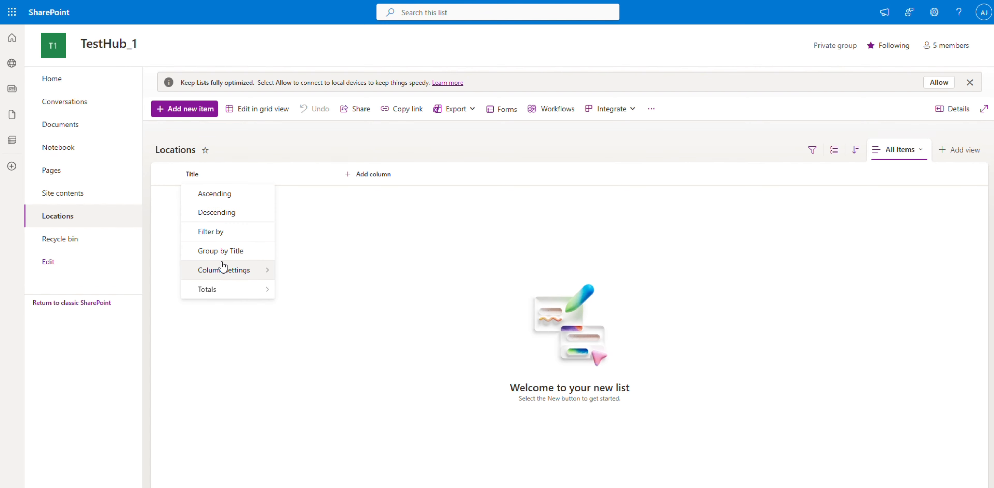
{"action": "mouse_move", "coordinate": [224, 270]}
{"action": "left_click", "coordinate": [325, 326]}
{"action": "left_click", "coordinate": [847, 134]}
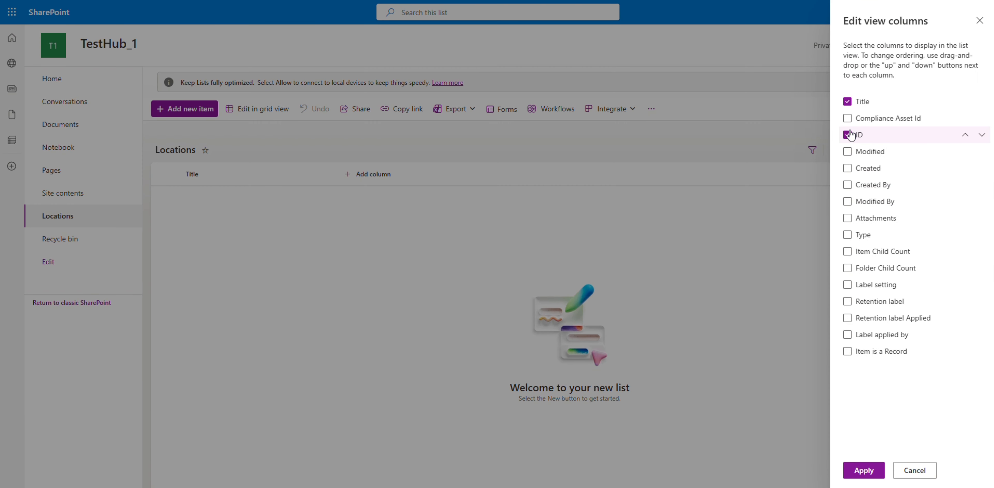
{"action": "left_click", "coordinate": [847, 102]}
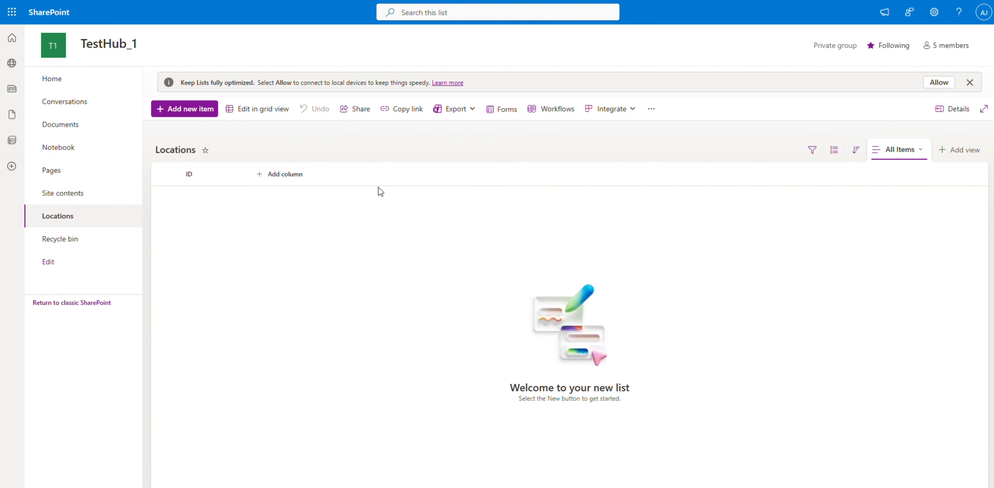
Add a single-line text column named Location Name to the Locations list.
{"action": "left_click", "coordinate": [280, 174]}
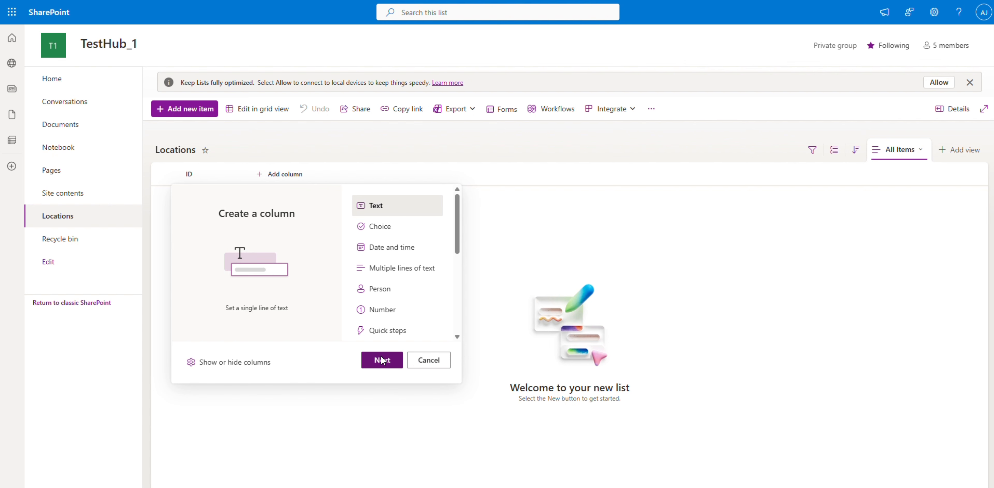
{"action": "left_click", "coordinate": [382, 360]}
{"action": "type", "text": "L"}
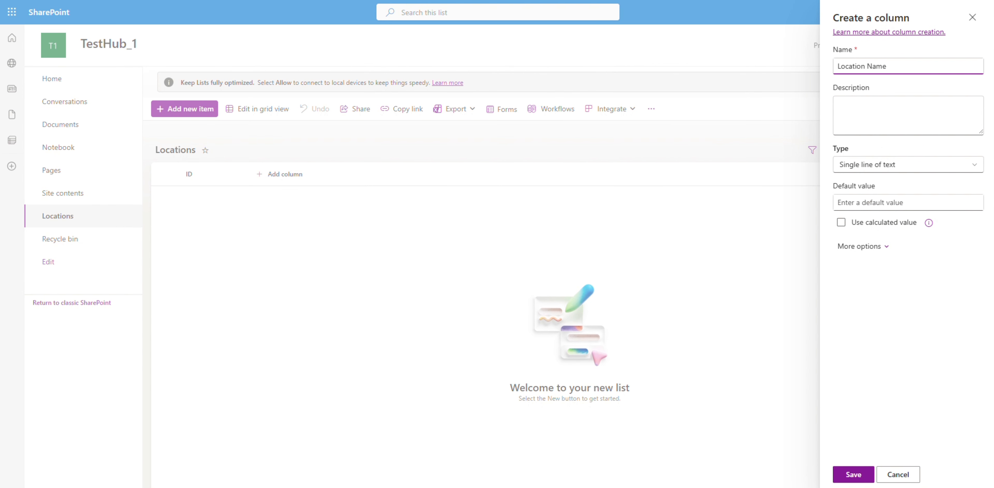
{"action": "type", "text": "ocation Name"}
{"action": "left_click", "coordinate": [853, 474]}
Start a Choice column named Zone in the Locations list, with the choices North, East and South.
{"action": "left_click", "coordinate": [349, 177]}
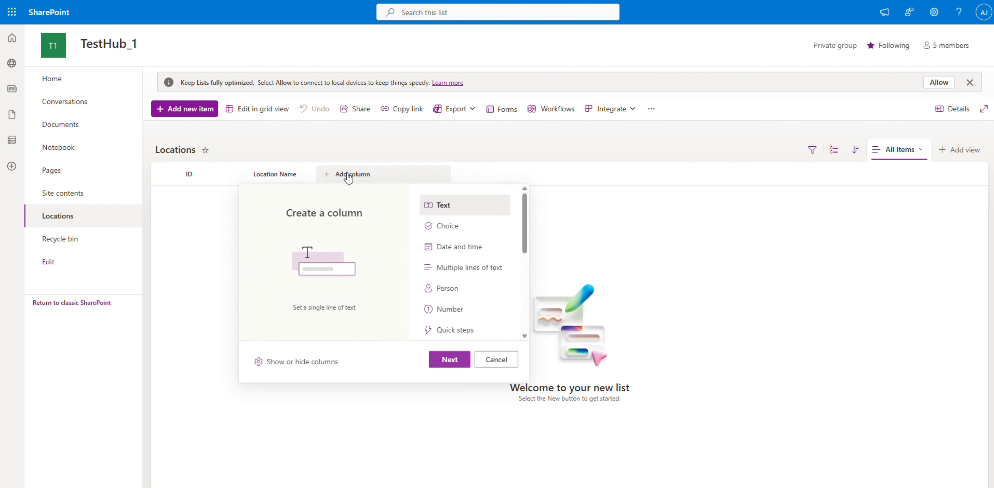
{"action": "left_click", "coordinate": [447, 228]}
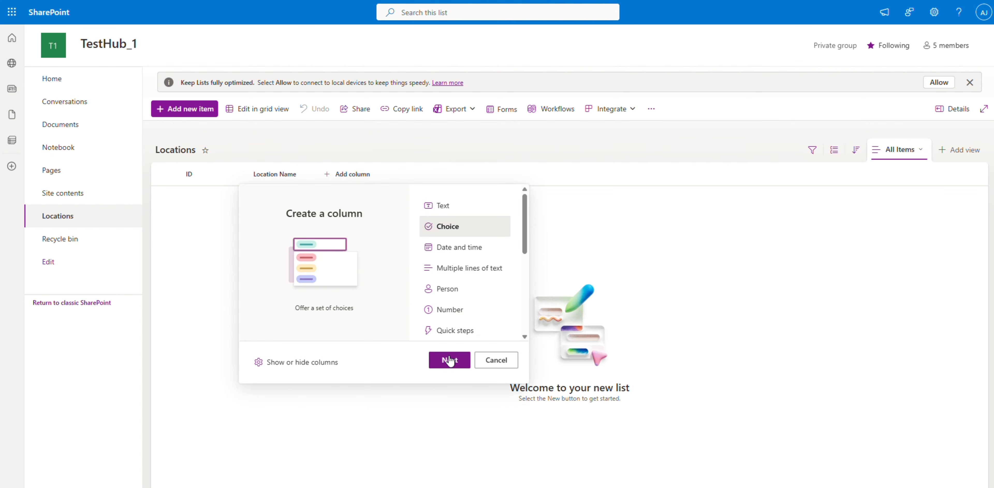
{"action": "left_click", "coordinate": [447, 359]}
{"action": "type", "text": "Zone"}
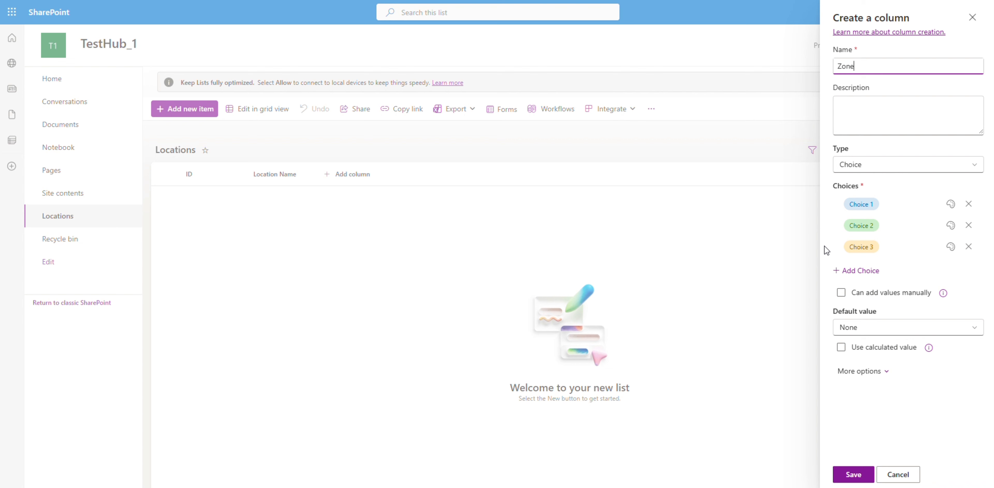
{"action": "left_click", "coordinate": [899, 197]}
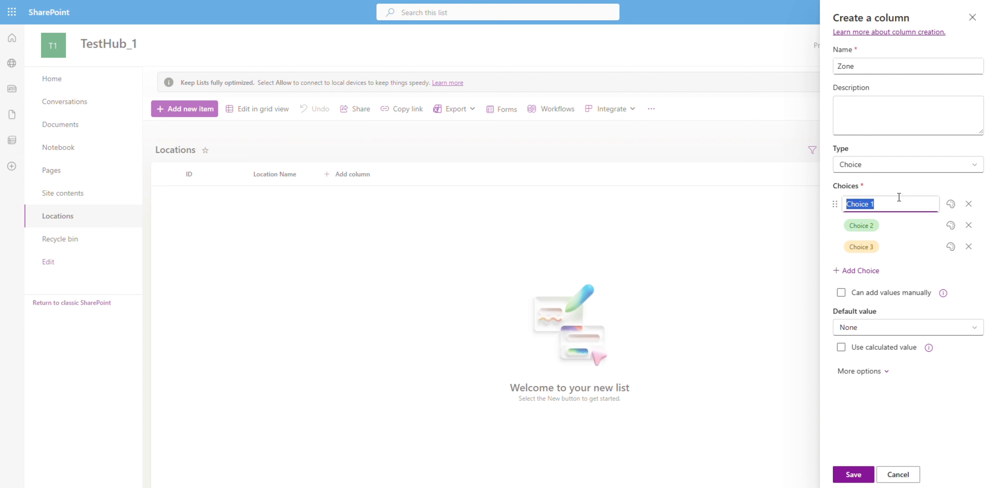
{"action": "type", "text": "North"}
{"action": "left_click", "coordinate": [890, 226]}
{"action": "type", "text": "East"}
{"action": "left_click", "coordinate": [889, 249]}
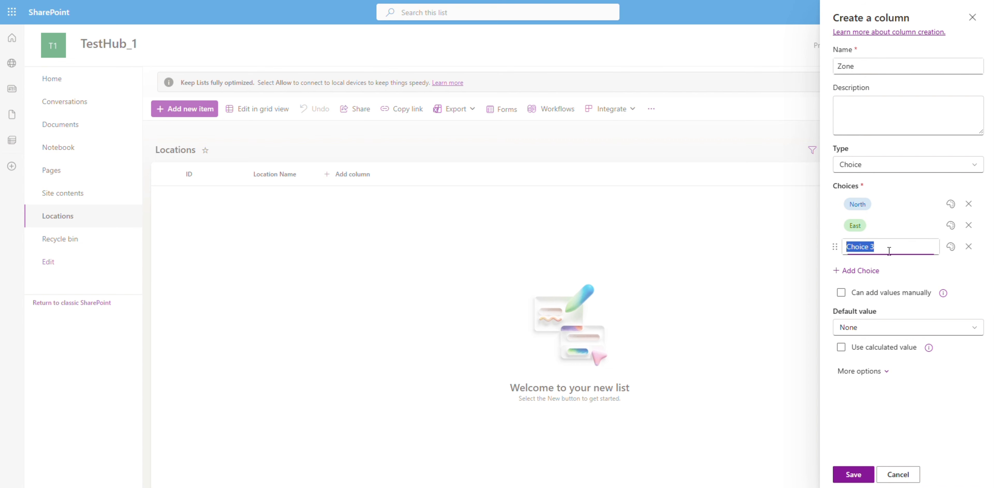
{"action": "type", "text": "South"}
Add the choices West and Central to the Zone column and save it.
{"action": "left_click", "coordinate": [874, 285]}
{"action": "left_click", "coordinate": [866, 293]}
{"action": "left_click", "coordinate": [868, 272]}
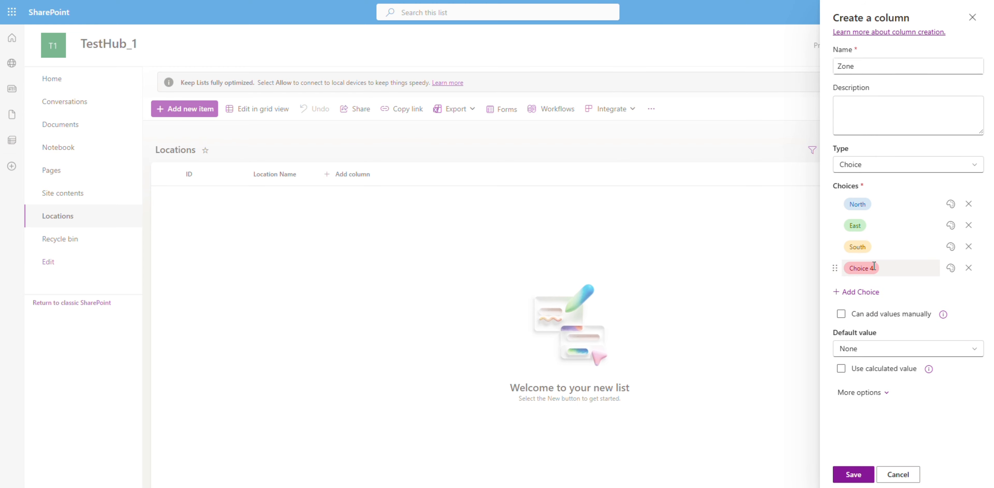
{"action": "type", "text": "West"}
{"action": "left_click", "coordinate": [871, 290]}
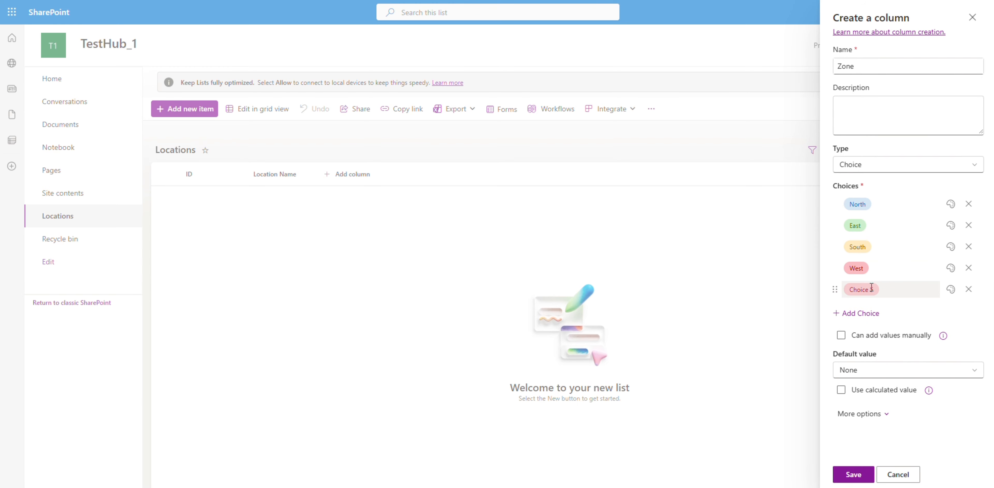
{"action": "type", "text": "Central"}
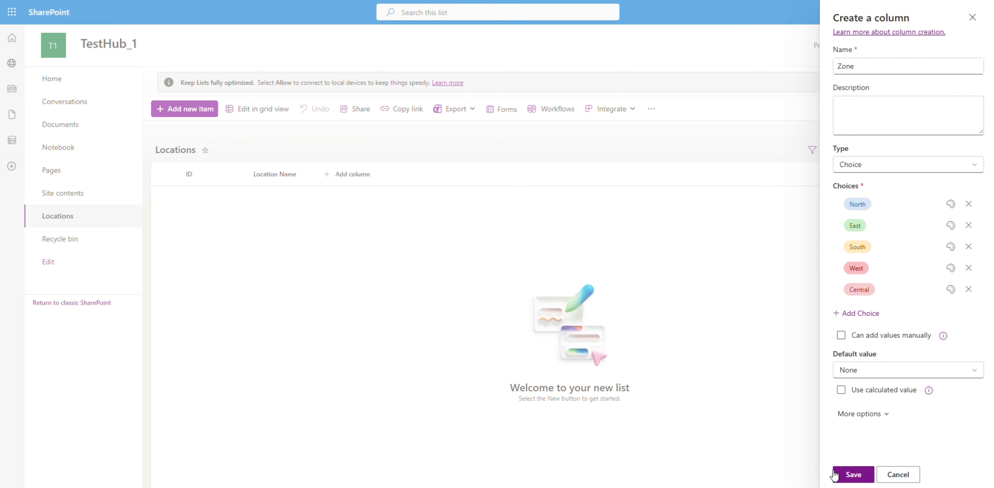
{"action": "left_click", "coordinate": [853, 474]}
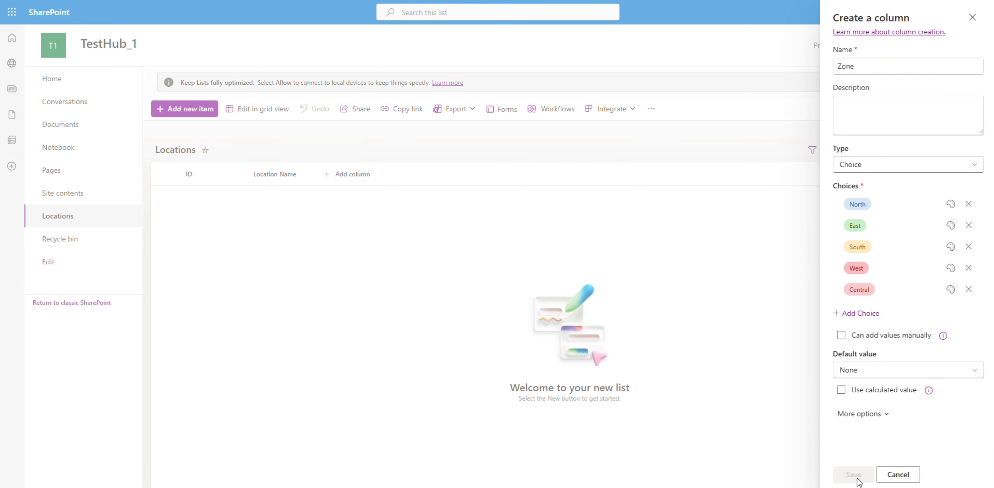
Enter ten garden locations with their zones in the grid, from Rose Garden (North) to Visitor Entrance (Central), and leave grid editing.
{"action": "left_click", "coordinate": [256, 108]}
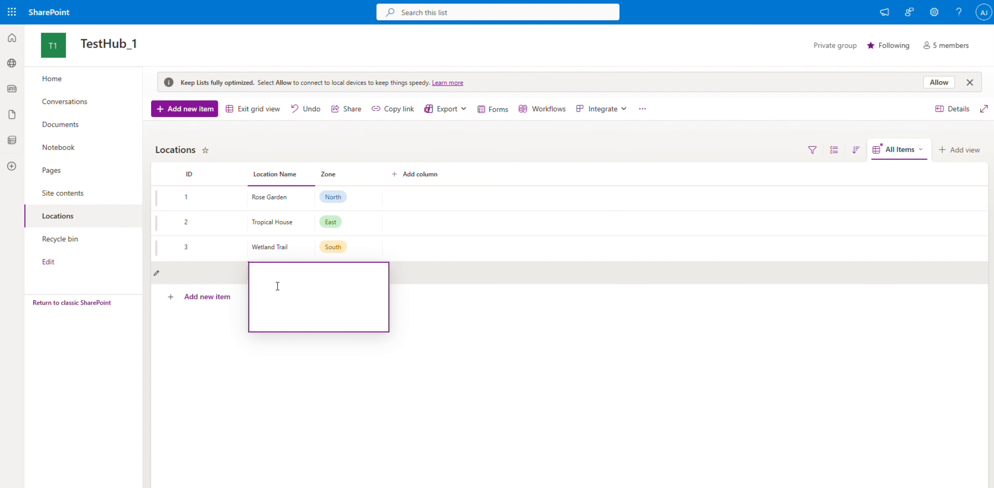
{"action": "left_click", "coordinate": [357, 273]}
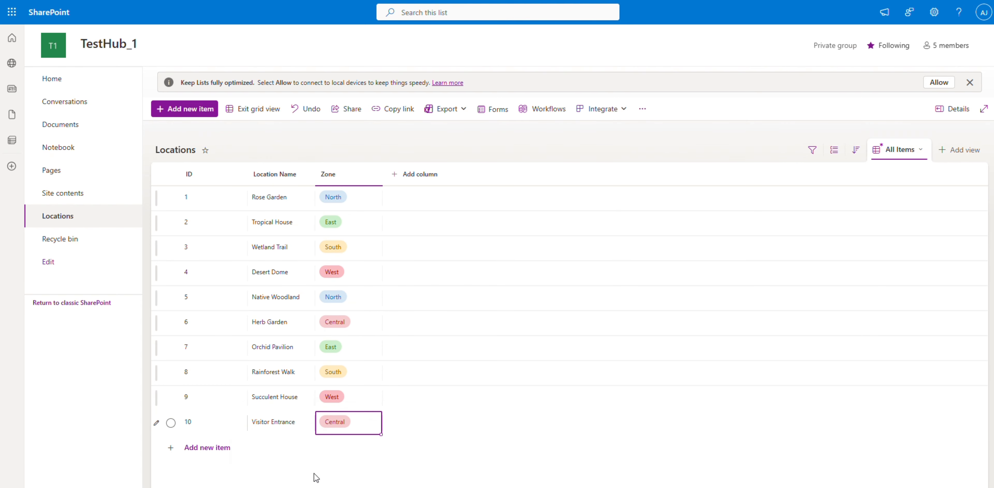
{"action": "left_click", "coordinate": [240, 111]}
Return to the site's home page and create a blank list named Phenophases, shown in the site navigation.
{"action": "left_click", "coordinate": [89, 45]}
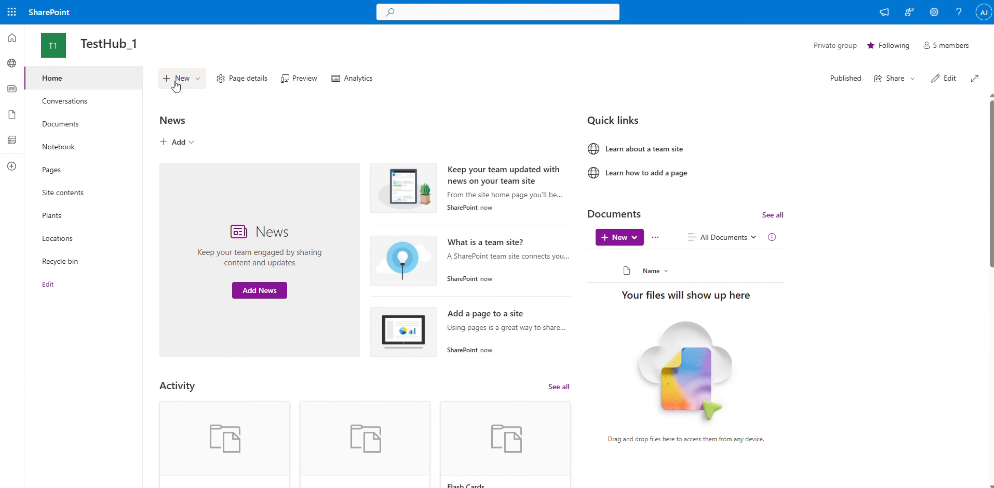
{"action": "left_click", "coordinate": [190, 78]}
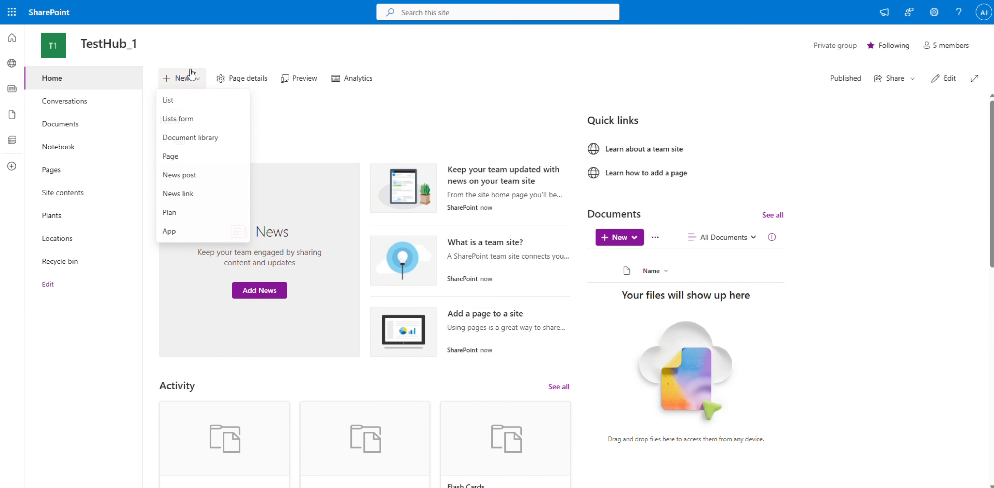
{"action": "left_click", "coordinate": [196, 109]}
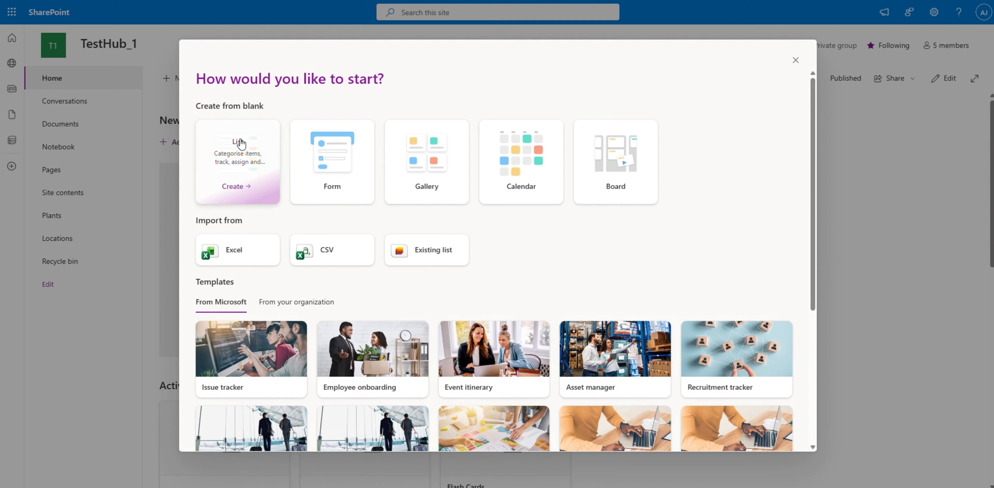
{"action": "left_click", "coordinate": [277, 156]}
{"action": "type", "text": "Pheno"}
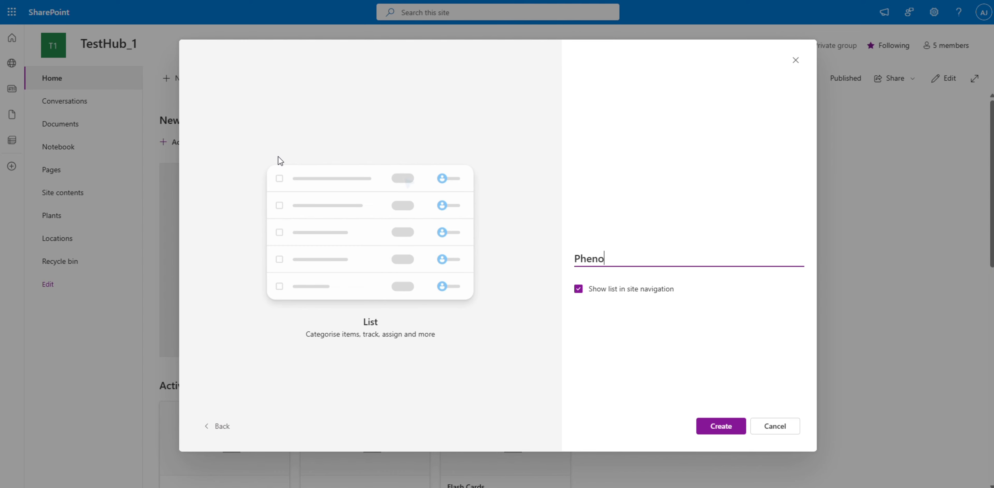
{"action": "type", "text": "phases"}
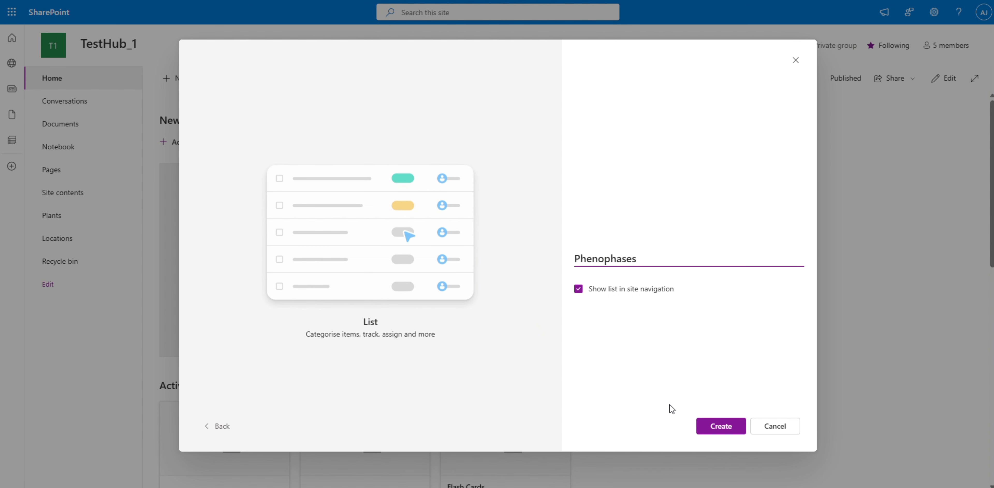
{"action": "left_click", "coordinate": [704, 426]}
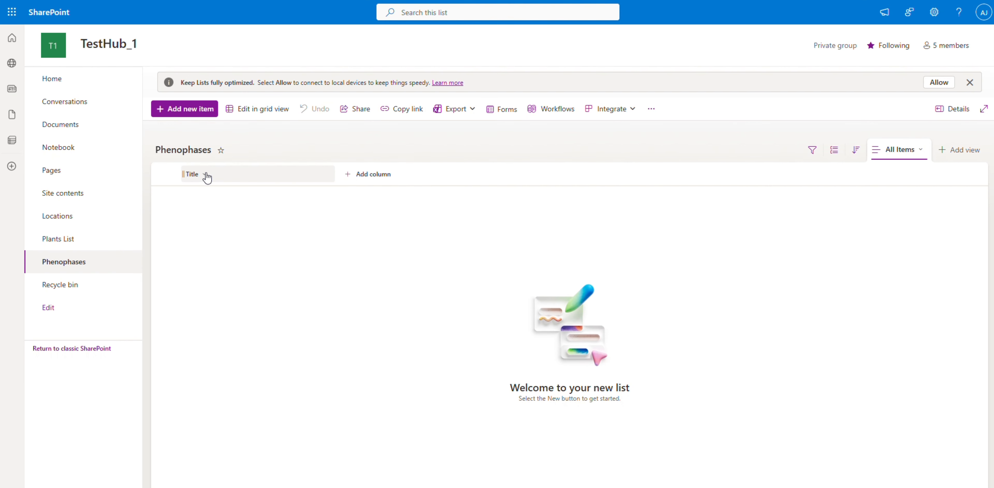
Show the ID column and hide the Title column in the Phenophases list view.
{"action": "left_click", "coordinate": [203, 175]}
{"action": "mouse_move", "coordinate": [235, 275]}
{"action": "left_click", "coordinate": [305, 325]}
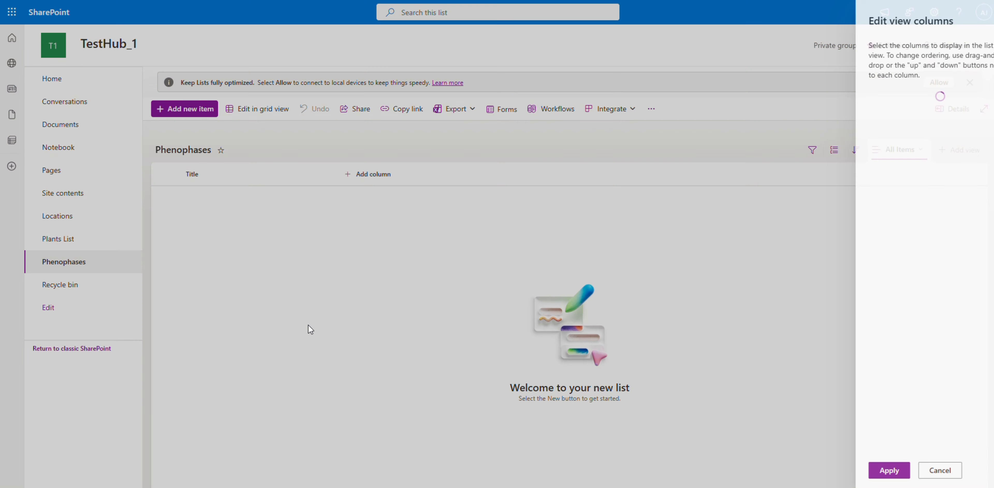
{"action": "left_click", "coordinate": [860, 135]}
{"action": "left_click", "coordinate": [856, 101]}
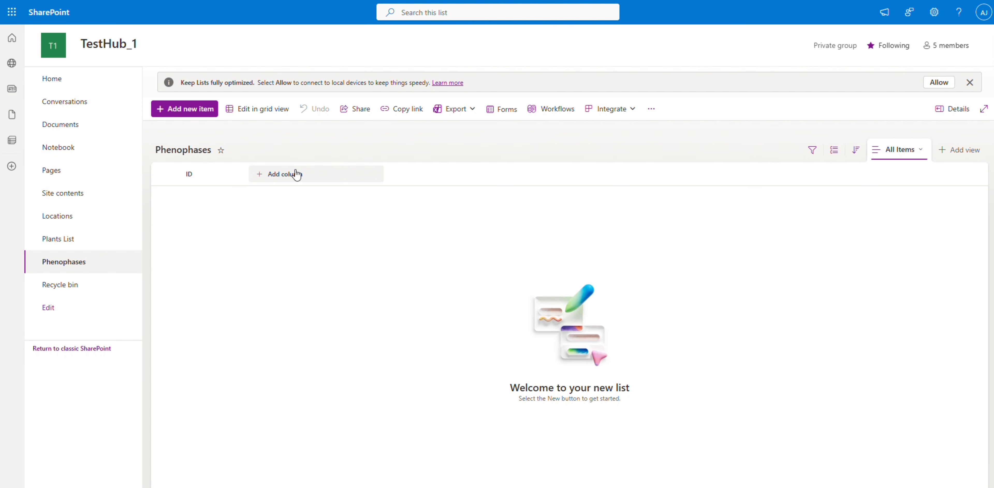
Add a single-line text column named Phenophase to the Phenophases list.
{"action": "left_click", "coordinate": [290, 173]}
{"action": "left_click", "coordinate": [382, 362]}
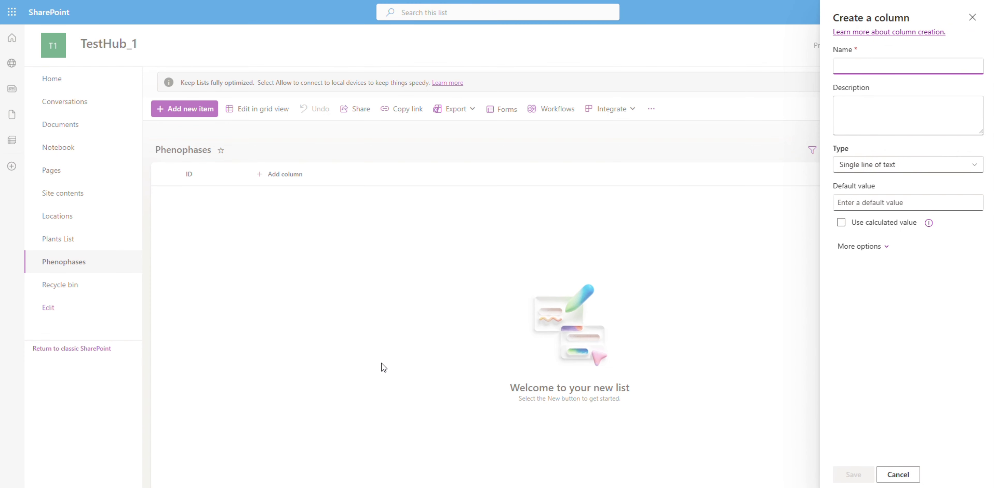
{"action": "type", "text": "Phenophase"}
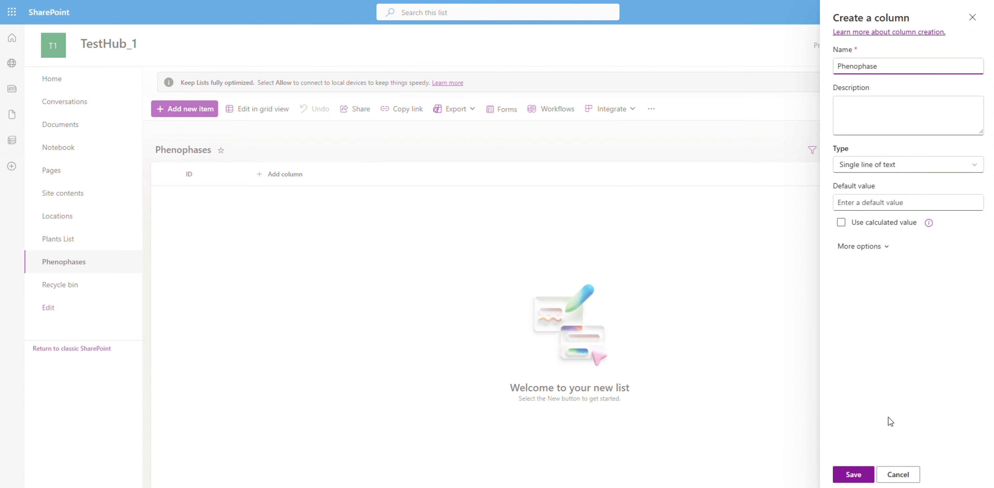
{"action": "left_click", "coordinate": [853, 476]}
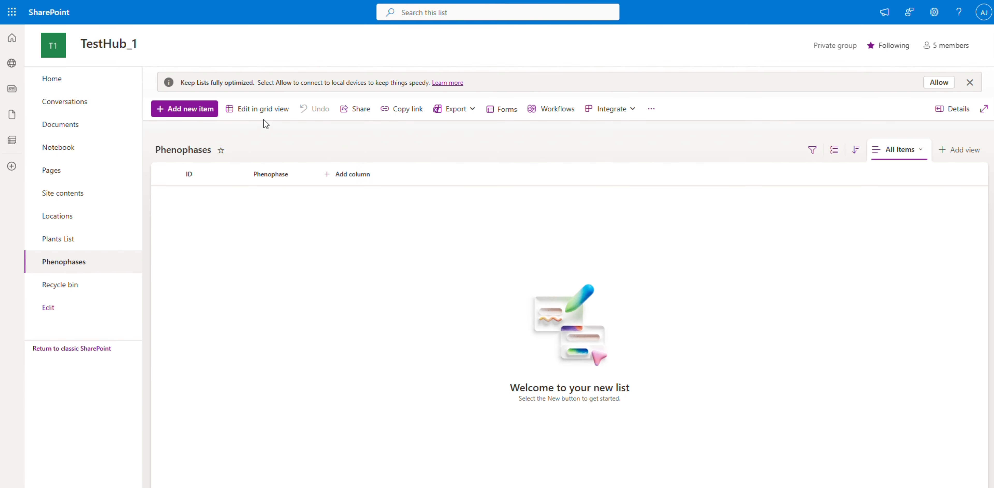
Switch the Phenophases list to grid editing and add the items Budding and Flowering.
{"action": "left_click", "coordinate": [260, 109]}
{"action": "left_click", "coordinate": [279, 198]}
{"action": "type", "text": "Budding"}
{"action": "key", "text": "Return"}
{"action": "type", "text": "Flowering"}
{"action": "key", "text": "Return"}
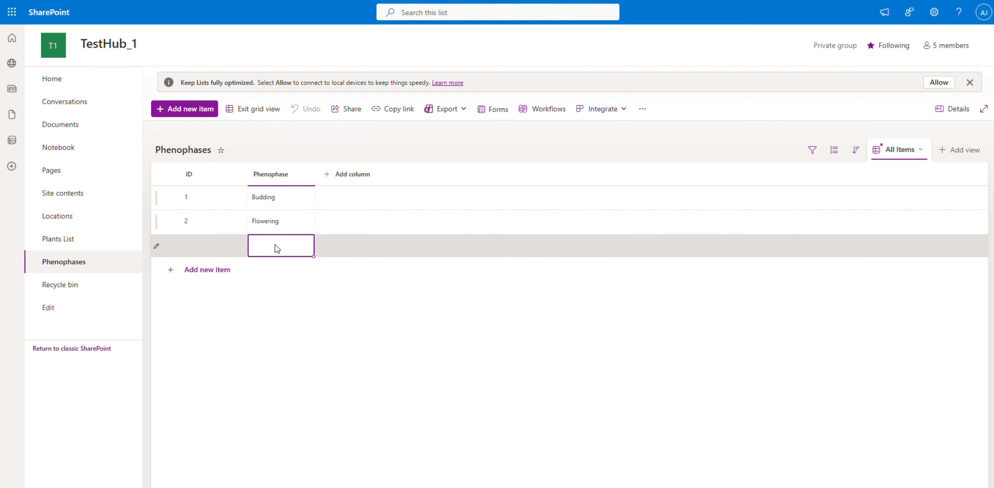
Add the items Fruiting, Leaf Drop and Dormat to the Phenophase column.
{"action": "type", "text": "Fruiting"}
{"action": "key", "text": "Return"}
{"action": "type", "text": "Leaf Drop"}
{"action": "key", "text": "Return"}
{"action": "type", "text": "Dormat"}
{"action": "key", "text": "Return"}
Add the items Seed Formation and New Leaf Growth to the Phenophase column.
{"action": "type", "text": "Seed Formation"}
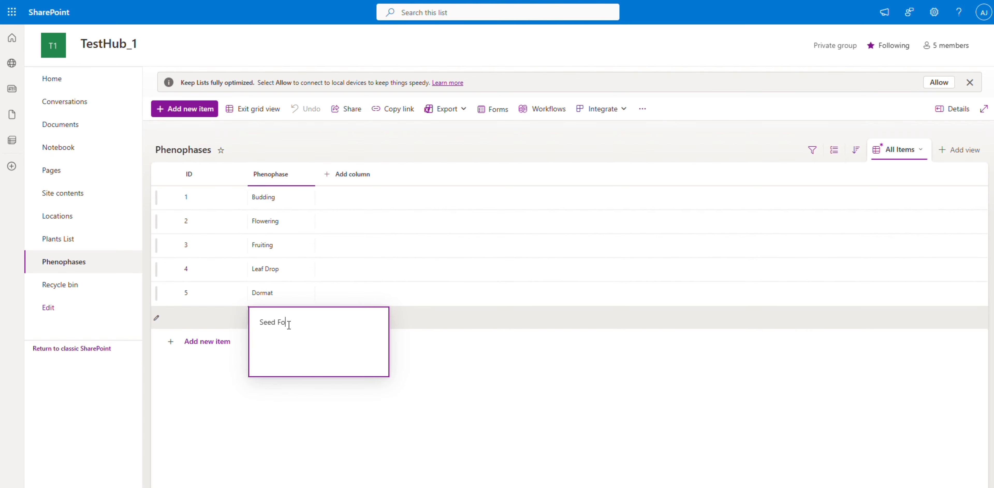
{"action": "key", "text": "Return"}
{"action": "type", "text": "New Leaf Grw"}
{"action": "key", "text": "BackSpace"}
{"action": "type", "text": "owth"}
{"action": "key", "text": "Return"}
Add the items Pollination, Wilting and Full Bloom to the Phenophase column and leave grid editing.
{"action": "type", "text": "Pollination"}
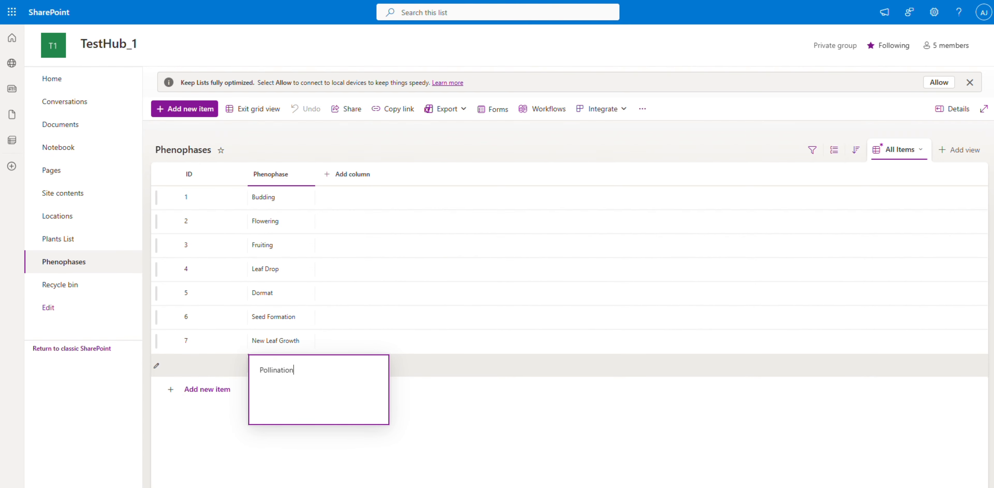
{"action": "key", "text": "Return"}
{"action": "type", "text": "Wilting"}
{"action": "key", "text": "Return"}
{"action": "type", "text": "Full Bloom"}
{"action": "left_click", "coordinate": [266, 109]}
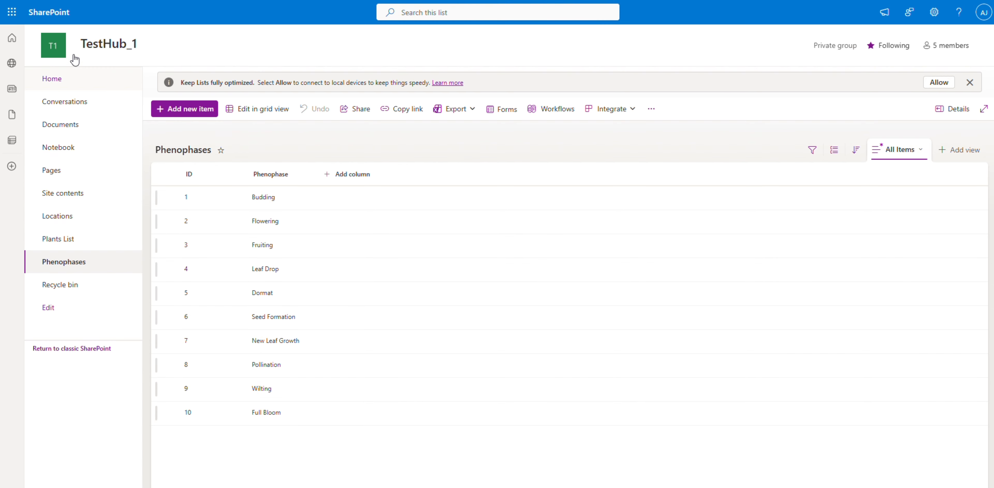
From the site's home page, create a blank list named Observations that is shown in the site navigation.
{"action": "left_click", "coordinate": [76, 73]}
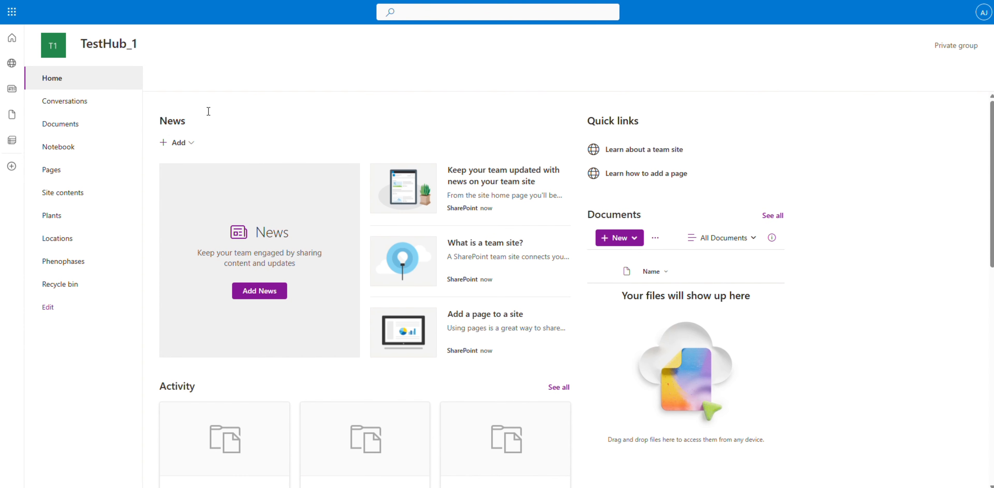
{"action": "left_click", "coordinate": [192, 101]}
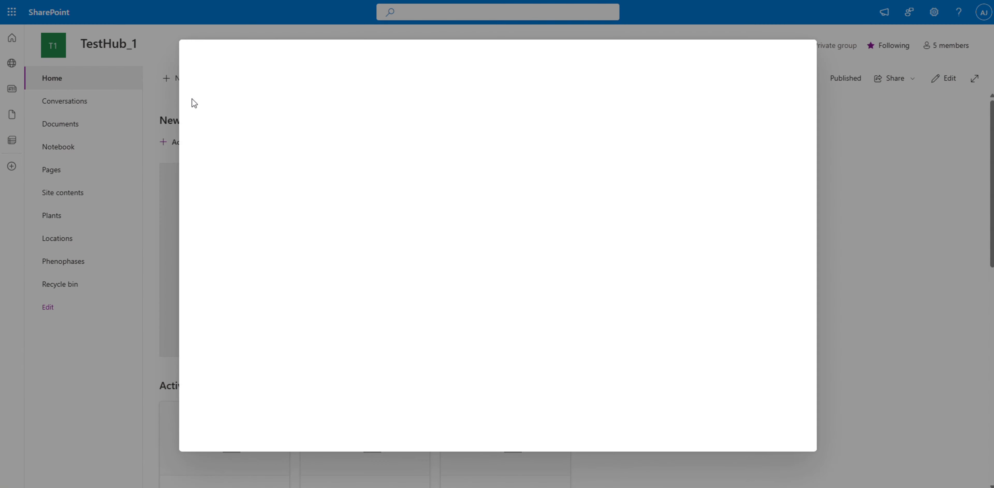
{"action": "left_click", "coordinate": [231, 150]}
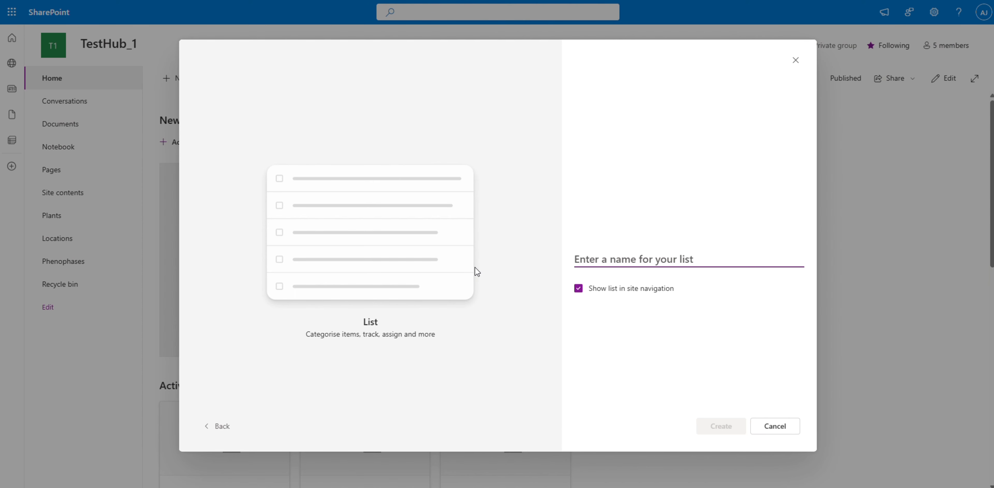
{"action": "type", "text": "Observation"}
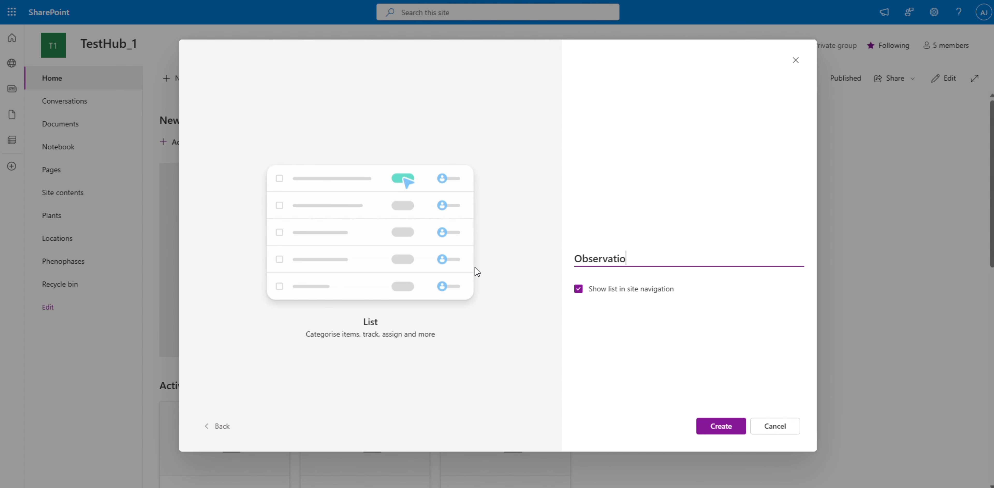
{"action": "type", "text": "s"}
{"action": "left_click", "coordinate": [722, 426]}
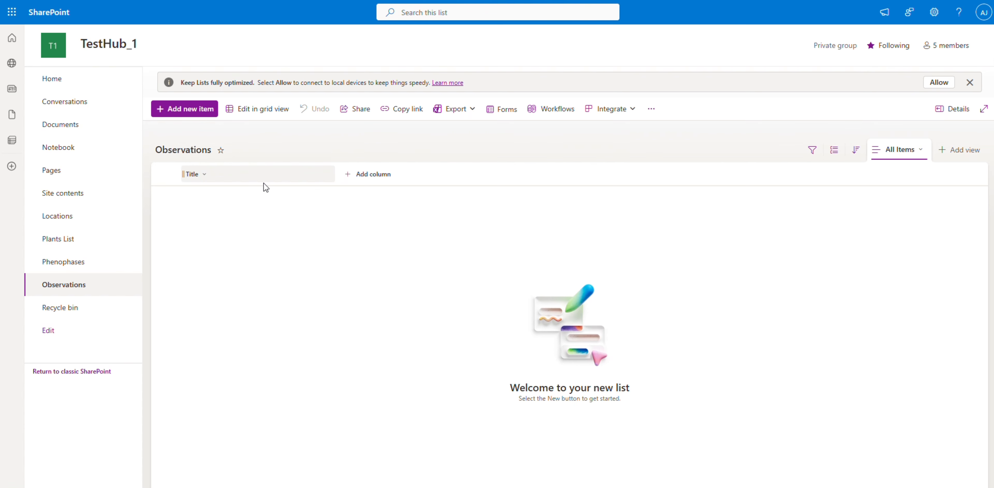
Show the ID column and hide the Title column in the Observations list view.
{"action": "left_click", "coordinate": [261, 184]}
{"action": "mouse_move", "coordinate": [262, 270]}
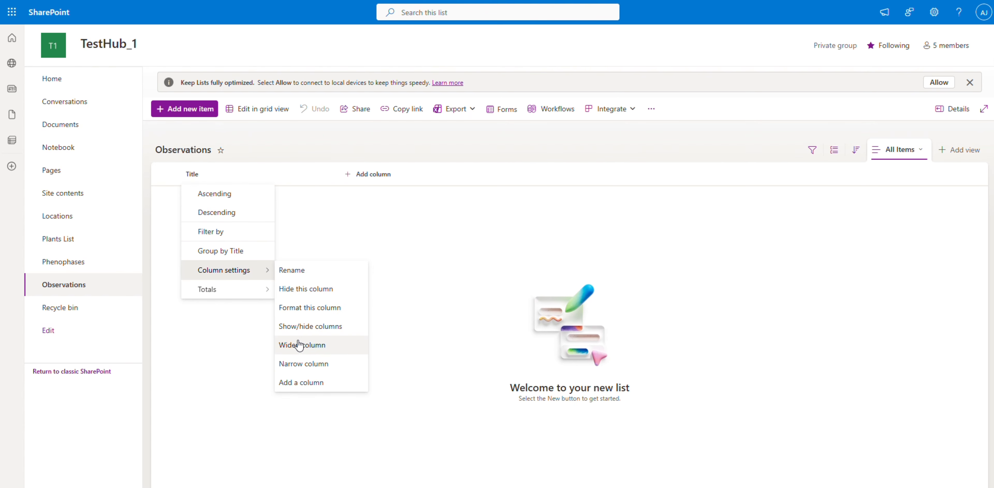
{"action": "left_click", "coordinate": [316, 326]}
{"action": "left_click", "coordinate": [847, 134]}
{"action": "left_click", "coordinate": [847, 101]}
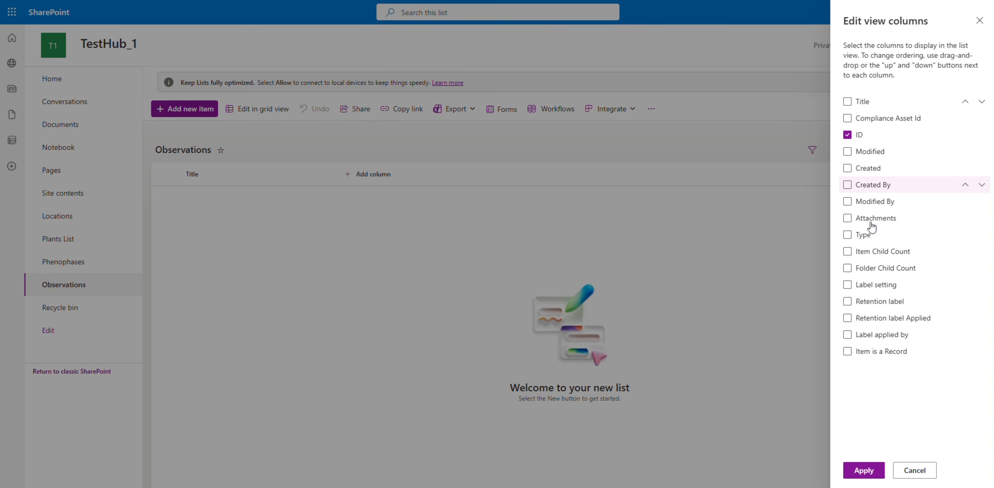
{"action": "left_click", "coordinate": [855, 470]}
Add a date and time column named Observation Date to the Observations list.
{"action": "left_click", "coordinate": [336, 175]}
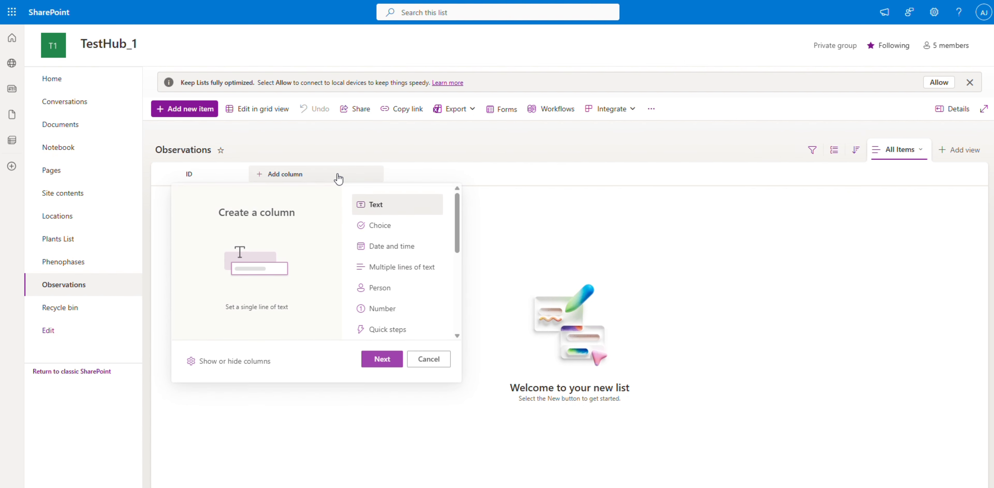
{"action": "left_click", "coordinate": [385, 247]}
{"action": "left_click", "coordinate": [374, 358]}
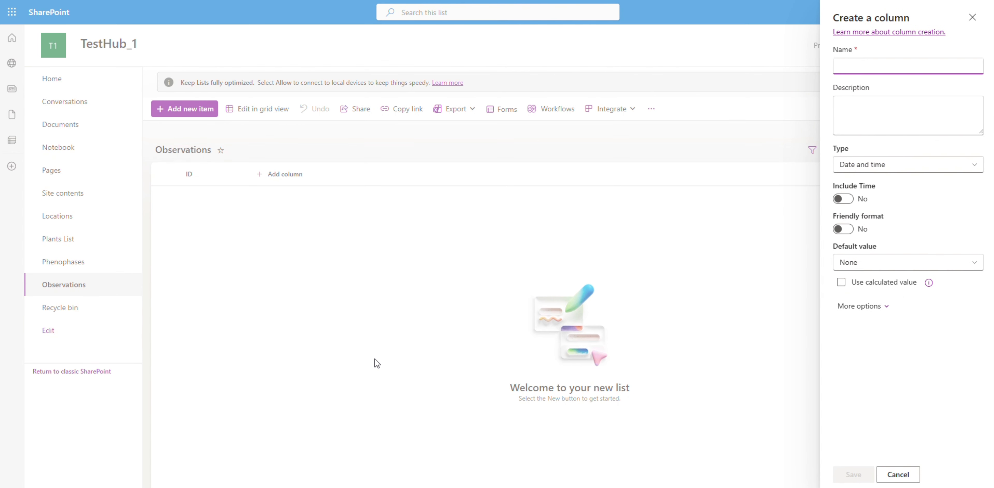
{"action": "type", "text": "Observation Date"}
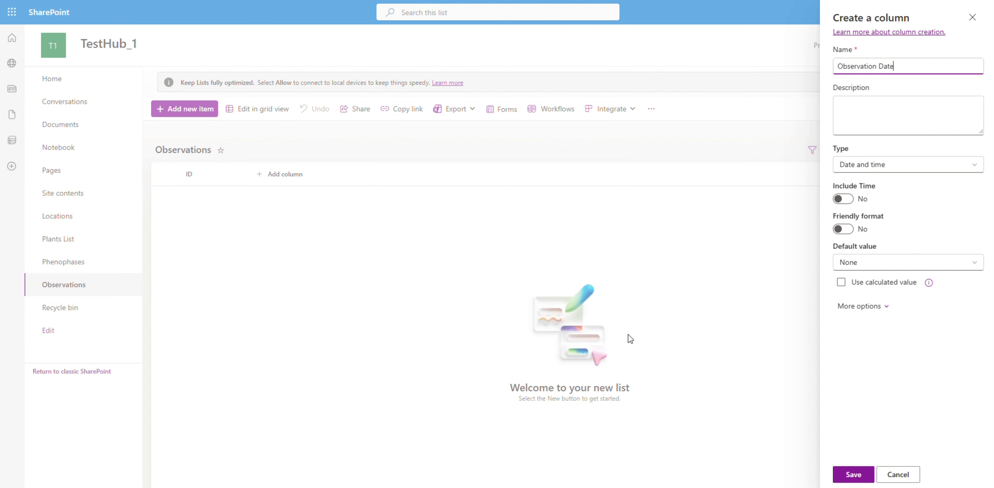
{"action": "left_click", "coordinate": [854, 474]}
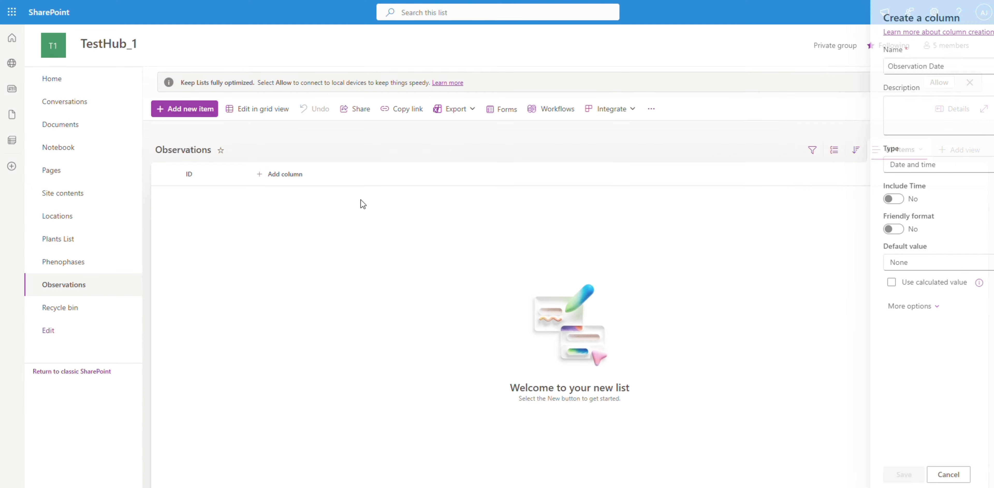
Add a lookup column named Plant to the Observations list, using the Plant Name column of the Plants list.
{"action": "left_click", "coordinate": [359, 183]}
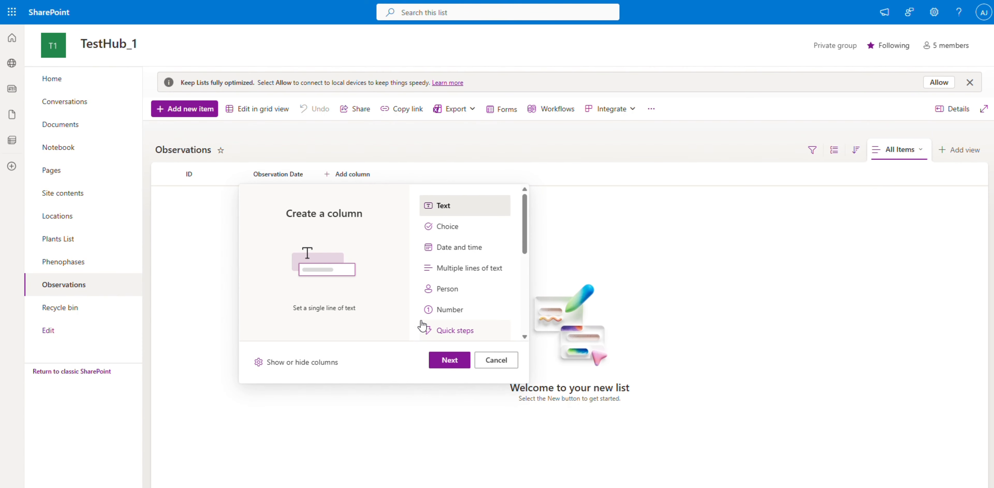
{"action": "scroll", "coordinate": [439, 329], "scroll_direction": "down", "scroll_amount": 3}
{"action": "left_click", "coordinate": [448, 275]}
{"action": "left_click", "coordinate": [449, 359]}
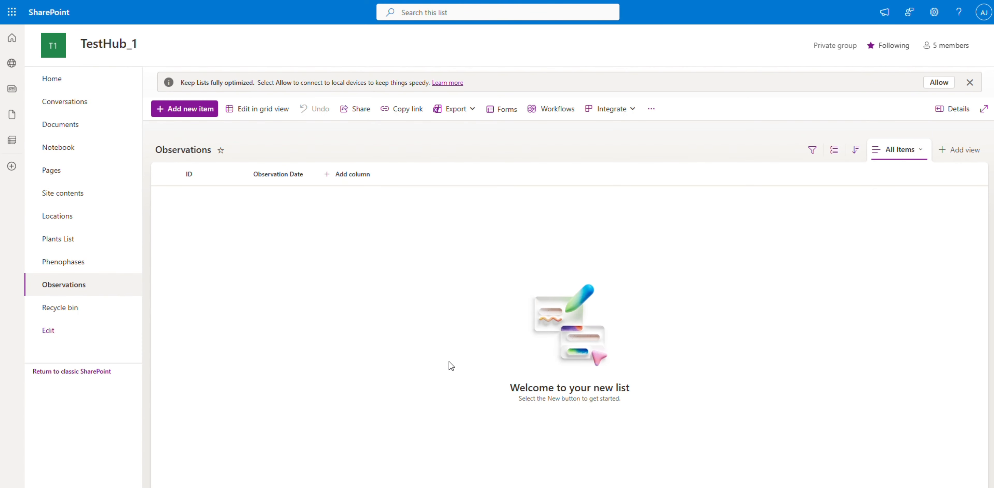
{"action": "type", "text": "Plant"}
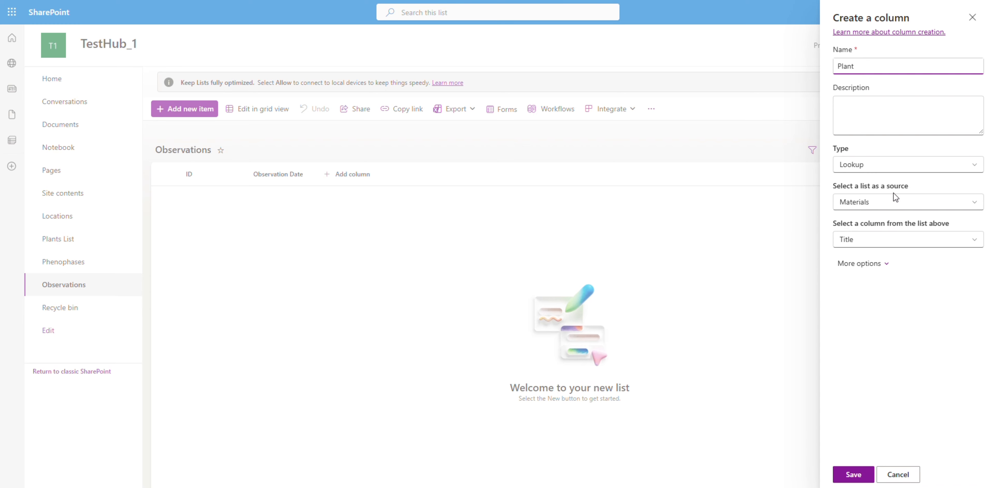
{"action": "left_click", "coordinate": [894, 195]}
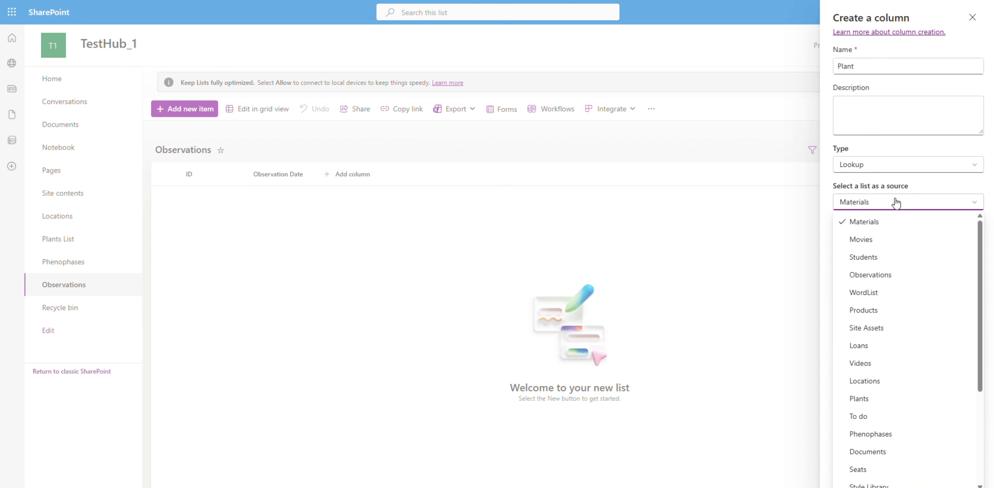
{"action": "scroll", "coordinate": [872, 264], "scroll_direction": "down", "scroll_amount": 3}
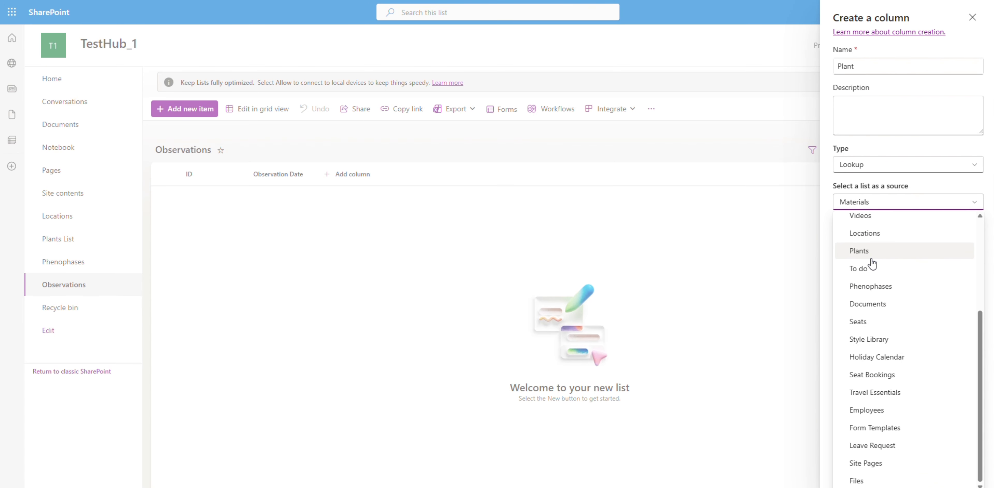
{"action": "scroll", "coordinate": [872, 264], "scroll_direction": "up", "scroll_amount": 3}
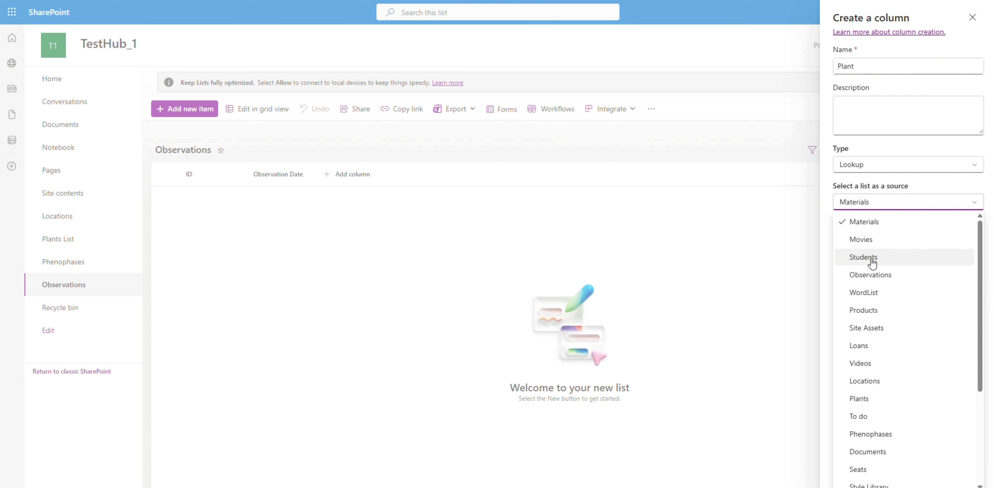
{"action": "left_click", "coordinate": [887, 401]}
{"action": "left_click", "coordinate": [900, 240]}
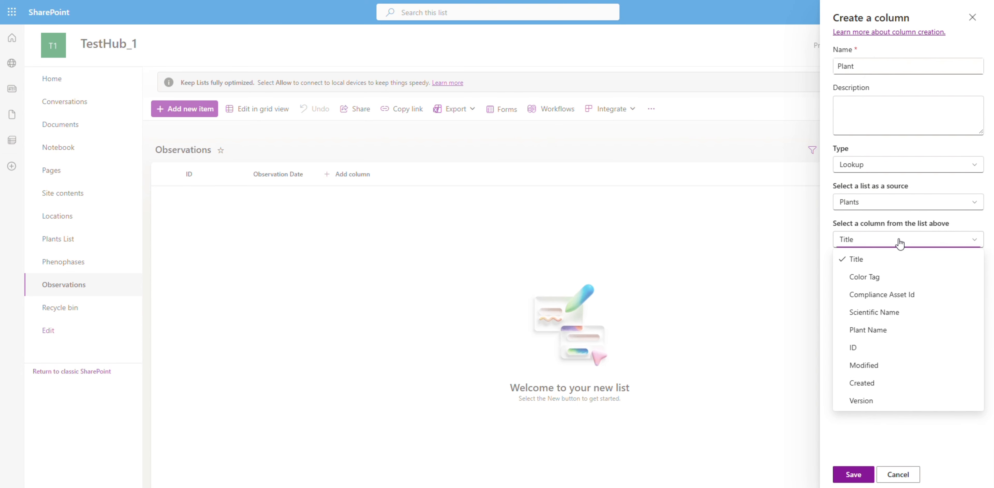
{"action": "left_click", "coordinate": [896, 329]}
{"action": "left_click", "coordinate": [852, 474]}
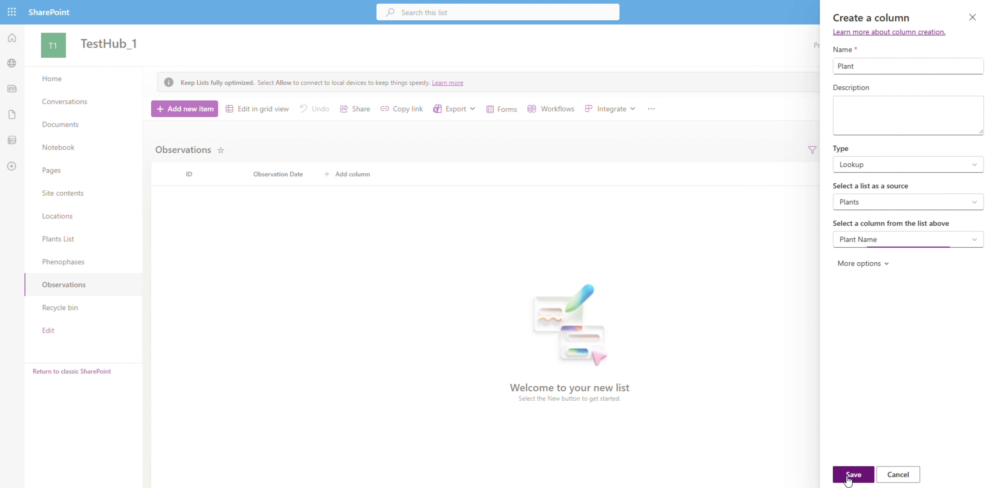
Add a lookup column named Location to the Observations list, using the Location Name column of the Locations list.
{"action": "left_click", "coordinate": [409, 173]}
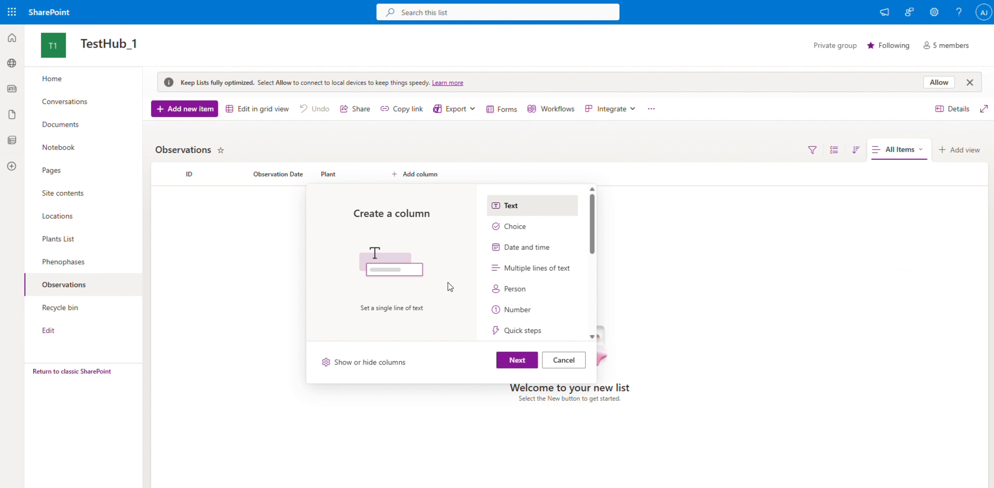
{"action": "scroll", "coordinate": [507, 309], "scroll_direction": "down", "scroll_amount": 3}
{"action": "scroll", "coordinate": [507, 308], "scroll_direction": "down", "scroll_amount": 2}
{"action": "left_click", "coordinate": [520, 274]}
{"action": "left_click", "coordinate": [517, 359]}
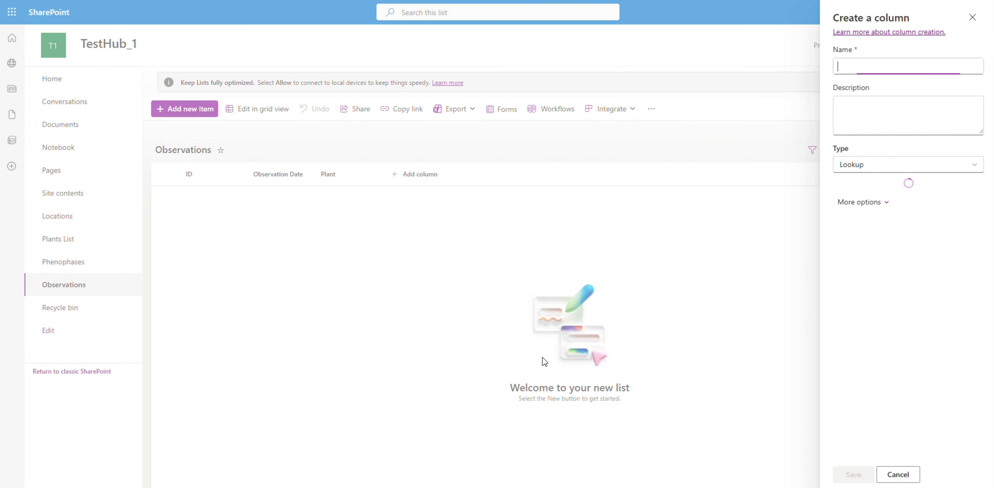
{"action": "type", "text": "Location"}
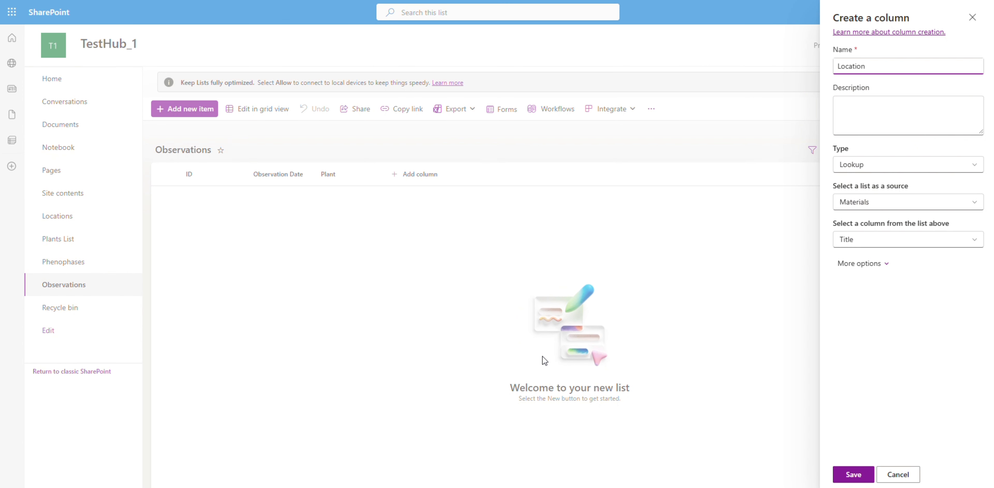
{"action": "left_click", "coordinate": [911, 204]}
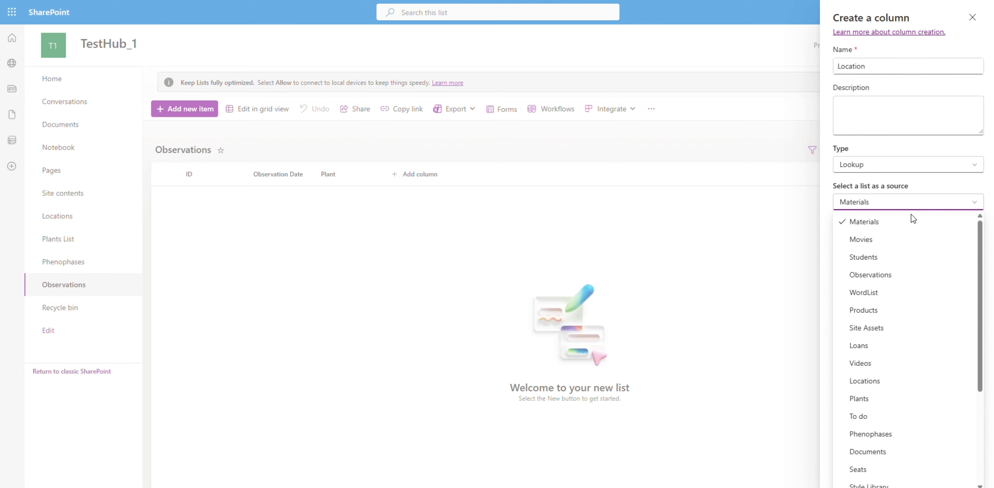
{"action": "scroll", "coordinate": [912, 361], "scroll_direction": "down", "scroll_amount": 4}
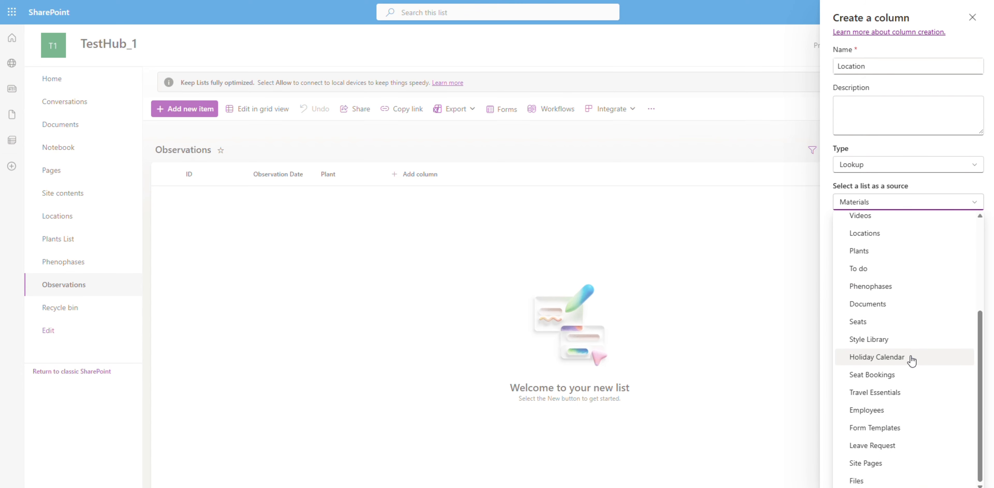
{"action": "scroll", "coordinate": [898, 377], "scroll_direction": "up", "scroll_amount": 4}
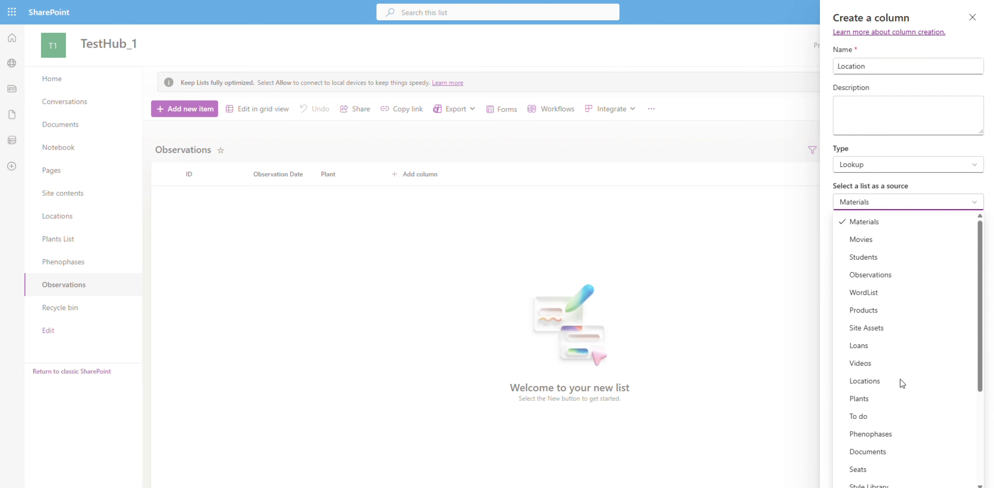
{"action": "left_click", "coordinate": [885, 381]}
{"action": "left_click", "coordinate": [884, 243]}
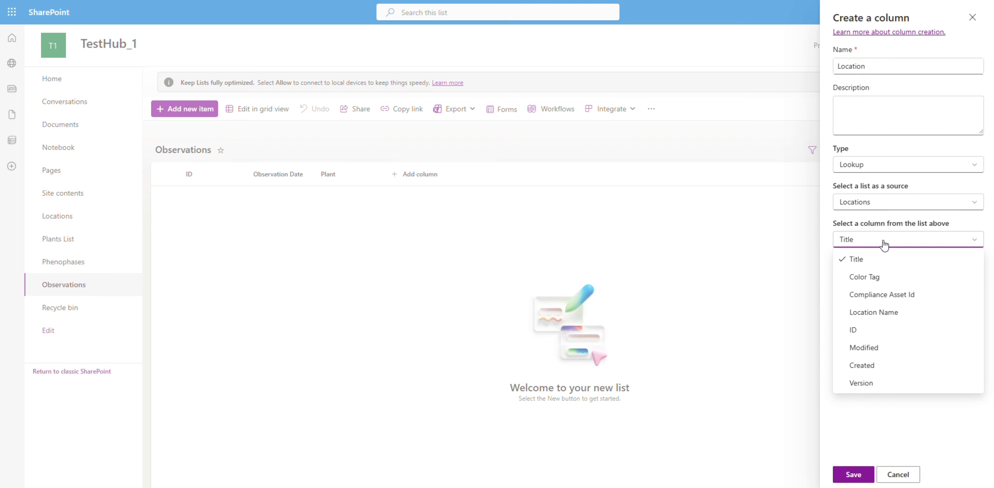
{"action": "left_click", "coordinate": [887, 313]}
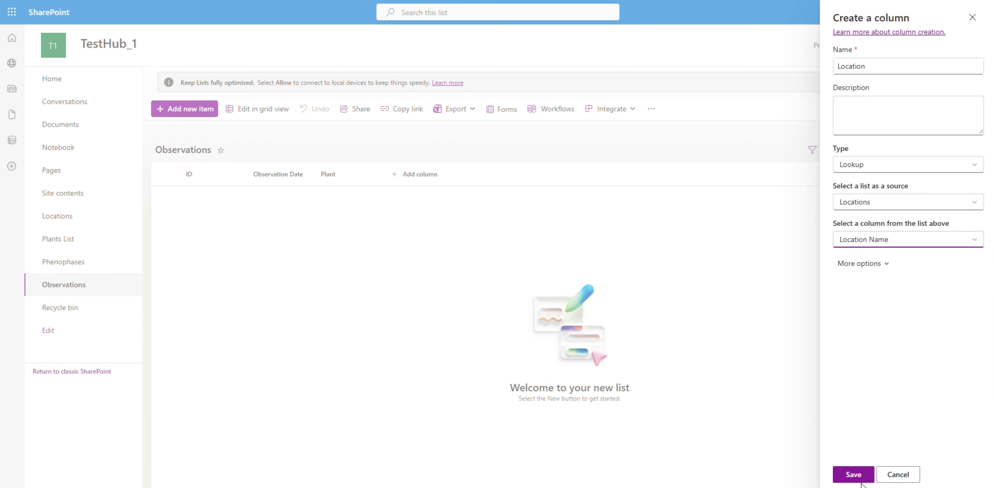
{"action": "left_click", "coordinate": [851, 475]}
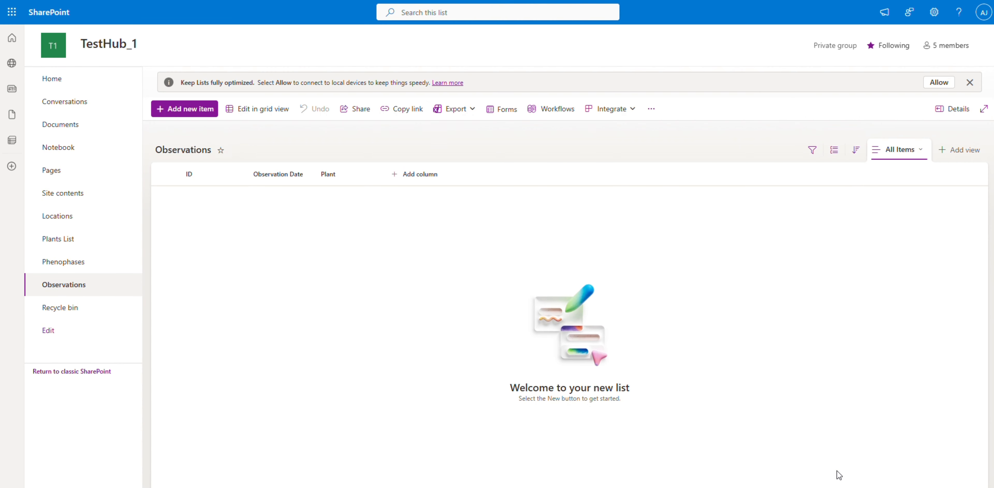
Add a lookup column named Phenophase to the Observations list, using the Phenophase column of the Phenophases list.
{"action": "left_click", "coordinate": [473, 178]}
{"action": "scroll", "coordinate": [619, 302], "scroll_direction": "down", "scroll_amount": 5}
{"action": "left_click", "coordinate": [612, 280]}
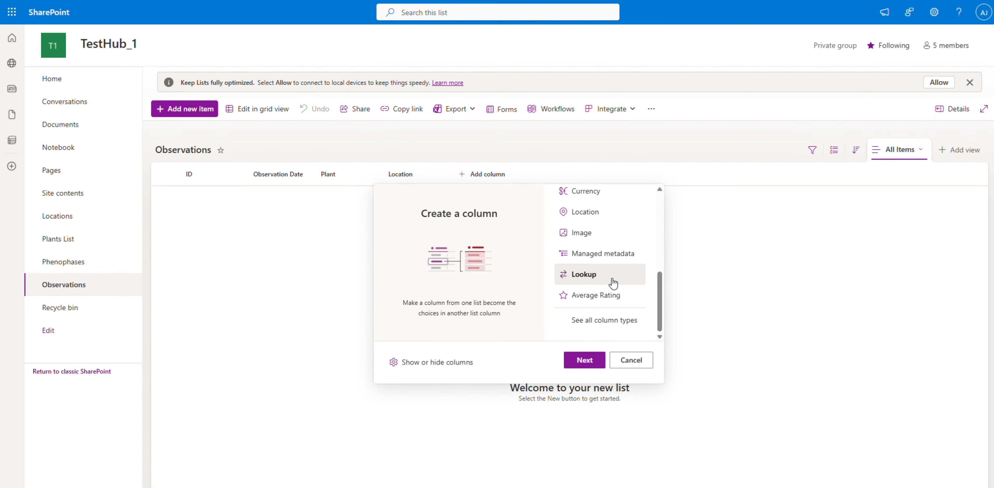
{"action": "left_click", "coordinate": [583, 358]}
{"action": "type", "text": "Phe"}
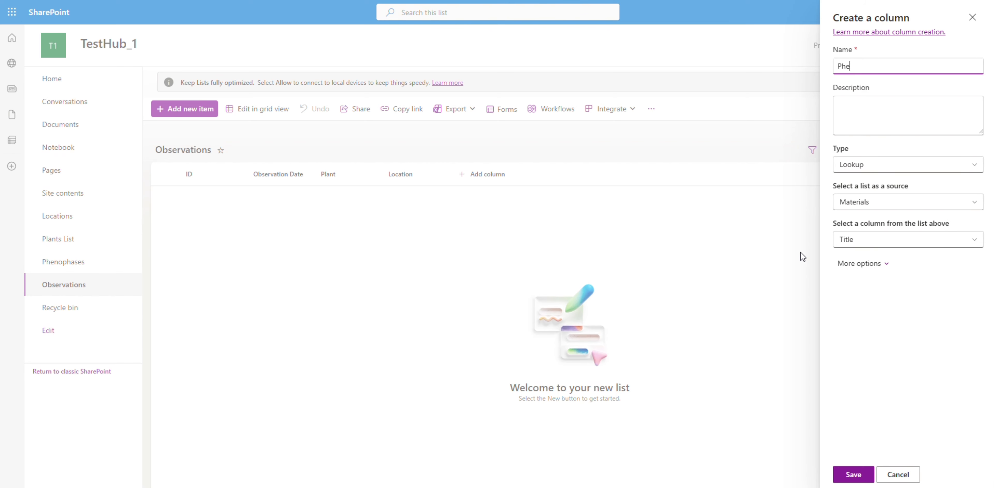
{"action": "type", "text": "nophase"}
{"action": "left_click", "coordinate": [884, 204]}
{"action": "scroll", "coordinate": [896, 295], "scroll_direction": "down", "scroll_amount": 3}
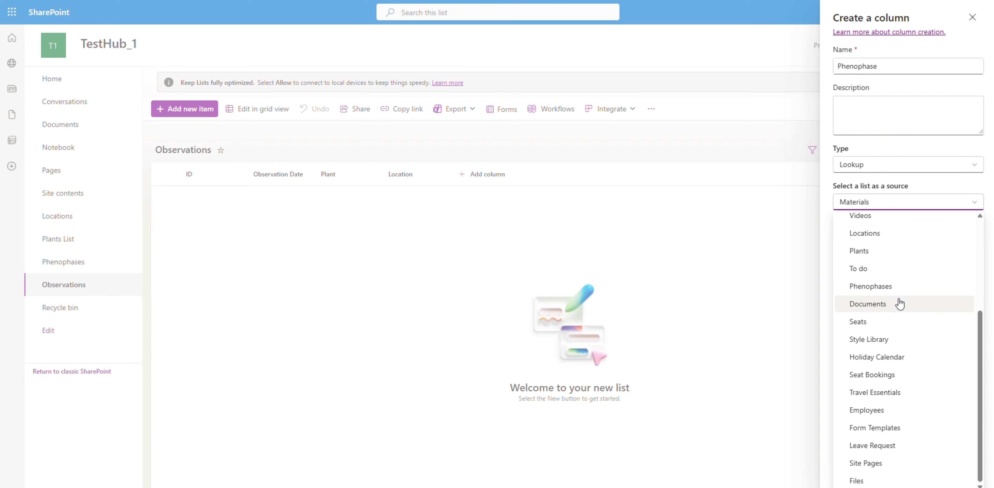
{"action": "left_click", "coordinate": [888, 287]}
{"action": "left_click", "coordinate": [883, 240]}
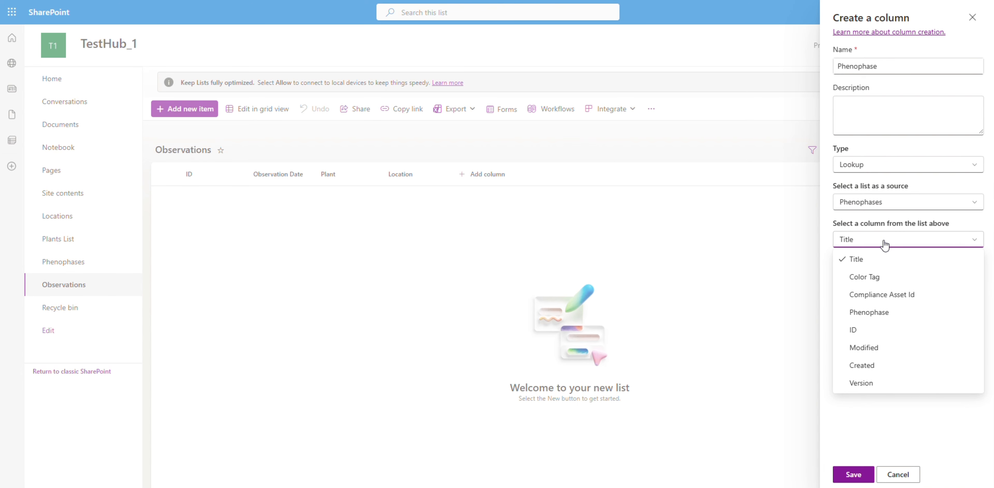
{"action": "left_click", "coordinate": [885, 314]}
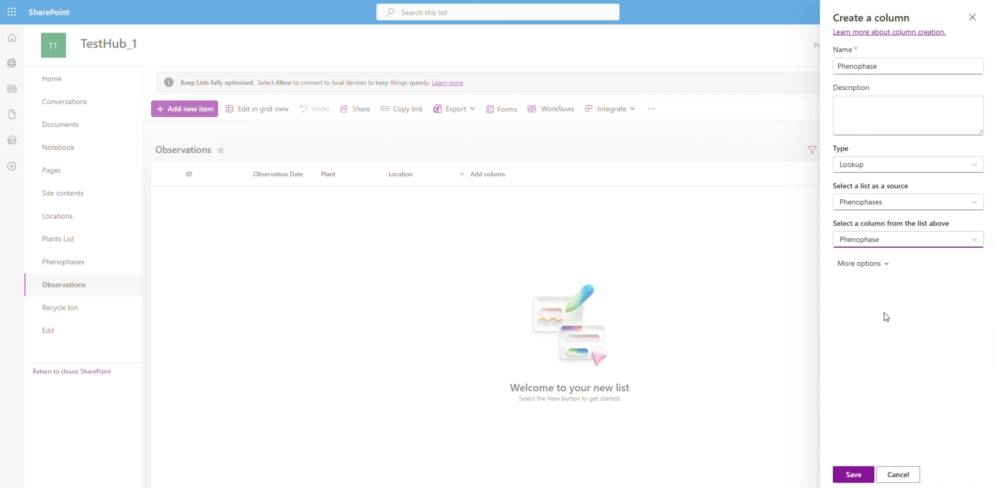
{"action": "left_click", "coordinate": [851, 478]}
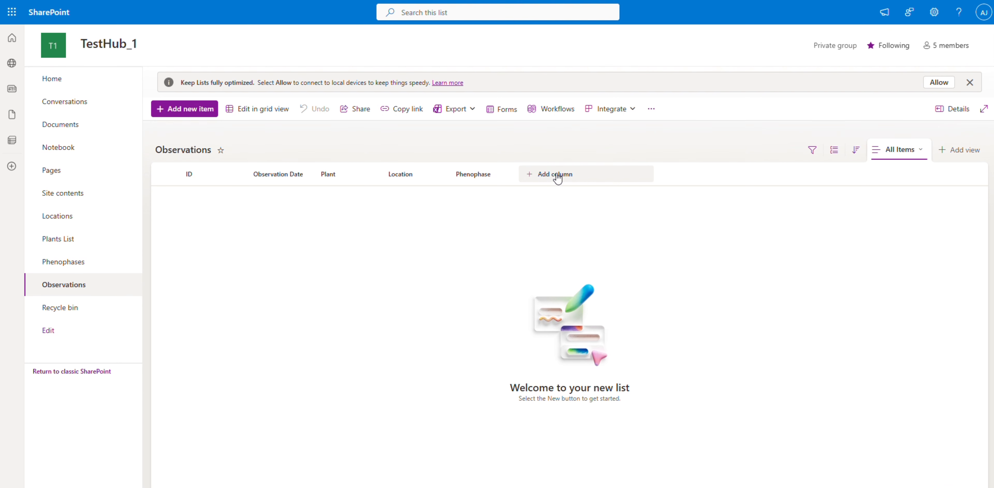
Add a multiple lines of text column named Notes to the Observations list.
{"action": "left_click", "coordinate": [557, 175]}
{"action": "left_click", "coordinate": [681, 265]}
{"action": "left_click", "coordinate": [658, 365]}
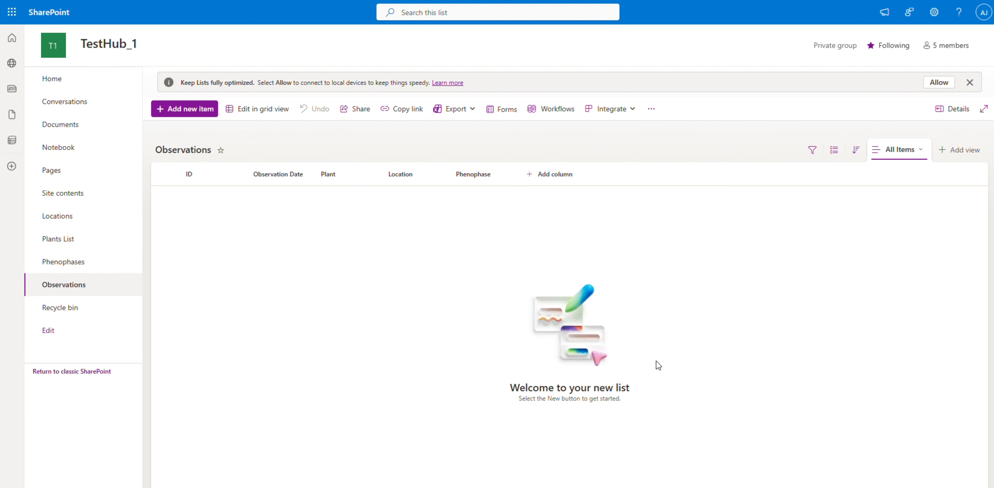
{"action": "type", "text": "Notes"}
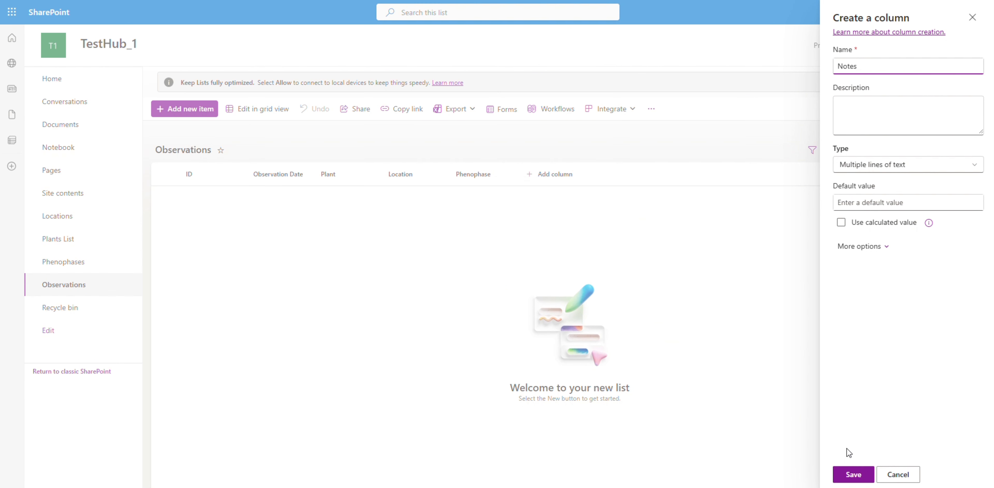
{"action": "left_click", "coordinate": [850, 476]}
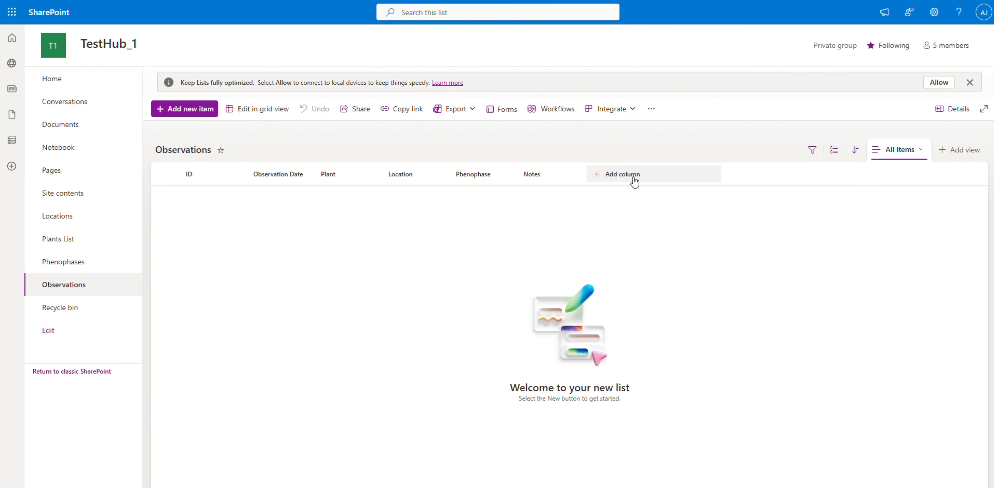
Add a person column named Observer to the Observations list.
{"action": "left_click", "coordinate": [634, 180]}
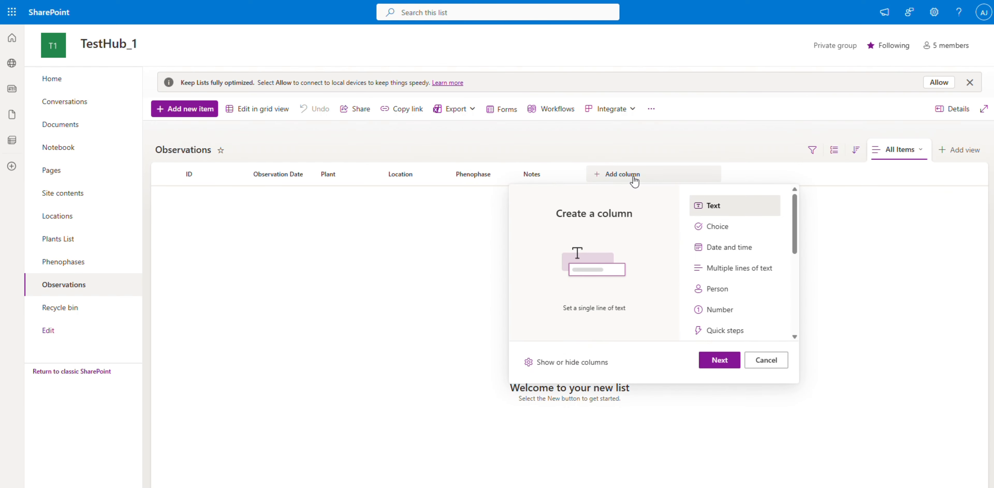
{"action": "left_click", "coordinate": [718, 293]}
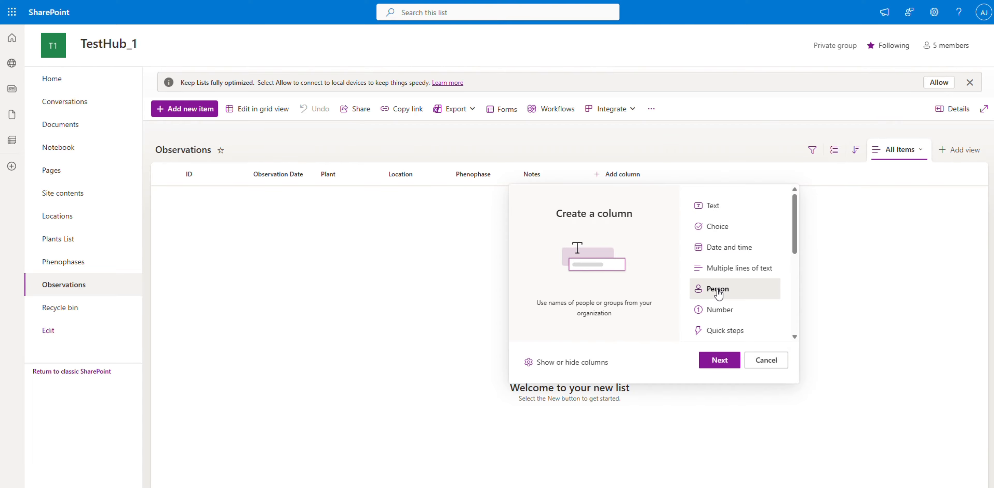
{"action": "left_click", "coordinate": [719, 361]}
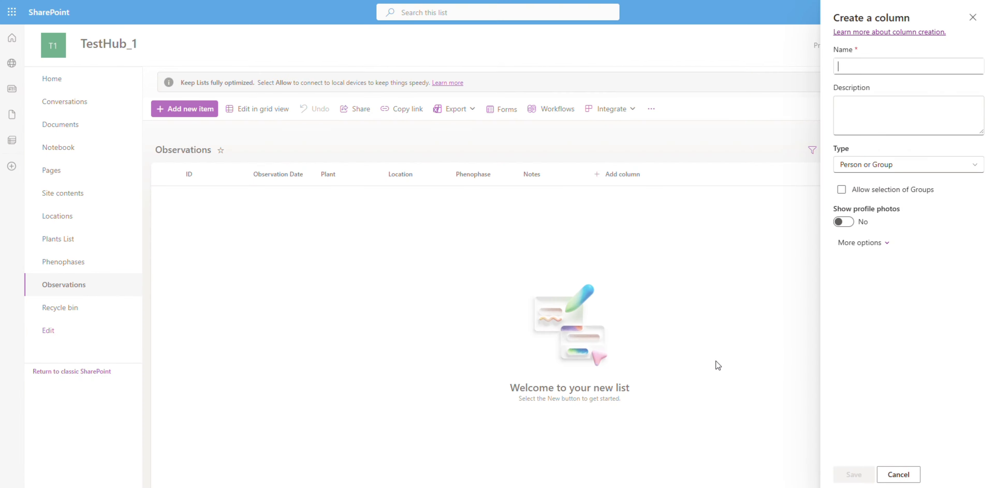
{"action": "type", "text": "Observer"}
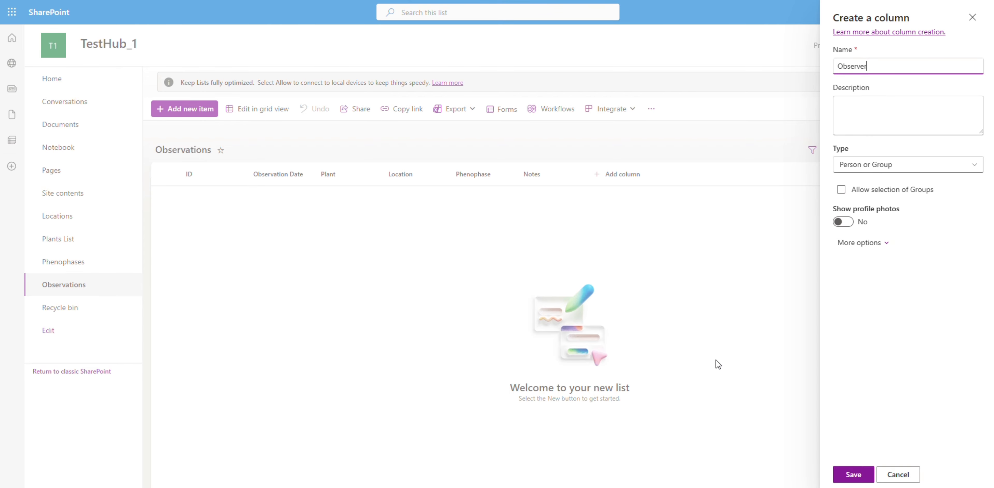
{"action": "left_click", "coordinate": [851, 474]}
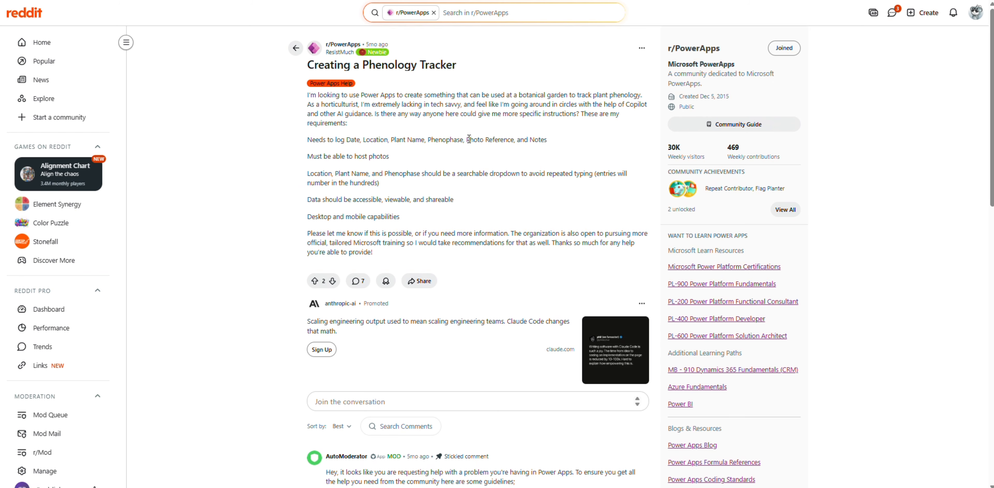
Check the photo requirement in the Reddit post and the Attachments option in the Observations list's advanced settings, and return to the list.
{"action": "left_click_drag", "start_coordinate": [469, 139], "coordinate": [515, 140]}
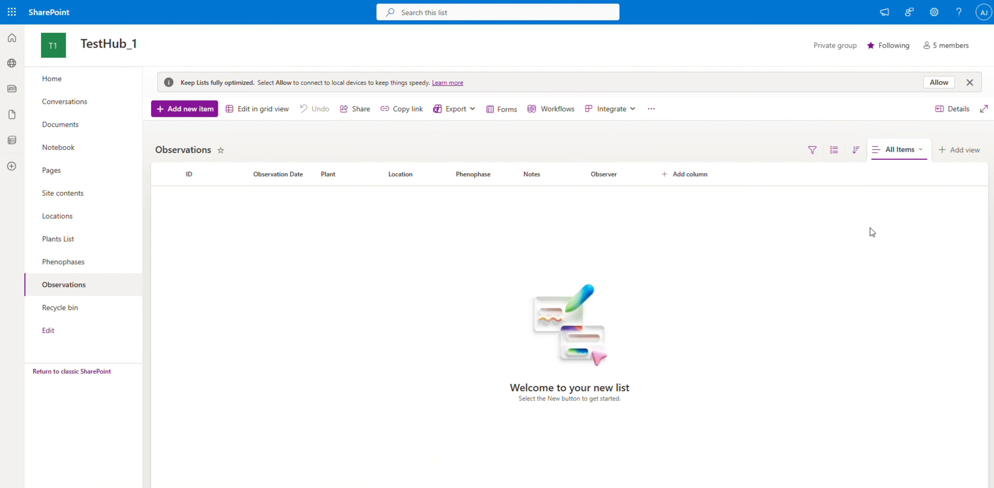
{"action": "left_click", "coordinate": [934, 12]}
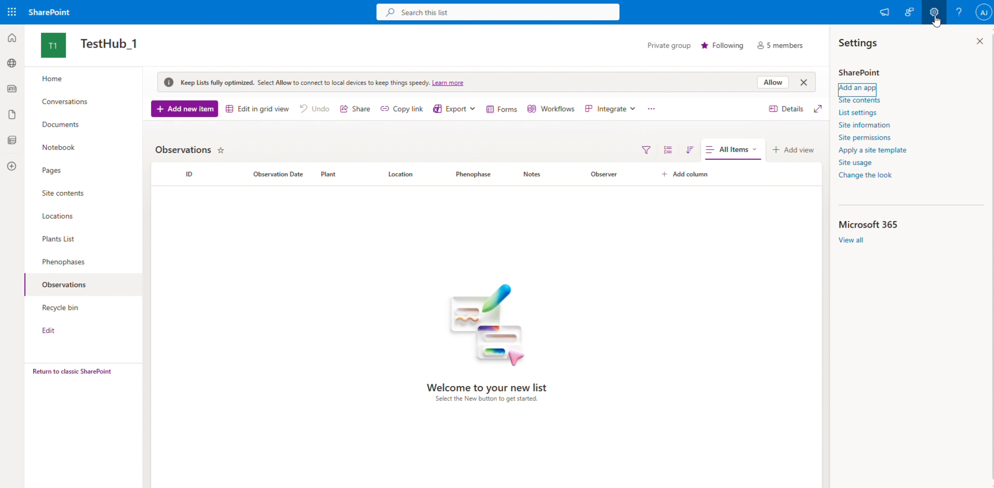
{"action": "left_click", "coordinate": [858, 113]}
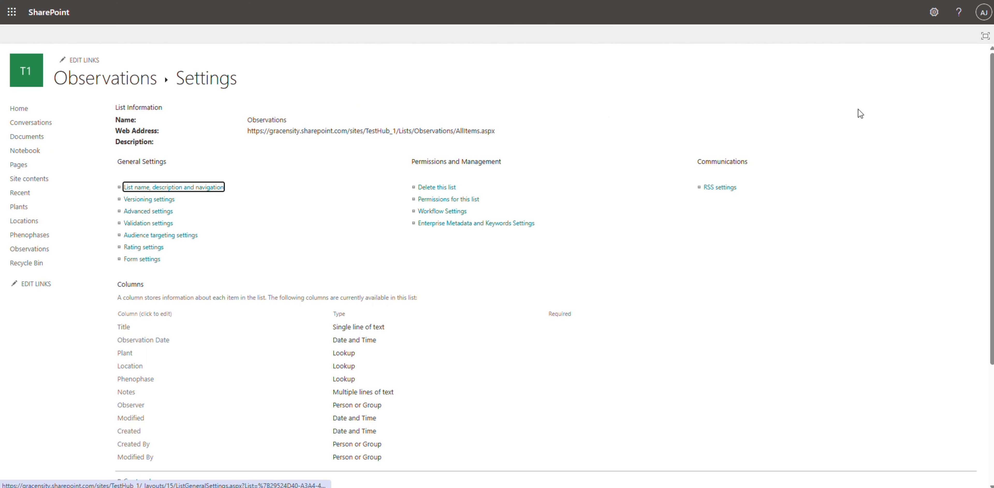
{"action": "left_click", "coordinate": [157, 211]}
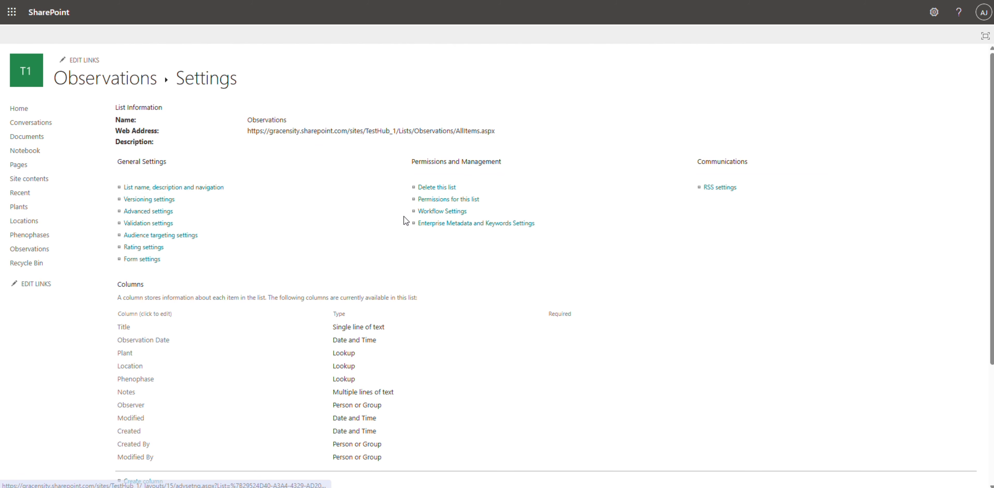
{"action": "scroll", "coordinate": [184, 273], "scroll_direction": "down", "scroll_amount": 3}
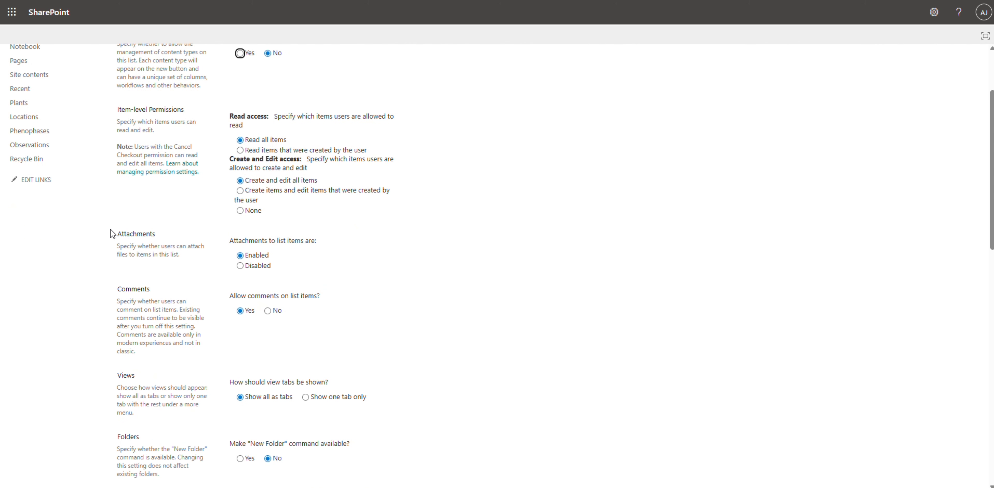
{"action": "left_click_drag", "start_coordinate": [110, 229], "coordinate": [279, 229]}
{"action": "left_click", "coordinate": [407, 236]}
{"action": "scroll", "coordinate": [250, 262], "scroll_direction": "up", "scroll_amount": 5}
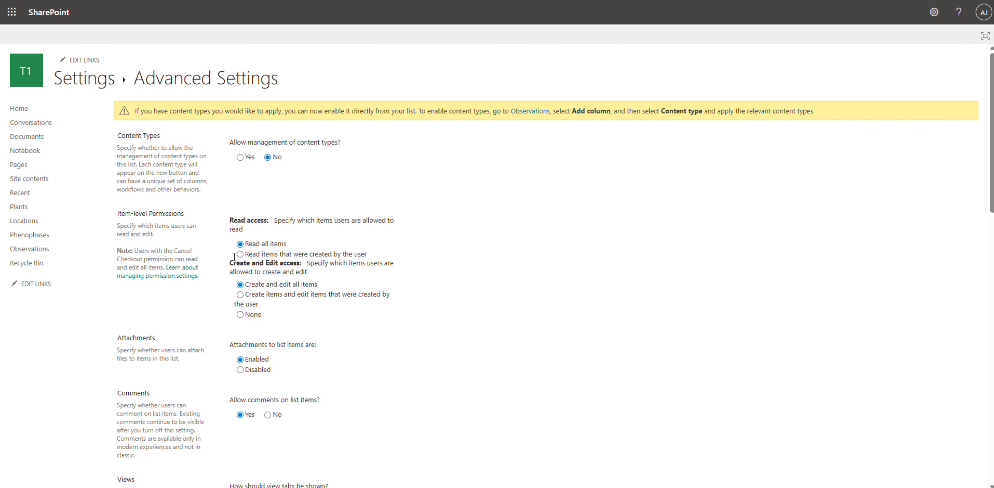
{"action": "left_click", "coordinate": [36, 252]}
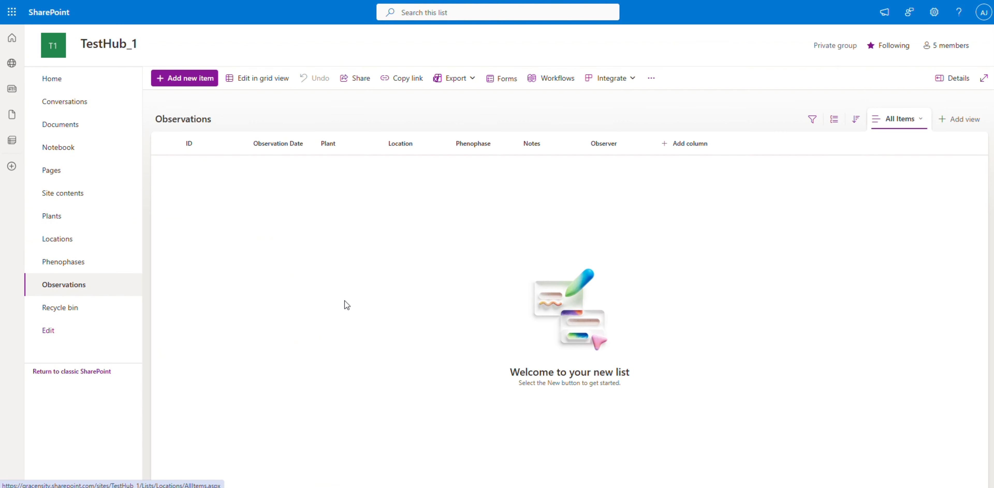
Start a new Observations item in grid view with observation date 5/1/2026 and plant Japanese Maple.
{"action": "left_click", "coordinate": [270, 113]}
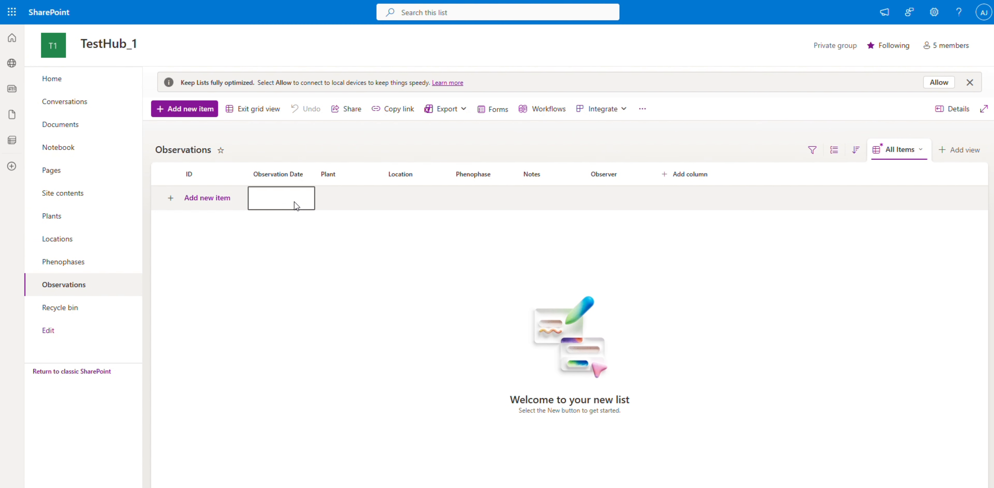
{"action": "left_click", "coordinate": [295, 204]}
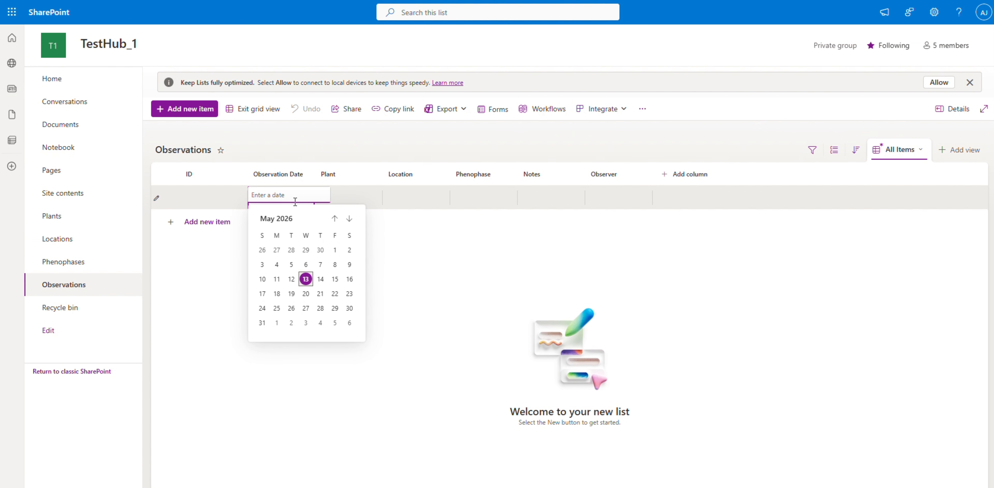
{"action": "left_click", "coordinate": [334, 249]}
{"action": "left_click", "coordinate": [342, 199]}
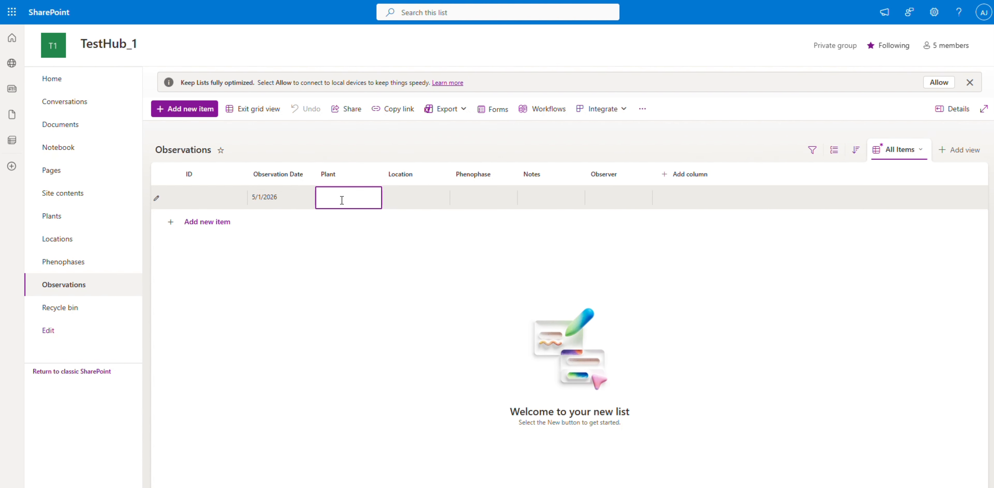
{"action": "left_click", "coordinate": [342, 200]}
{"action": "scroll", "coordinate": [344, 266], "scroll_direction": "down", "scroll_amount": 2}
{"action": "left_click", "coordinate": [349, 235]}
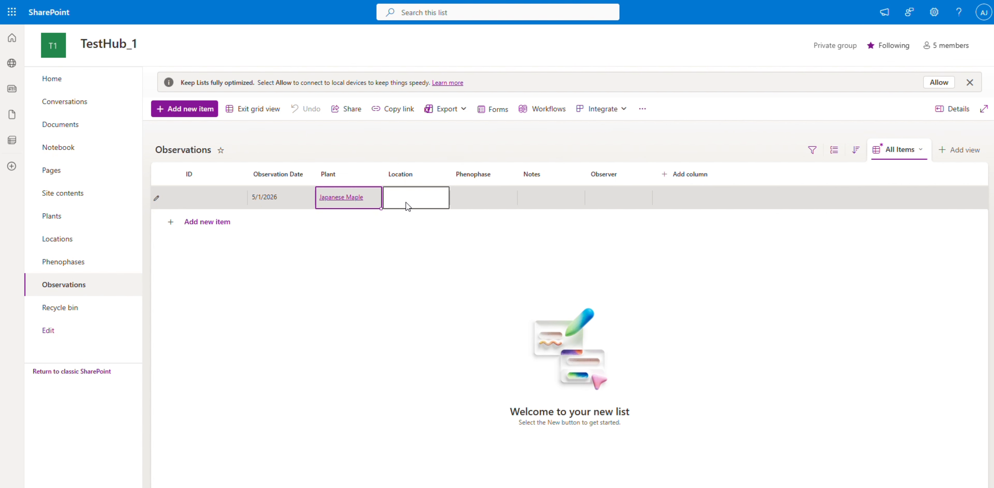
Set the new observation's location to Rose Garden and its phenophase to Leaf Drop.
{"action": "left_click", "coordinate": [406, 203]}
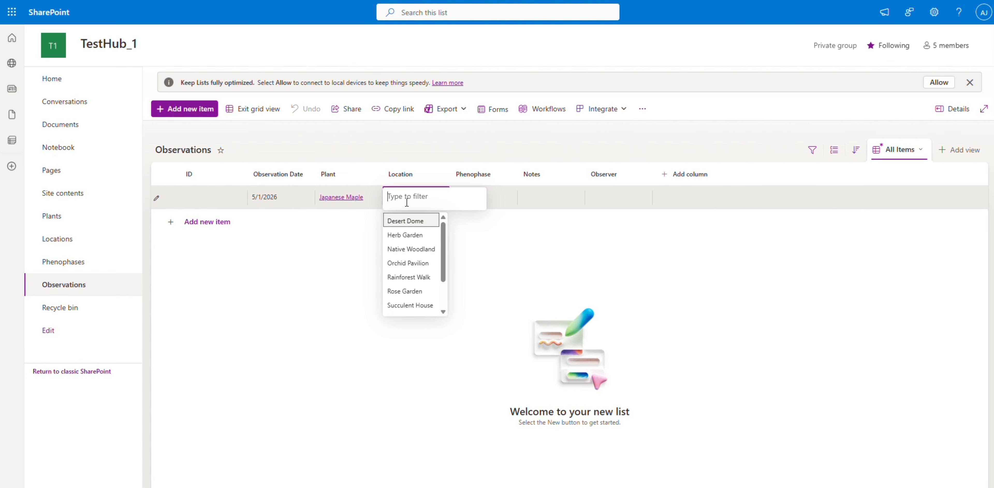
{"action": "left_click", "coordinate": [413, 294]}
{"action": "left_click", "coordinate": [473, 205]}
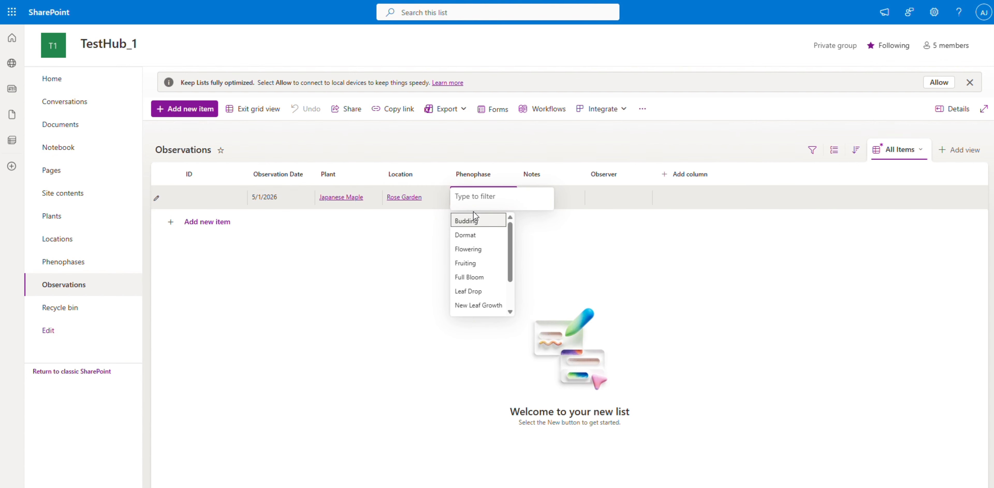
{"action": "left_click", "coordinate": [476, 291]}
Enter "Early red coloration observed" in the observation's notes and assign a person from the directory as its observer.
{"action": "left_click", "coordinate": [557, 200]}
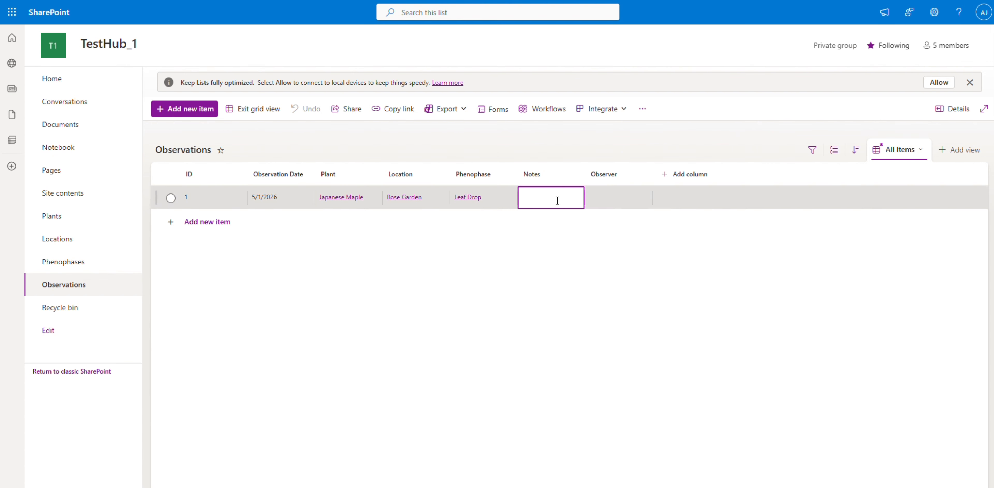
{"action": "left_click", "coordinate": [557, 201]}
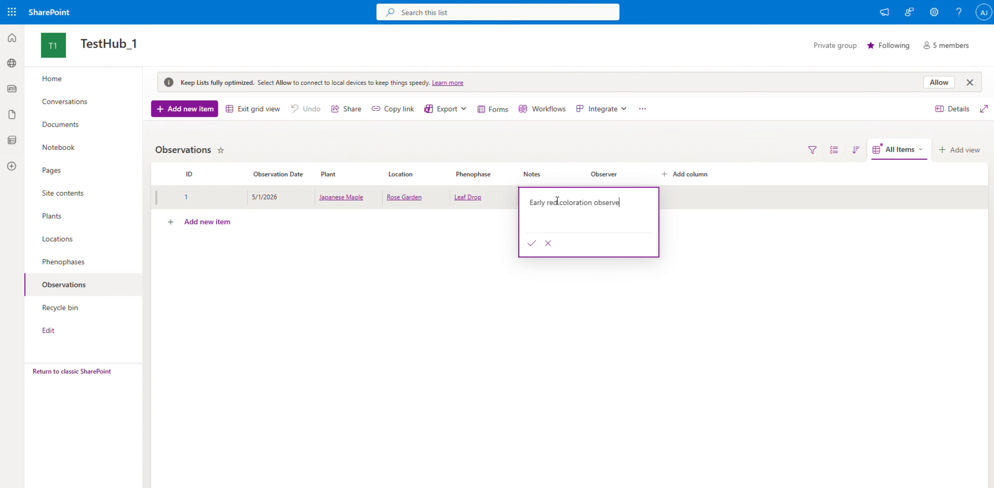
{"action": "left_click", "coordinate": [638, 202]}
{"action": "left_click", "coordinate": [637, 200]}
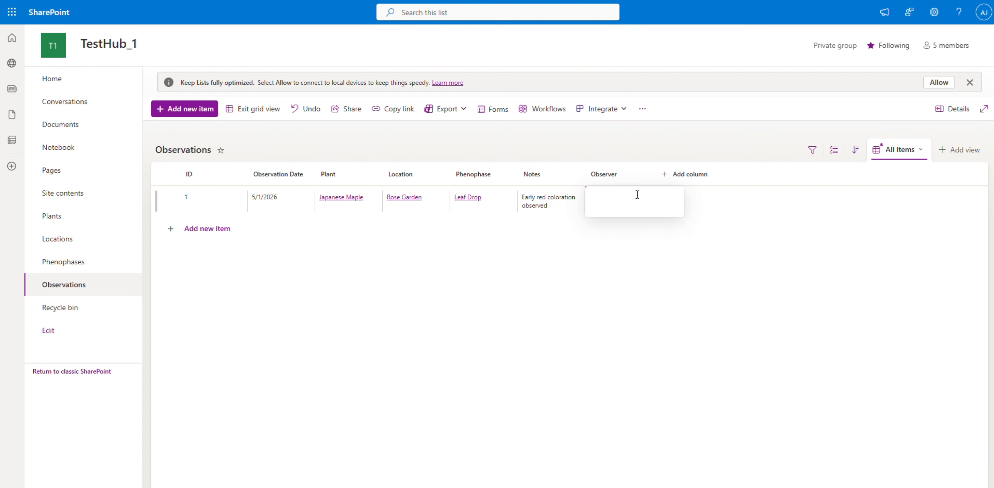
{"action": "type", "text": "pam"}
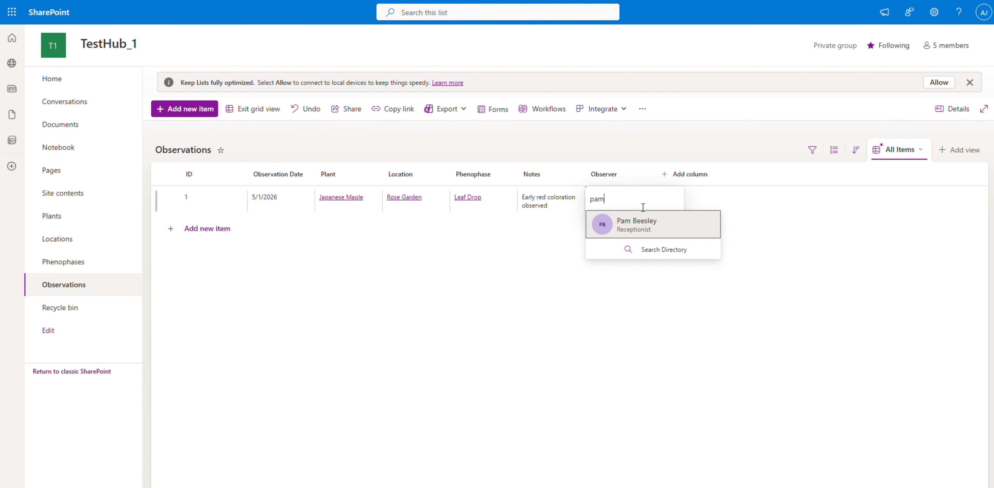
{"action": "left_click", "coordinate": [664, 217]}
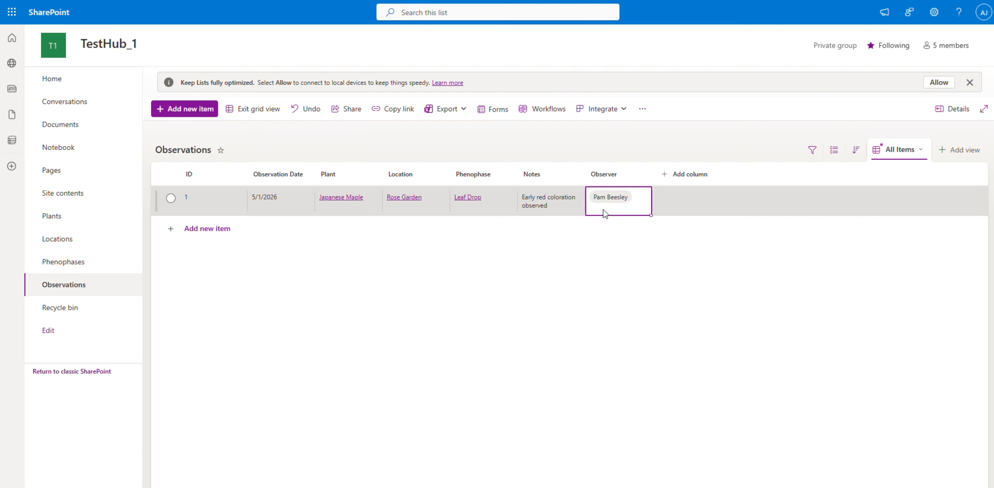
Show the Attachments column in the Observations list view.
{"action": "left_click", "coordinate": [603, 174]}
{"action": "mouse_move", "coordinate": [640, 271]}
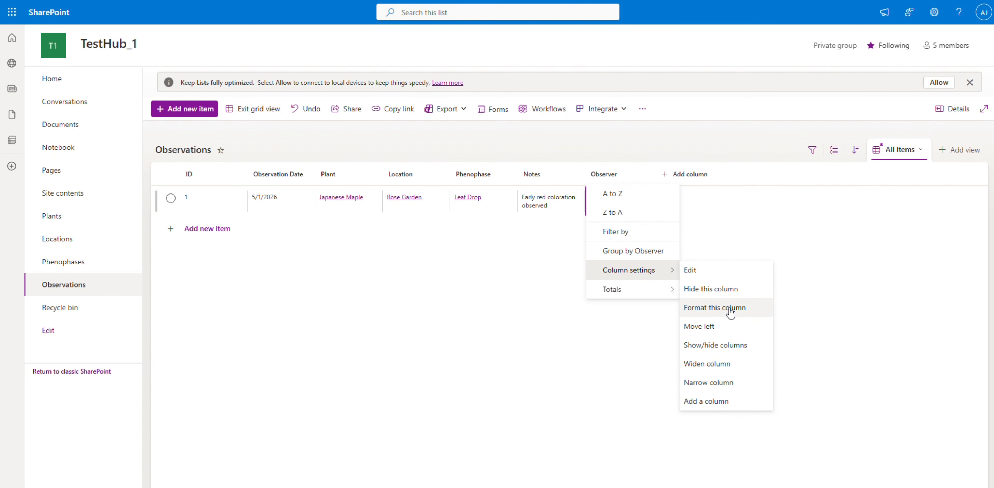
{"action": "left_click", "coordinate": [722, 345]}
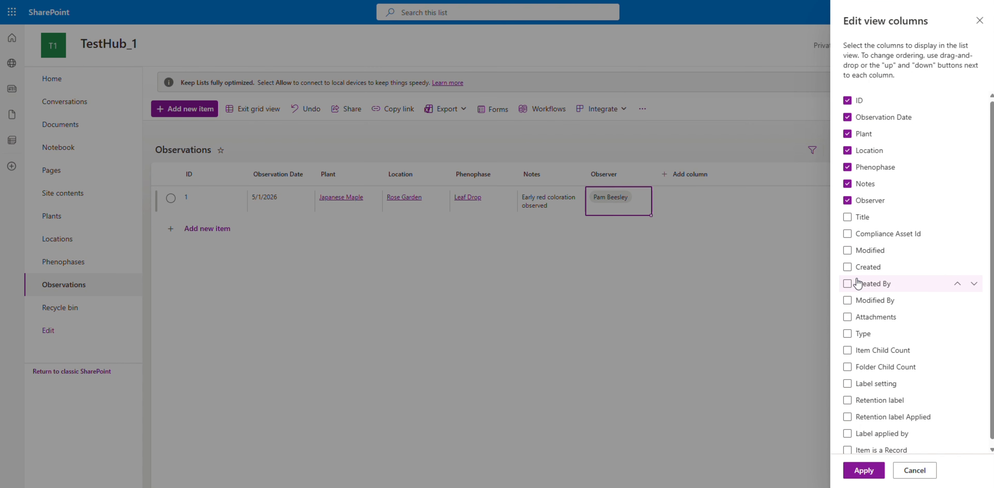
{"action": "scroll", "coordinate": [857, 286], "scroll_direction": "down", "scroll_amount": 1}
{"action": "left_click", "coordinate": [847, 310]}
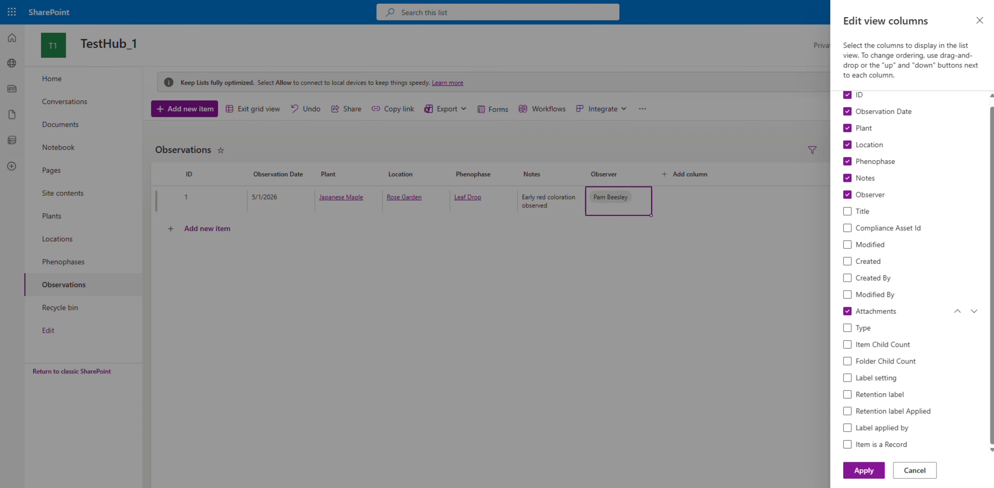
Attach a photo file to the Japanese Maple observation through its item properties.
{"action": "left_click", "coordinate": [701, 238]}
{"action": "left_click", "coordinate": [699, 210]}
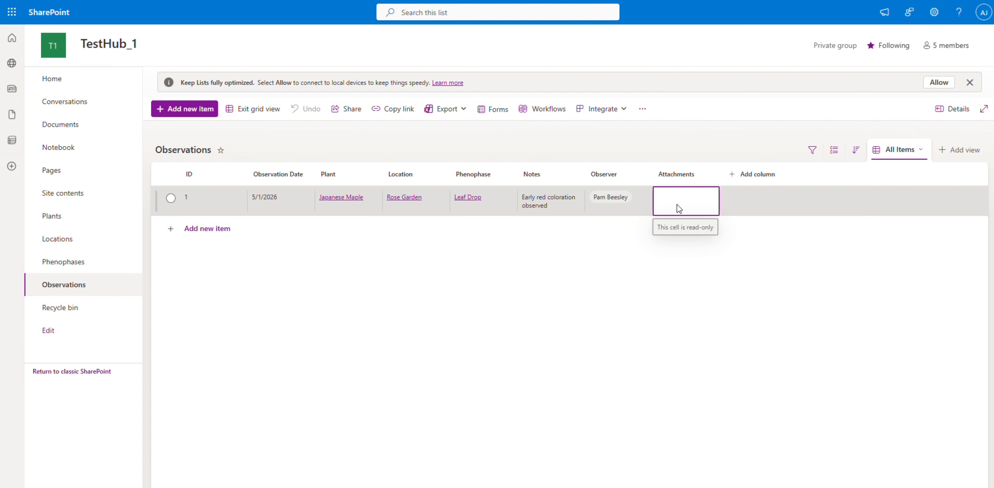
{"action": "left_click", "coordinate": [262, 109]}
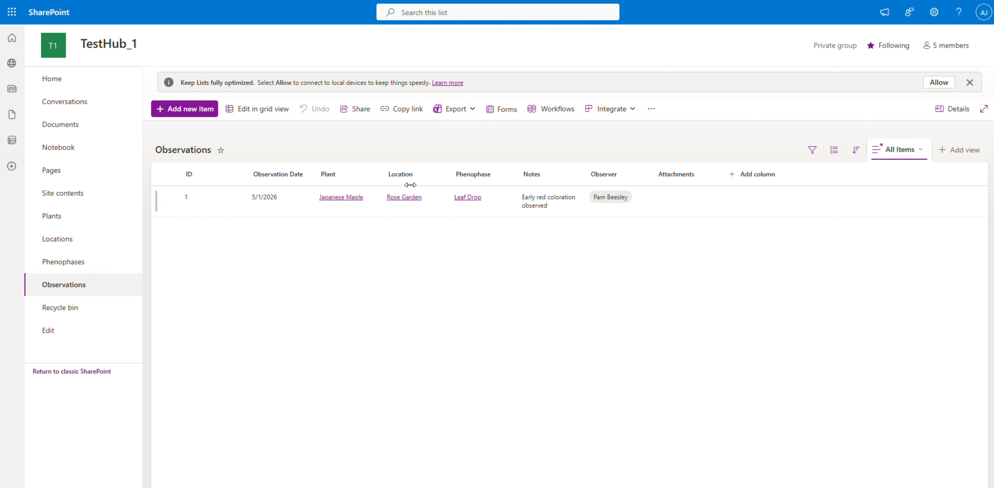
{"action": "left_click", "coordinate": [664, 196]}
{"action": "double_click", "coordinate": [663, 193]}
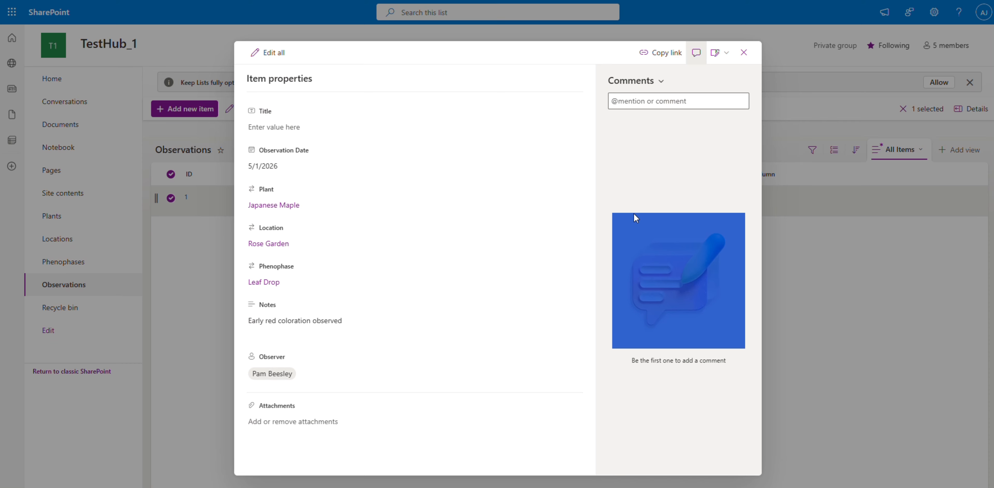
{"action": "left_click", "coordinate": [375, 422]}
{"action": "left_click", "coordinate": [284, 423]}
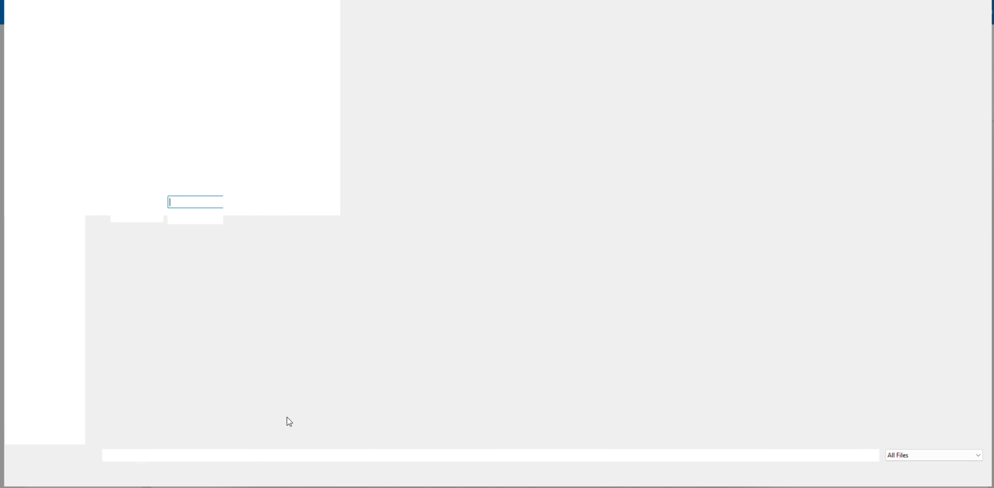
{"action": "left_click", "coordinate": [205, 108]}
{"action": "double_click", "coordinate": [206, 111]}
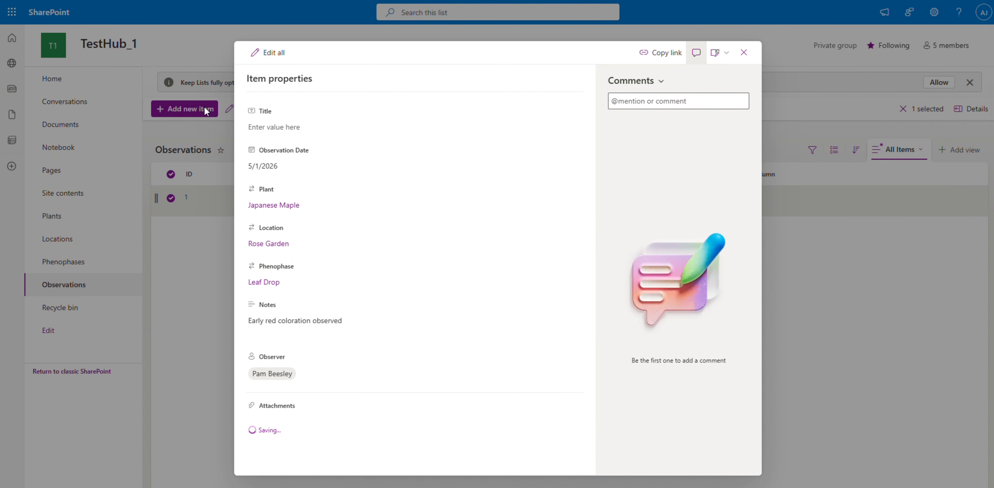
{"action": "left_click", "coordinate": [744, 53]}
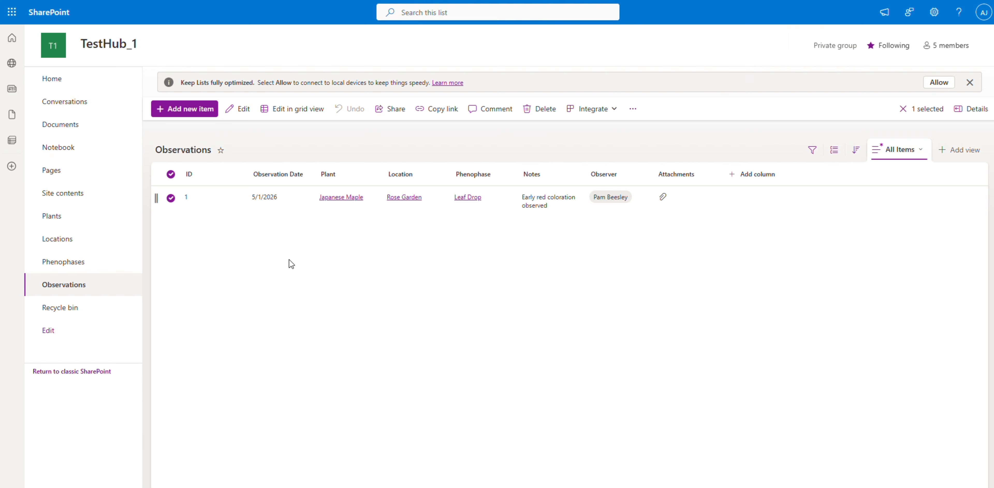
Add a second Observations item in grid view with plant Water Lily and observation date 5/4/2026.
{"action": "left_click", "coordinate": [292, 111]}
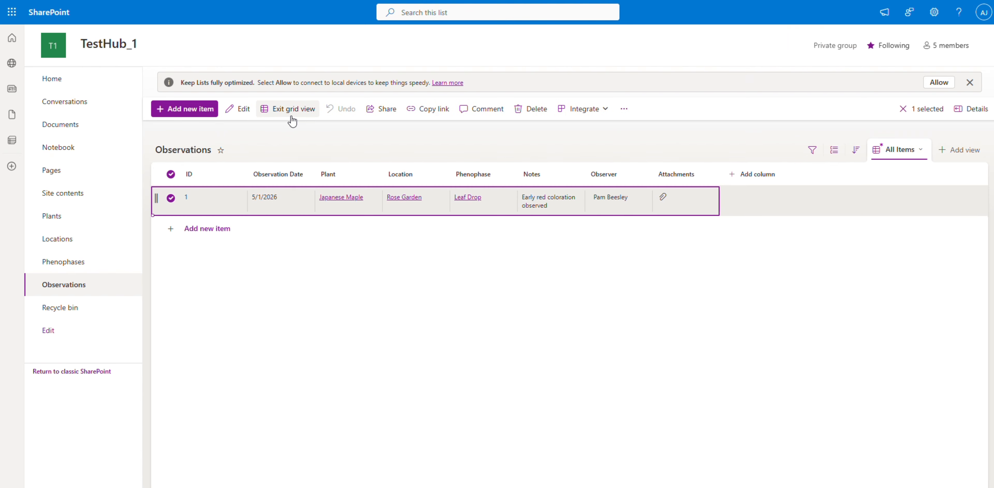
{"action": "left_click", "coordinate": [228, 233]}
{"action": "left_click", "coordinate": [367, 232]}
{"action": "left_click", "coordinate": [367, 232]}
{"action": "type", "text": "W"}
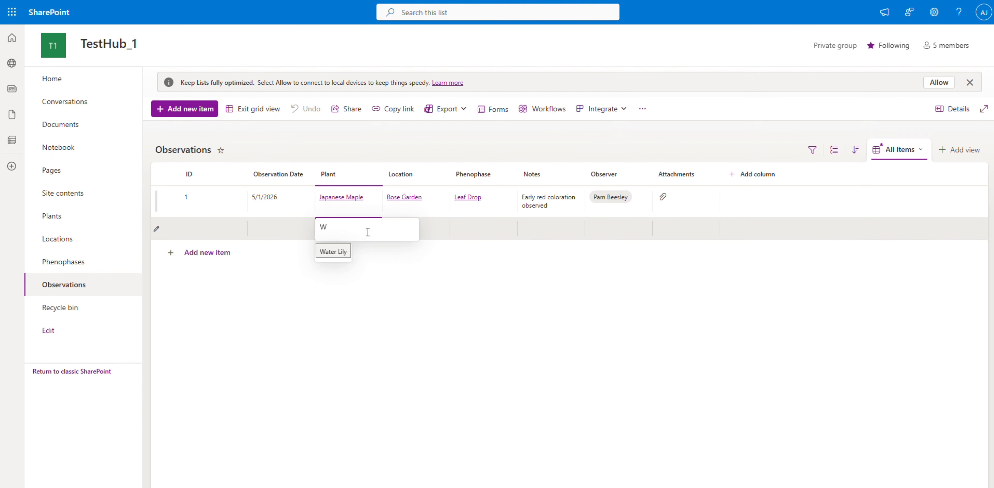
{"action": "left_click", "coordinate": [333, 251]}
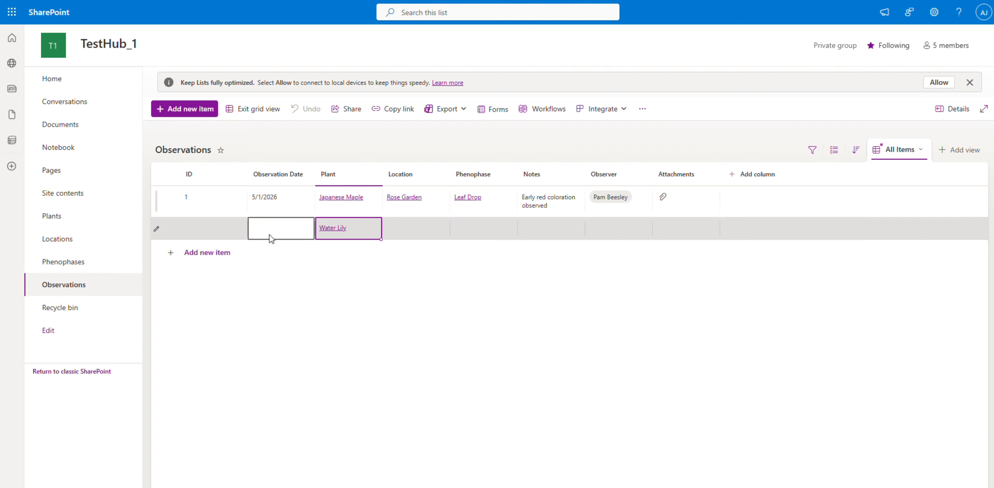
{"action": "left_click", "coordinate": [275, 225]}
{"action": "left_click", "coordinate": [275, 226]}
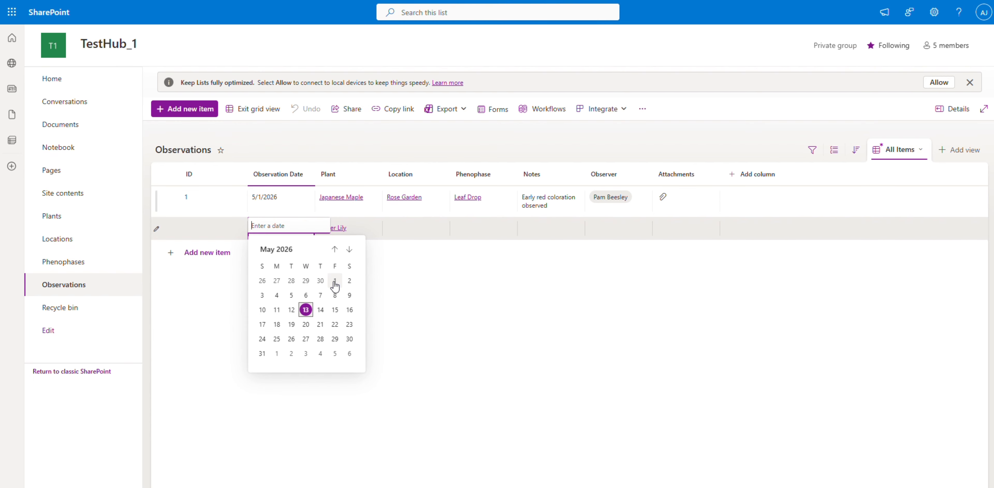
{"action": "left_click", "coordinate": [277, 295]}
Set the Water Lily observation's location to Wetland Trail and its phenophase to Flowering.
{"action": "left_click", "coordinate": [403, 224]}
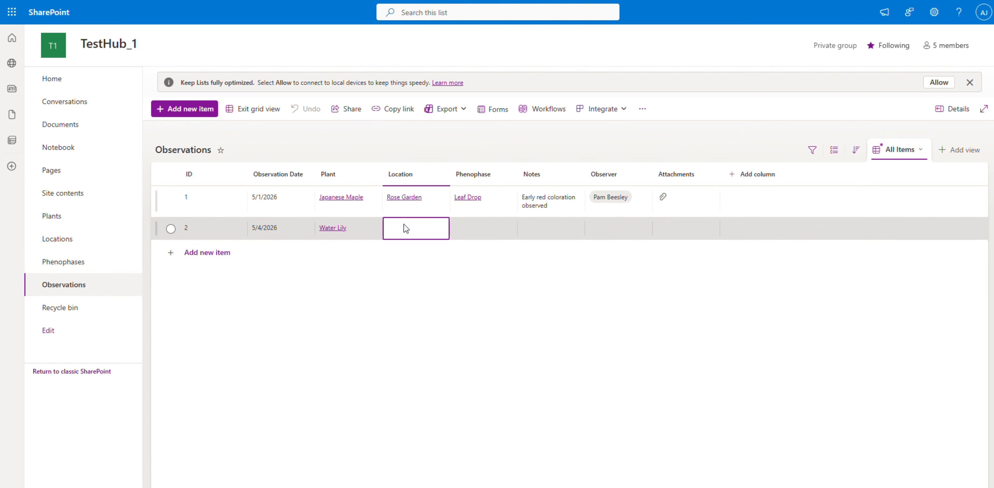
{"action": "left_click", "coordinate": [403, 224]}
{"action": "scroll", "coordinate": [414, 305], "scroll_direction": "down", "scroll_amount": 1}
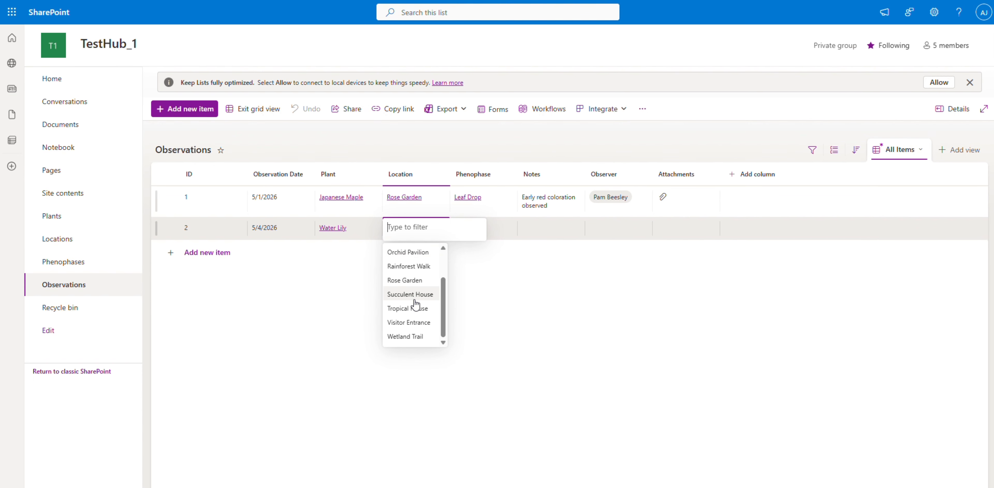
{"action": "left_click", "coordinate": [416, 336]}
{"action": "left_click", "coordinate": [470, 230]}
{"action": "left_click", "coordinate": [471, 230]}
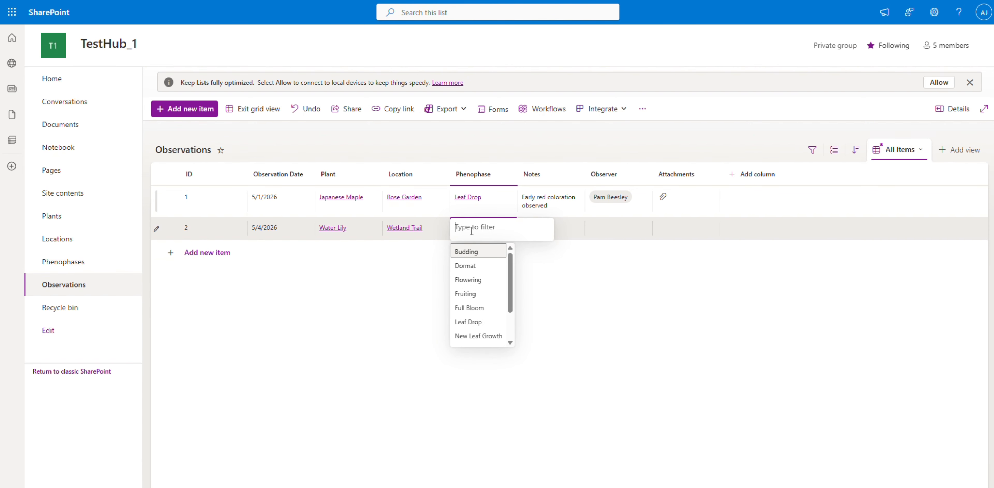
{"action": "left_click", "coordinate": [471, 280]}
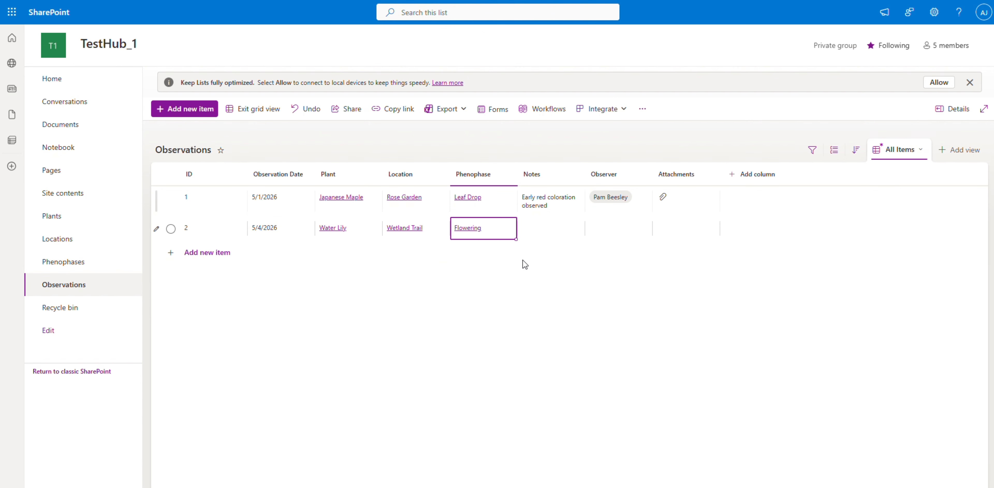
Enter "First flowers visible on pond surface" in the Water Lily observation's notes and assign a person from the directory as its observer.
{"action": "left_click", "coordinate": [550, 233]}
{"action": "left_click", "coordinate": [551, 233]}
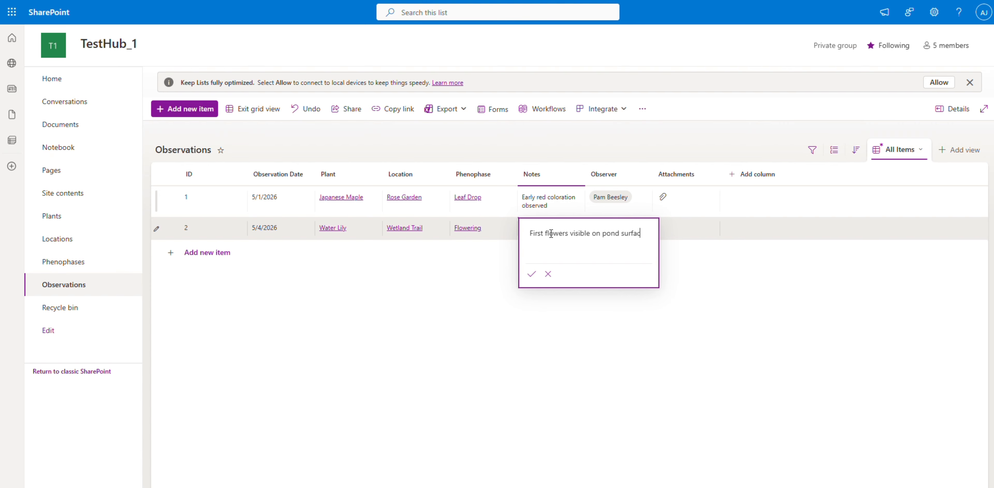
{"action": "left_click", "coordinate": [628, 242]}
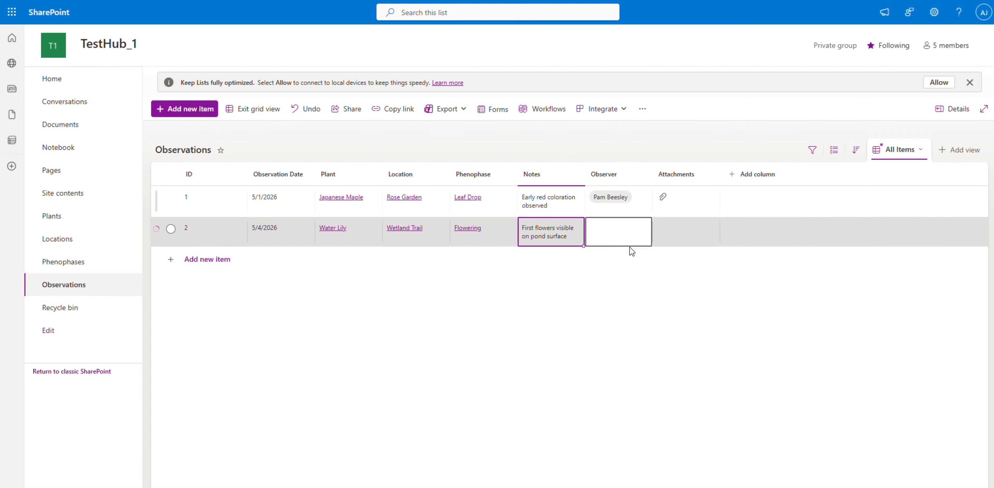
{"action": "left_click", "coordinate": [615, 229]}
{"action": "type", "text": "j"}
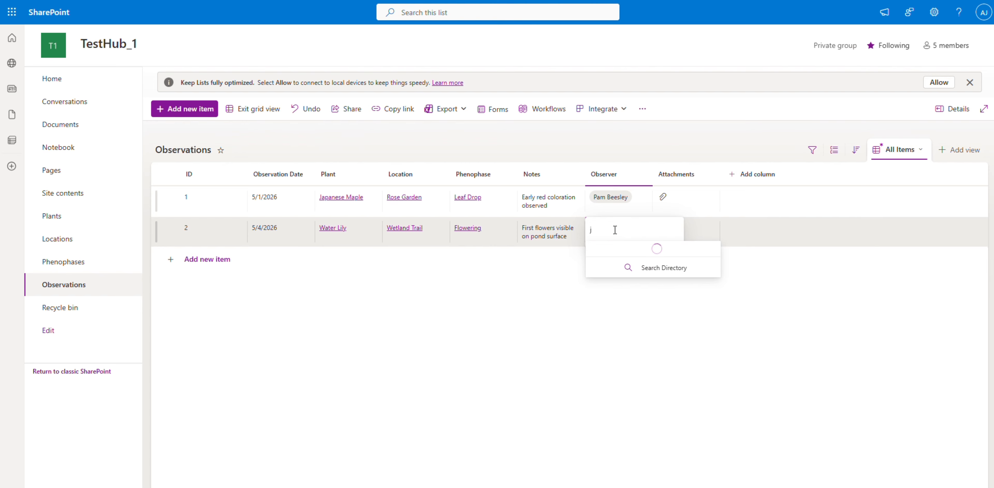
{"action": "type", "text": "im"}
{"action": "left_click", "coordinate": [655, 249]}
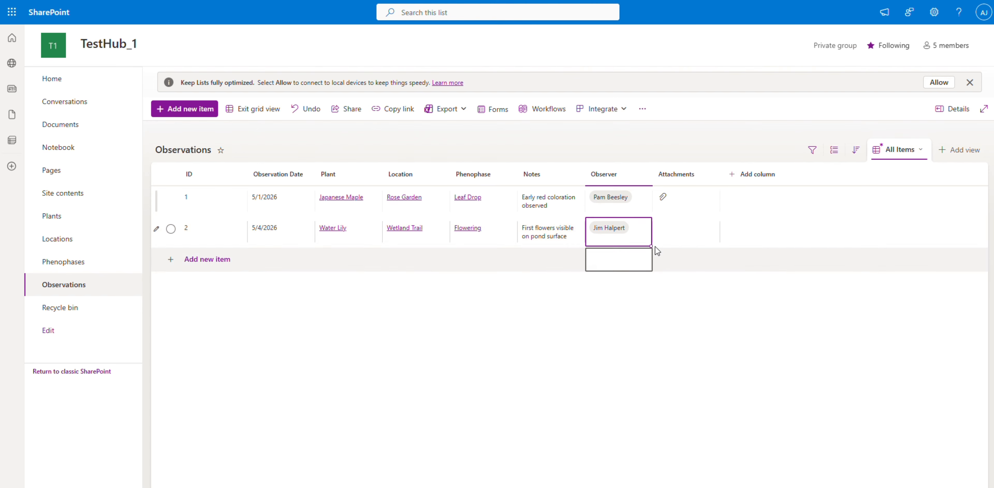
Attach growing_water_lilies.jpg to the Water Lily observation through its item properties.
{"action": "left_click", "coordinate": [676, 232]}
{"action": "left_click", "coordinate": [275, 112]}
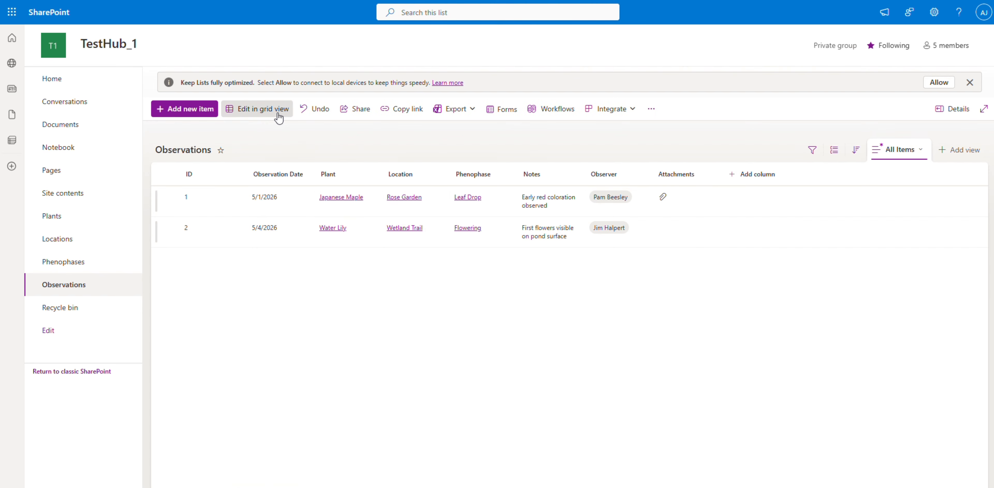
{"action": "double_click", "coordinate": [378, 236]}
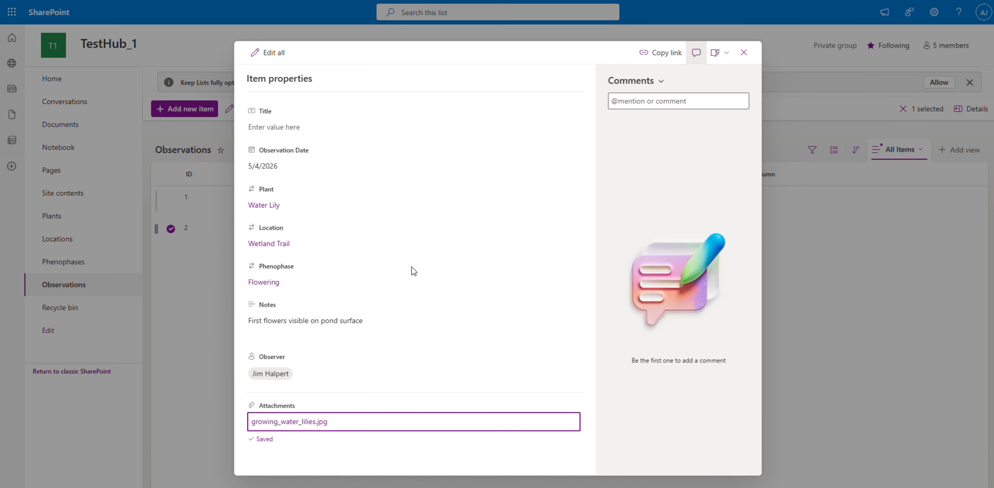
{"action": "left_click", "coordinate": [744, 52]}
Add a third Observations item in grid view with plant Rose Queen and observation date 5/8/2026.
{"action": "left_click", "coordinate": [331, 259]}
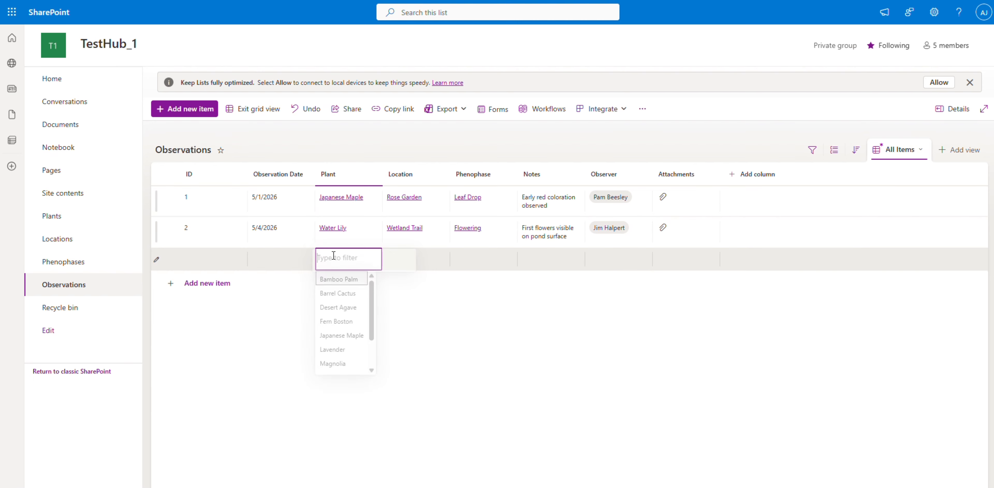
{"action": "scroll", "coordinate": [340, 311], "scroll_direction": "down", "scroll_amount": 2}
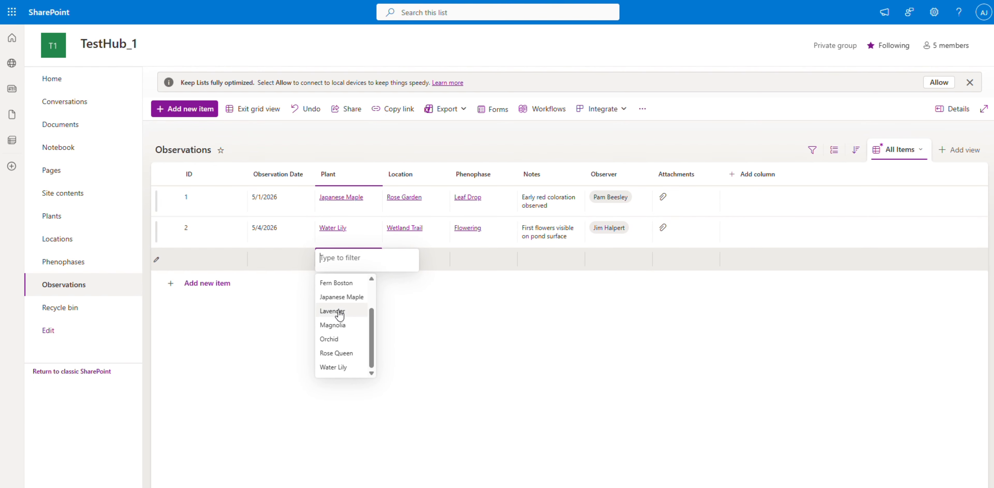
{"action": "left_click", "coordinate": [345, 355]}
{"action": "left_click", "coordinate": [282, 261]}
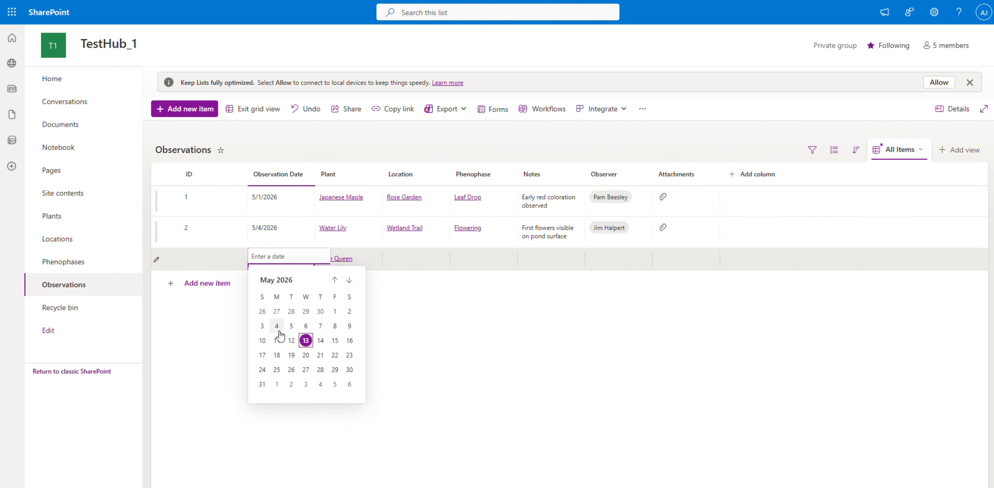
{"action": "left_click", "coordinate": [277, 325]}
{"action": "double_click", "coordinate": [290, 258]}
{"action": "left_click", "coordinate": [334, 325]}
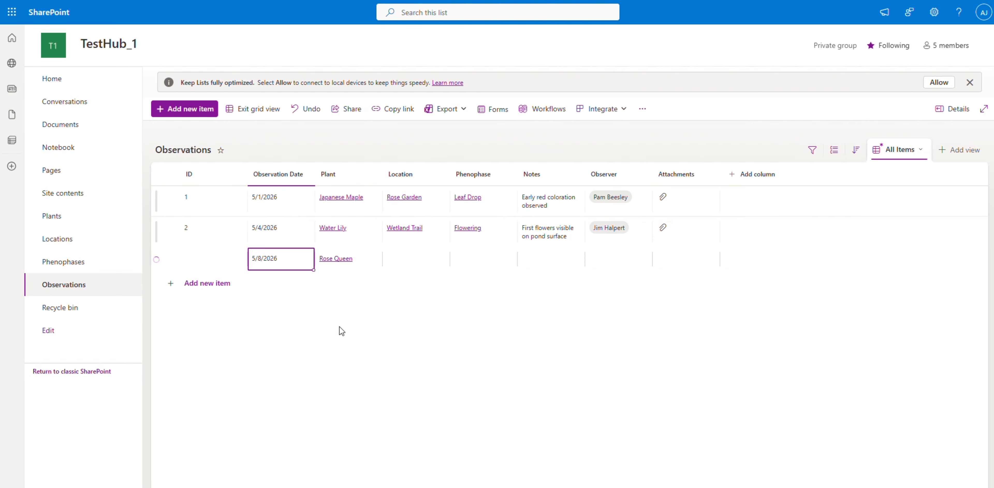
Set the Rose Queen observation's location to Rose Garden and its phenophase to Budding.
{"action": "left_click", "coordinate": [424, 259]}
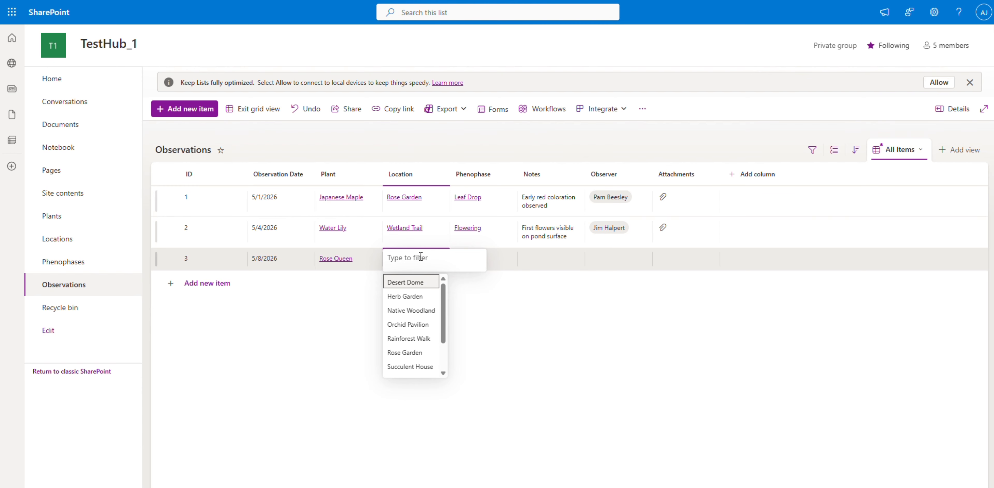
{"action": "scroll", "coordinate": [413, 328], "scroll_direction": "down", "scroll_amount": 3}
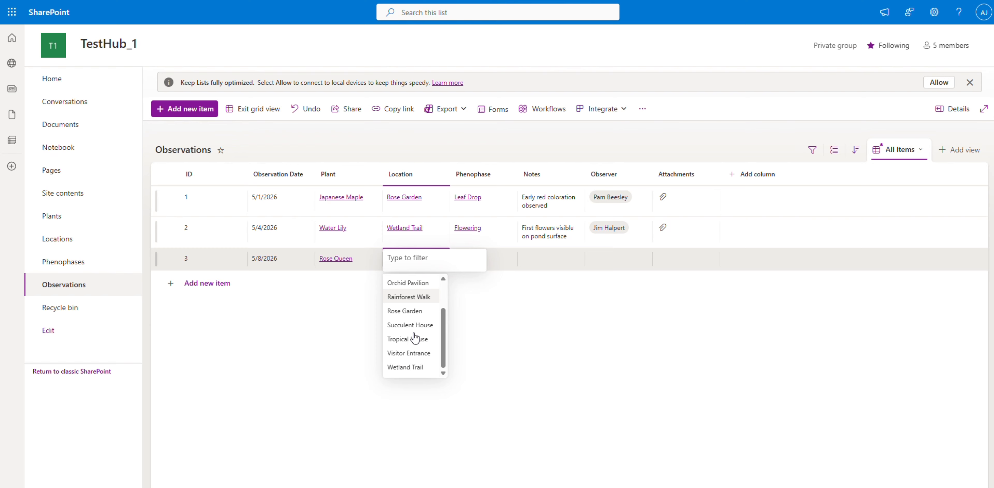
{"action": "left_click", "coordinate": [418, 312]}
{"action": "left_click", "coordinate": [473, 259]}
{"action": "left_click", "coordinate": [477, 262]}
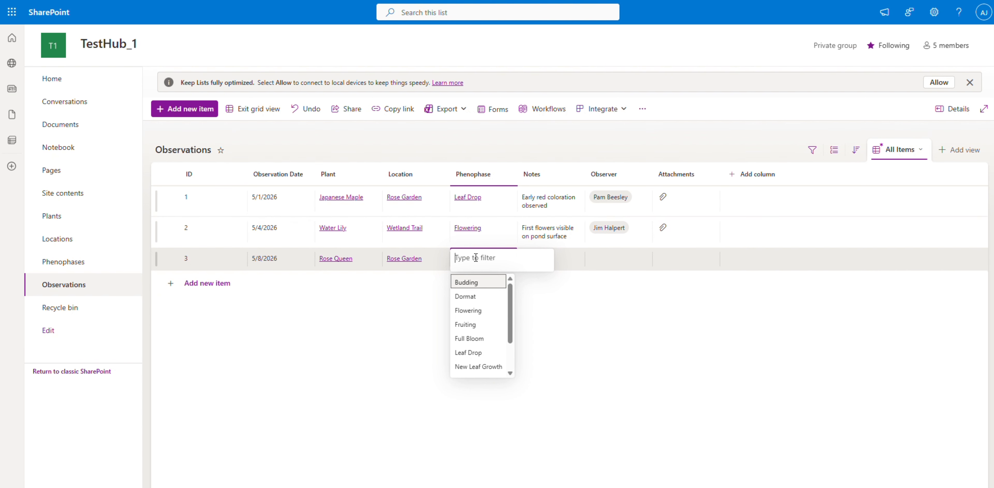
{"action": "left_click", "coordinate": [478, 283]}
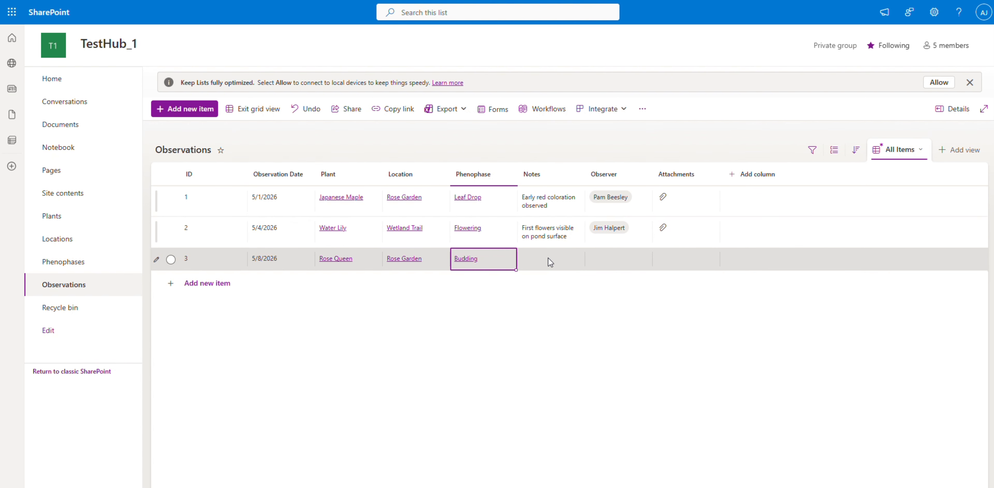
Enter "Bud clusters forming on stems" in the Rose Queen observation's notes and assign a person from the directory as its observer.
{"action": "left_click", "coordinate": [548, 257]}
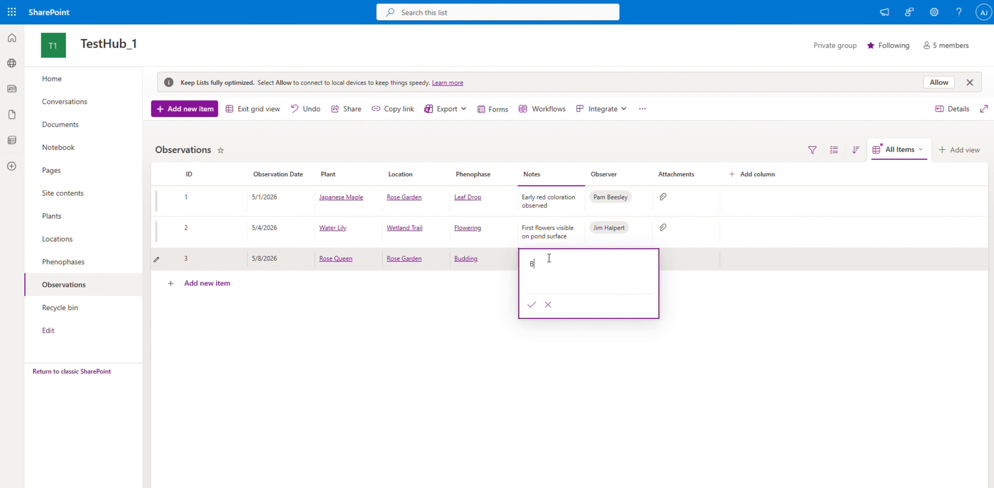
{"action": "left_click", "coordinate": [532, 304]}
{"action": "left_click", "coordinate": [627, 271]}
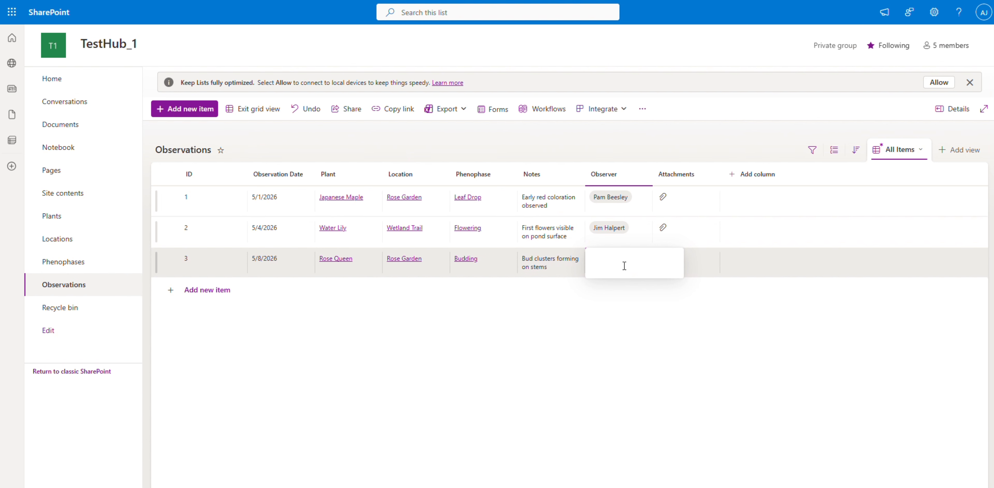
{"action": "type", "text": "pam"}
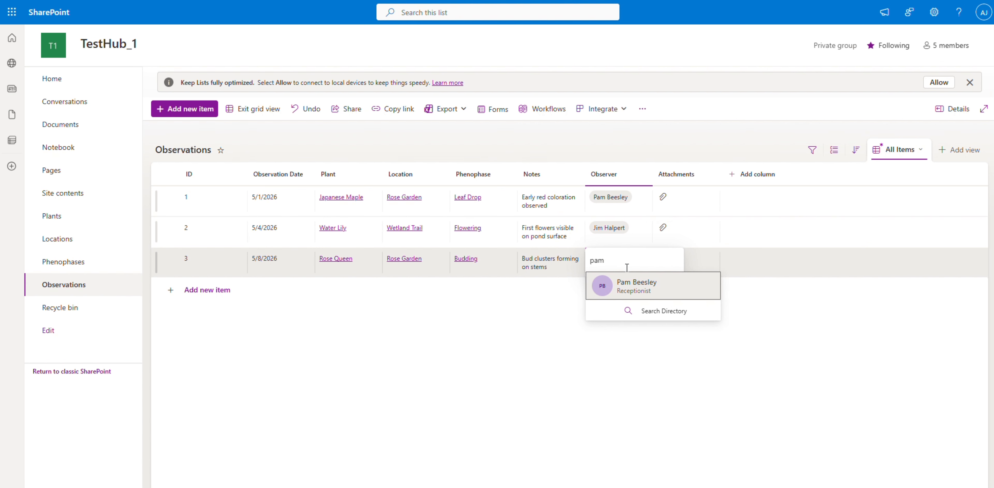
{"action": "left_click", "coordinate": [633, 285]}
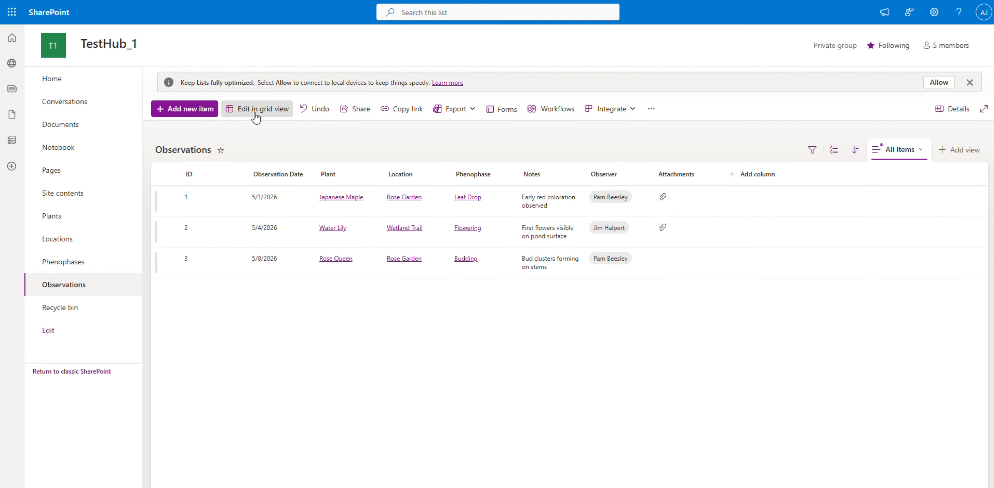
Attach Salvia-Rose-Queen-scaled.jpg to the Rose Queen observation through its item properties.
{"action": "left_click", "coordinate": [256, 108]}
{"action": "left_click", "coordinate": [678, 264]}
{"action": "left_click", "coordinate": [676, 259]}
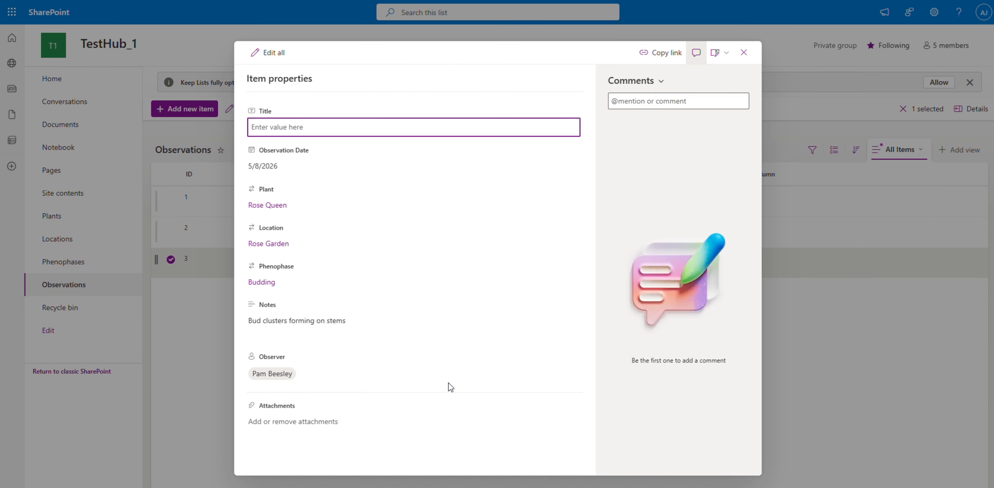
{"action": "left_click", "coordinate": [288, 421]}
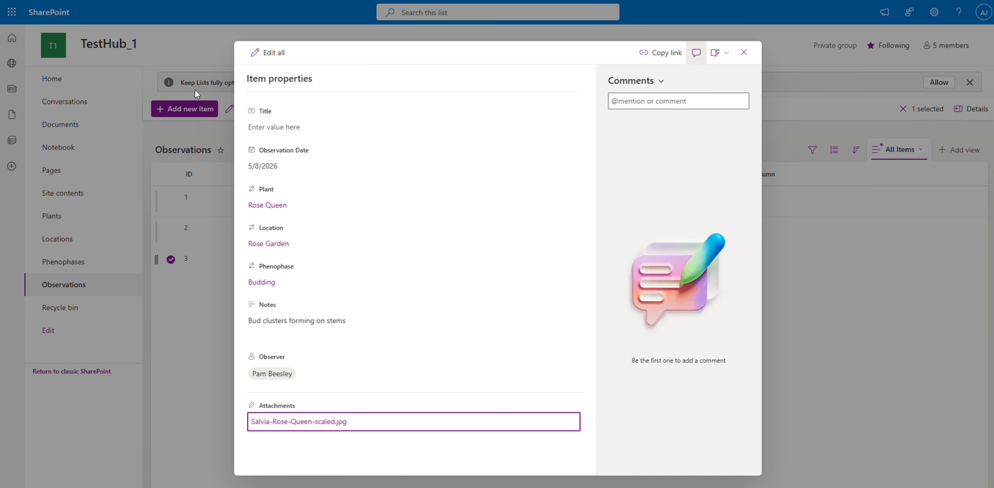
{"action": "left_click", "coordinate": [744, 53]}
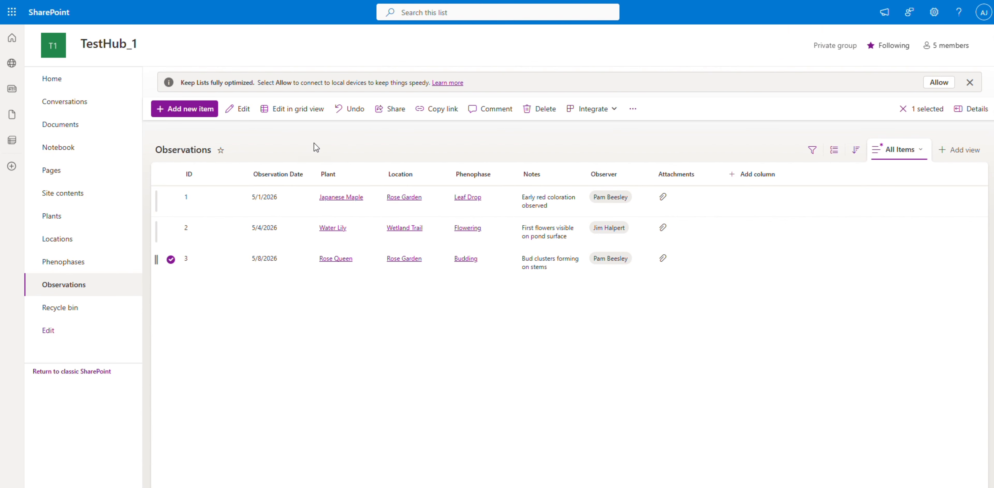
Look through the Plants, Locations, Phenophases and Observations lists and the desktop and mobile requirement in the Reddit post.
{"action": "double_click", "coordinate": [345, 324]}
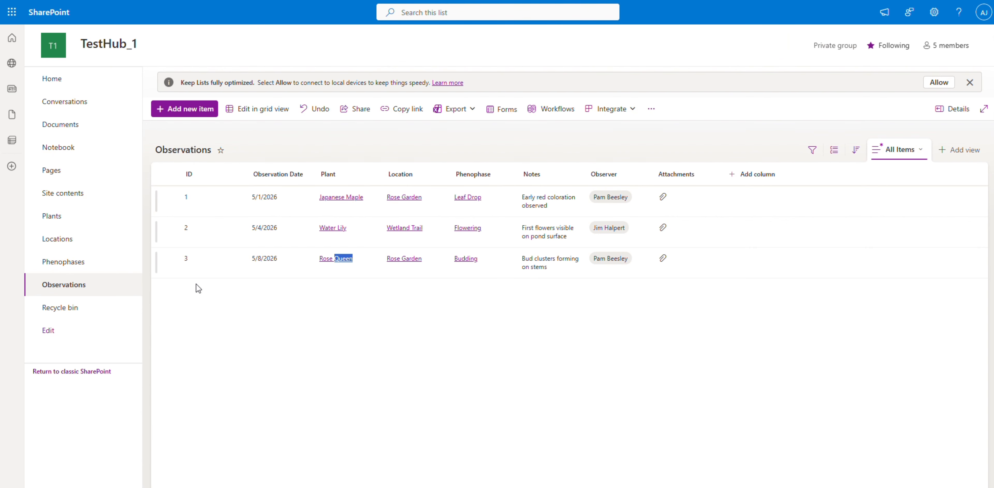
{"action": "left_click", "coordinate": [77, 220]}
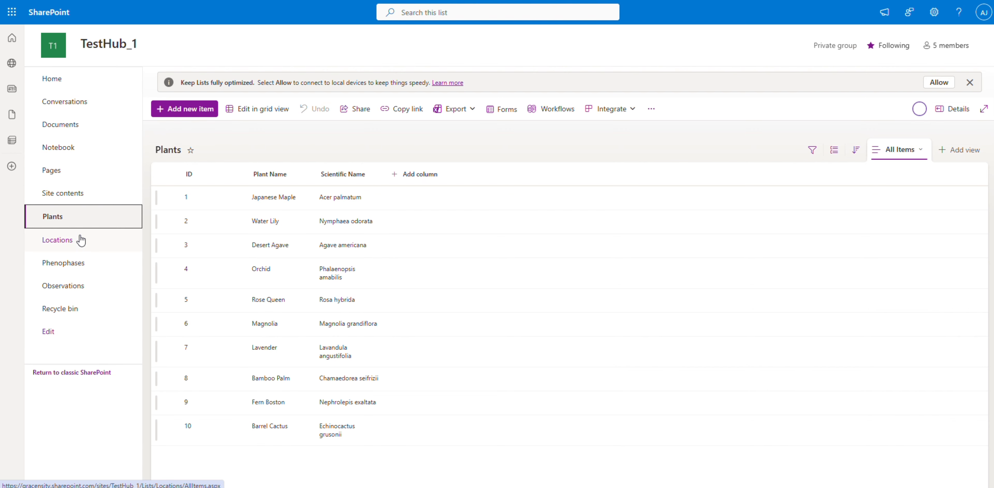
{"action": "left_click", "coordinate": [81, 240]}
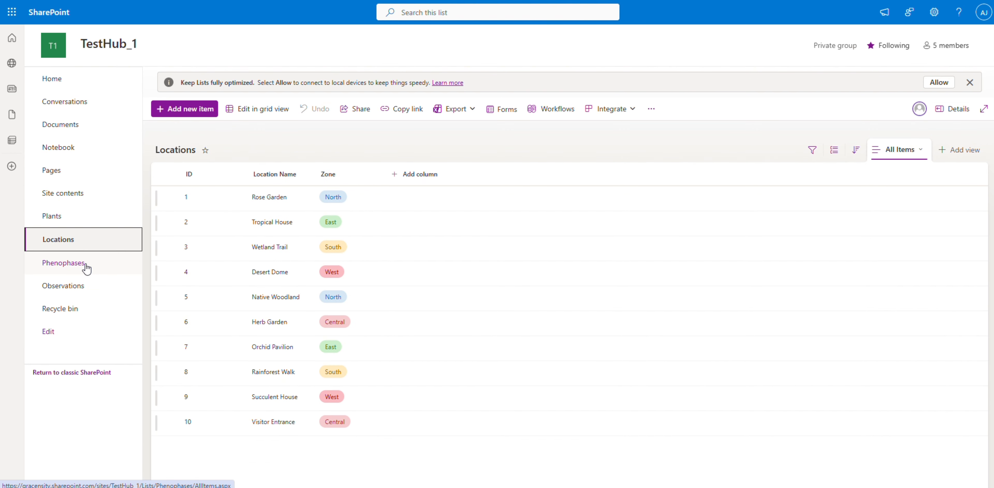
{"action": "left_click", "coordinate": [85, 267]}
{"action": "left_click", "coordinate": [90, 286]}
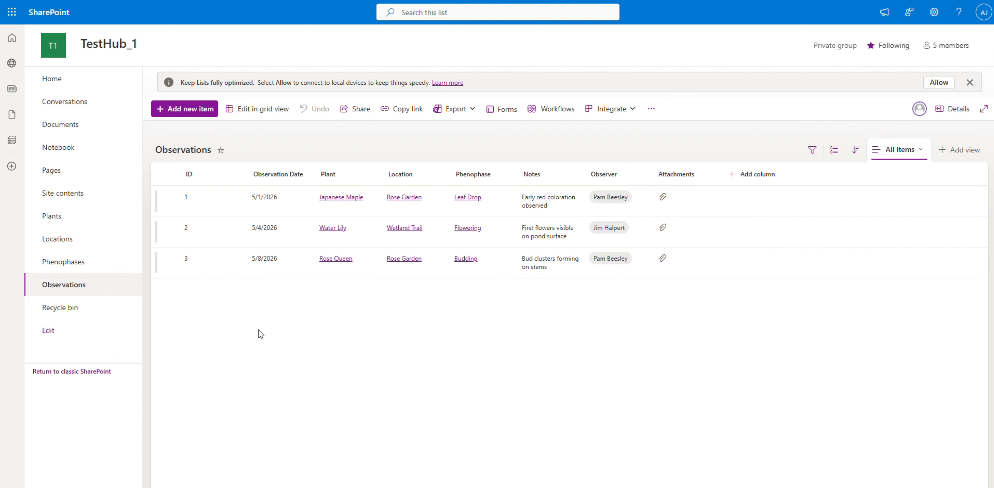
{"action": "left_click", "coordinate": [319, 1]}
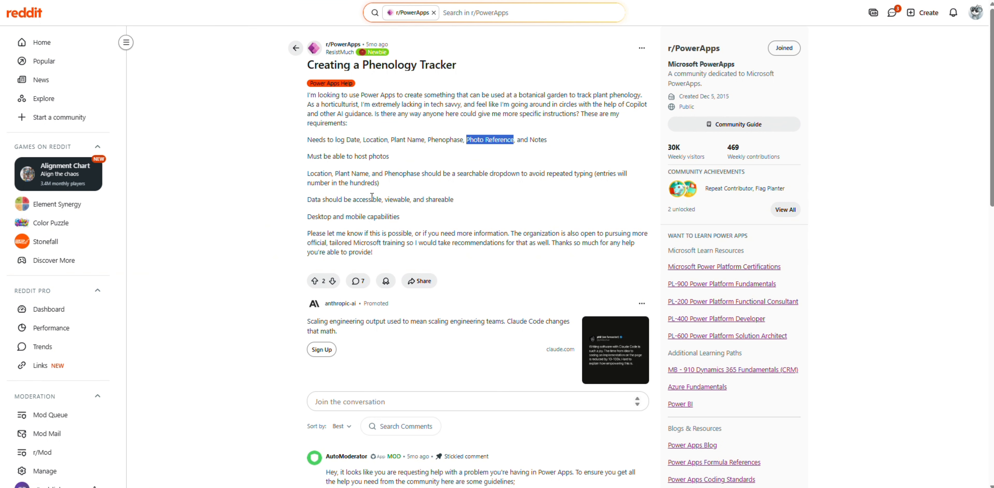
{"action": "triple_click", "coordinate": [364, 217]}
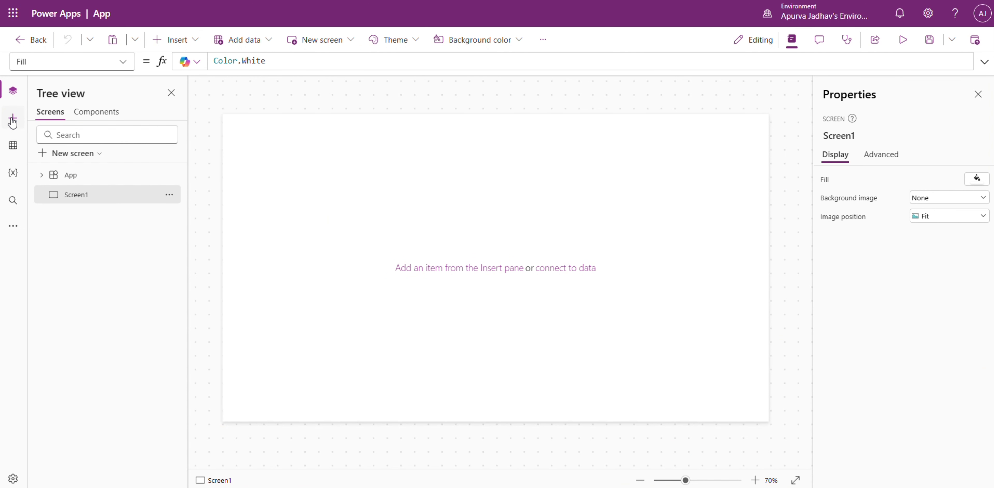
Switch to the blank app in Power Apps and insert a vertical container on Screen1.
{"action": "left_click", "coordinate": [12, 119]}
{"action": "left_click", "coordinate": [91, 115]}
{"action": "type", "text": "co9"}
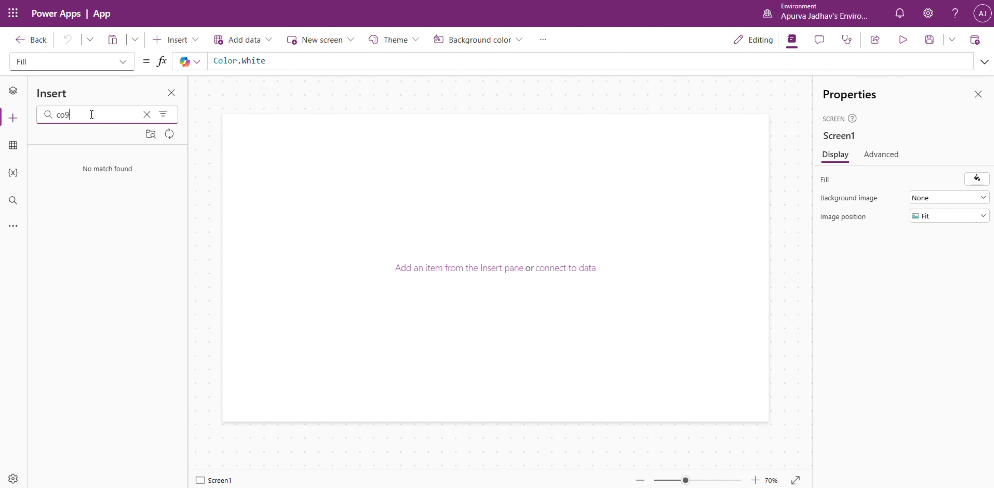
{"action": "key", "text": "BackSpace"}
{"action": "key", "text": "BackSpace"}
{"action": "type", "text": "onta"}
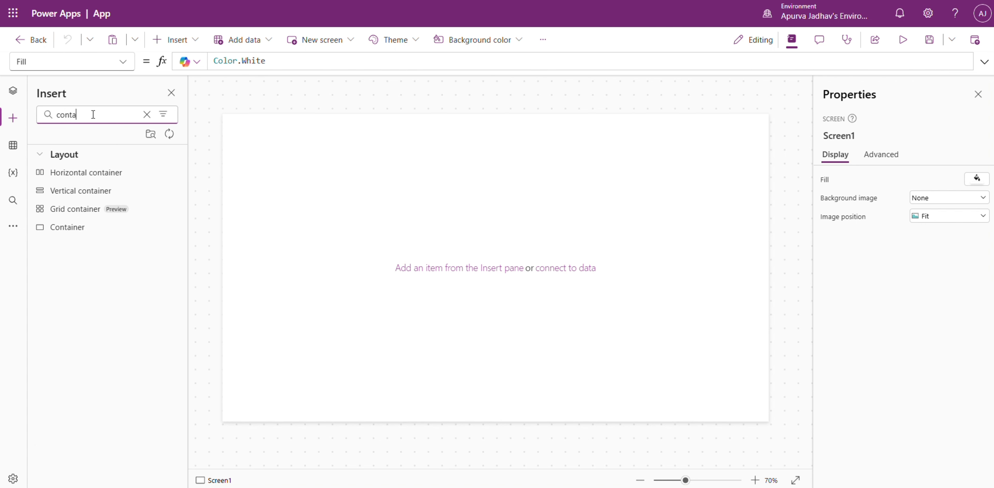
{"action": "left_click", "coordinate": [103, 192]}
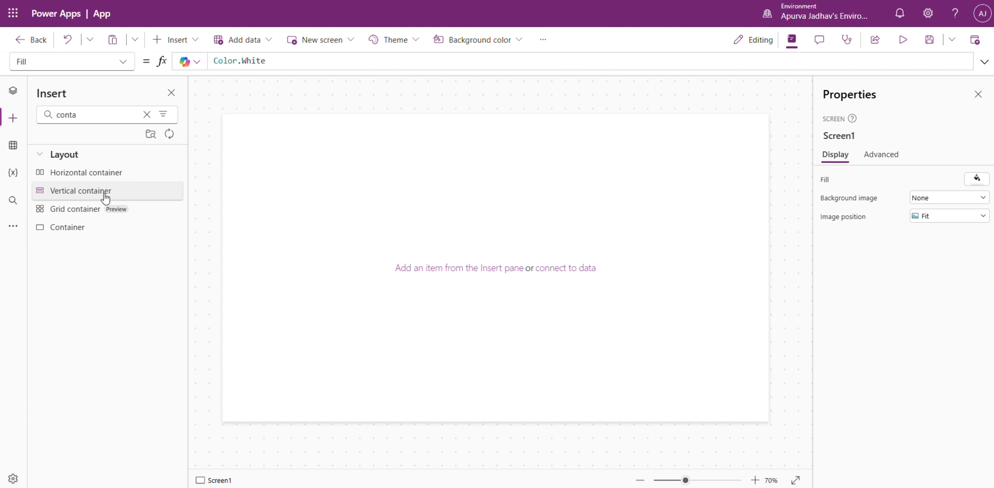
{"action": "left_click", "coordinate": [234, 124]}
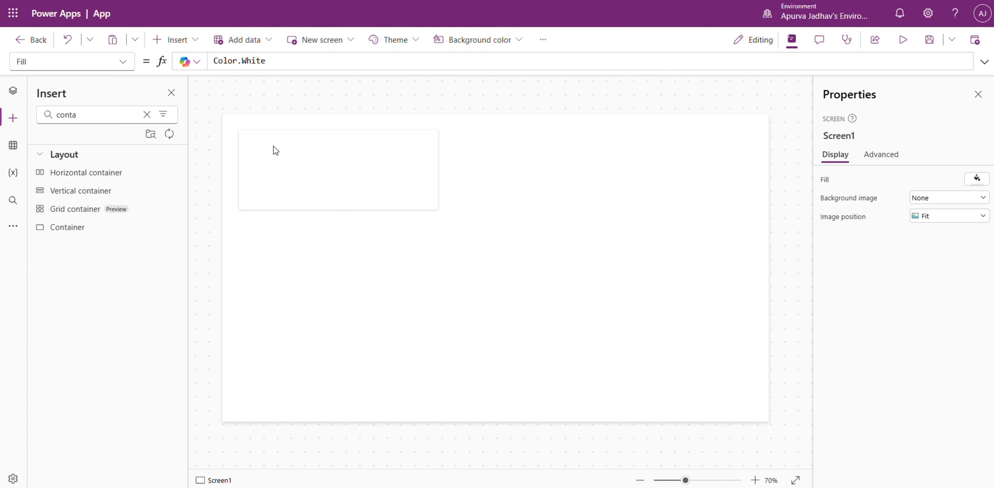
Set the vertical container's X and Y position to 0.
{"action": "left_click", "coordinate": [274, 149]}
{"action": "left_click", "coordinate": [928, 410]}
{"action": "type", "text": "0"}
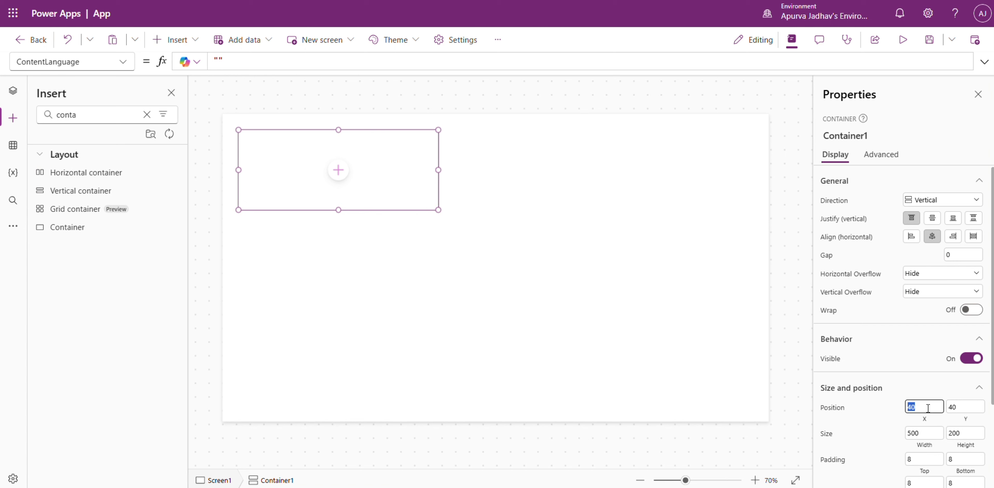
{"action": "key", "text": "Tab"}
{"action": "type", "text": "0"}
Set the vertical container's width to Parent.Width and its height to Parent.Height so it fills the screen.
{"action": "left_click", "coordinate": [931, 446]}
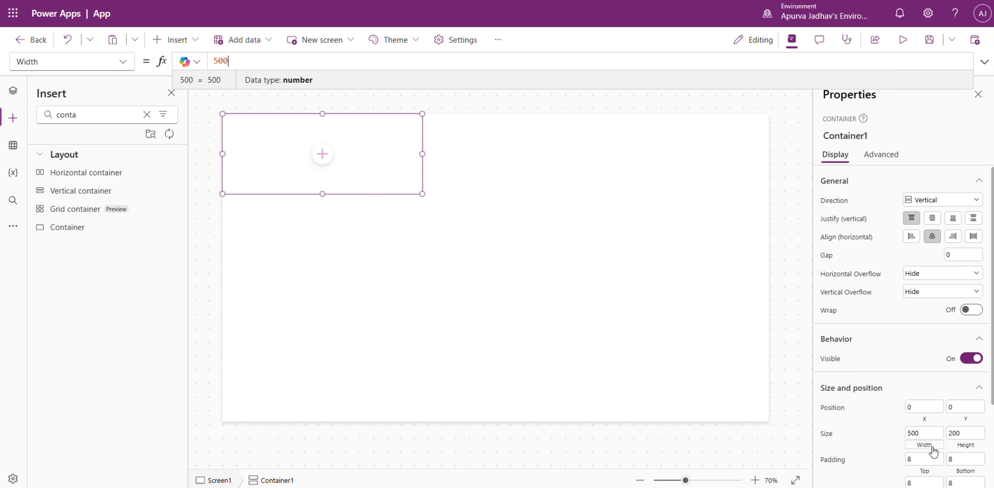
{"action": "type", "text": "parent.Width"}
{"action": "left_click", "coordinate": [966, 447]}
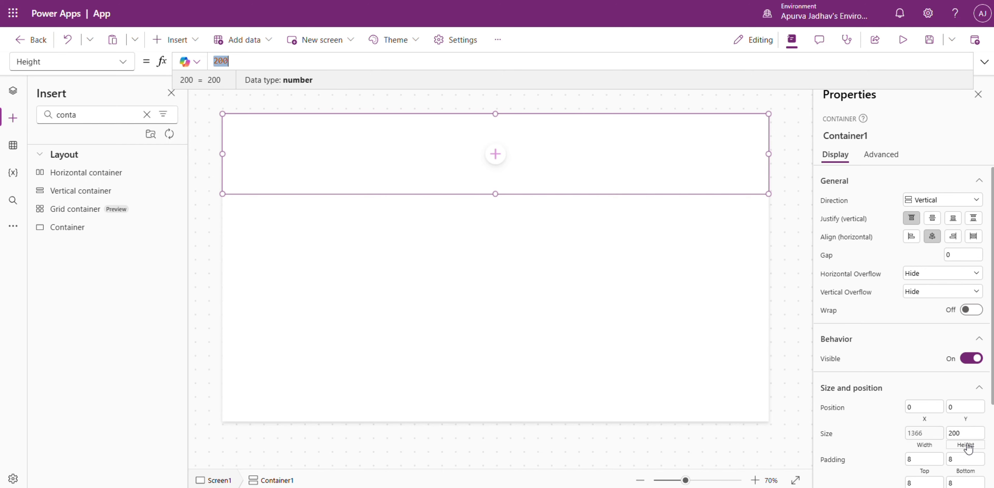
{"action": "type", "text": "parent"}
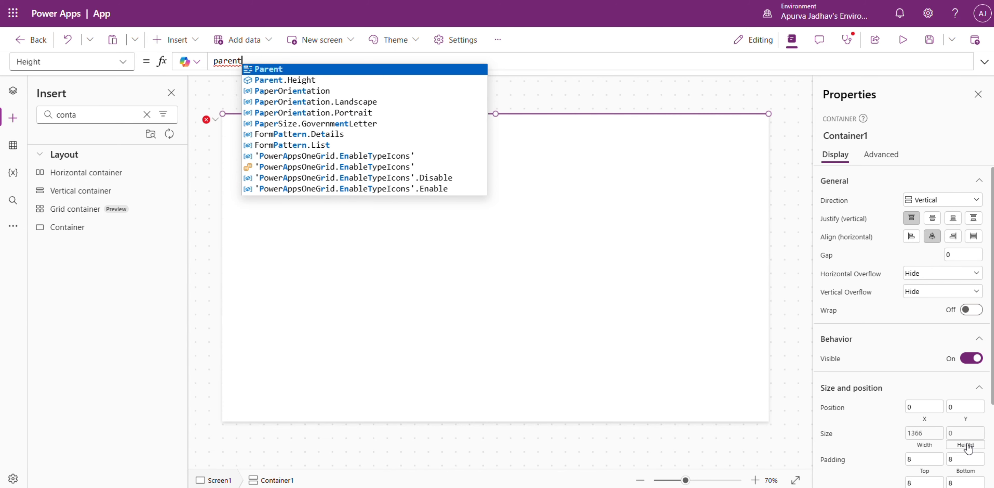
{"action": "type", "text": ".h"}
{"action": "key", "text": "Tab"}
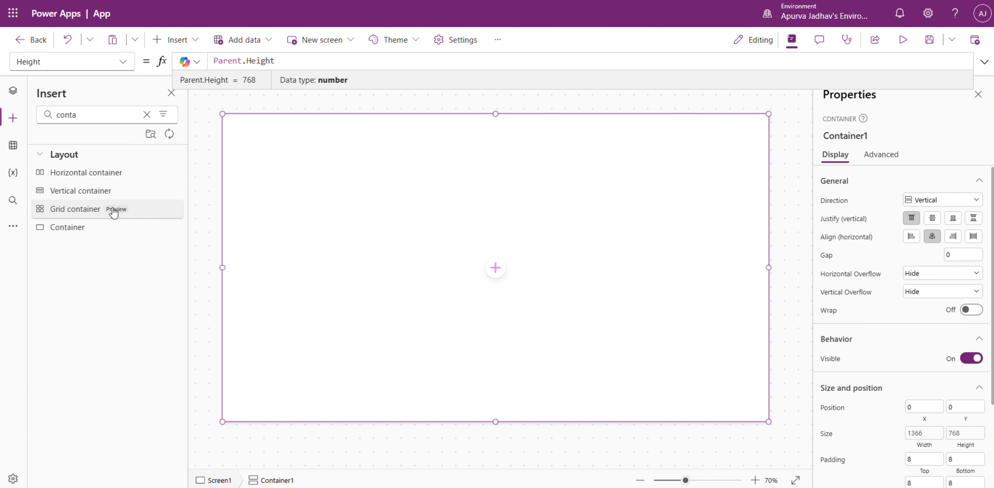
Insert a horizontal container inside the full-screen vertical container.
{"action": "left_click", "coordinate": [499, 269]}
{"action": "left_click", "coordinate": [496, 268]}
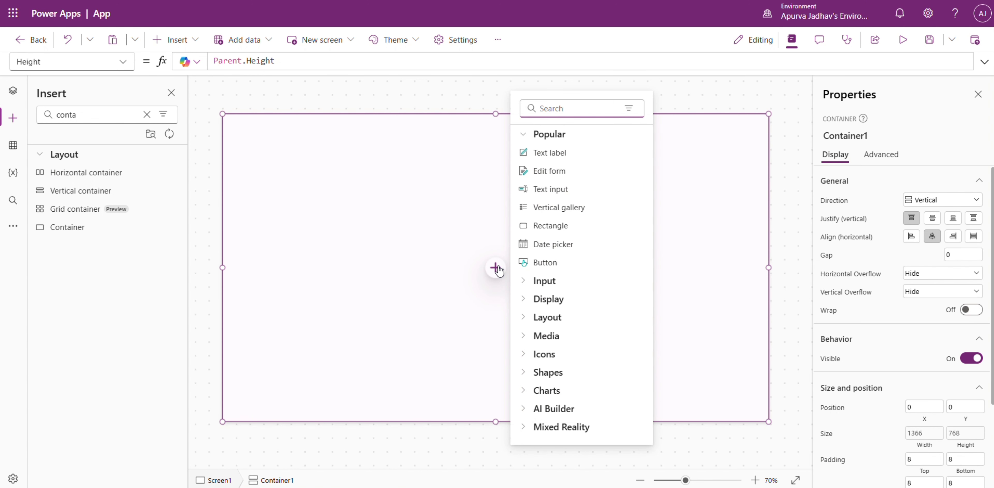
{"action": "type", "text": "h"}
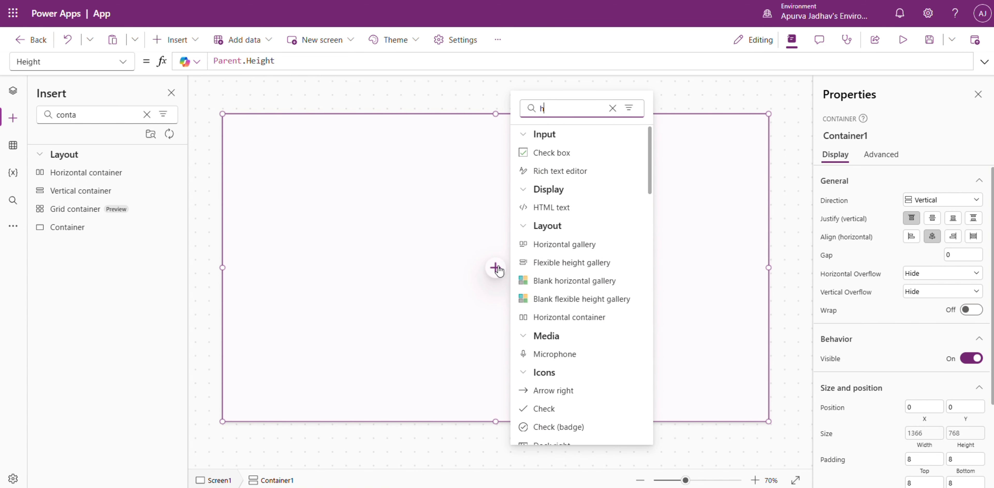
{"action": "type", "text": "o"}
{"action": "left_click", "coordinate": [570, 188]}
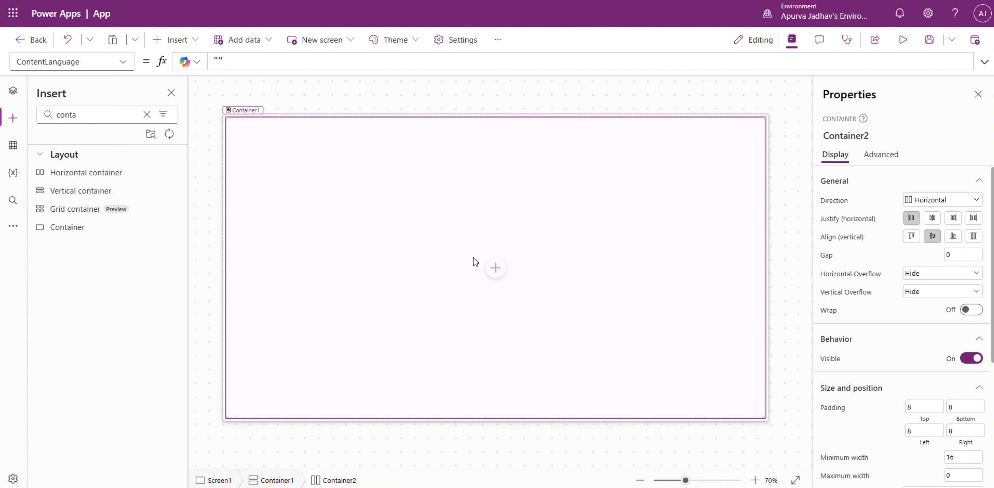
Add a vertical container inside Container1, beneath the horizontal container.
{"action": "left_click", "coordinate": [13, 90]}
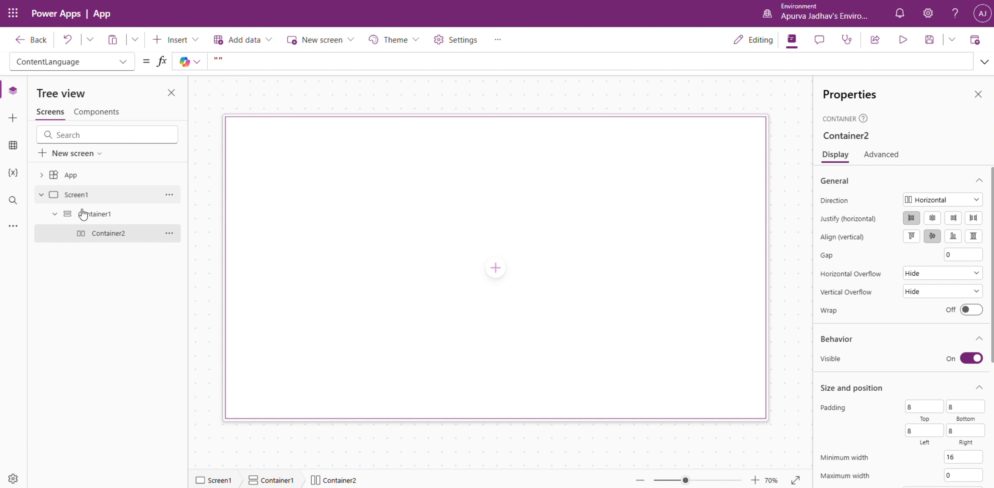
{"action": "left_click", "coordinate": [118, 218]}
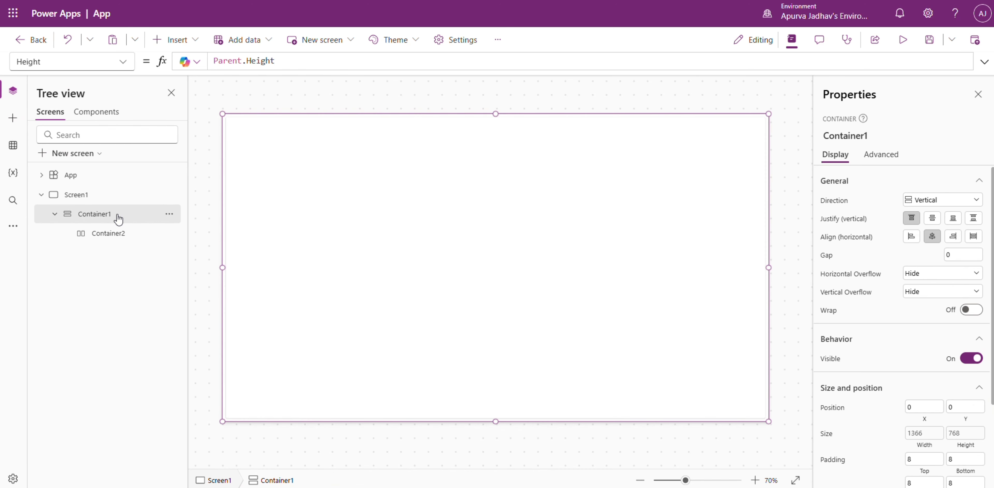
{"action": "left_click", "coordinate": [13, 117]}
{"action": "type", "text": "ver"}
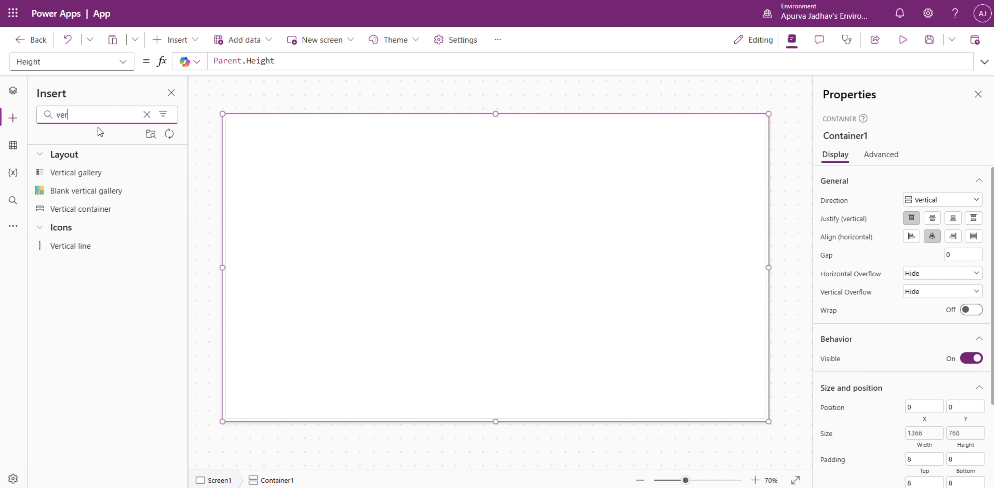
{"action": "left_click", "coordinate": [94, 210]}
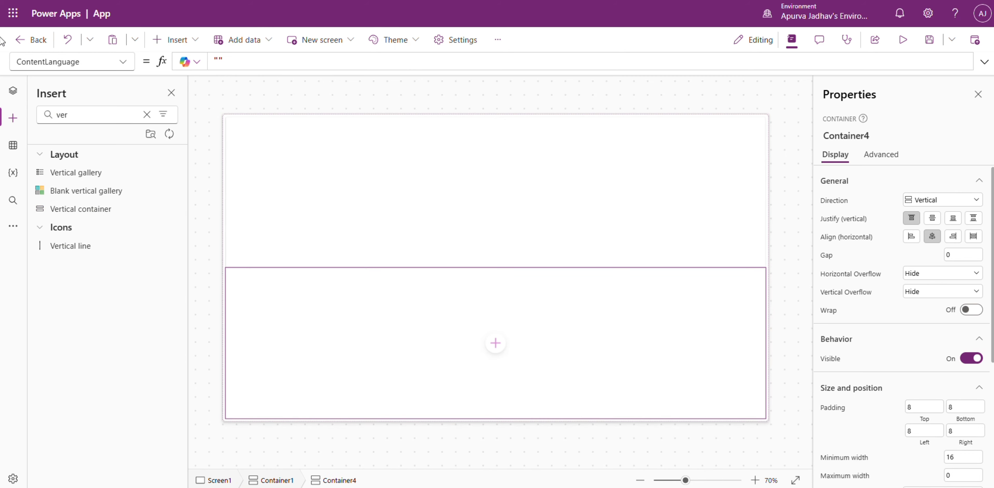
Turn off flexible height for the horizontal container Container2 and set its height to 100.
{"action": "left_click", "coordinate": [15, 92]}
{"action": "left_click", "coordinate": [369, 238]}
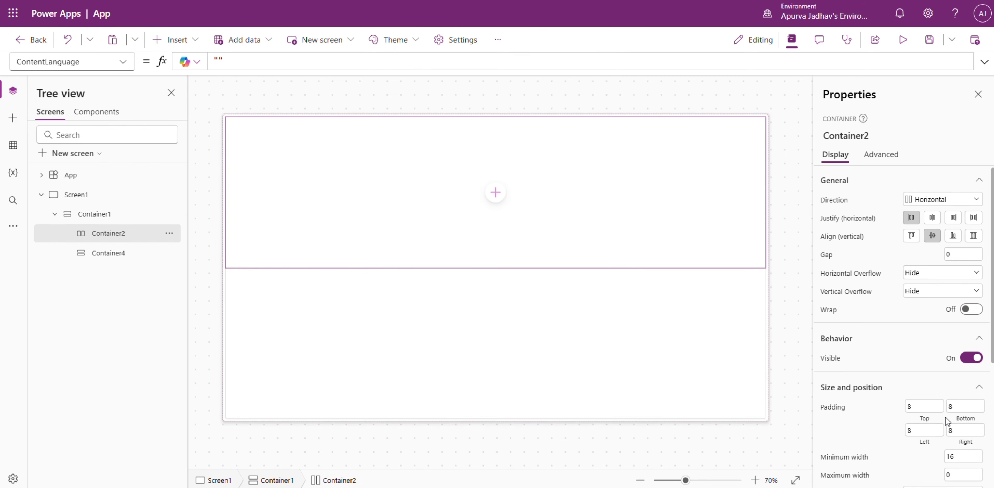
{"action": "scroll", "coordinate": [947, 421], "scroll_direction": "down", "scroll_amount": 5}
{"action": "left_click", "coordinate": [970, 322]}
{"action": "double_click", "coordinate": [970, 376]}
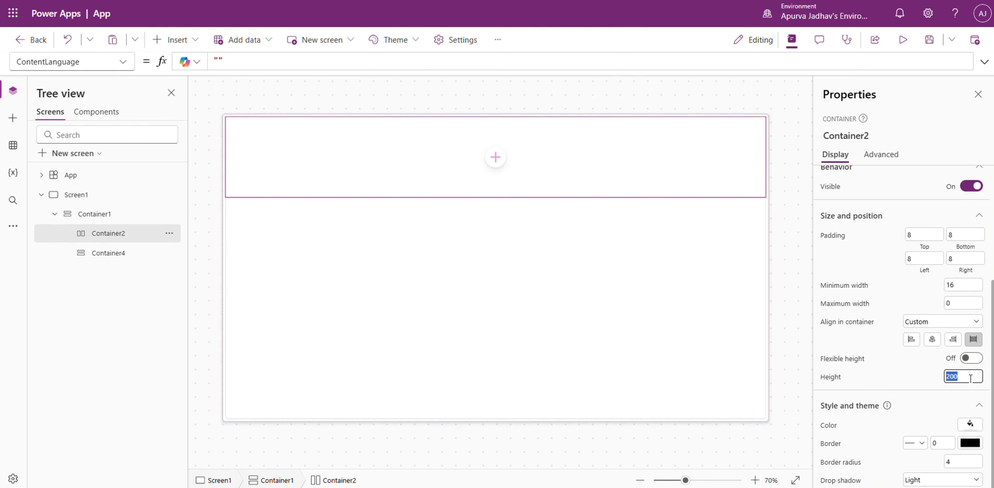
{"action": "type", "text": "1"}
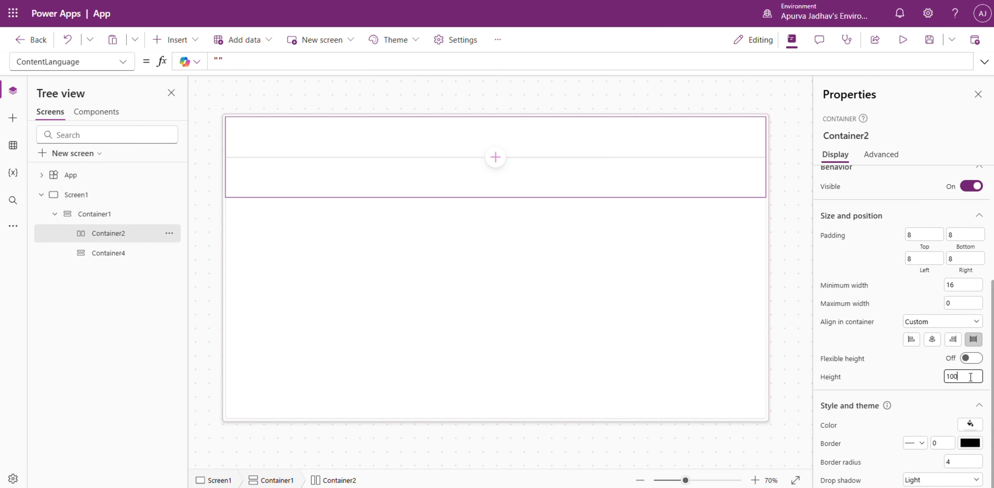
{"action": "left_click", "coordinate": [554, 268]}
{"action": "left_click", "coordinate": [795, 167]}
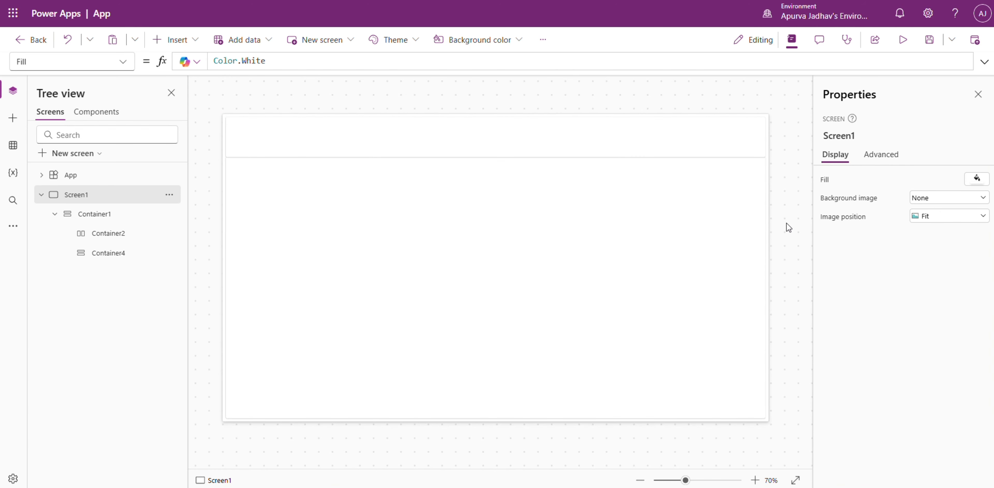
Insert a vertical gallery into the lower container Container4 without choosing a data source.
{"action": "left_click", "coordinate": [499, 289]}
{"action": "left_click", "coordinate": [497, 289]}
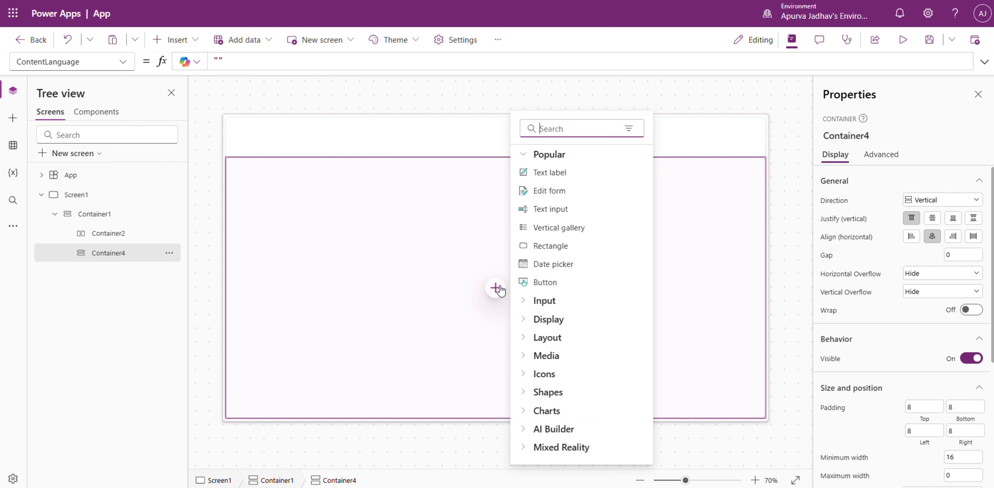
{"action": "left_click", "coordinate": [563, 232]}
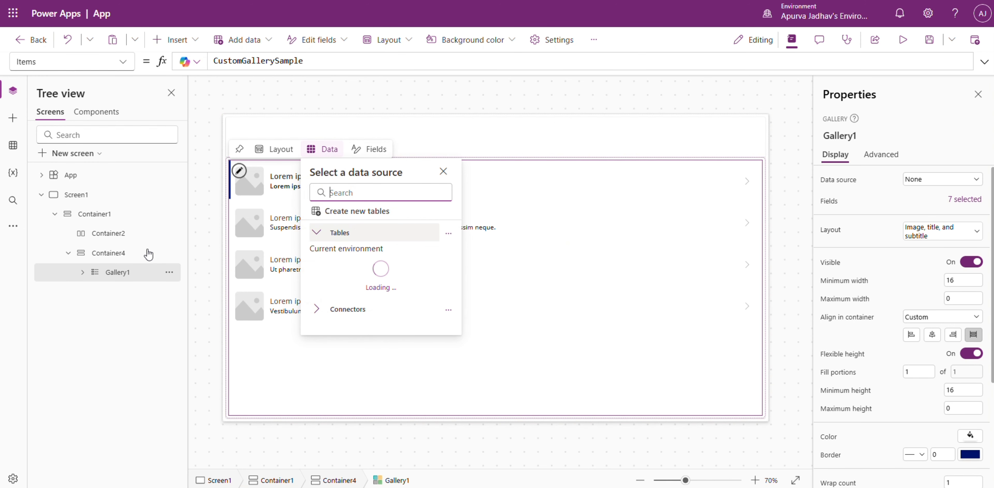
{"action": "left_click", "coordinate": [538, 289]}
{"action": "left_click", "coordinate": [777, 314]}
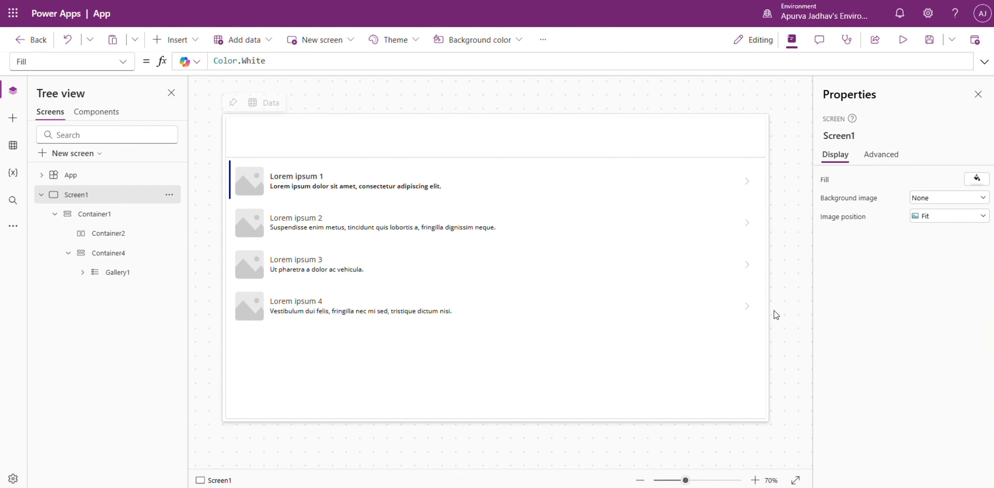
Change the app layout to Responsive in the app's display settings.
{"action": "left_click", "coordinate": [542, 39]}
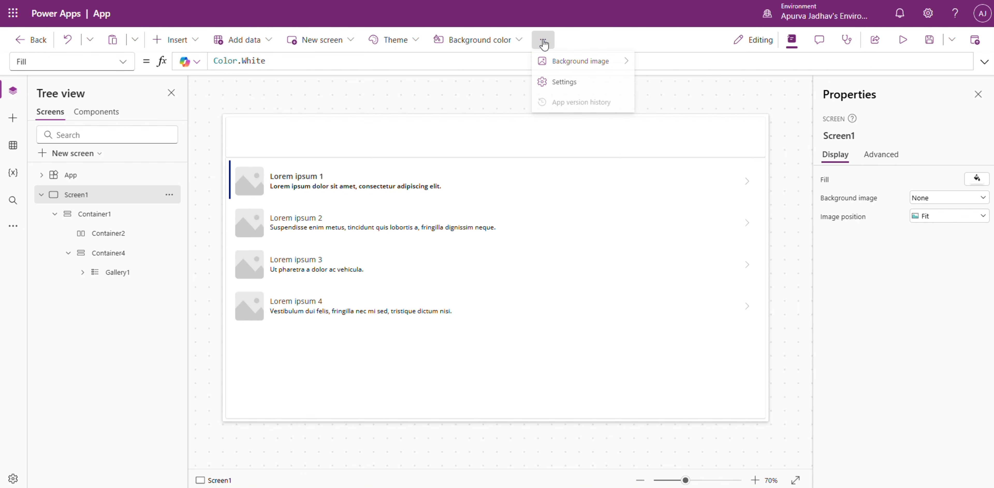
{"action": "left_click", "coordinate": [550, 82]}
{"action": "left_click", "coordinate": [295, 158]}
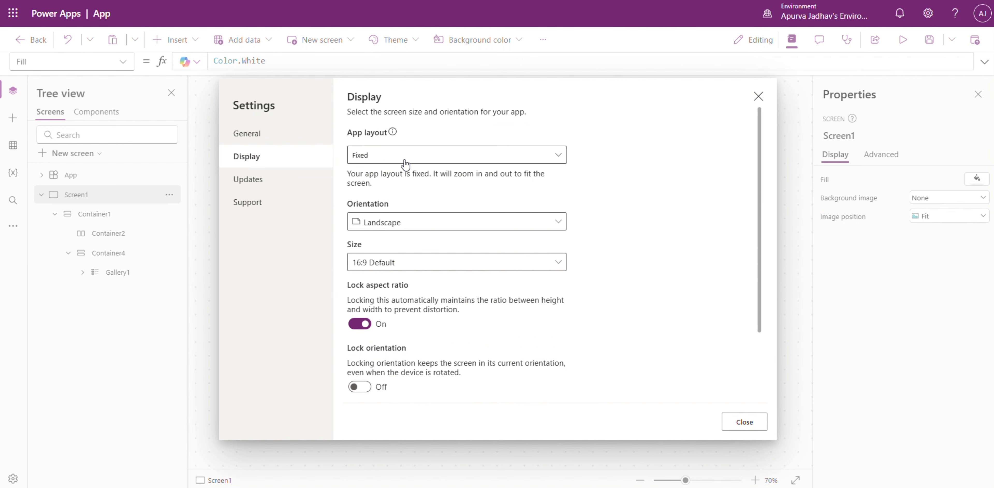
{"action": "left_click", "coordinate": [405, 156]}
{"action": "left_click", "coordinate": [402, 174]}
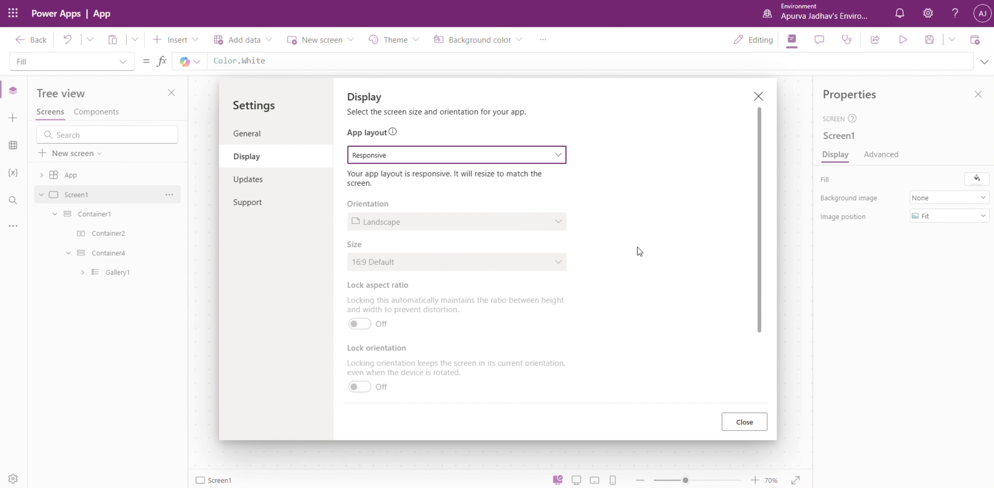
{"action": "left_click", "coordinate": [729, 421]}
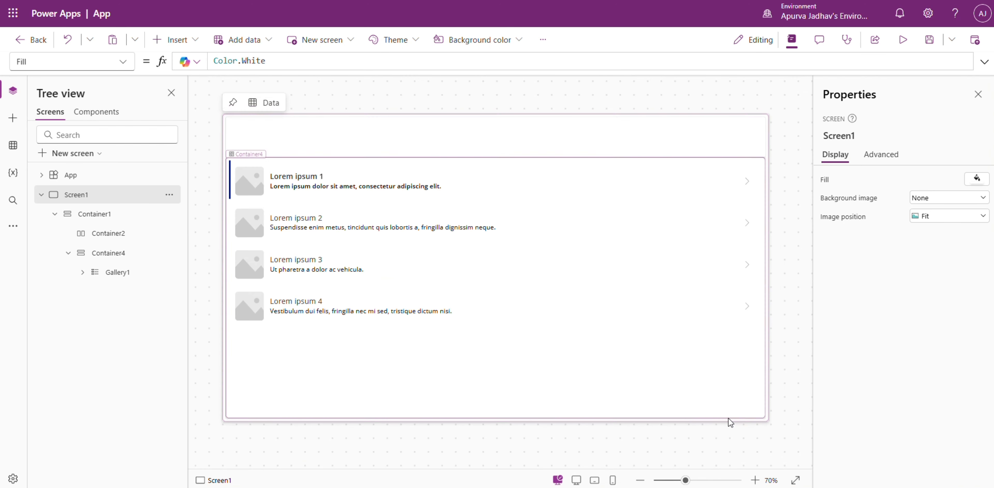
Preview the app and check its layout at phone size.
{"action": "left_click", "coordinate": [902, 40]}
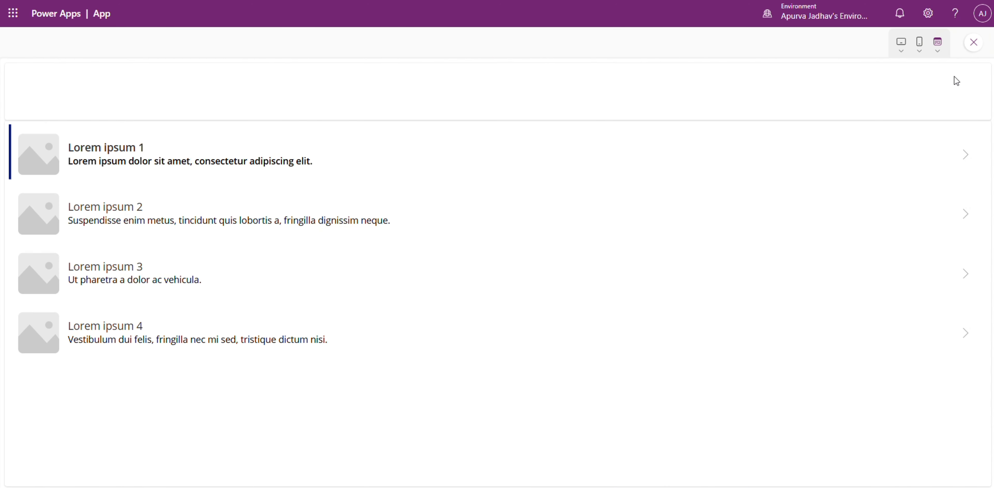
{"action": "left_click", "coordinate": [920, 43]}
{"action": "left_click", "coordinate": [826, 166]}
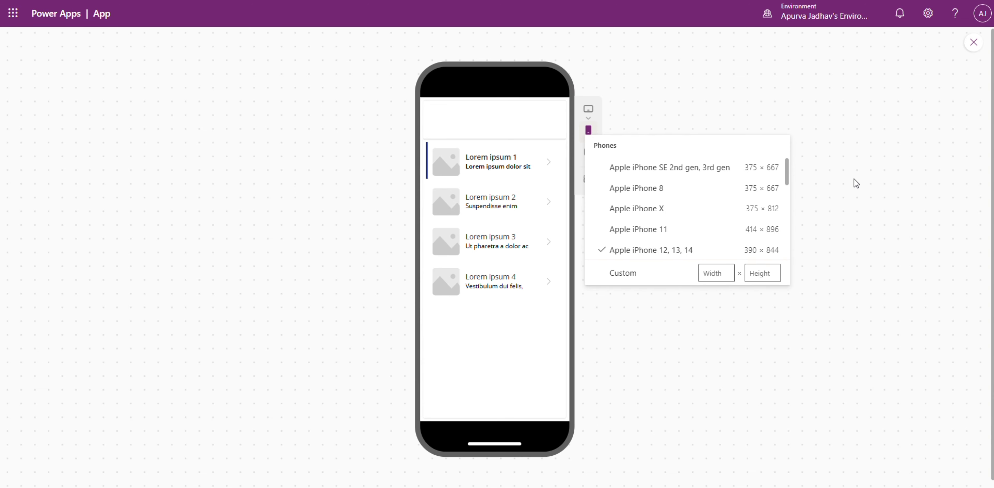
Check the gallery layout on the phone preview in landscape orientation, then exit the preview.
{"action": "left_click", "coordinate": [746, 316]}
{"action": "left_click", "coordinate": [588, 178]}
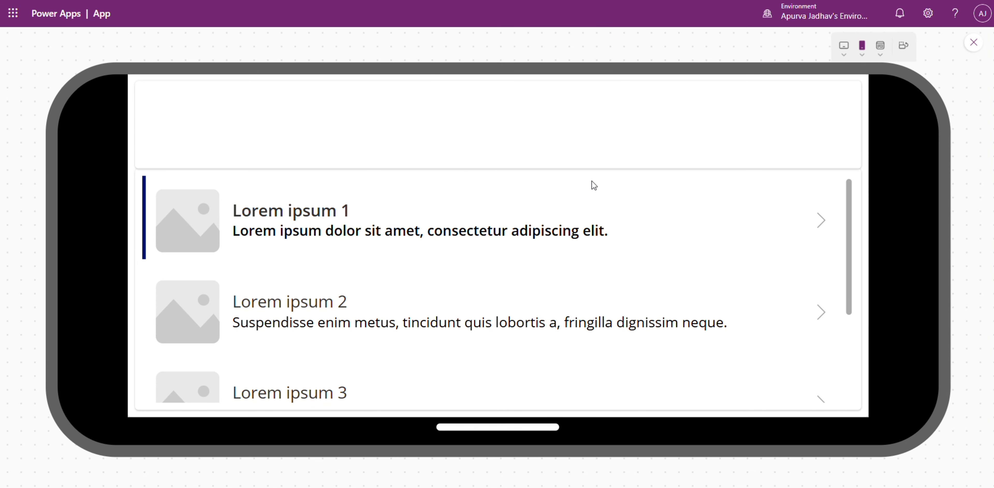
{"action": "scroll", "coordinate": [592, 185], "scroll_direction": "down", "scroll_amount": 3}
{"action": "scroll", "coordinate": [592, 187], "scroll_direction": "up", "scroll_amount": 1}
{"action": "scroll", "coordinate": [592, 188], "scroll_direction": "up", "scroll_amount": 2}
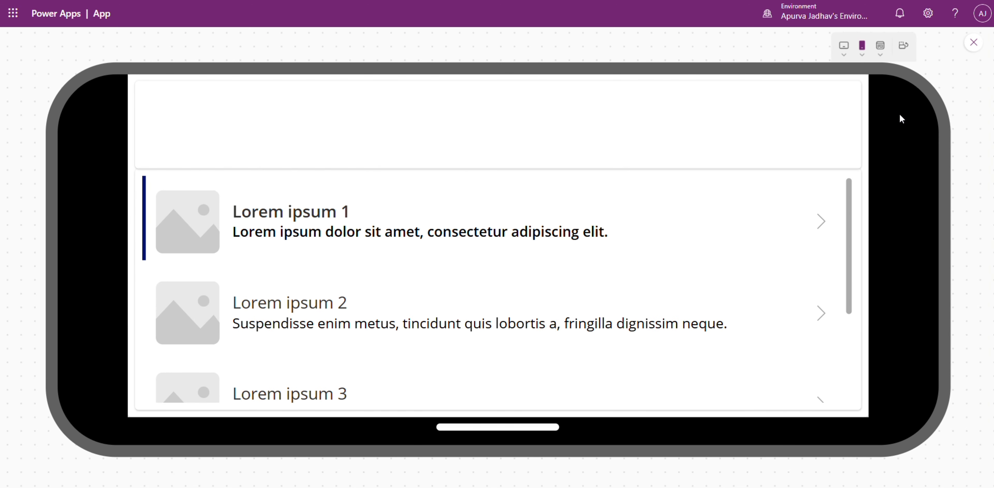
{"action": "left_click", "coordinate": [903, 46]}
{"action": "left_click", "coordinate": [964, 49]}
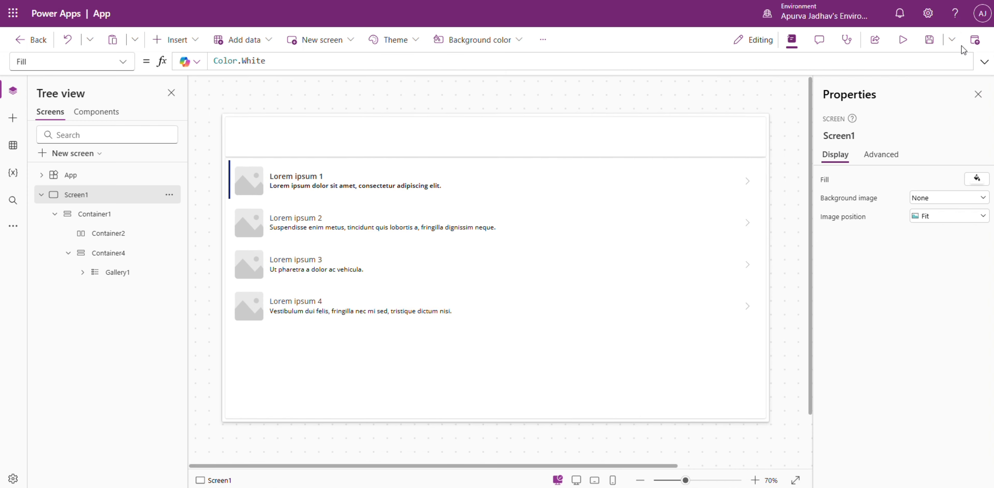
Delete the gallery from Container4 and insert an edit form in its place.
{"action": "left_click", "coordinate": [635, 289]}
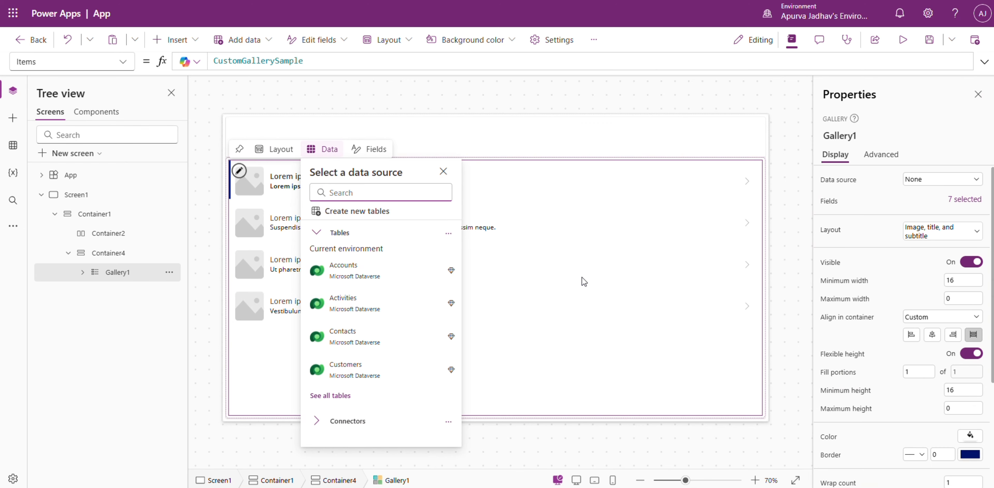
{"action": "left_click", "coordinate": [512, 99]}
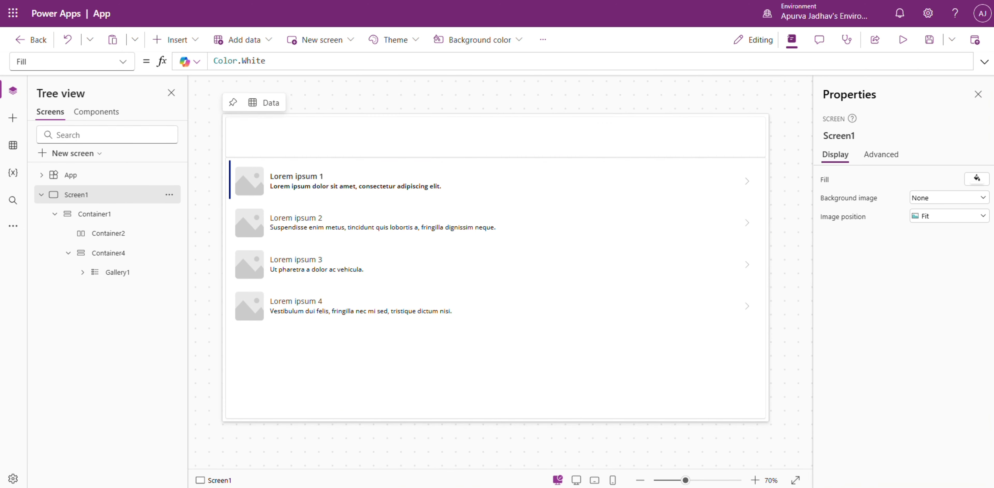
{"action": "right_click", "coordinate": [124, 276]}
{"action": "left_click", "coordinate": [176, 120]}
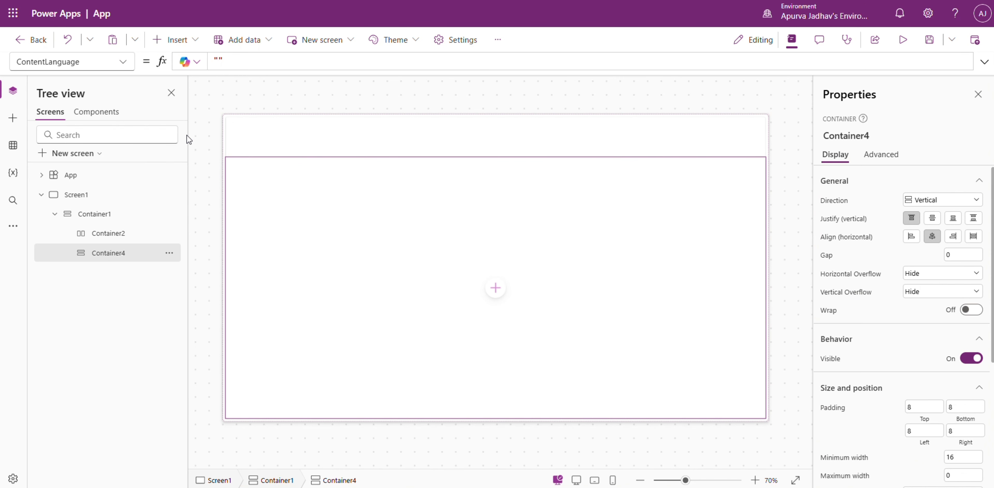
{"action": "left_click", "coordinate": [496, 288]}
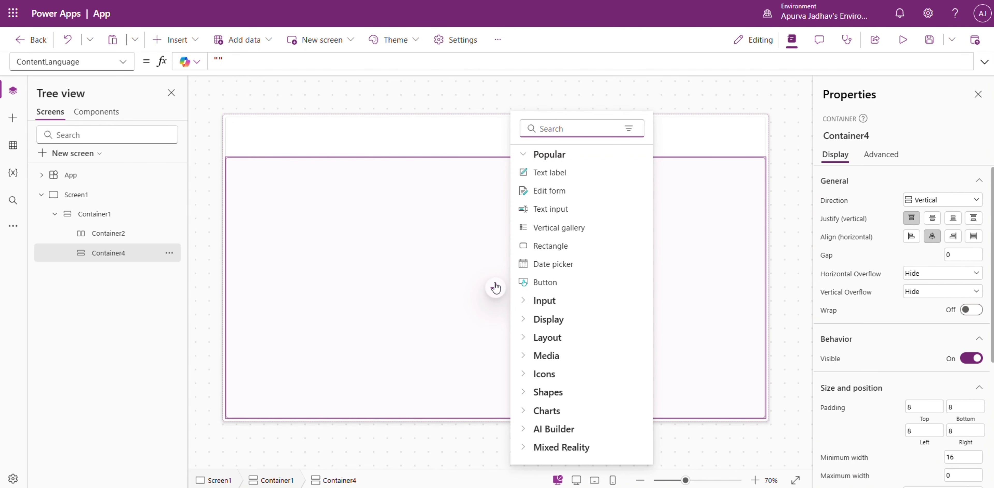
{"action": "left_click", "coordinate": [561, 197]}
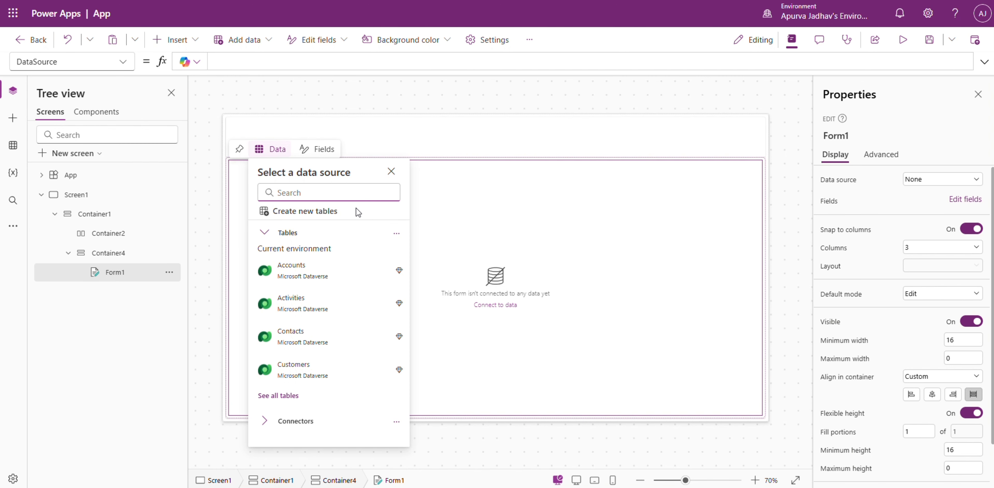
Choose SharePoint as the form's data connector and select the Communication site.
{"action": "type", "text": "sharepoi"}
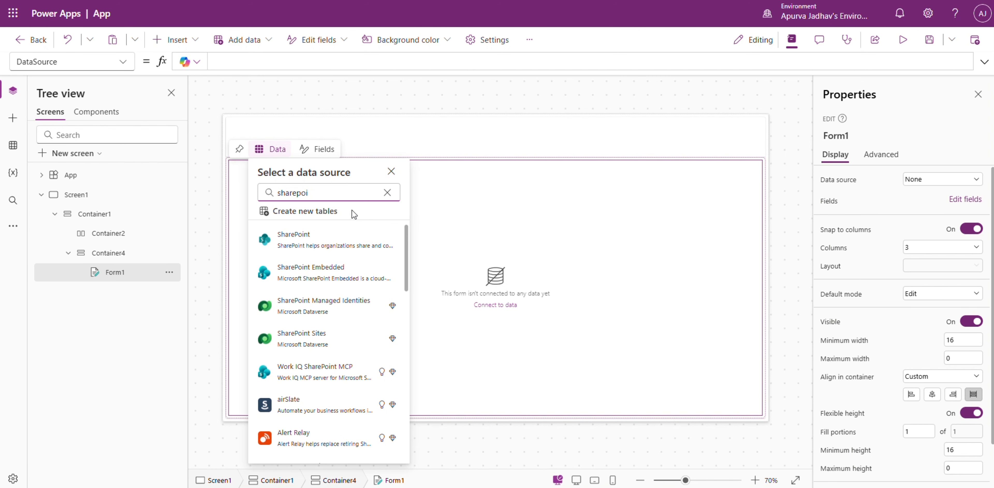
{"action": "left_click", "coordinate": [339, 239]}
{"action": "left_click", "coordinate": [337, 224]}
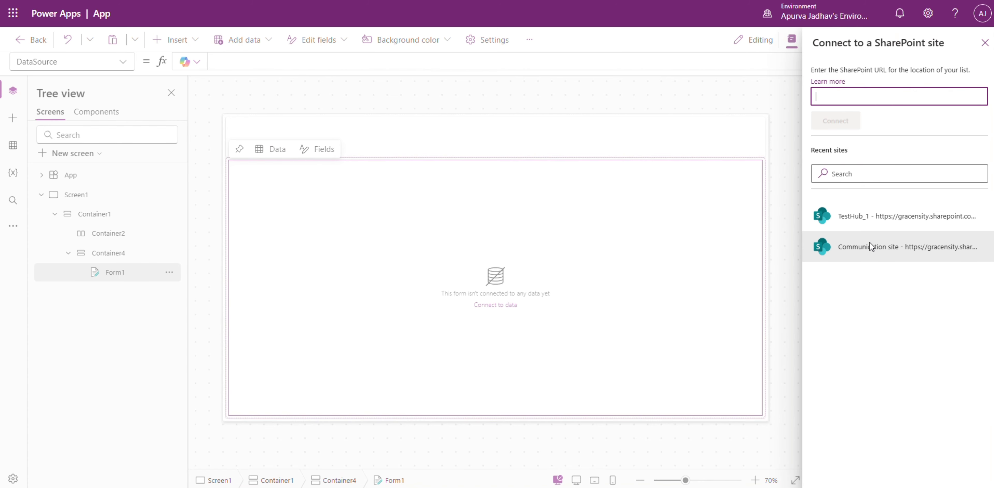
{"action": "left_click", "coordinate": [869, 243]}
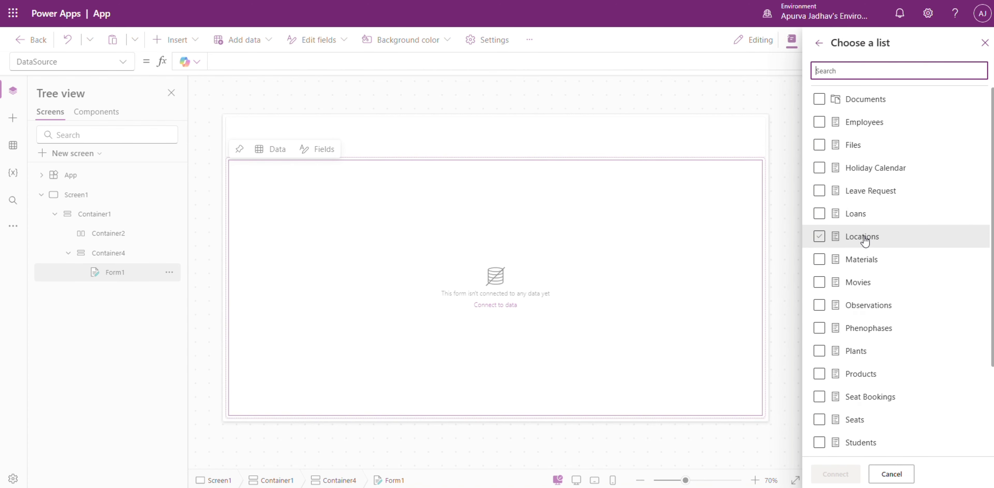
Connect the Plants, Phenophases, Observations and Locations lists to the app.
{"action": "left_click", "coordinate": [862, 349]}
{"action": "left_click", "coordinate": [867, 331]}
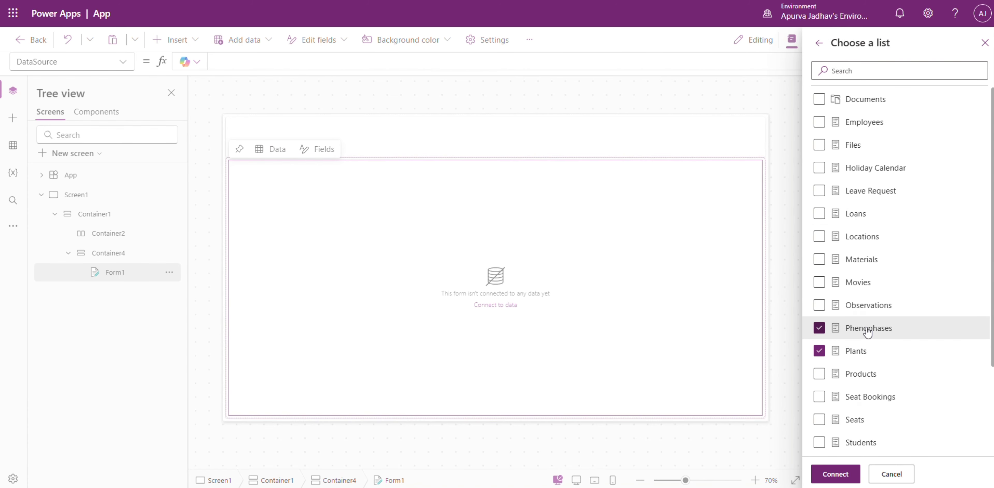
{"action": "left_click", "coordinate": [870, 306]}
{"action": "scroll", "coordinate": [876, 353], "scroll_direction": "down", "scroll_amount": 3}
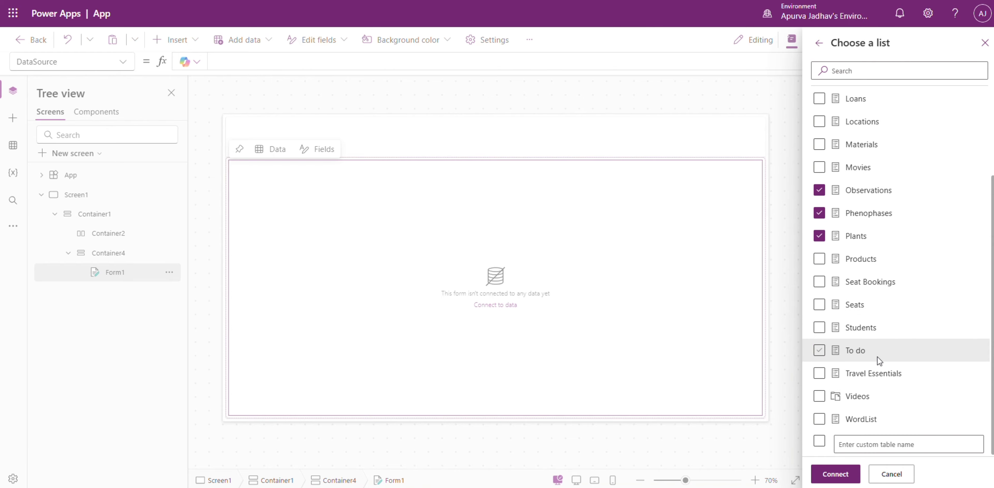
{"action": "scroll", "coordinate": [879, 360], "scroll_direction": "up", "scroll_amount": 3}
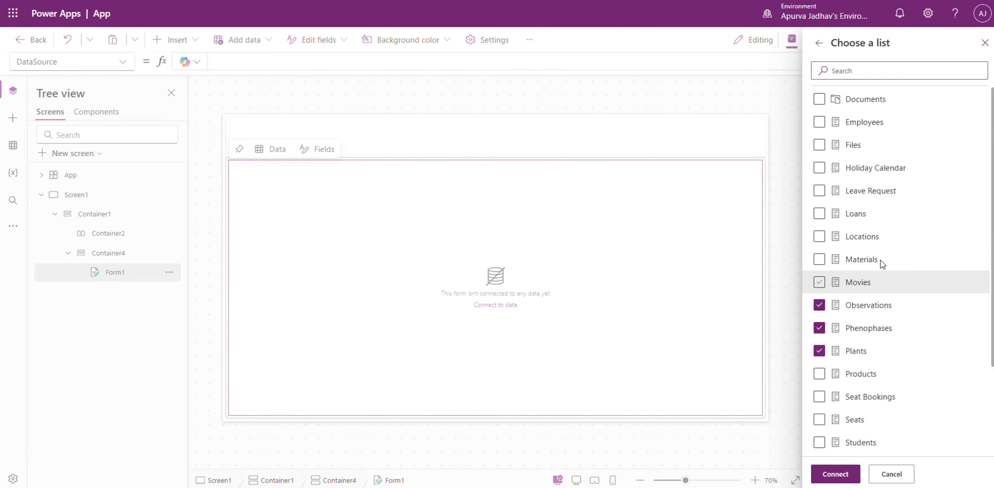
{"action": "left_click", "coordinate": [879, 236]}
{"action": "left_click", "coordinate": [849, 474]}
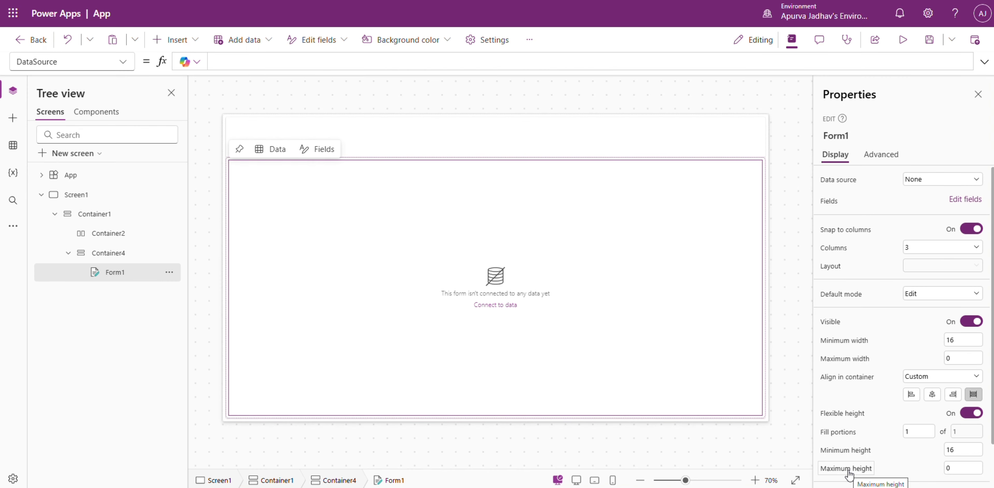
{"action": "left_click", "coordinate": [498, 313]}
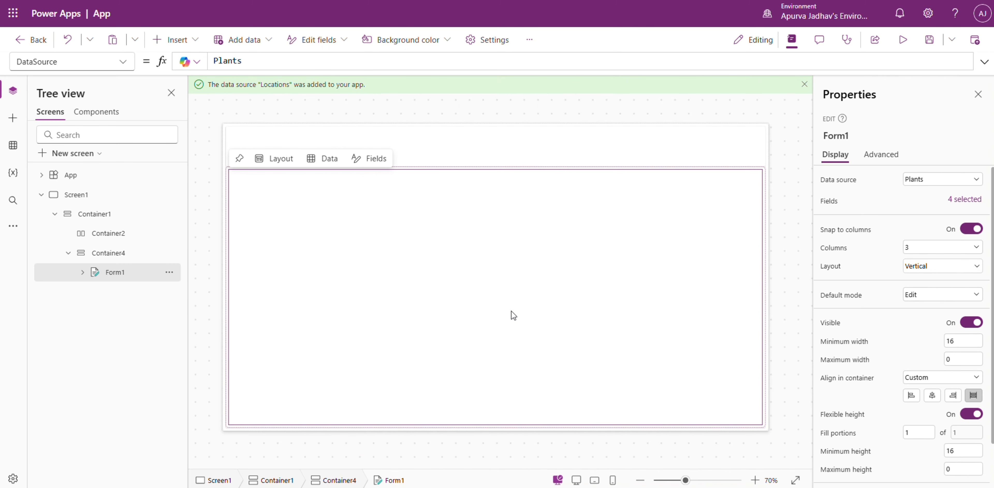
Set the data source of the edit form Form1 to Observations.
{"action": "left_click", "coordinate": [936, 180]}
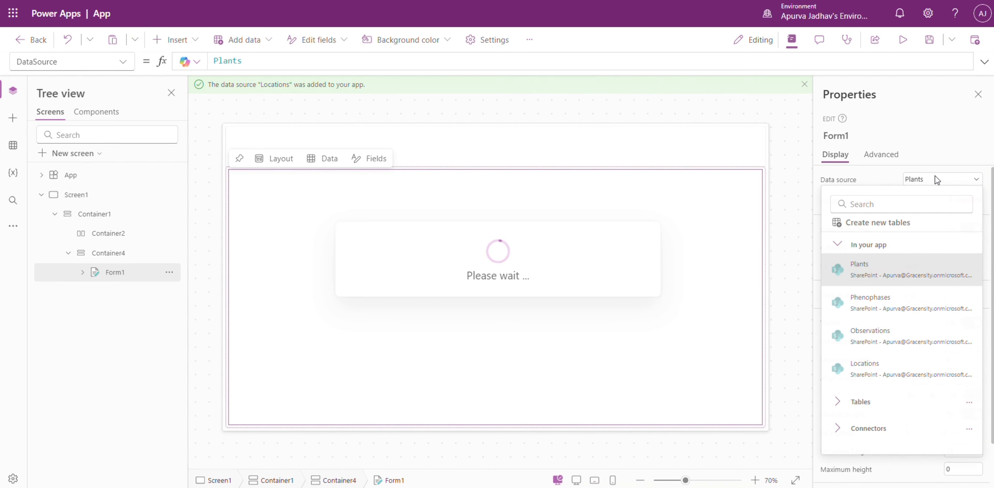
{"action": "left_click", "coordinate": [937, 179]}
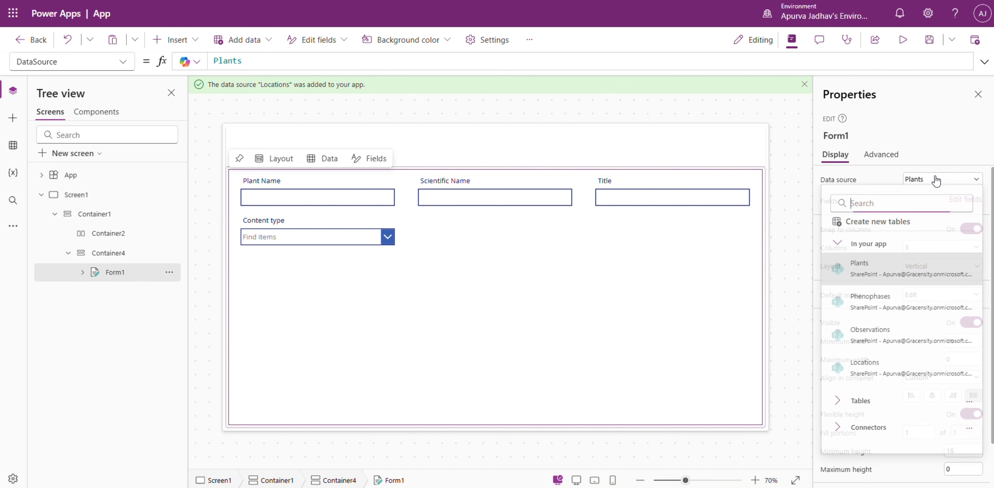
{"action": "left_click", "coordinate": [890, 333]}
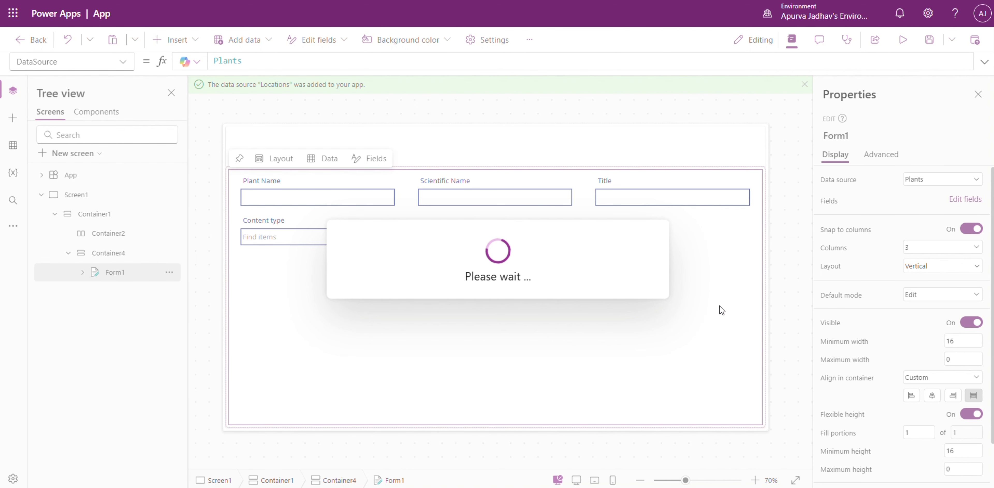
{"action": "left_click", "coordinate": [578, 284]}
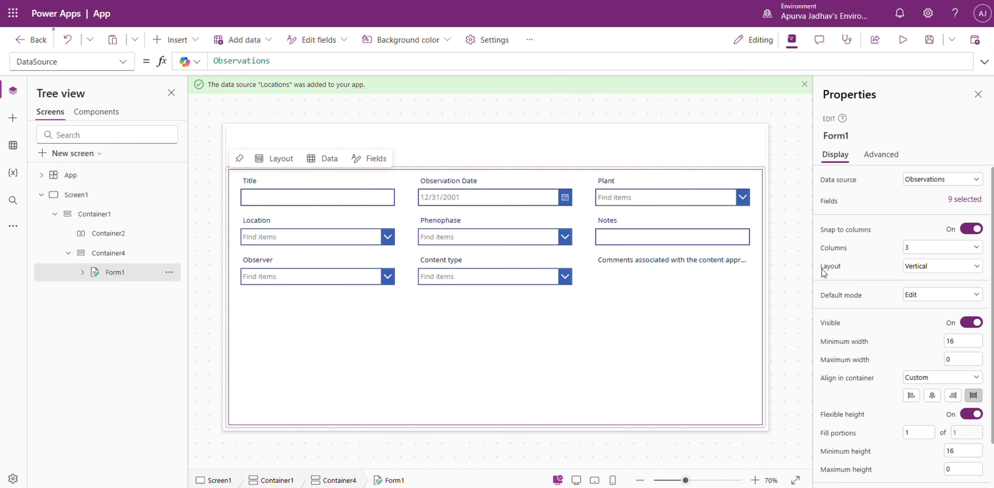
Remove the Title, Content type and content approval comments fields from the observation form.
{"action": "left_click", "coordinate": [965, 199]}
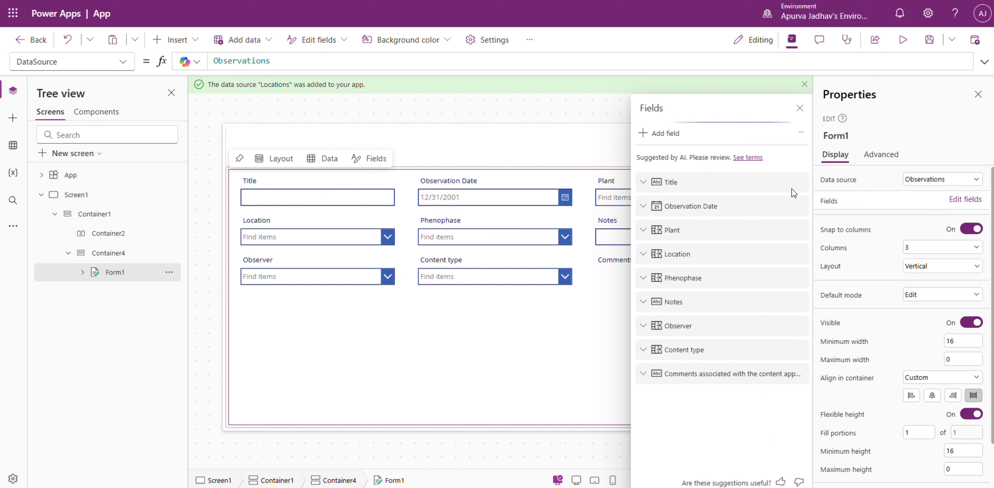
{"action": "left_click", "coordinate": [800, 181]}
{"action": "left_click", "coordinate": [813, 237]}
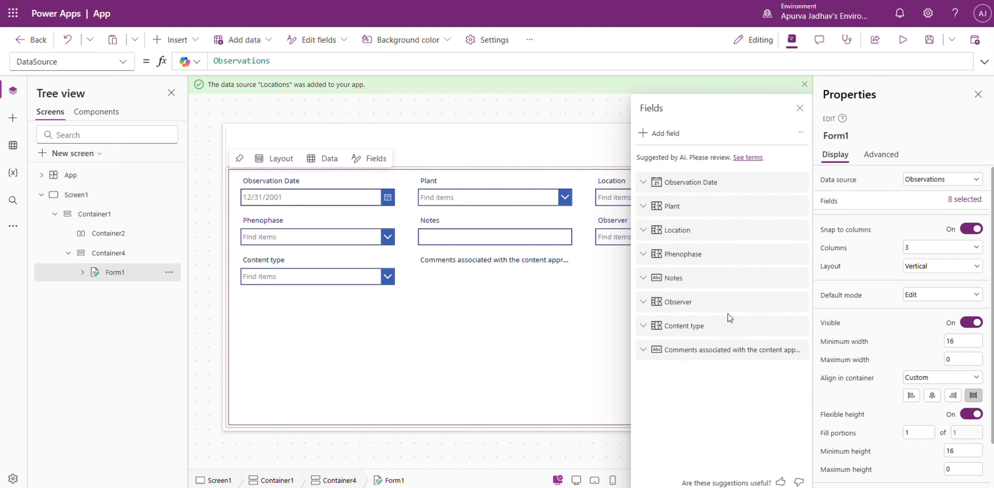
{"action": "left_click", "coordinate": [800, 325]}
{"action": "left_click", "coordinate": [814, 403]}
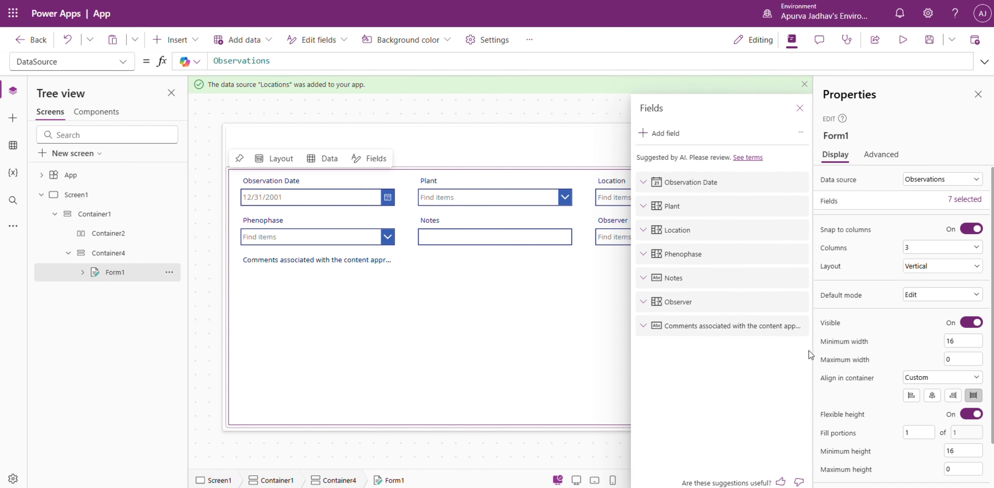
{"action": "left_click", "coordinate": [799, 326]}
{"action": "left_click", "coordinate": [804, 387]}
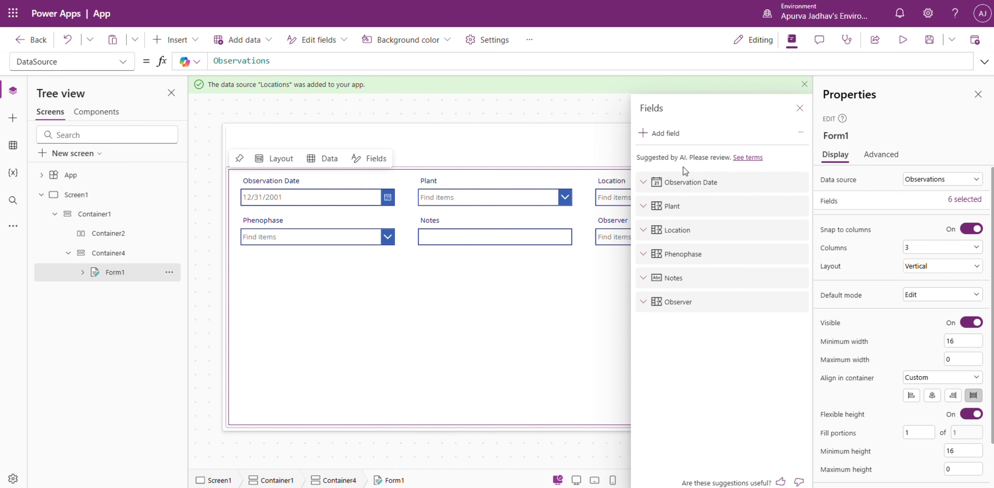
Add the Attachments field to the observation form and close the field list.
{"action": "left_click", "coordinate": [664, 133]}
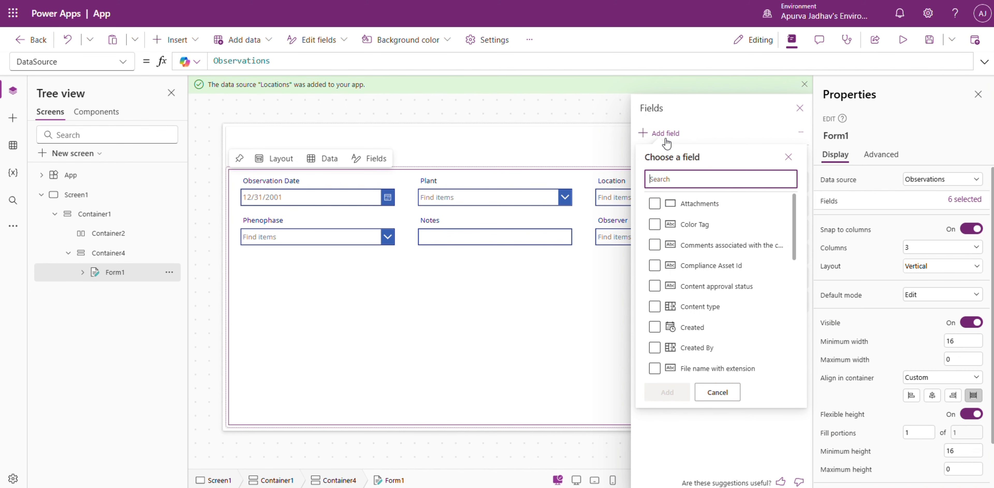
{"action": "left_click", "coordinate": [663, 211]}
{"action": "scroll", "coordinate": [717, 290], "scroll_direction": "down", "scroll_amount": 6}
{"action": "left_click", "coordinate": [697, 311]}
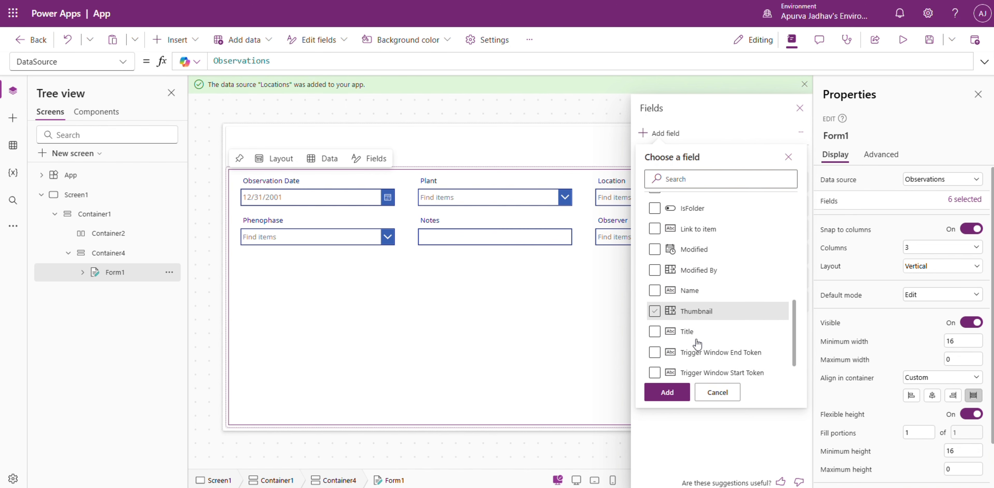
{"action": "left_click", "coordinate": [673, 389]}
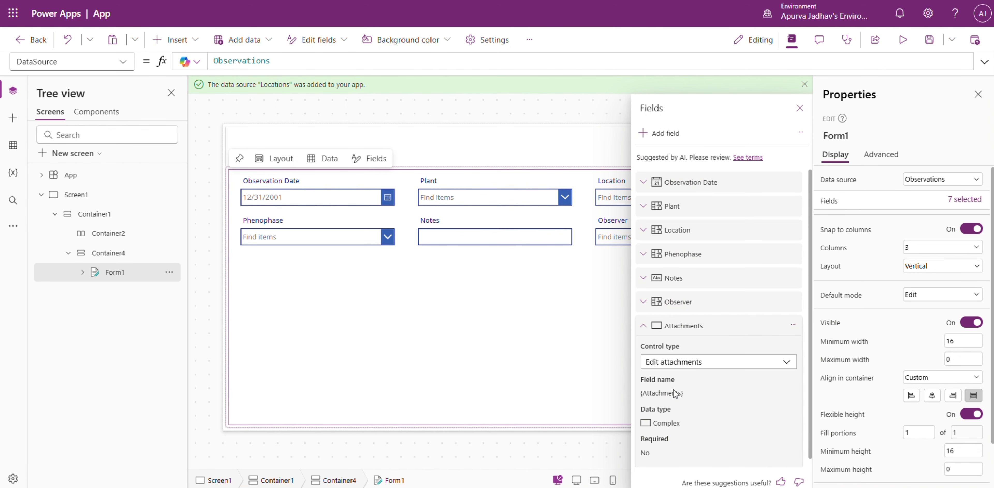
{"action": "left_click", "coordinate": [645, 326]}
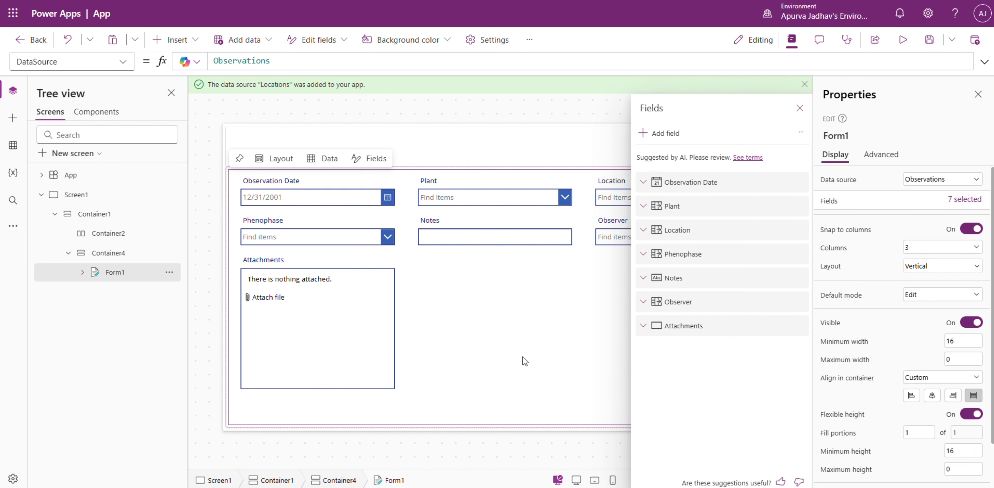
{"action": "left_click", "coordinate": [499, 446]}
{"action": "left_click", "coordinate": [539, 405]}
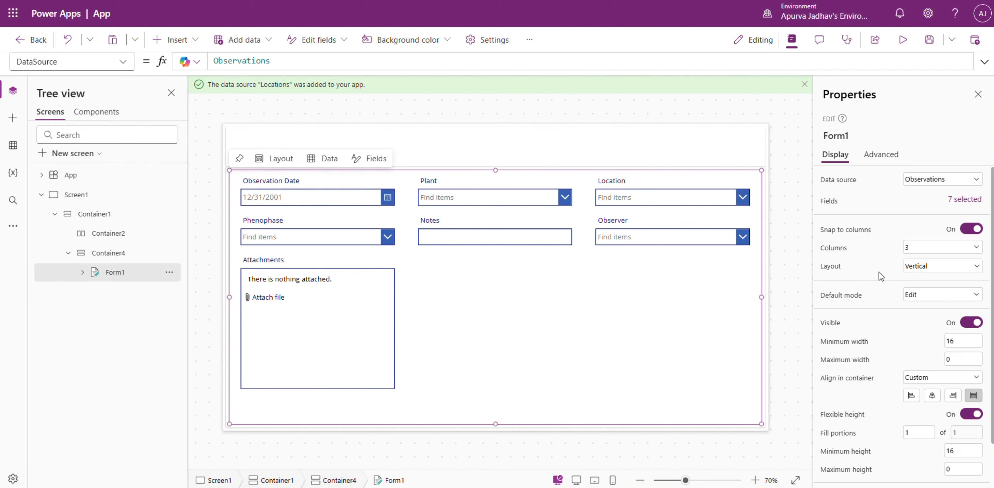
Add a custom card to the observation form after the Attachments field.
{"action": "left_click", "coordinate": [958, 199]}
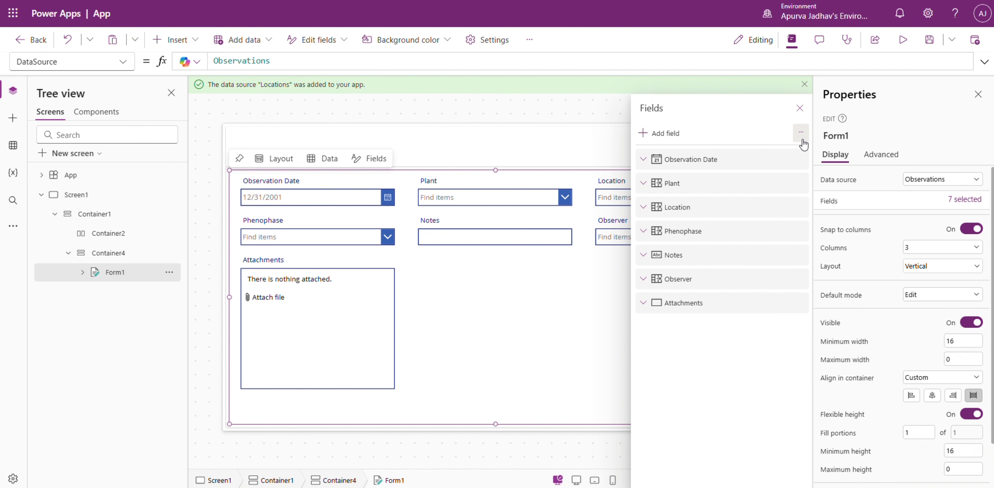
{"action": "left_click", "coordinate": [801, 133]}
{"action": "left_click", "coordinate": [809, 150]}
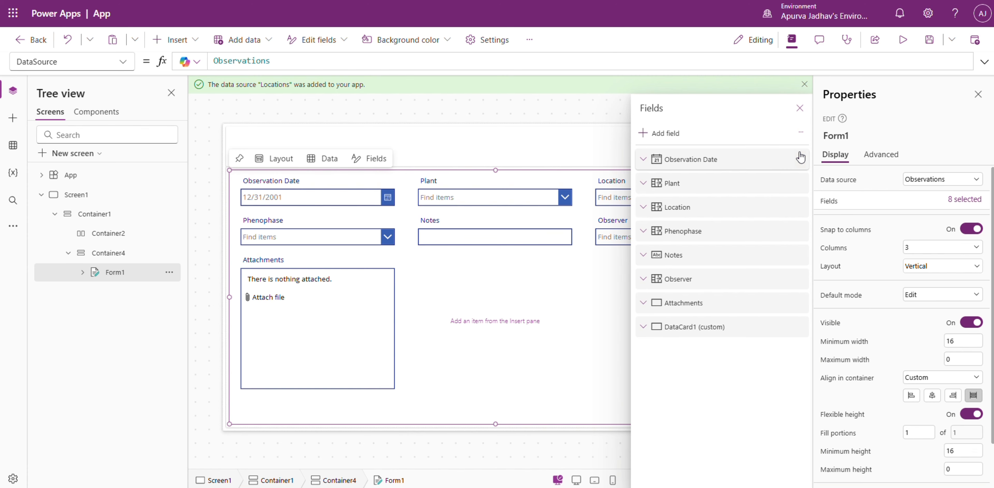
Insert an image control into the new custom card of the form.
{"action": "left_click", "coordinate": [490, 329]}
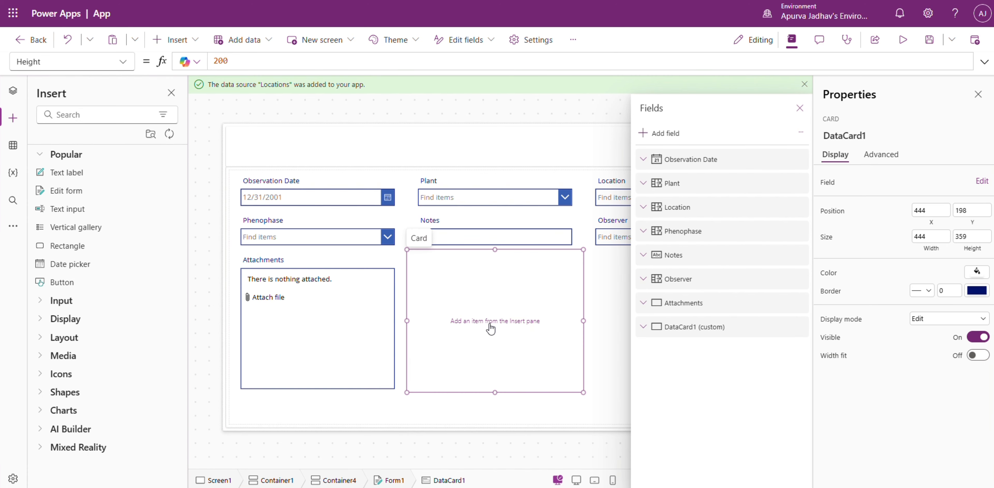
{"action": "left_click", "coordinate": [93, 114]}
{"action": "type", "text": "im"}
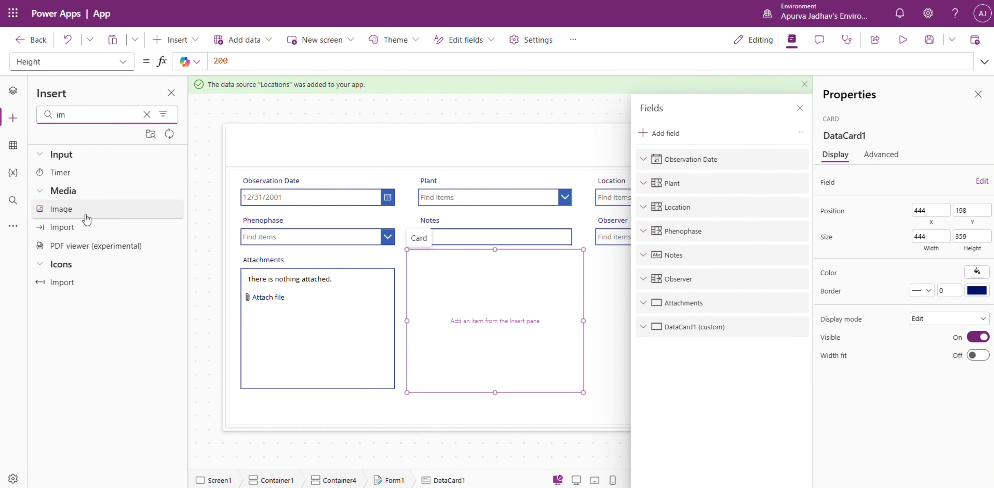
{"action": "left_click", "coordinate": [61, 208]}
{"action": "left_click", "coordinate": [13, 90]}
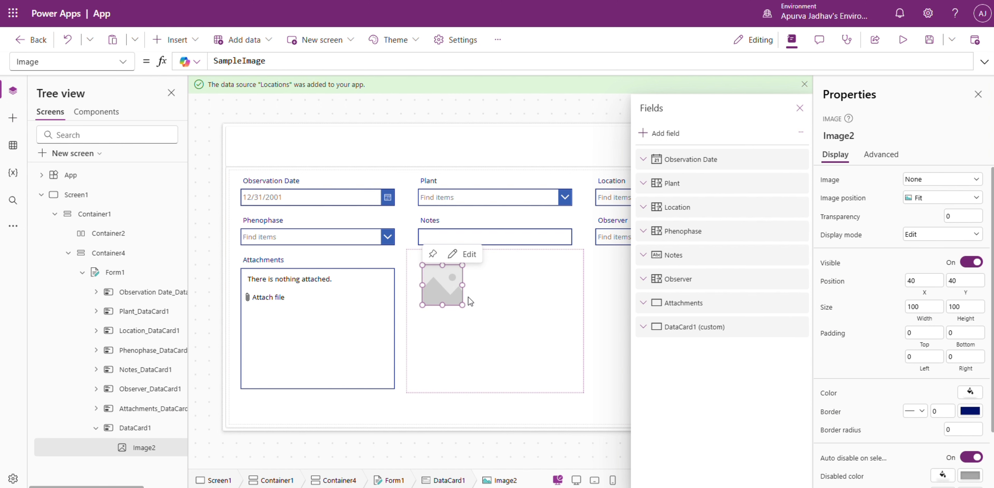
Enlarge the image to about 427 × 303 so it fills most of the card and set its image position to Fill.
{"action": "left_click_drag", "start_coordinate": [440, 291], "coordinate": [585, 394]}
{"action": "left_click", "coordinate": [947, 208]}
{"action": "left_click", "coordinate": [927, 236]}
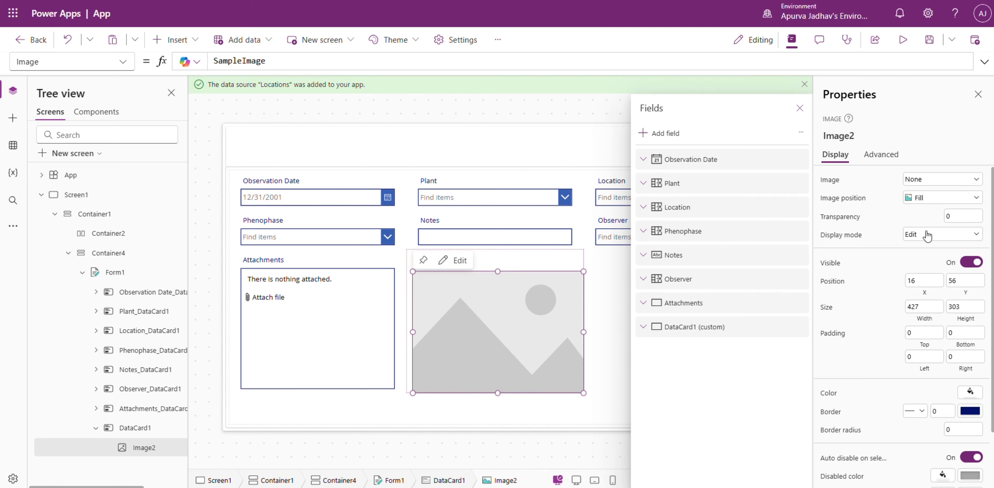
Close the field list and set the observation form's default mode to New.
{"action": "left_click", "coordinate": [800, 108]}
{"action": "left_click", "coordinate": [619, 358]}
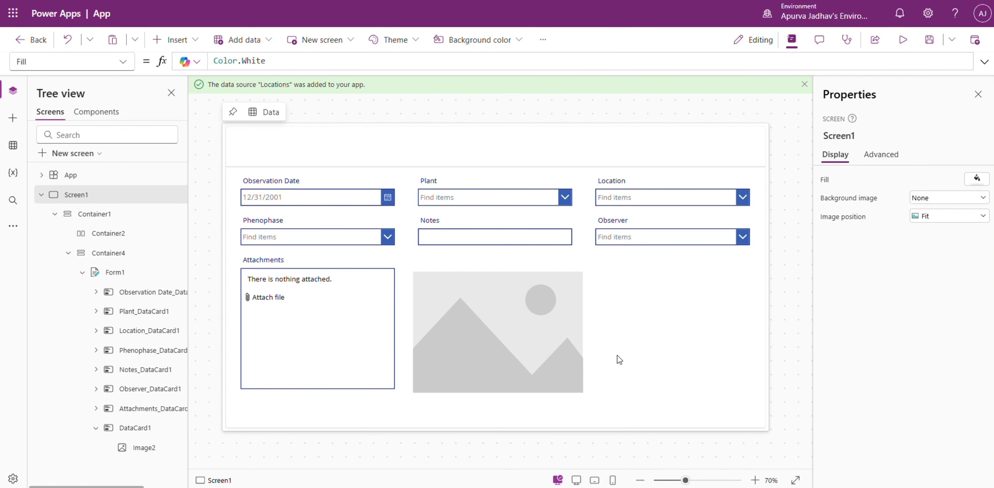
{"action": "left_click", "coordinate": [609, 360]}
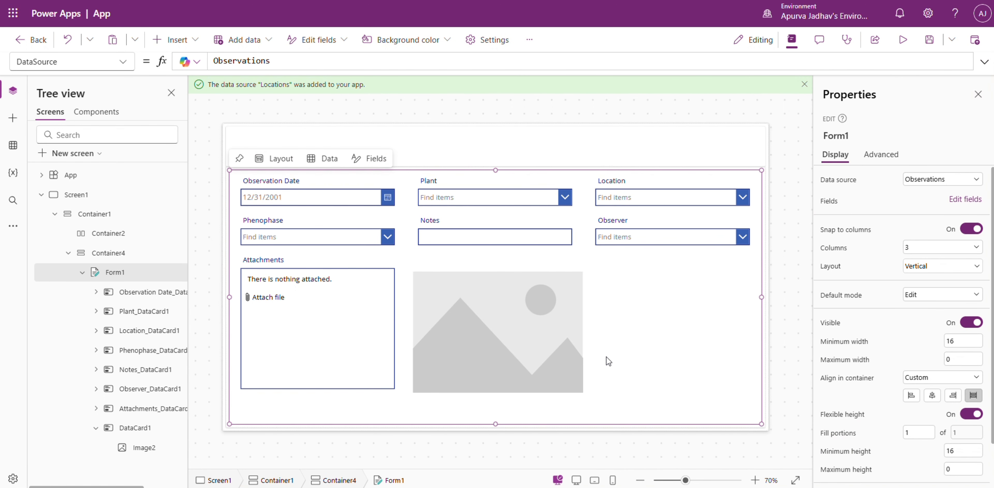
{"action": "left_click", "coordinate": [931, 303]}
{"action": "left_click", "coordinate": [927, 326]}
{"action": "left_click", "coordinate": [769, 304]}
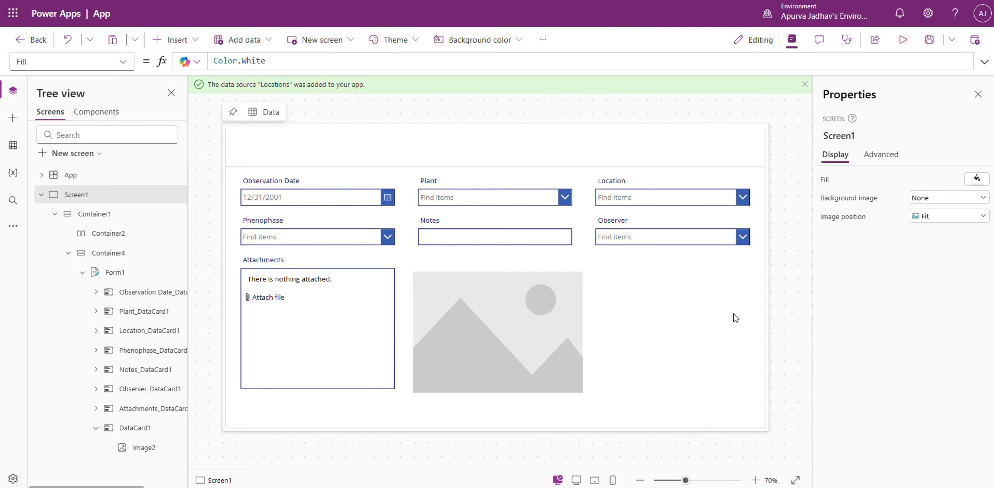
Insert a button and place it beside the image at about X 1120, Y 544.
{"action": "left_click", "coordinate": [14, 119]}
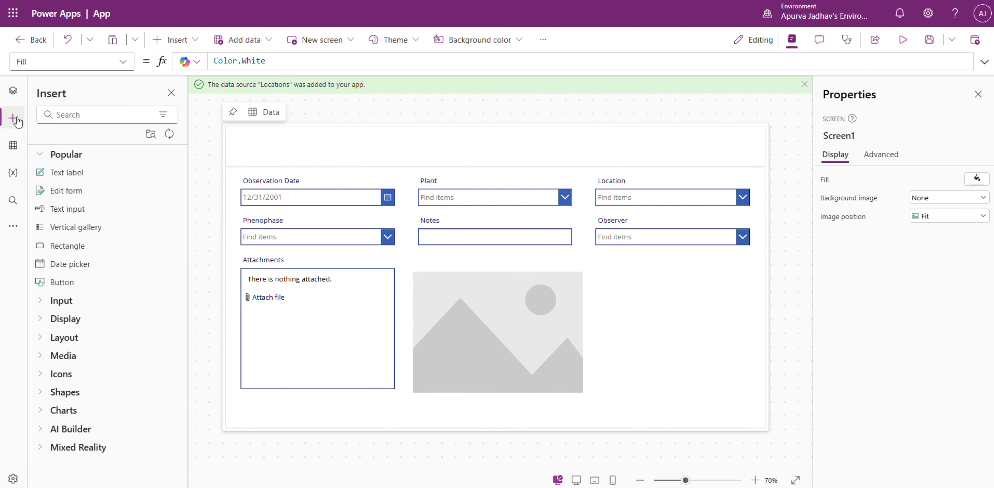
{"action": "left_click", "coordinate": [75, 286]}
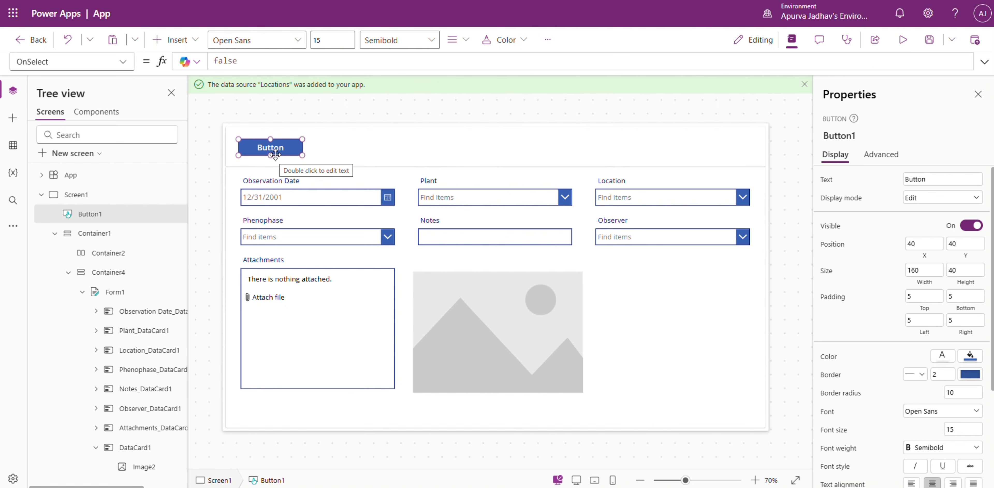
{"action": "left_click_drag", "start_coordinate": [275, 154], "coordinate": [361, 158]}
{"action": "left_click_drag", "start_coordinate": [449, 170], "coordinate": [628, 304]}
{"action": "left_click", "coordinate": [367, 150]}
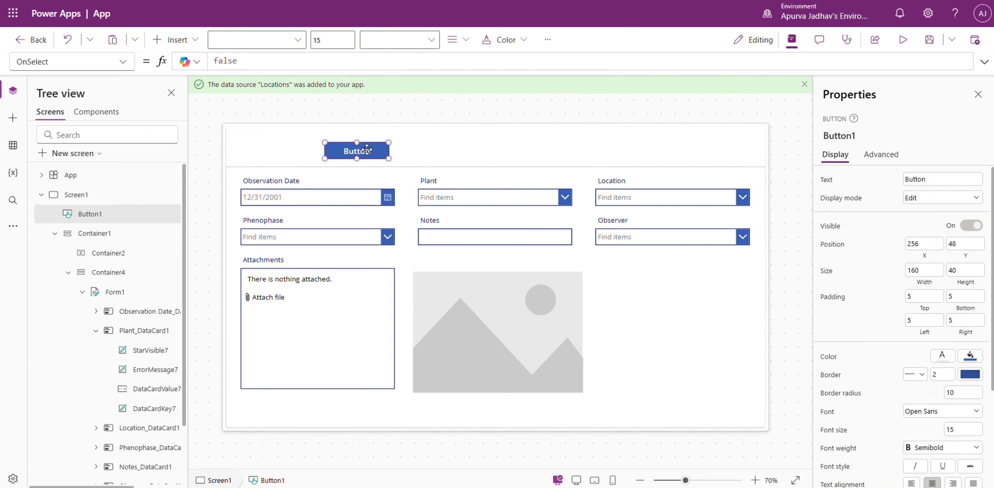
{"action": "left_click_drag", "start_coordinate": [367, 149], "coordinate": [715, 348]}
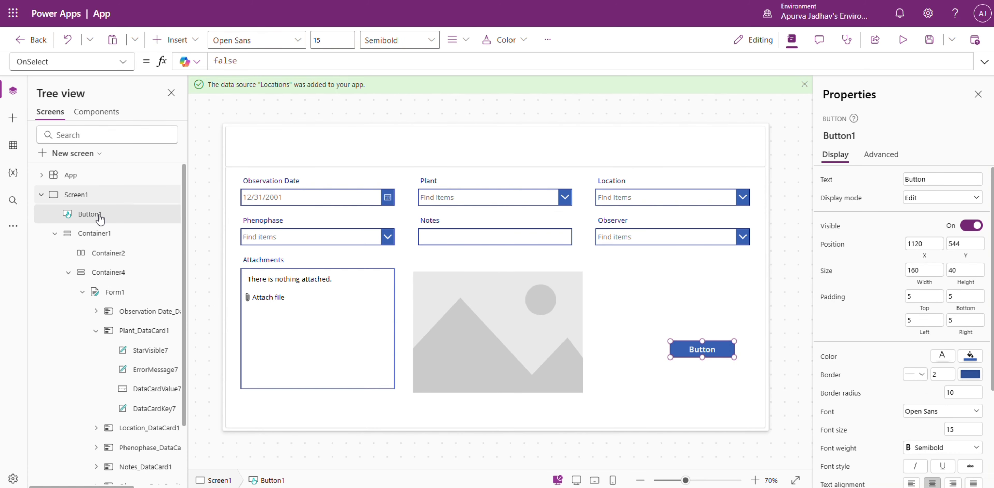
Change the text of the new button to Submit.
{"action": "left_click", "coordinate": [942, 180]}
{"action": "type", "text": "Submit"}
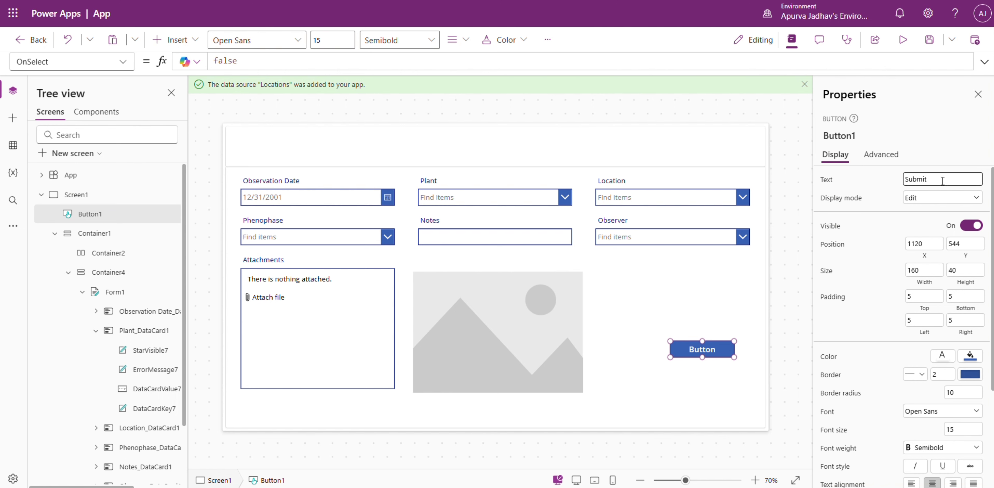
{"action": "left_click", "coordinate": [865, 189]}
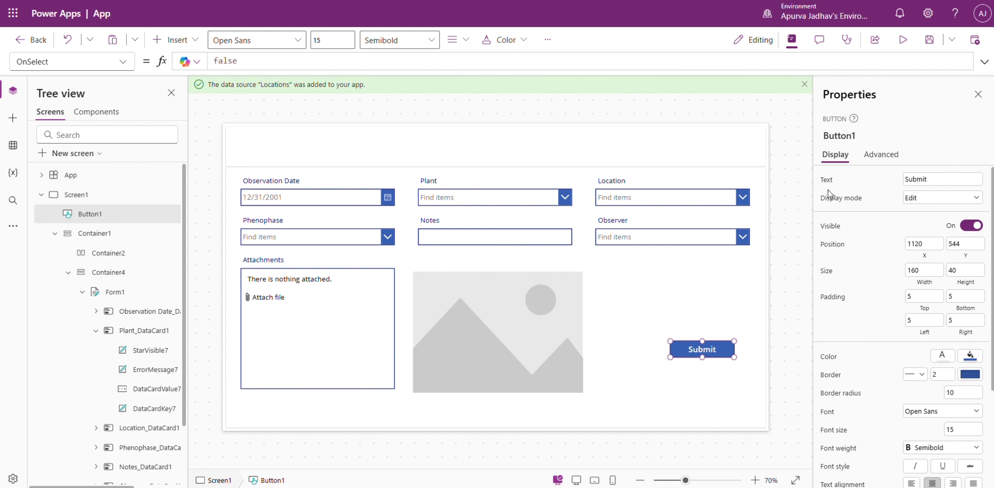
{"action": "left_click", "coordinate": [791, 187]}
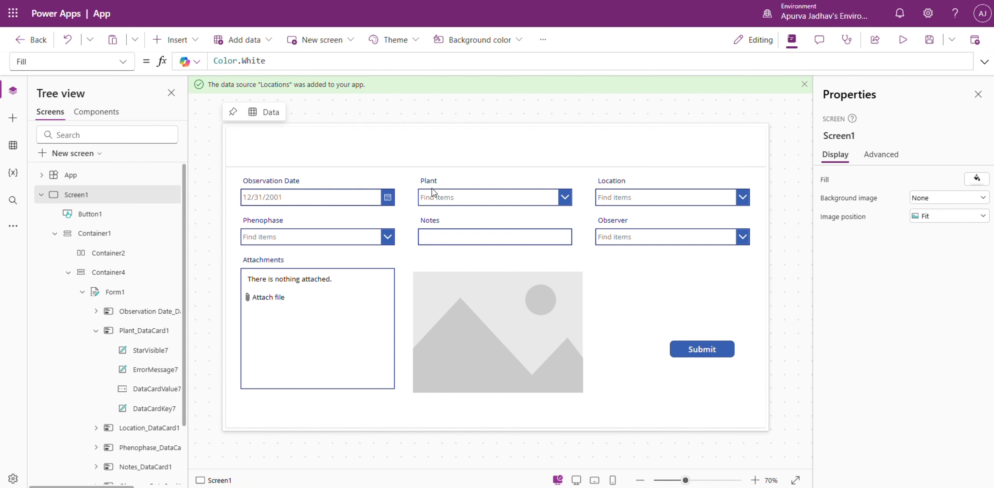
Replace the Submit button's OnSelect formula with SubmitForm(Form1).
{"action": "left_click", "coordinate": [713, 358]}
{"action": "left_click", "coordinate": [985, 62]}
{"action": "left_click", "coordinate": [519, 91]}
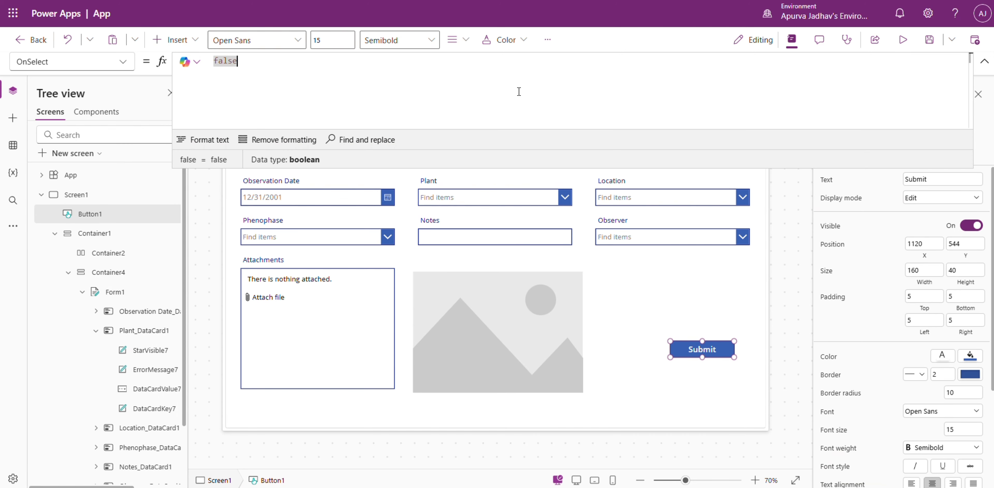
{"action": "key", "text": "ctrl+a"}
{"action": "type", "text": "su"}
{"action": "key", "text": "Tab"}
{"action": "type", "text": "Form1)"}
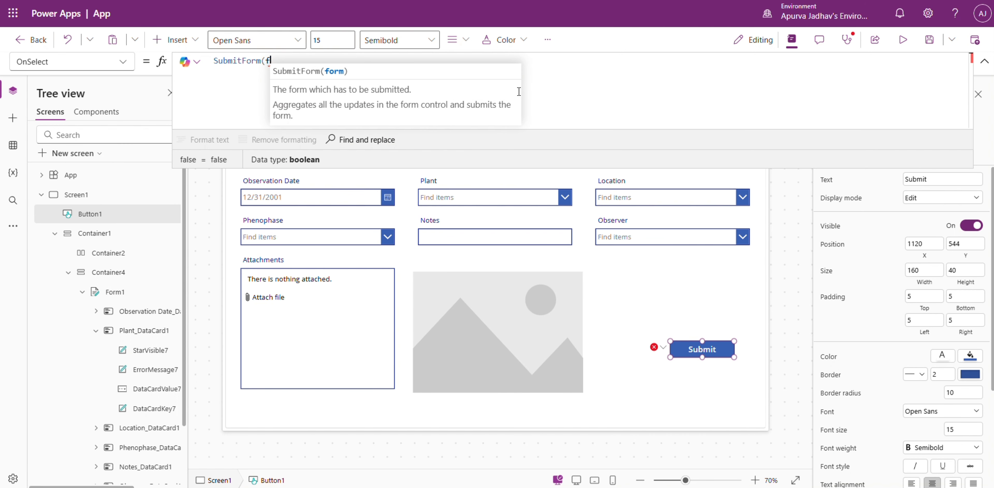
{"action": "type", "text": "; reset"}
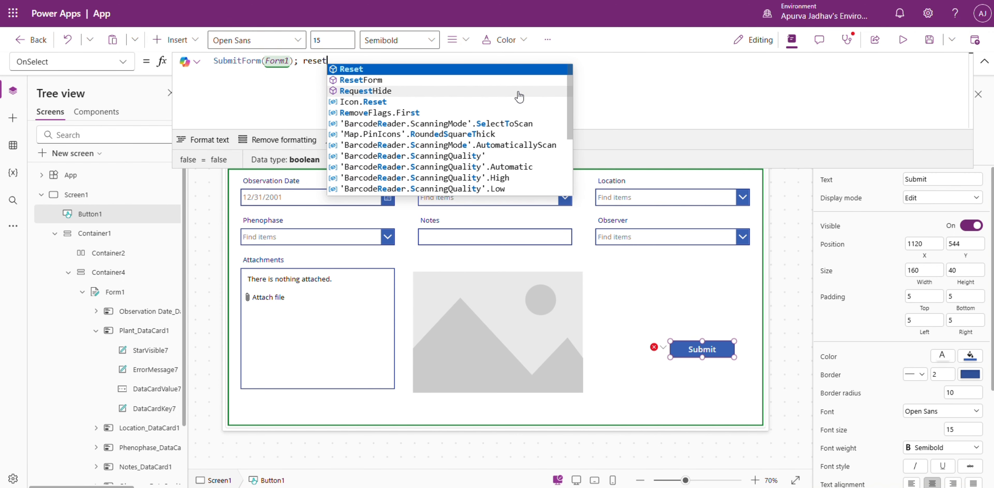
Extend the Submit button's OnSelect formula with ; ResetForm(Form1) after the submit call.
{"action": "key", "text": "Down"}
{"action": "key", "text": "Tab"}
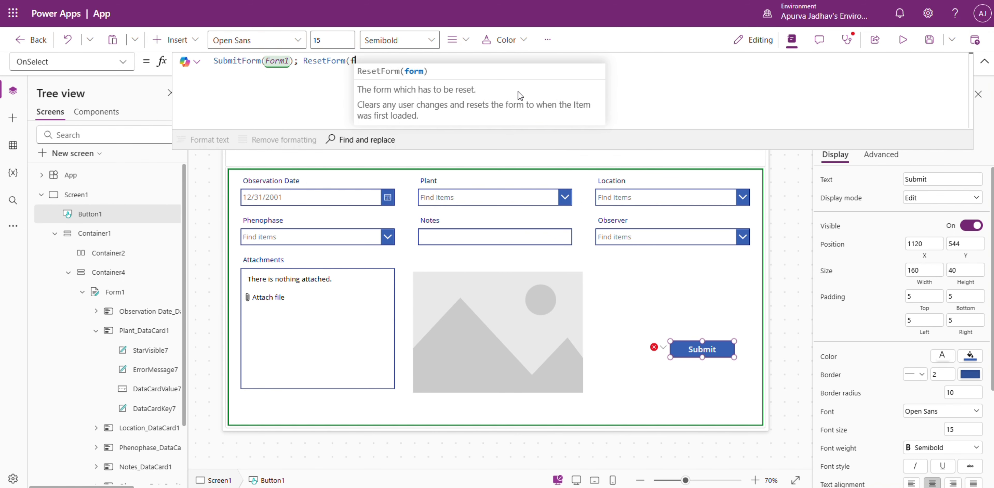
{"action": "type", "text": "form"}
{"action": "key", "text": "Tab"}
{"action": "type", "text": ")"}
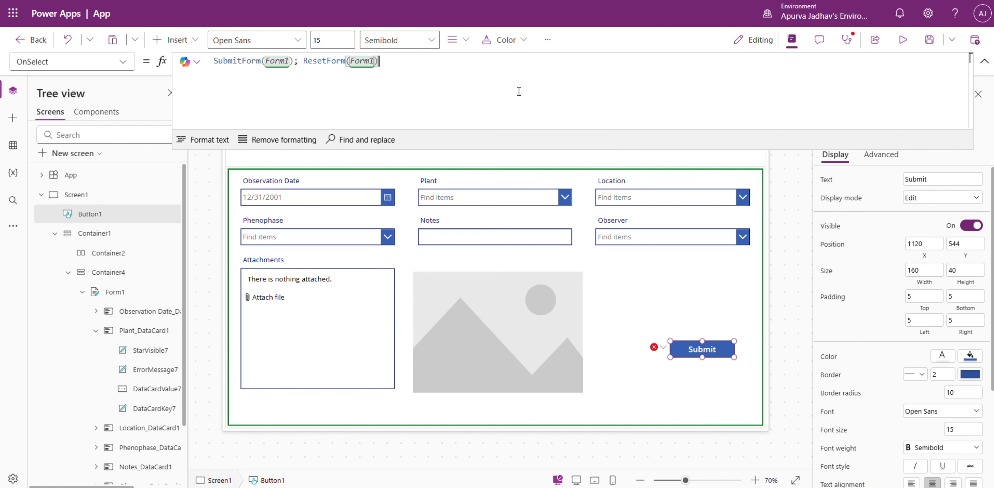
Preview the app and set the observation date to 5/12/2026.
{"action": "left_click", "coordinate": [903, 40]}
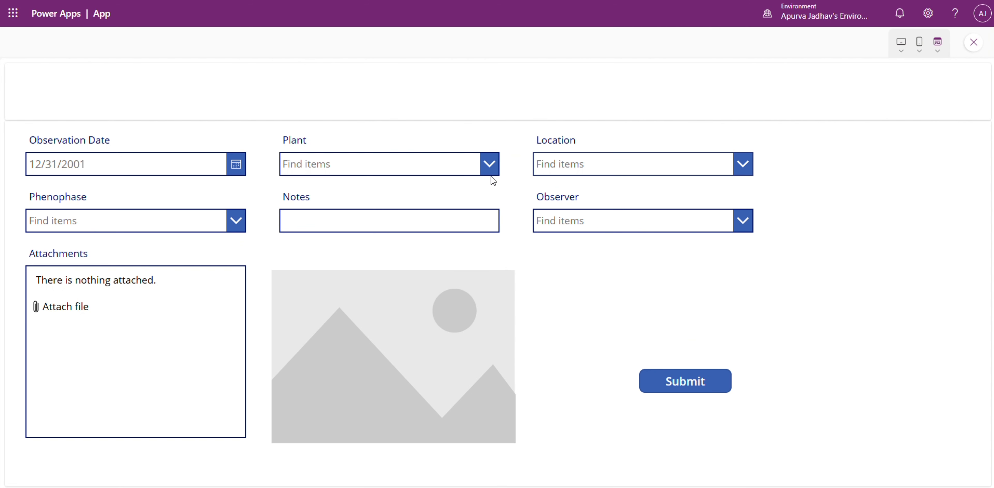
{"action": "left_click", "coordinate": [230, 170]}
{"action": "left_click", "coordinate": [96, 318]}
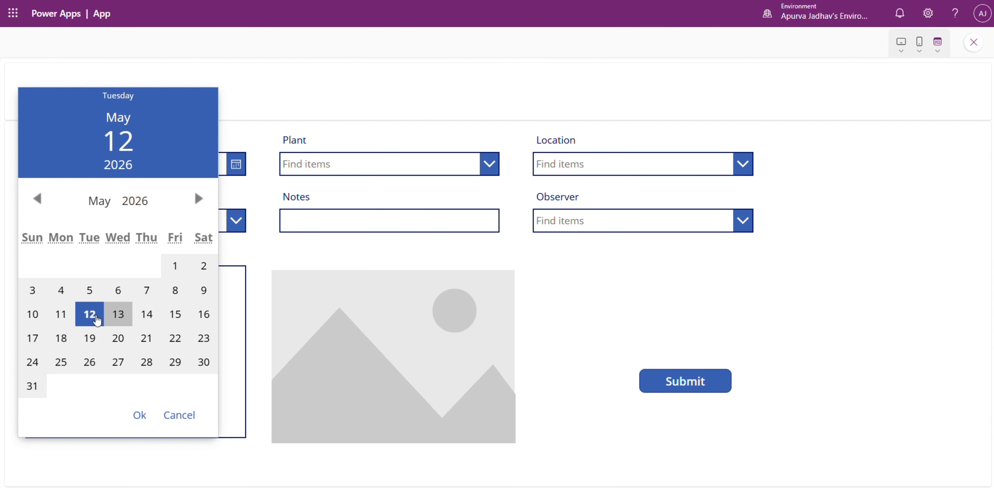
{"action": "left_click", "coordinate": [139, 413]}
Choose Orchid as the plant and Orchid Pavilion as the location in the previewed form.
{"action": "left_click", "coordinate": [489, 164]}
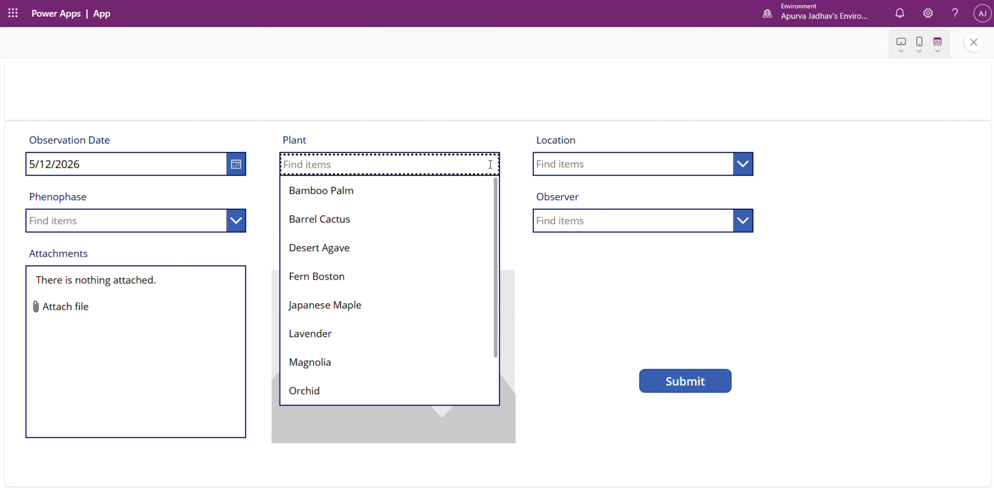
{"action": "scroll", "coordinate": [436, 292], "scroll_direction": "down", "scroll_amount": 1}
{"action": "left_click", "coordinate": [350, 335]}
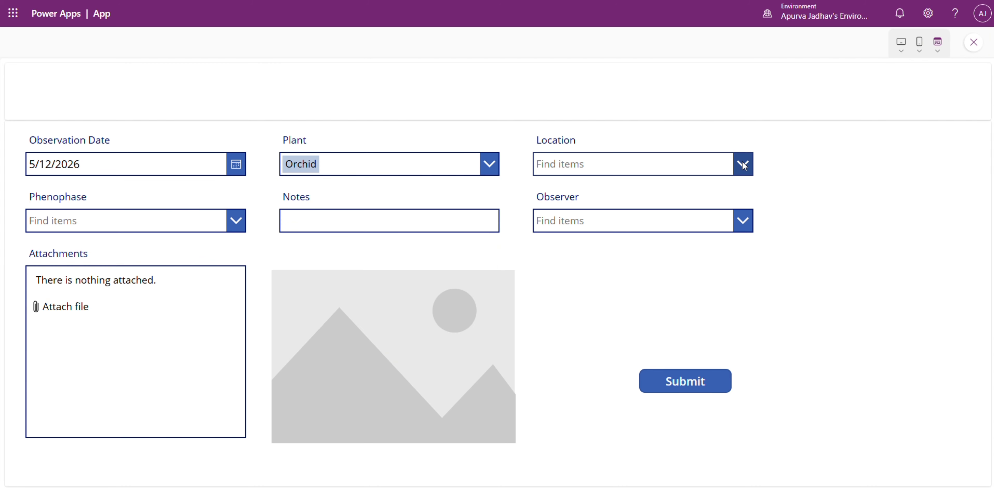
{"action": "left_click", "coordinate": [743, 164]}
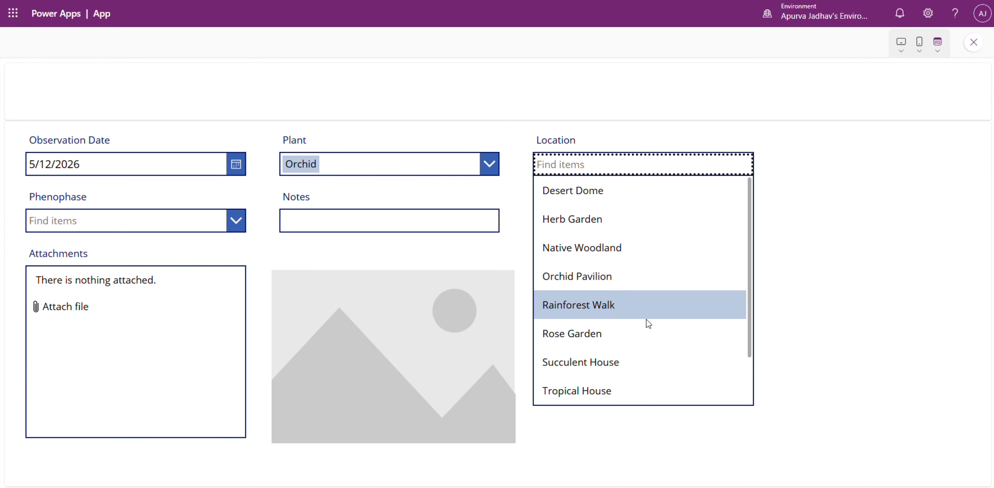
{"action": "scroll", "coordinate": [633, 347], "scroll_direction": "down", "scroll_amount": 1}
{"action": "scroll", "coordinate": [621, 374], "scroll_direction": "up", "scroll_amount": 1}
{"action": "left_click", "coordinate": [592, 270]}
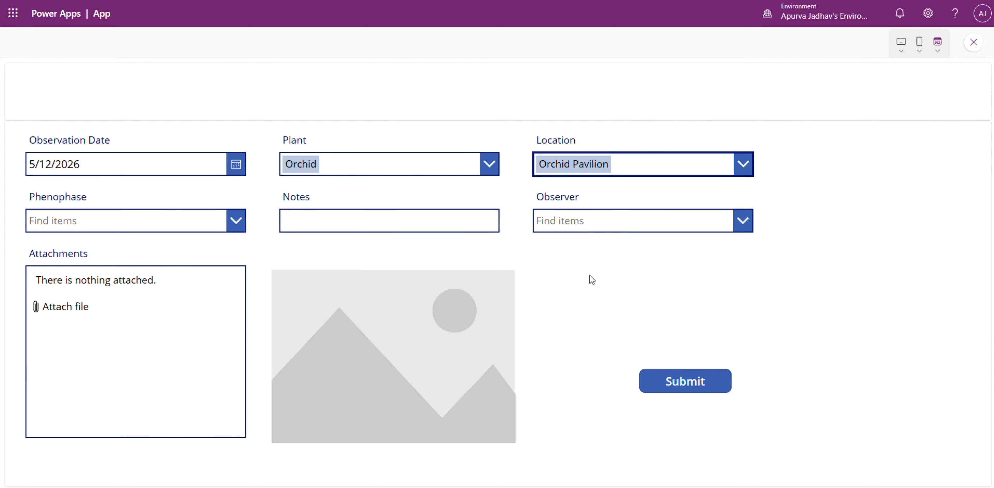
Choose Full Bloom as the phenophase and place the cursor in the Notes field.
{"action": "left_click", "coordinate": [234, 221]}
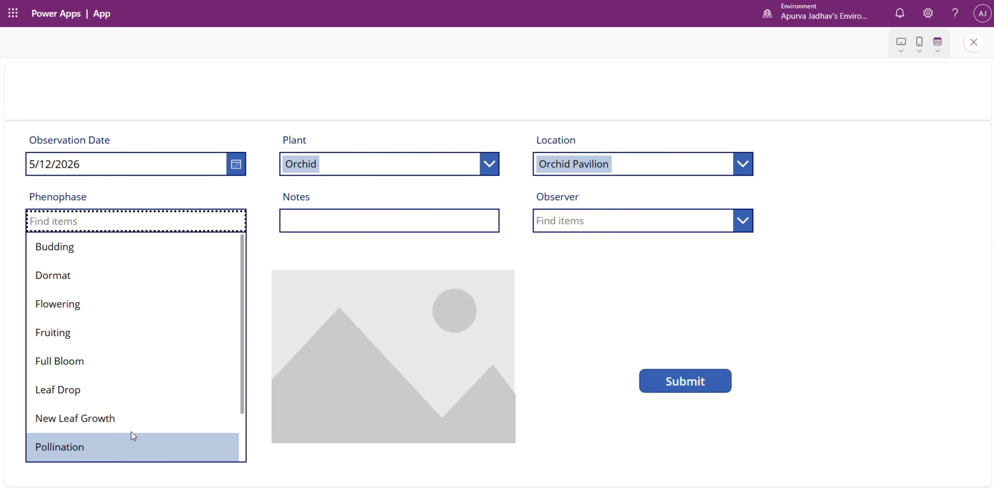
{"action": "scroll", "coordinate": [131, 431], "scroll_direction": "down", "scroll_amount": 1}
{"action": "left_click", "coordinate": [116, 306]}
{"action": "left_click", "coordinate": [446, 225]}
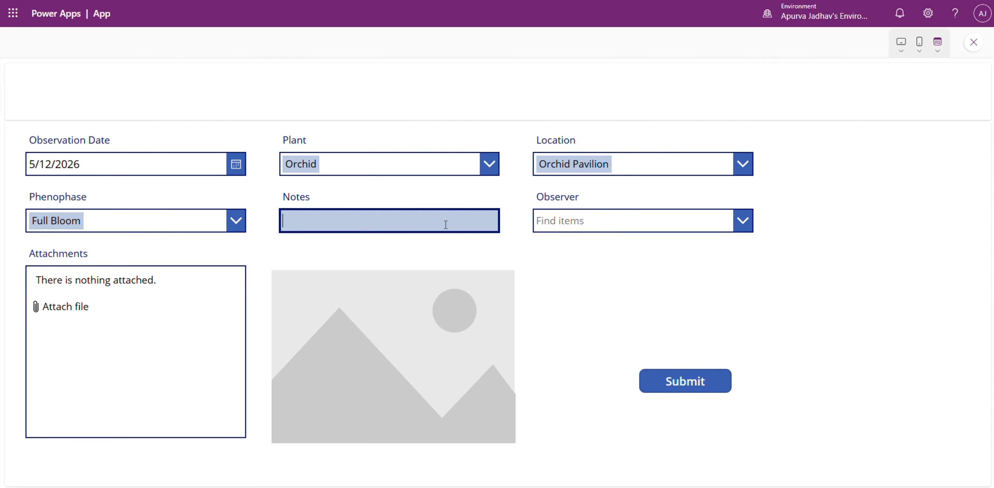
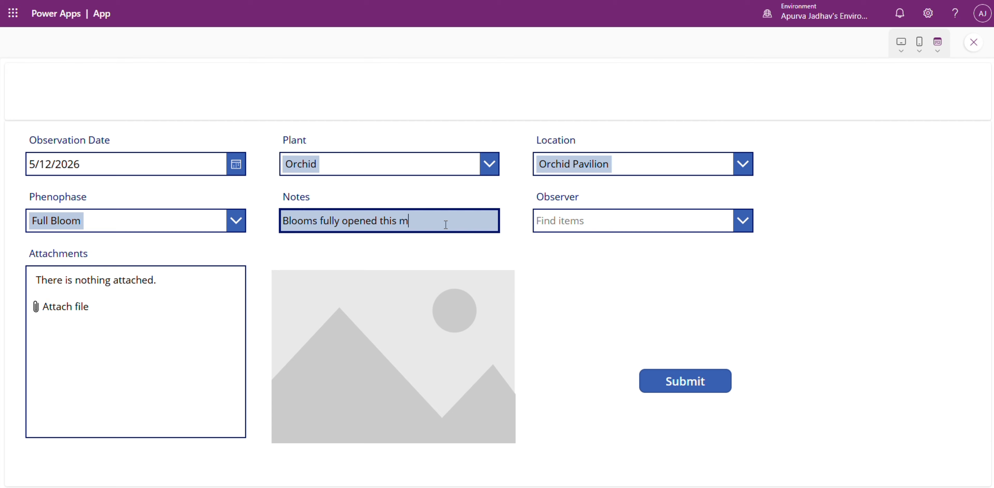
Enter "Blooms fully opened this morning" as the notes, check the Observer choices and close the preview.
{"action": "left_click", "coordinate": [609, 223]}
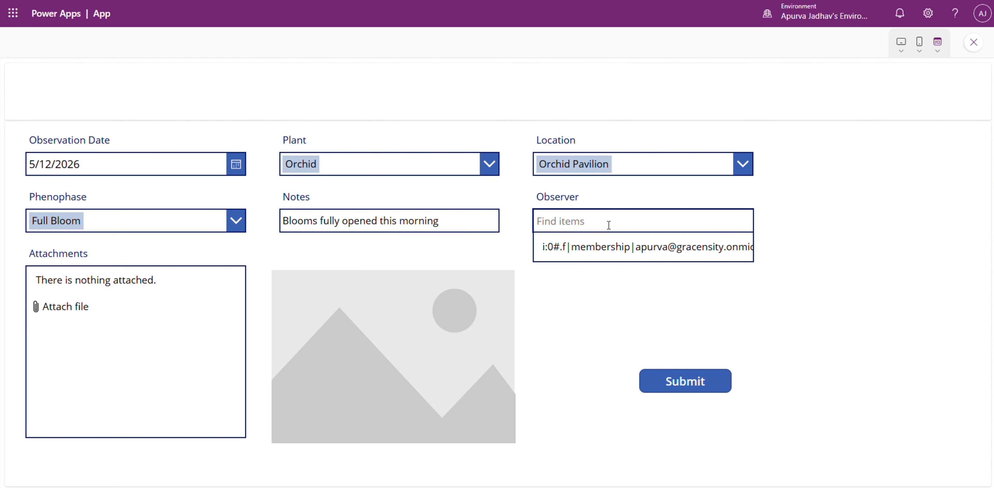
{"action": "left_click", "coordinate": [795, 196]}
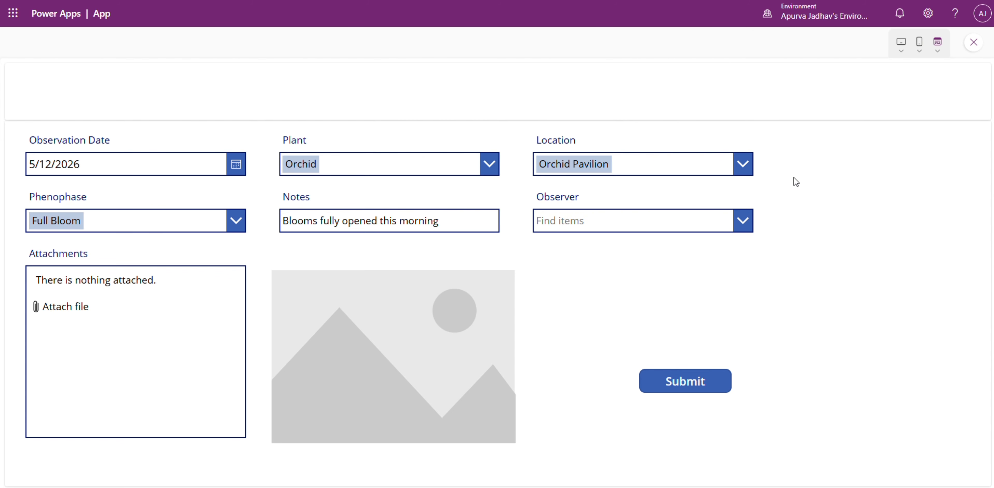
{"action": "left_click", "coordinate": [973, 42]}
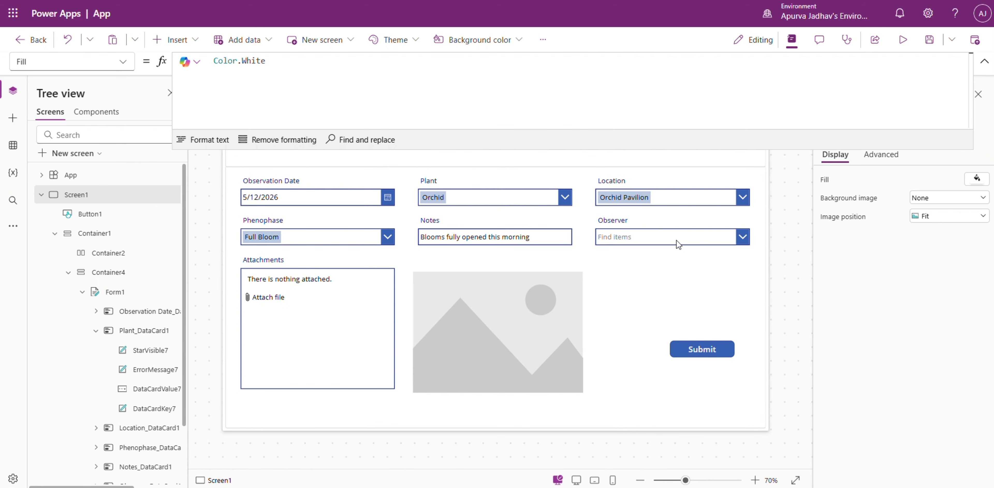
Set both the primary text and the search field of the Observer combo box to DisplayName.
{"action": "left_click", "coordinate": [687, 235]}
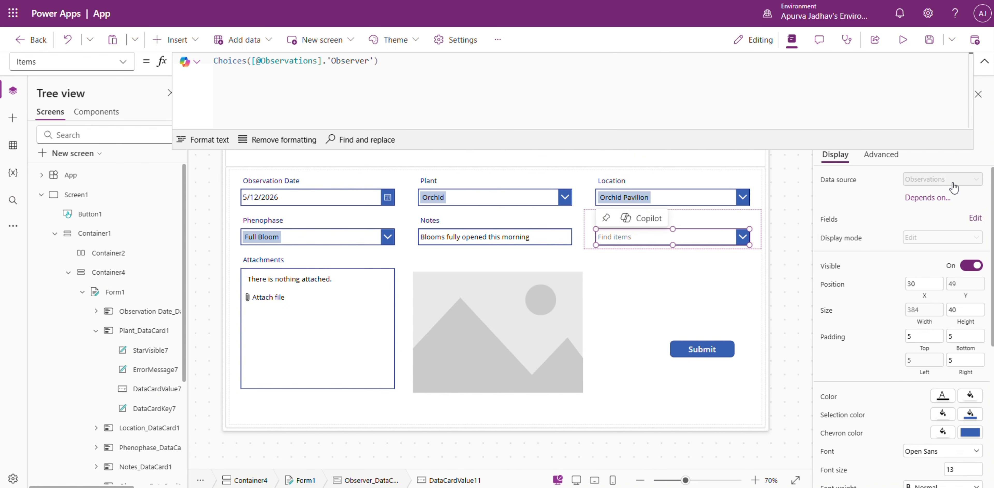
{"action": "left_click", "coordinate": [970, 223]}
{"action": "left_click", "coordinate": [984, 61]}
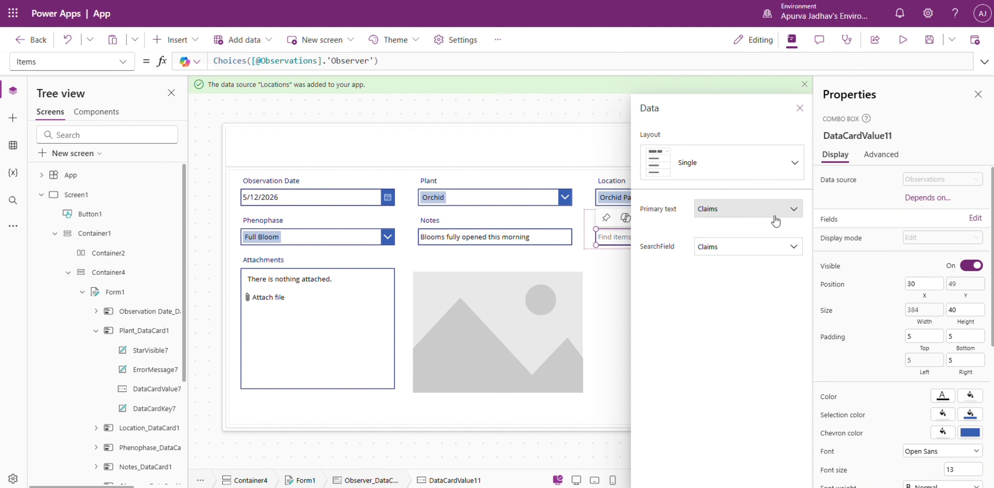
{"action": "left_click", "coordinate": [773, 213]}
{"action": "left_click", "coordinate": [741, 248]}
{"action": "left_click", "coordinate": [740, 254]}
{"action": "left_click", "coordinate": [743, 293]}
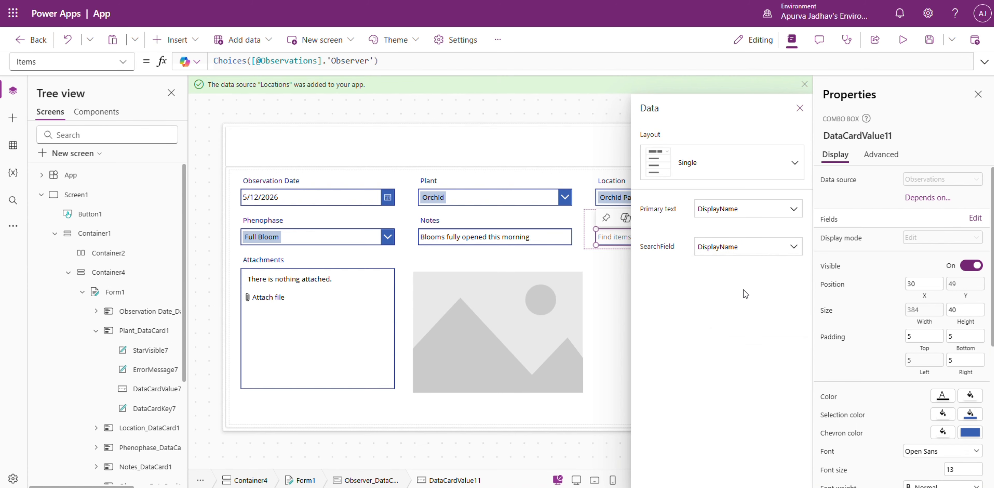
Preview the app, choose the observer's name and attach the full-bloom-pink-moth-orchid-flower image.
{"action": "left_click", "coordinate": [896, 47]}
{"action": "left_click", "coordinate": [659, 218]}
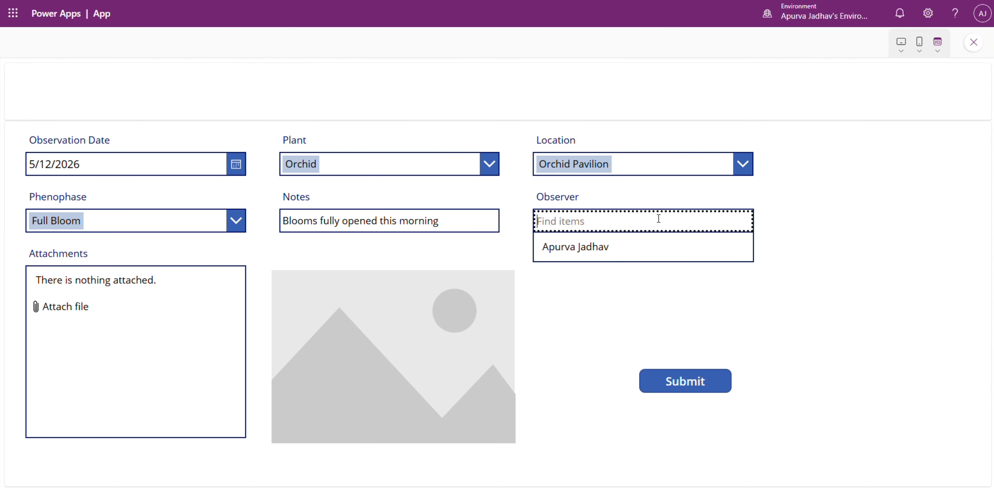
{"action": "left_click", "coordinate": [594, 256]}
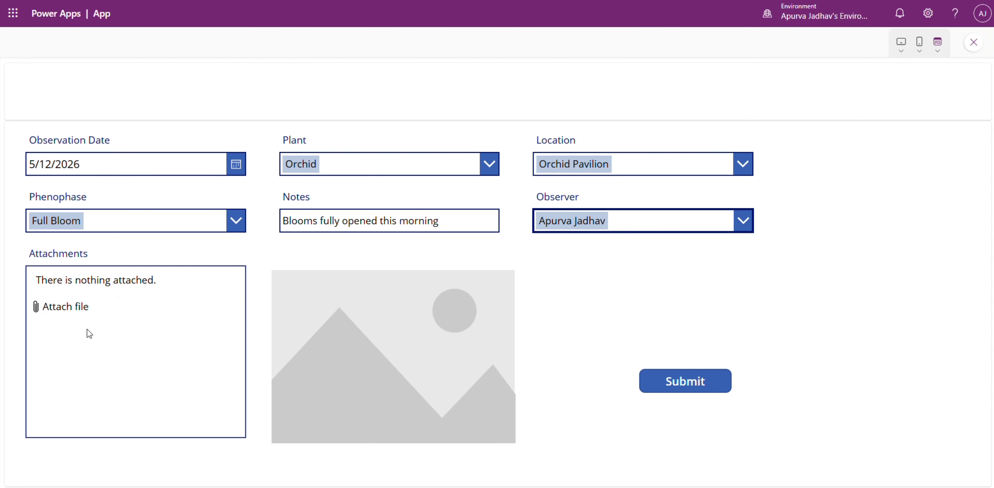
{"action": "left_click", "coordinate": [91, 306]}
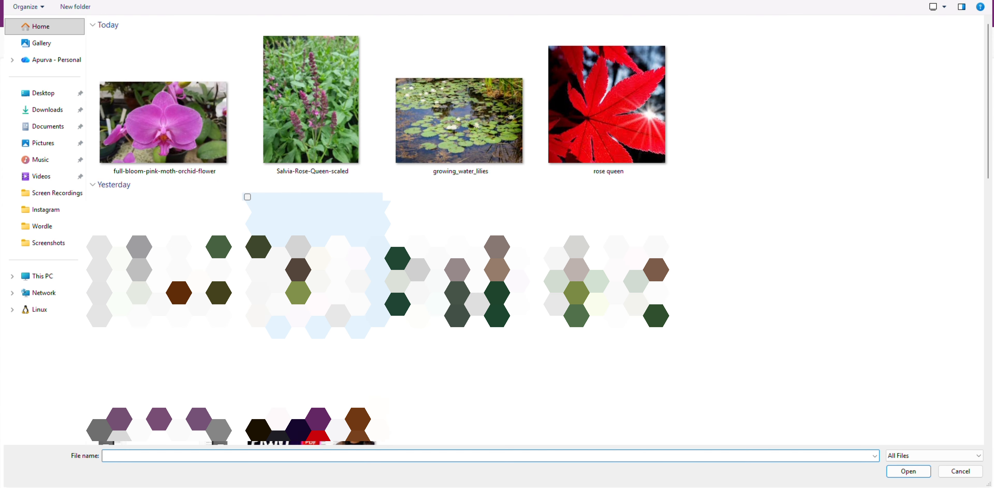
{"action": "double_click", "coordinate": [216, 129]}
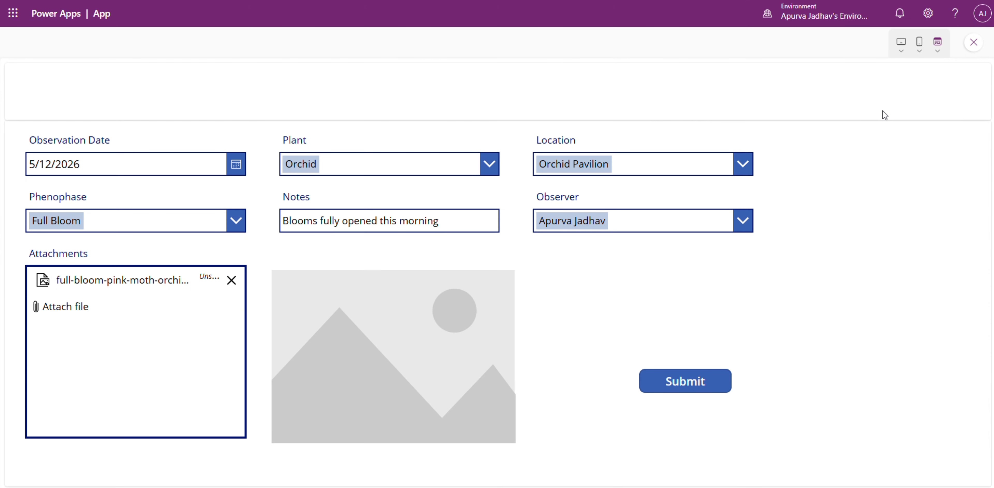
{"action": "left_click", "coordinate": [973, 42]}
Set the attachments control's OnAddFile formula to Set(varImage, DataCardValue14.Attachments).
{"action": "type", "text": "e"}
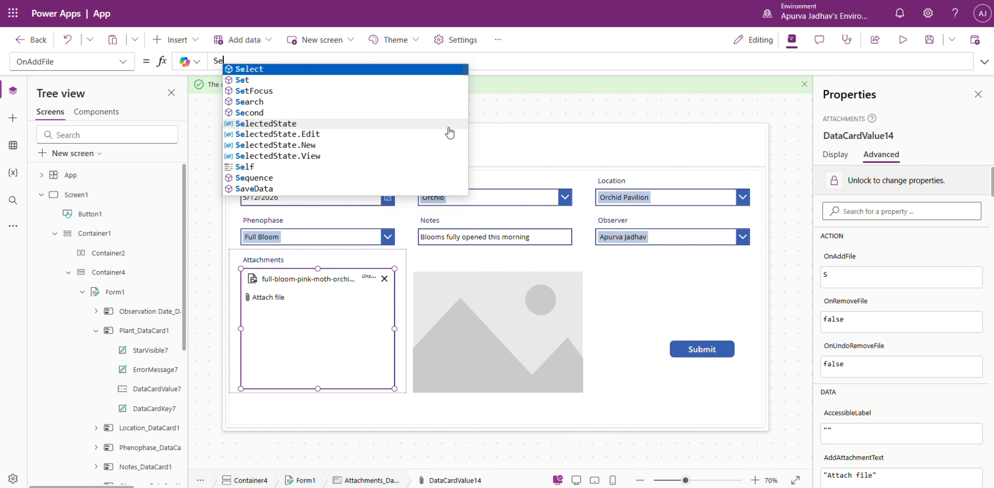
{"action": "type", "text": "t(var"}
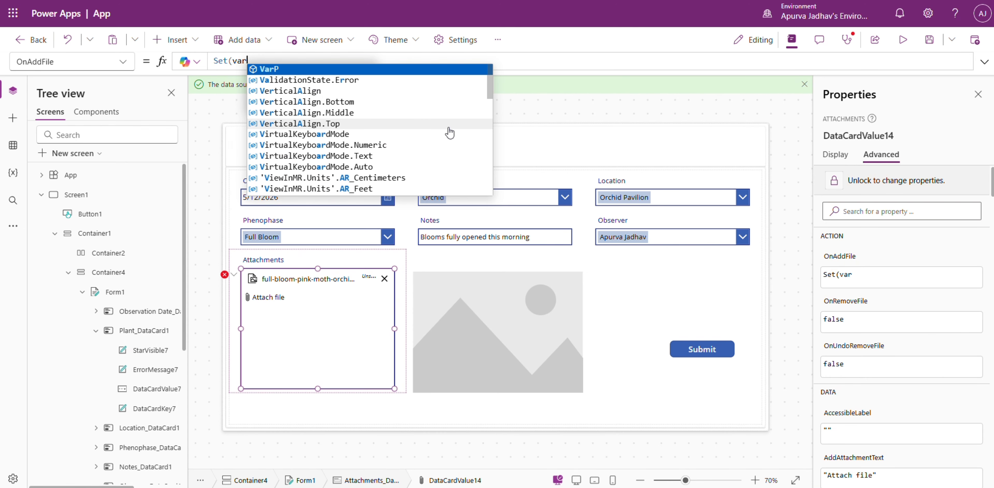
{"action": "type", "text": "Image, "}
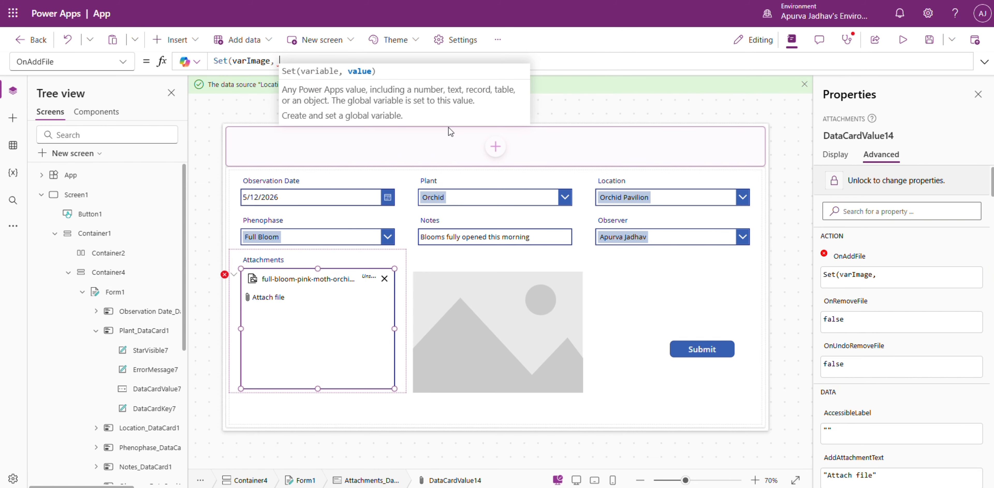
{"action": "type", "text": "datacard"}
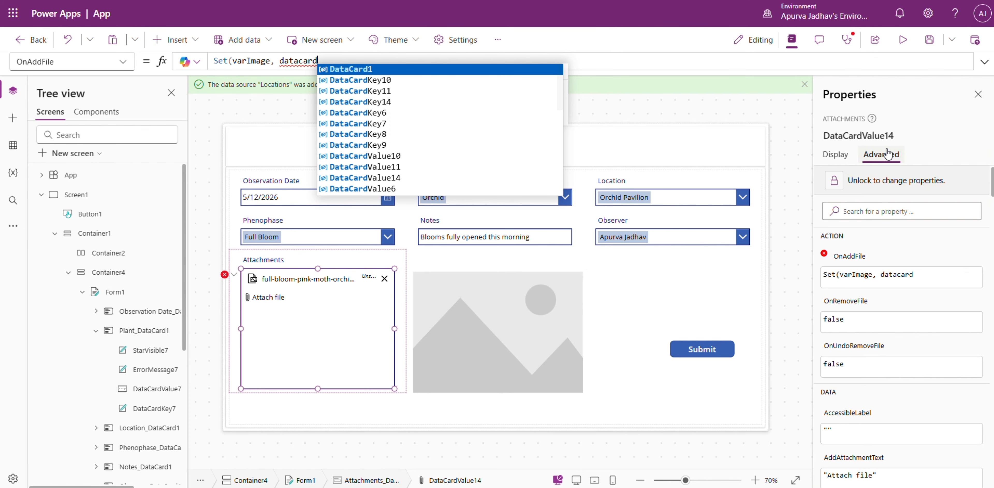
{"action": "type", "text": "v"}
{"action": "key", "text": "Down"}
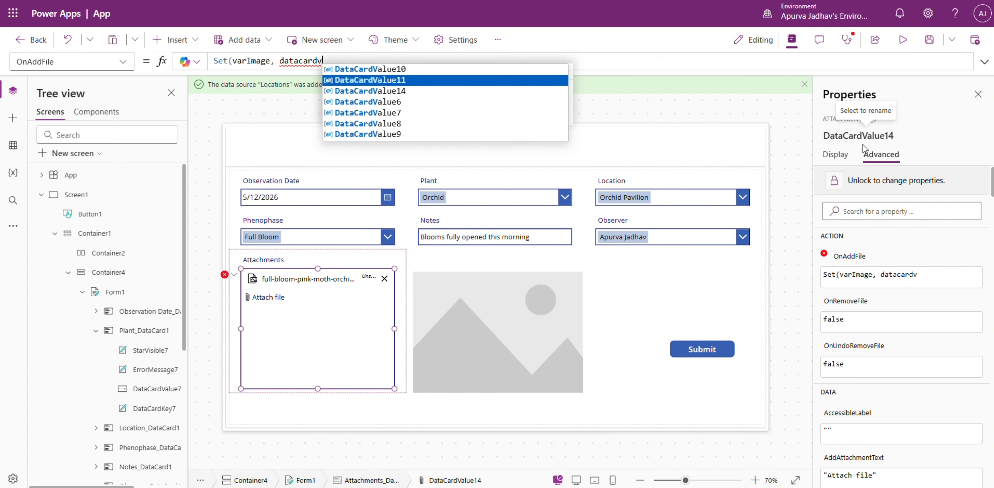
{"action": "key", "text": "Down"}
{"action": "key", "text": "Tab"}
{"action": "type", "text": "."}
{"action": "key", "text": "Tab"}
{"action": "type", "text": ")"}
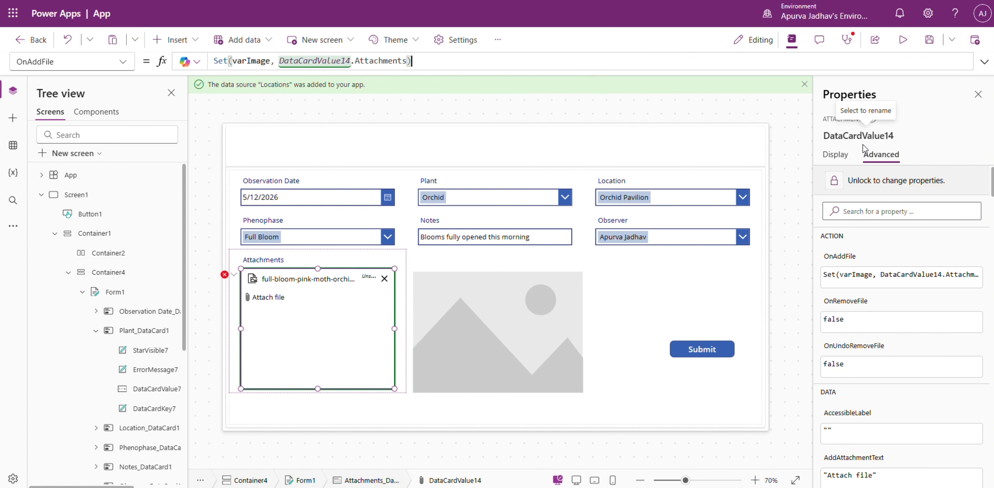
Set the placeholder image's Image property to First(varImage).Value.
{"action": "left_click", "coordinate": [489, 327]}
{"action": "left_click", "coordinate": [489, 328]}
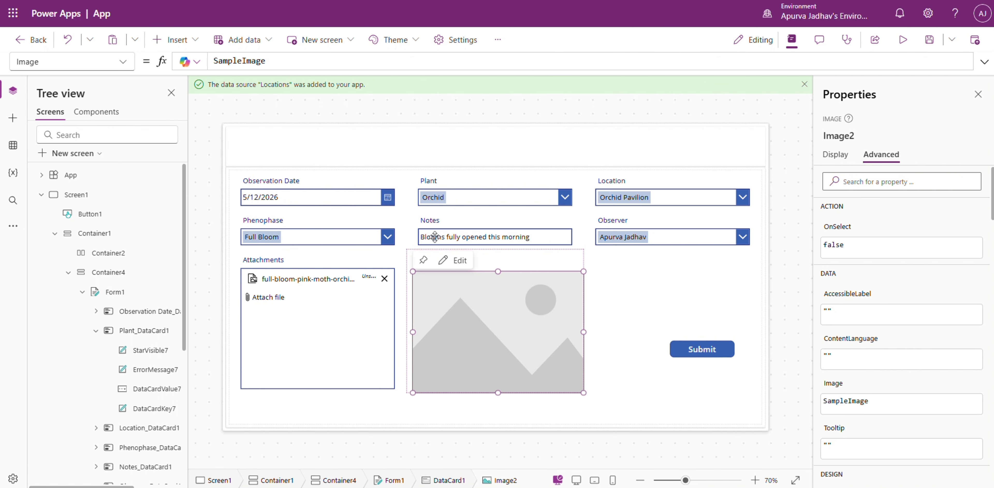
{"action": "double_click", "coordinate": [267, 61]}
{"action": "type", "text": "First(varImage"}
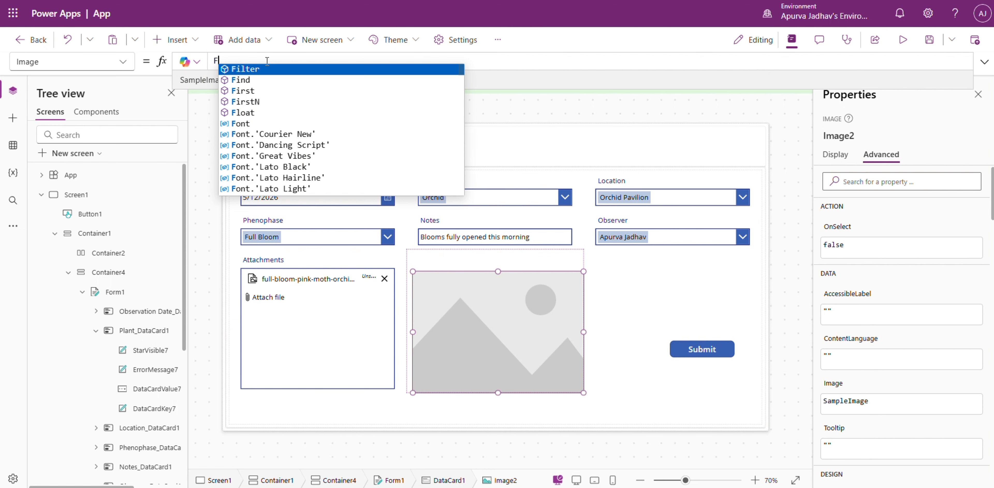
{"action": "type", "text": ")."}
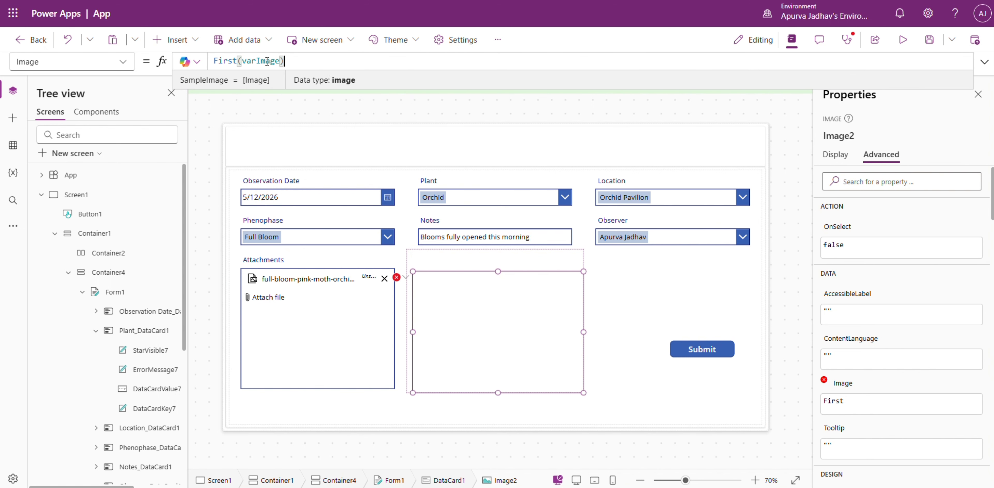
{"action": "key", "text": "Tab"}
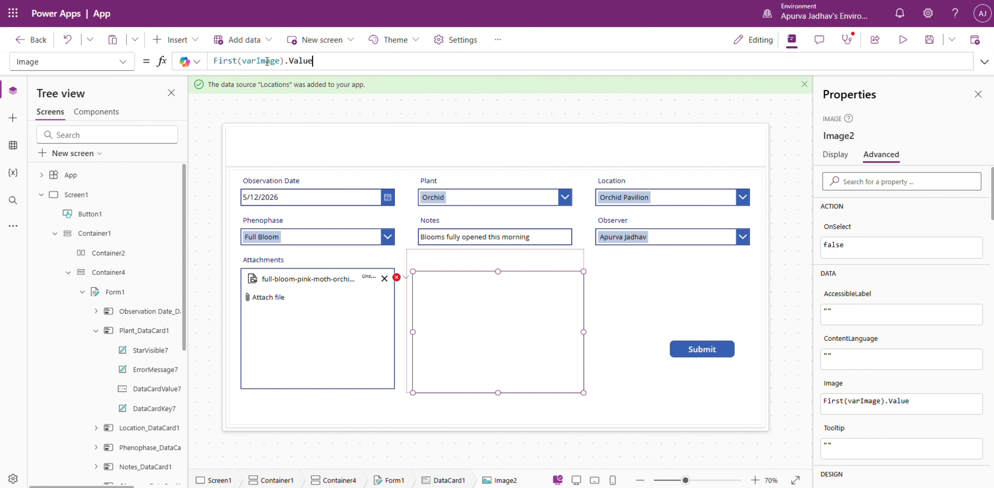
Test the image display in preview by reattaching the full-bloom-pink-moth-orchid-flower image and removing it again.
{"action": "left_click", "coordinate": [900, 42]}
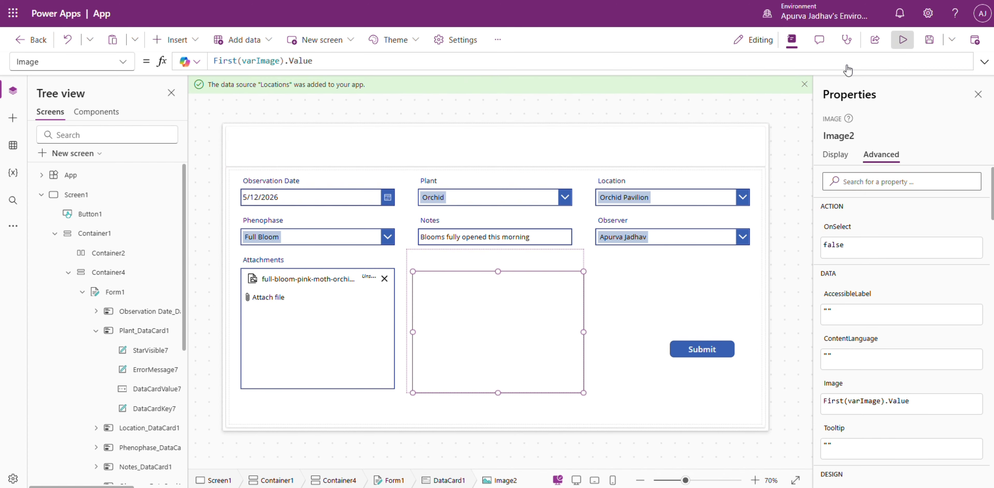
{"action": "left_click", "coordinate": [229, 280]}
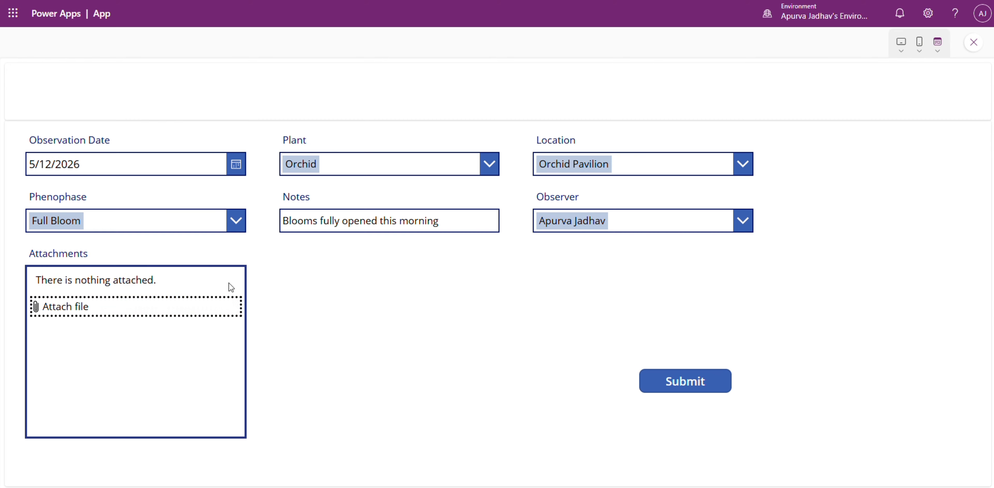
{"action": "left_click", "coordinate": [119, 313]}
{"action": "double_click", "coordinate": [171, 119]}
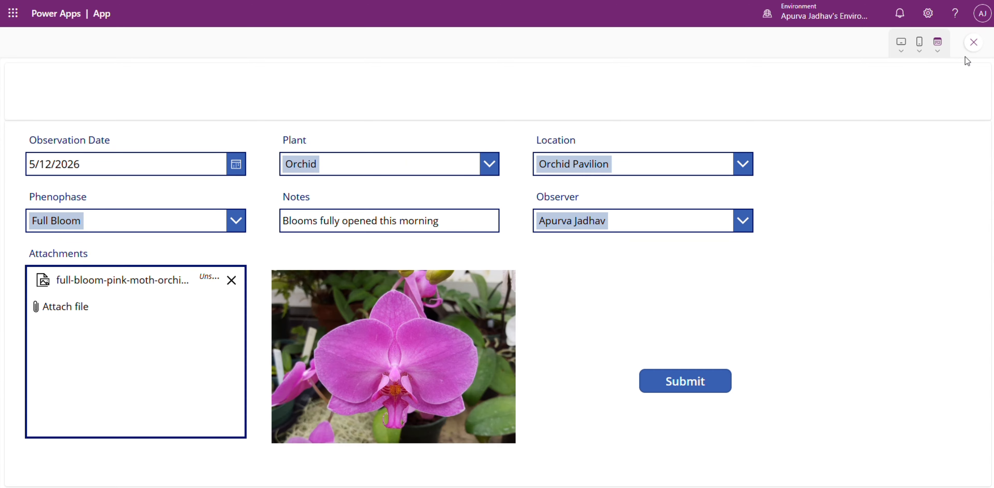
{"action": "left_click", "coordinate": [231, 281]}
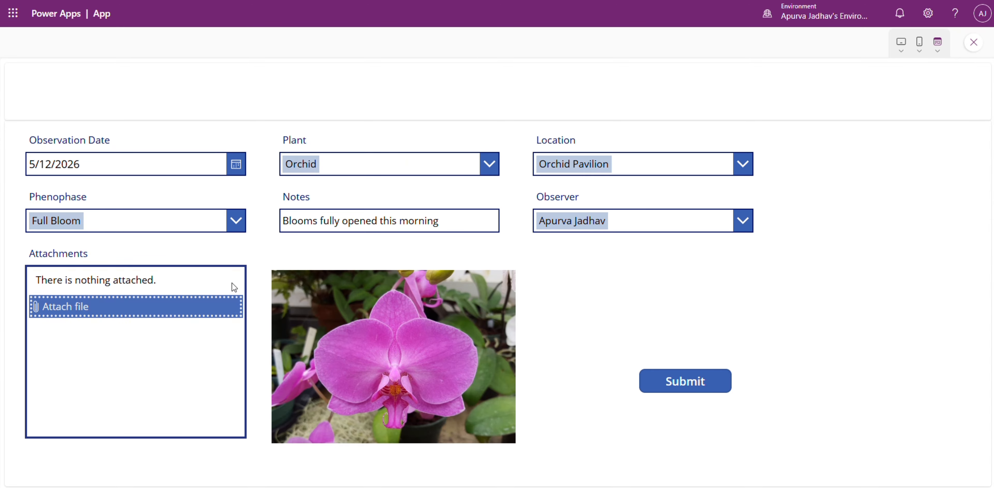
{"action": "left_click", "coordinate": [980, 42]}
Set the attachments control's OnRemoveFile formula to Set(varImage, Blank()).
{"action": "left_click", "coordinate": [299, 302]}
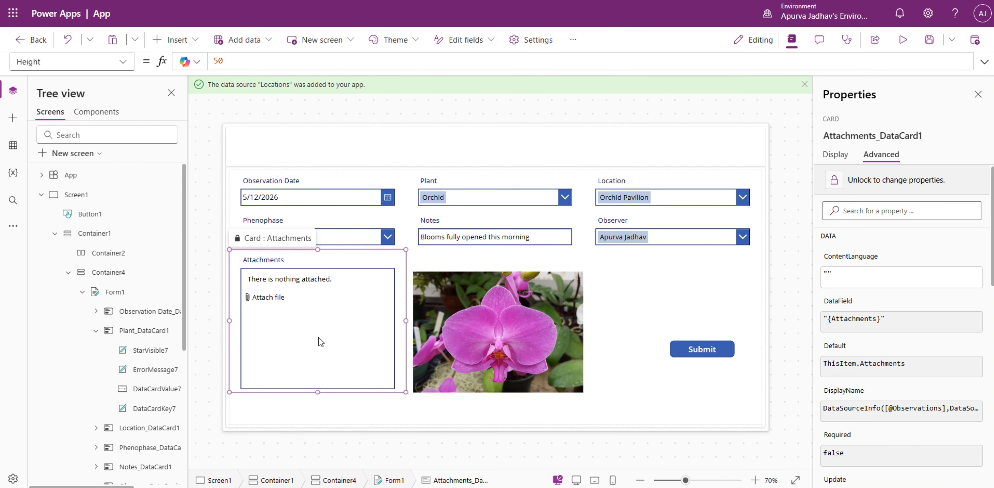
{"action": "left_click", "coordinate": [319, 337]}
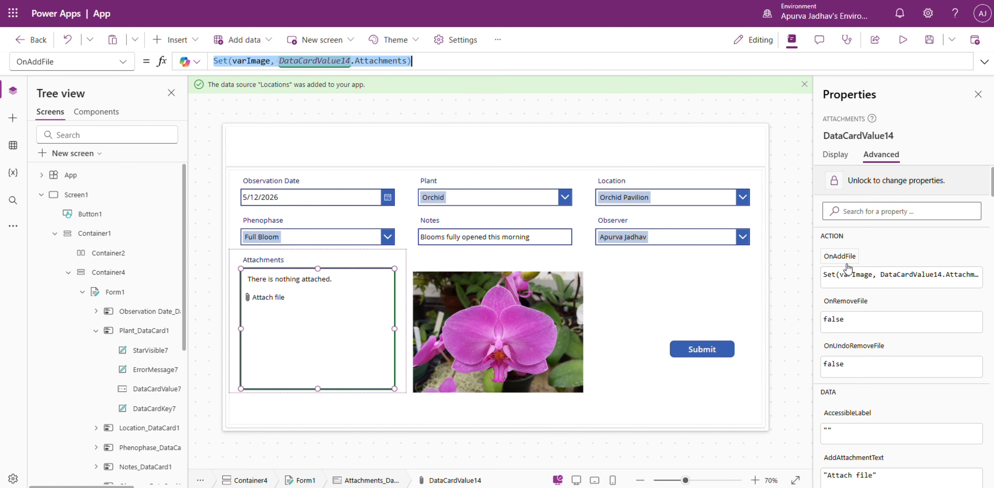
{"action": "left_click", "coordinate": [841, 305]}
{"action": "key", "text": "ctrl+a"}
{"action": "type", "text": "Set(varImage, DataCardValue14.Attachments)"}
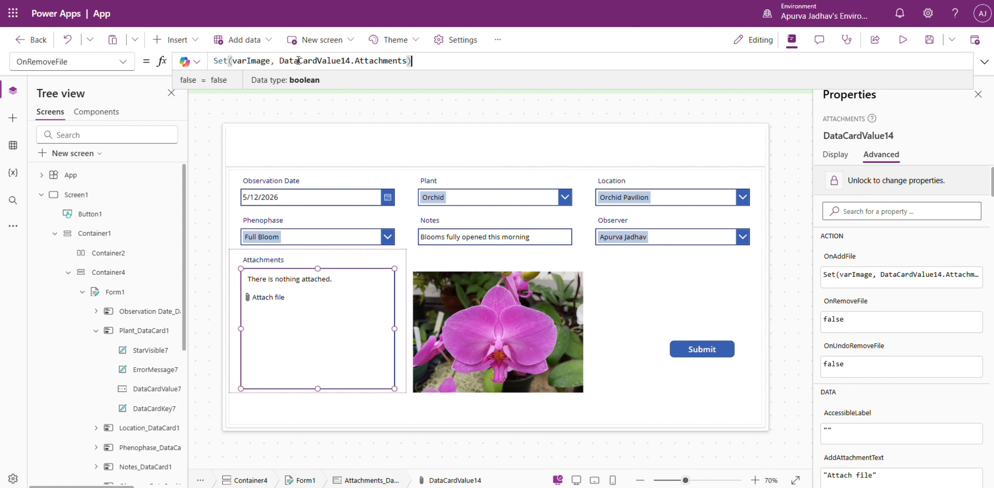
{"action": "left_click_drag", "start_coordinate": [276, 61], "coordinate": [408, 60]}
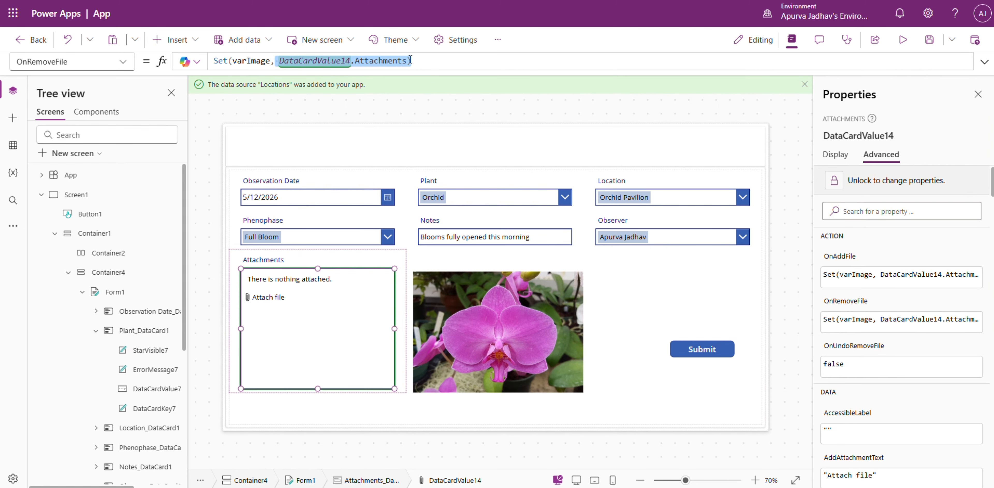
{"action": "type", "text": "Blank("}
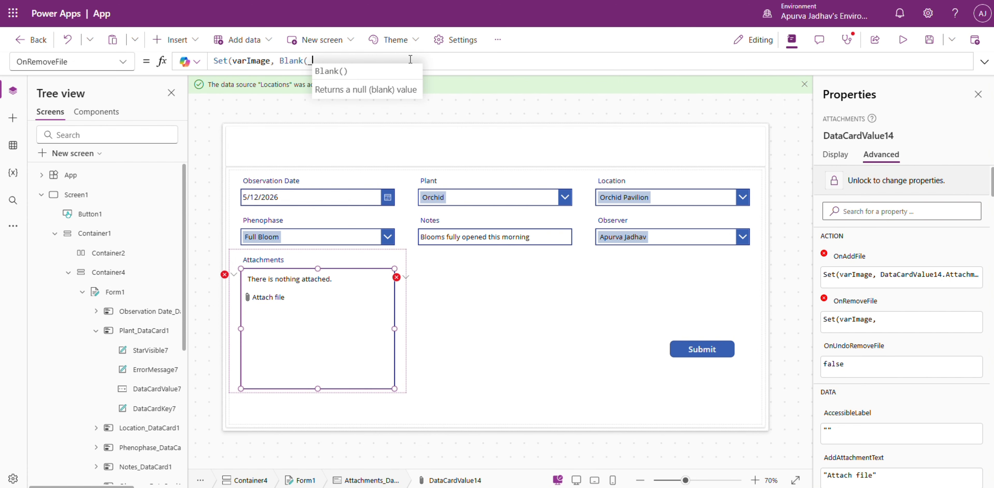
{"action": "type", "text": "))"}
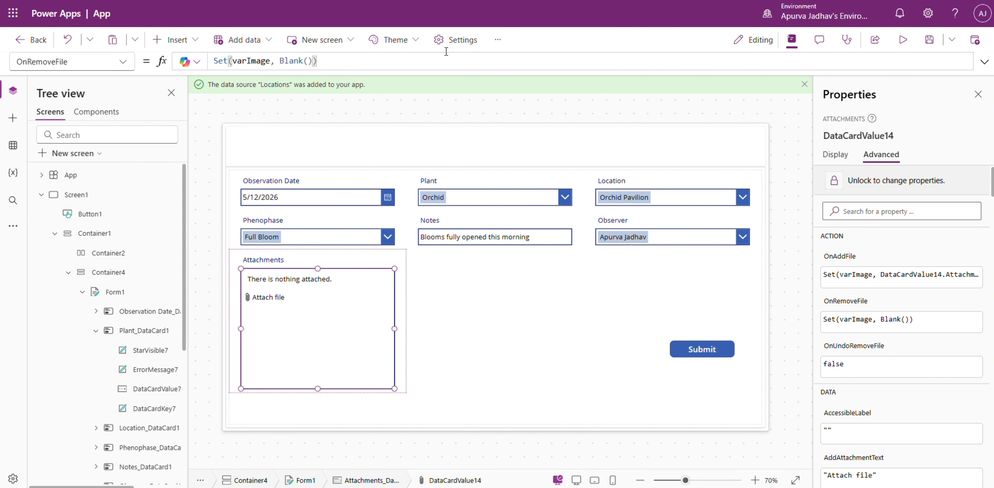
Preview the app, attach the full-bloom-pink-moth-orchid-flower image and test removing the attachment.
{"action": "left_click", "coordinate": [903, 39]}
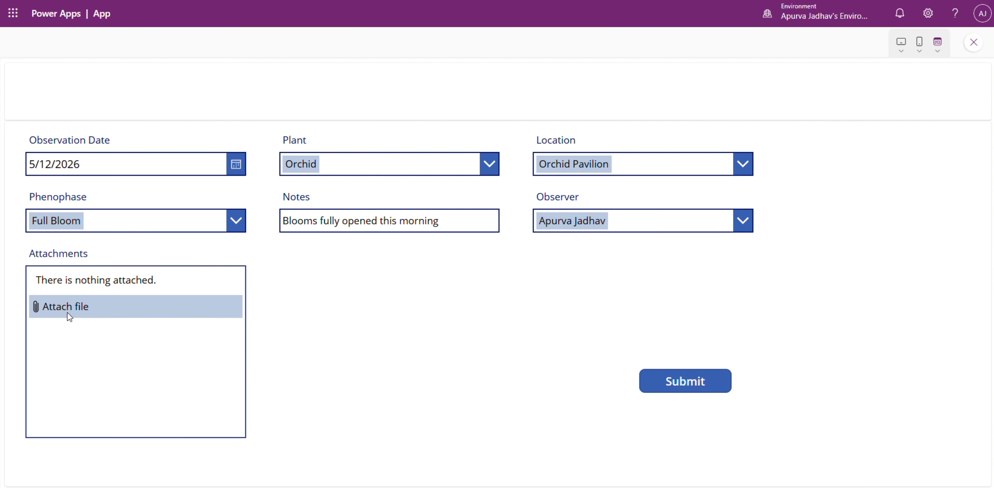
{"action": "left_click", "coordinate": [67, 311]}
{"action": "double_click", "coordinate": [182, 101]}
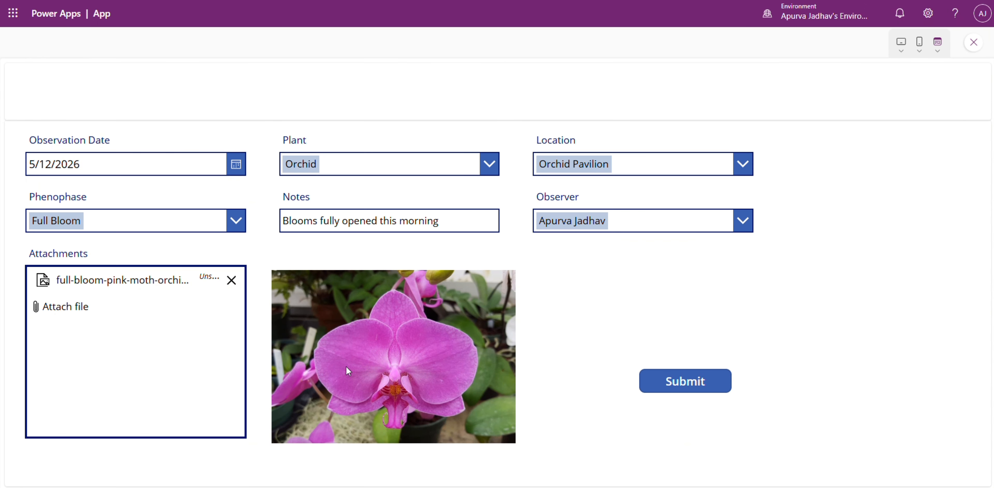
{"action": "left_click", "coordinate": [231, 280]}
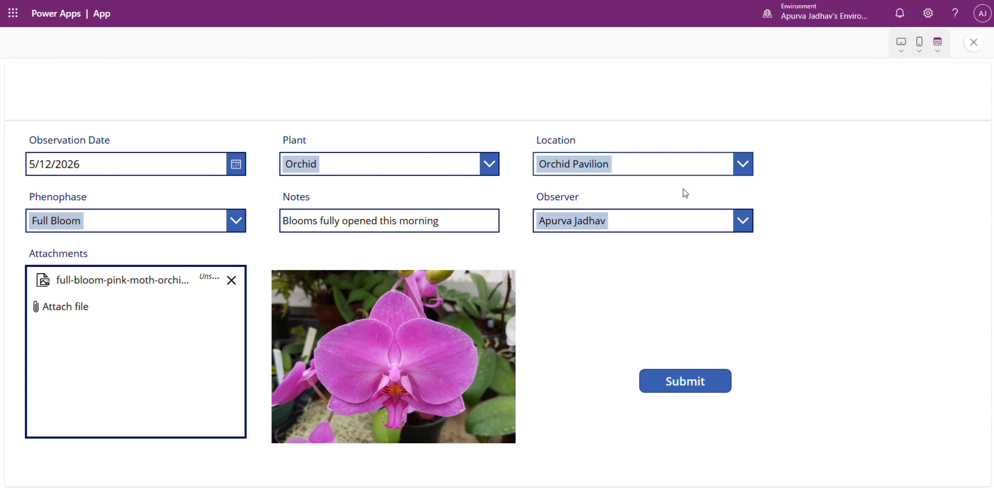
Submit the completed observation and close the preview.
{"action": "left_click", "coordinate": [694, 386]}
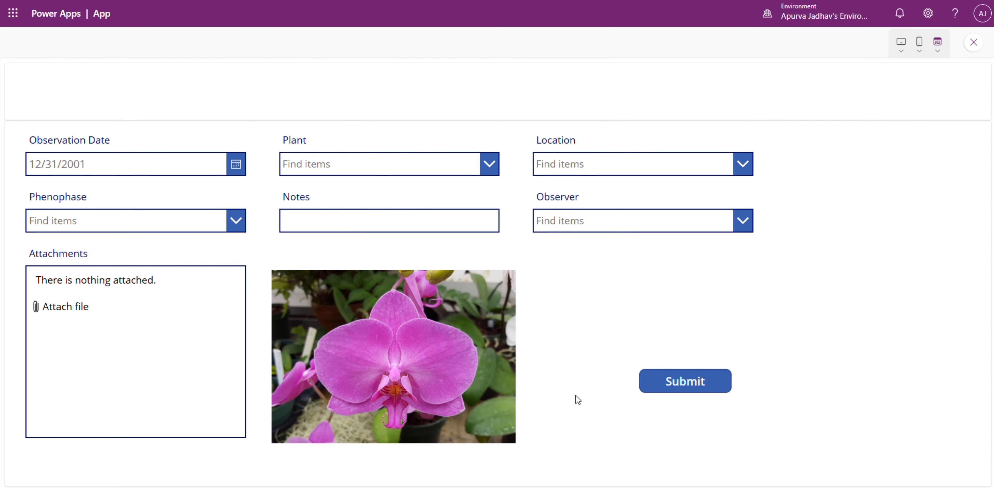
{"action": "left_click", "coordinate": [974, 42]}
Extend the Submit button's OnSelect formula to SubmitForm(Form1); ResetForm(Form1); Set(varImage, Blank()).
{"action": "left_click", "coordinate": [476, 326]}
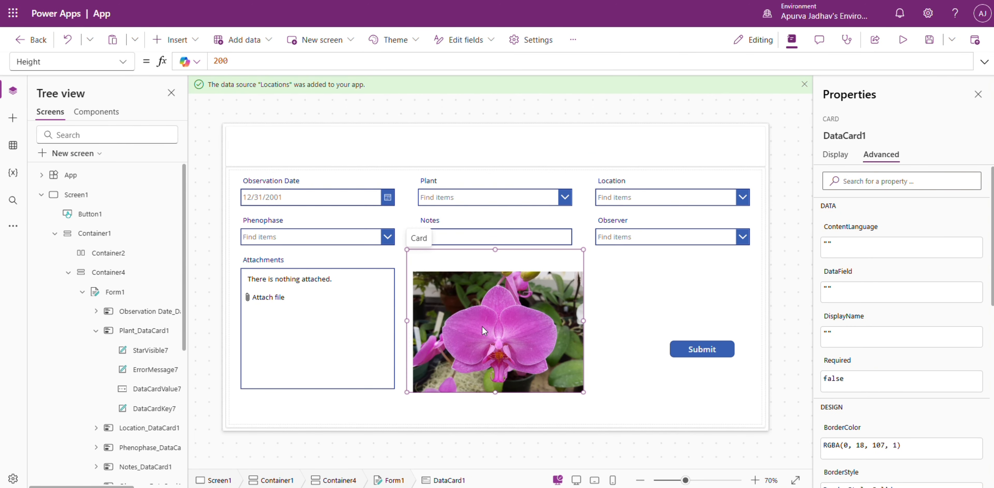
{"action": "left_click", "coordinate": [698, 349]}
{"action": "left_click", "coordinate": [387, 62]}
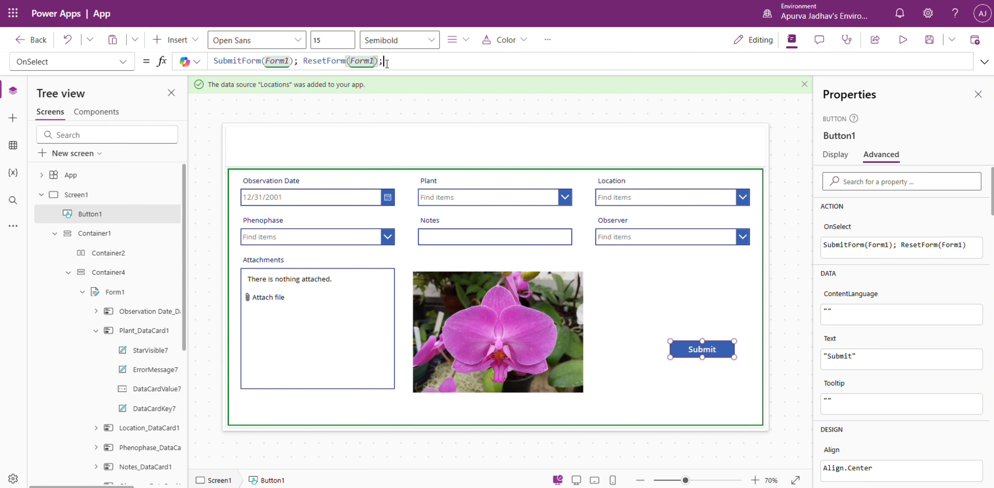
{"action": "left_click", "coordinate": [377, 336]}
{"action": "left_click", "coordinate": [377, 335]}
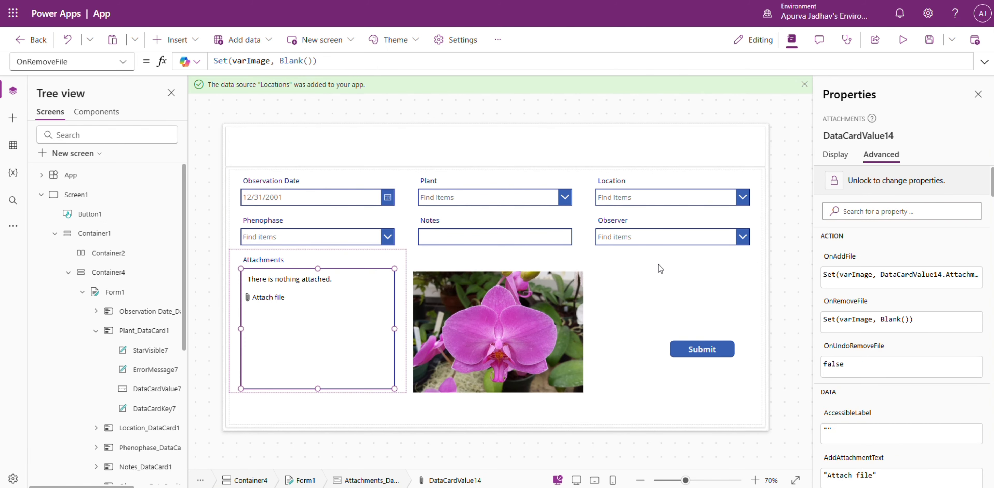
{"action": "left_click", "coordinate": [702, 347]}
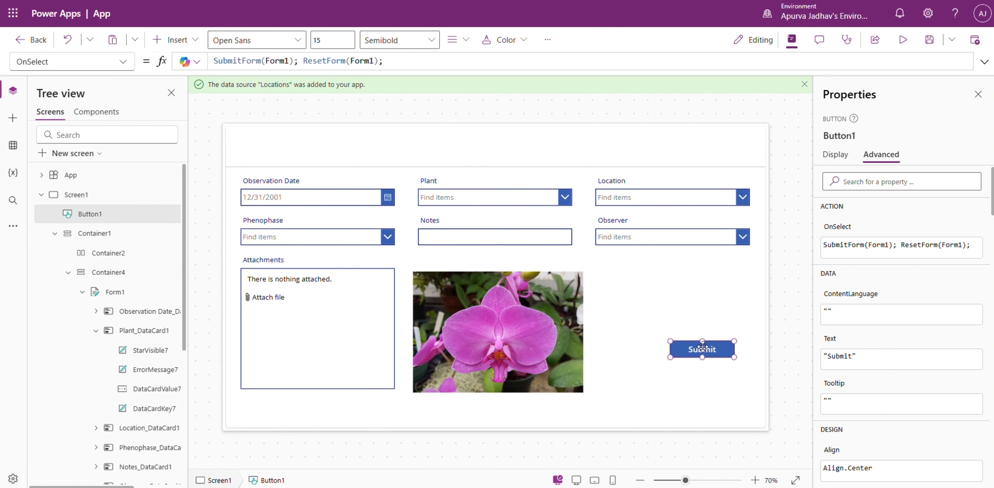
{"action": "type", "text": "Set(varImage, Blank())"}
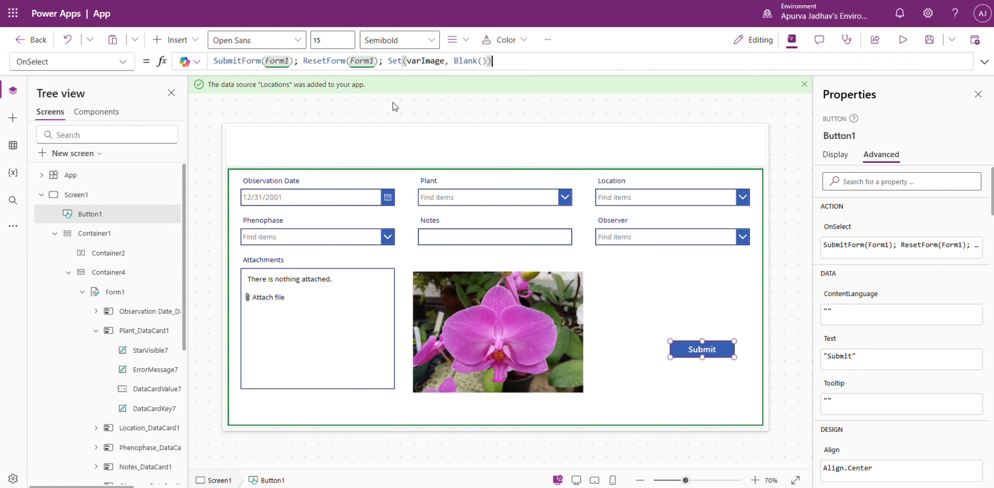
Preview the app and fill the form with observation date 5/12/2026 and plant Orchid.
{"action": "key", "text": "F5"}
{"action": "left_click", "coordinate": [242, 171]}
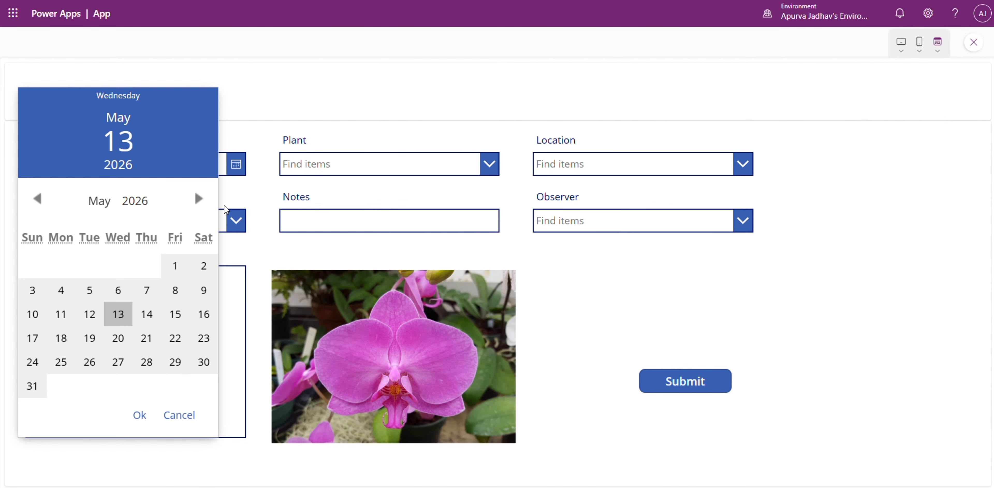
{"action": "left_click", "coordinate": [101, 317]}
{"action": "left_click", "coordinate": [140, 414]}
{"action": "left_click", "coordinate": [489, 165]}
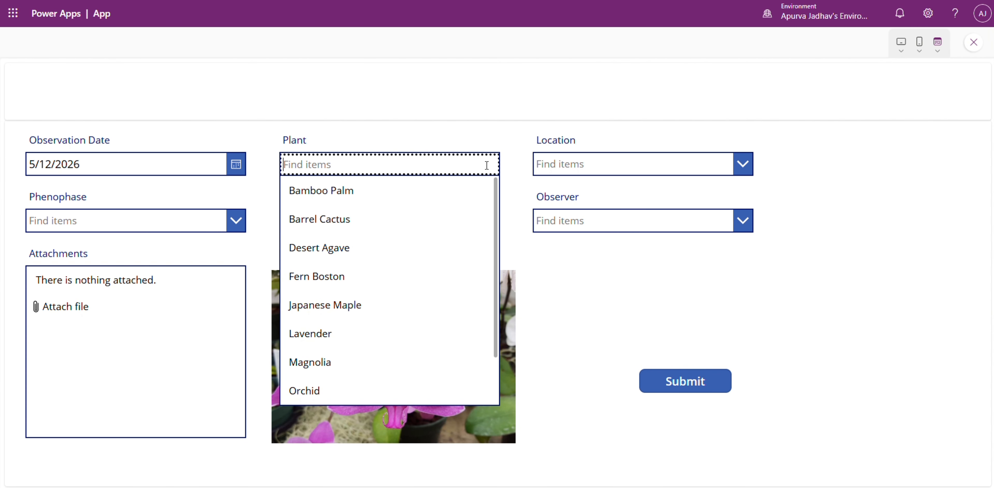
{"action": "left_click", "coordinate": [342, 395]}
Set the location to Orchid Pavilion and the phenophase to Full Bloom, with the note "Full blooms opened this morning".
{"action": "left_click", "coordinate": [699, 172]}
{"action": "scroll", "coordinate": [703, 351], "scroll_direction": "down", "scroll_amount": 2}
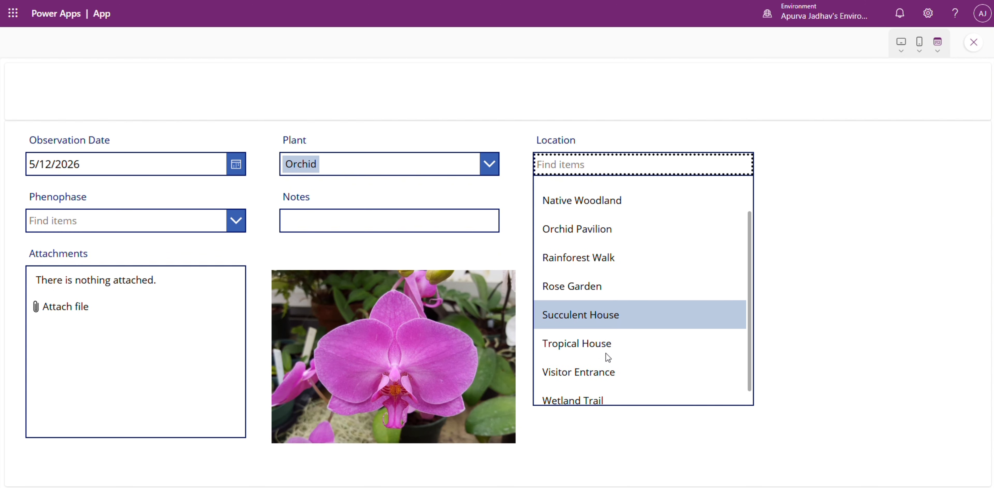
{"action": "left_click", "coordinate": [592, 219]}
{"action": "left_click", "coordinate": [140, 214]}
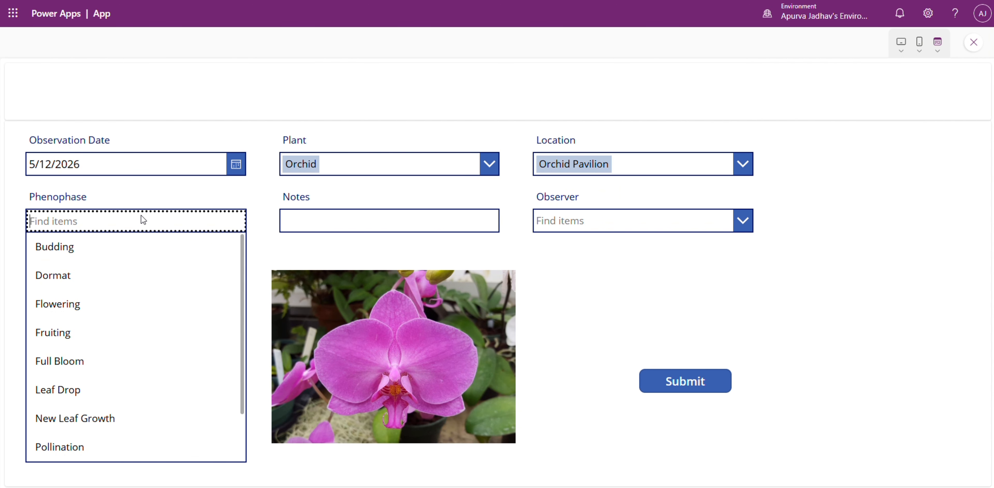
{"action": "left_click", "coordinate": [78, 359]}
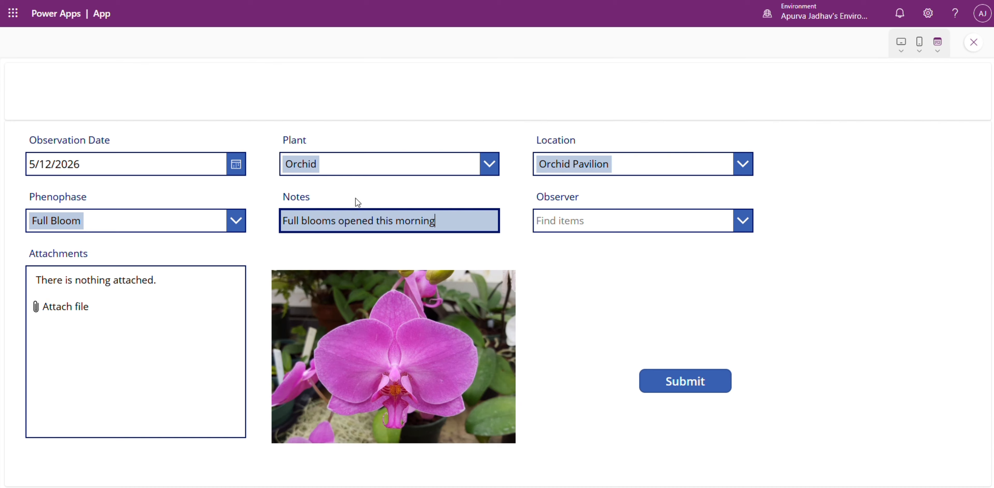
Choose the observer, attach the full-bloom-pink-moth-orchid-flower image and submit the observation.
{"action": "left_click", "coordinate": [728, 214]}
{"action": "left_click", "coordinate": [727, 242]}
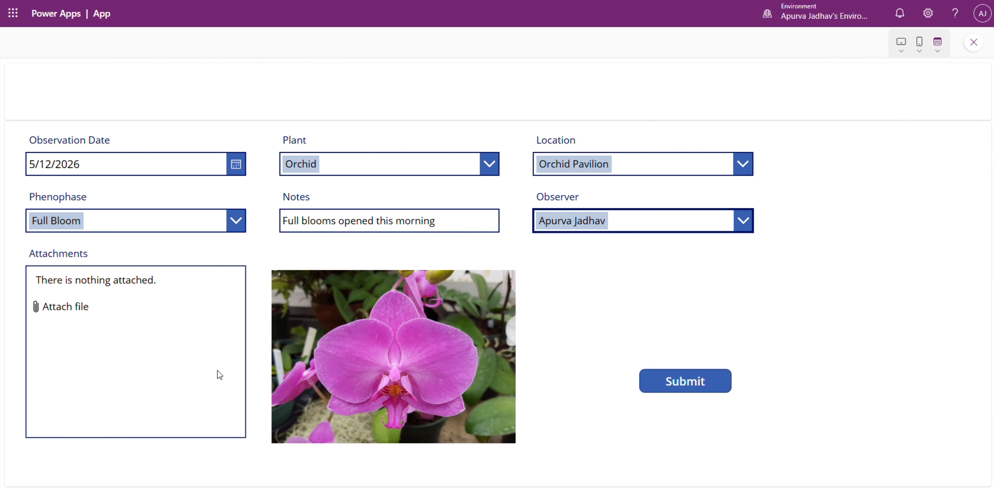
{"action": "left_click", "coordinate": [154, 303]}
{"action": "left_click", "coordinate": [153, 108]}
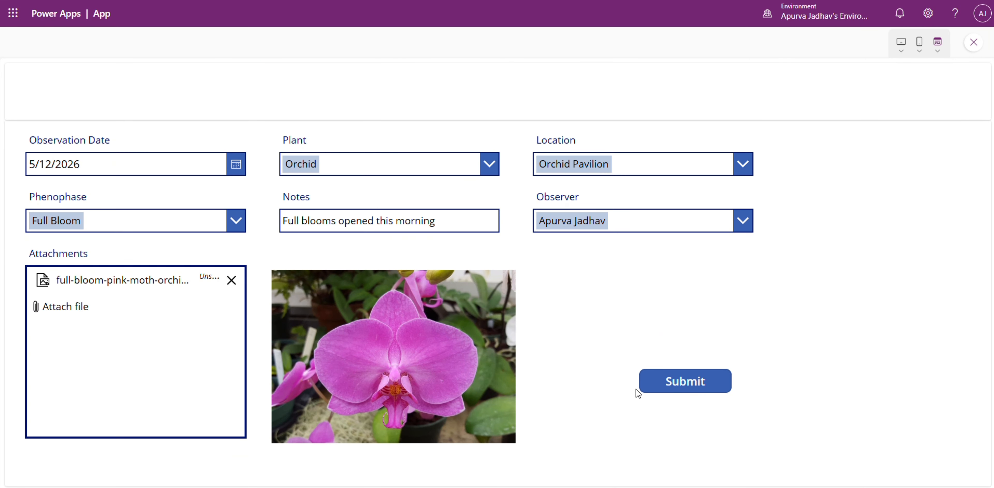
{"action": "left_click", "coordinate": [665, 387]}
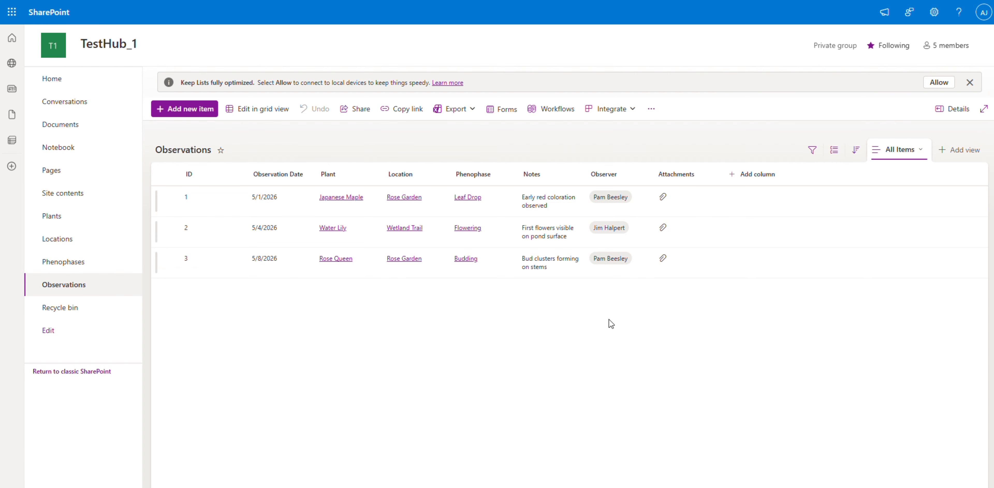
{"action": "key", "text": "F5"}
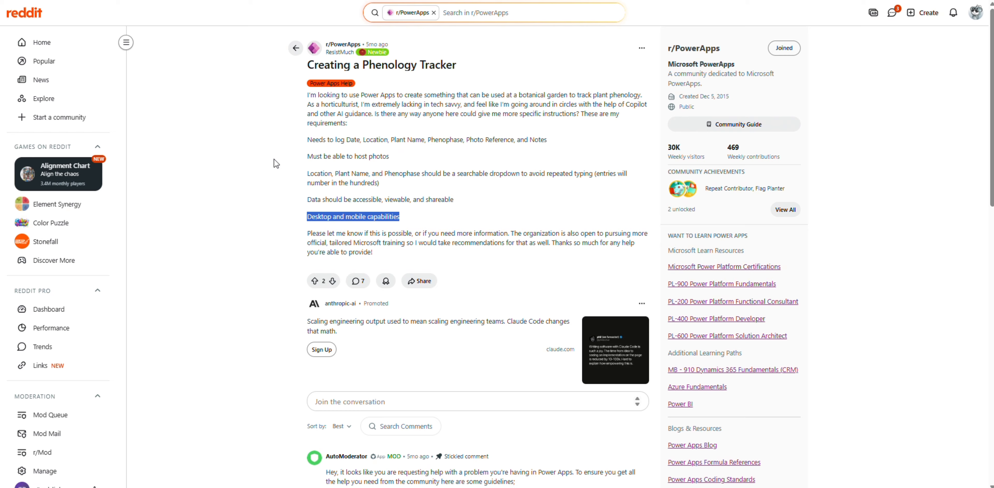
Review the Reddit post's requirements on logged fields, photo hosting, and desktop and mobile capabilities.
{"action": "left_click", "coordinate": [333, 142]}
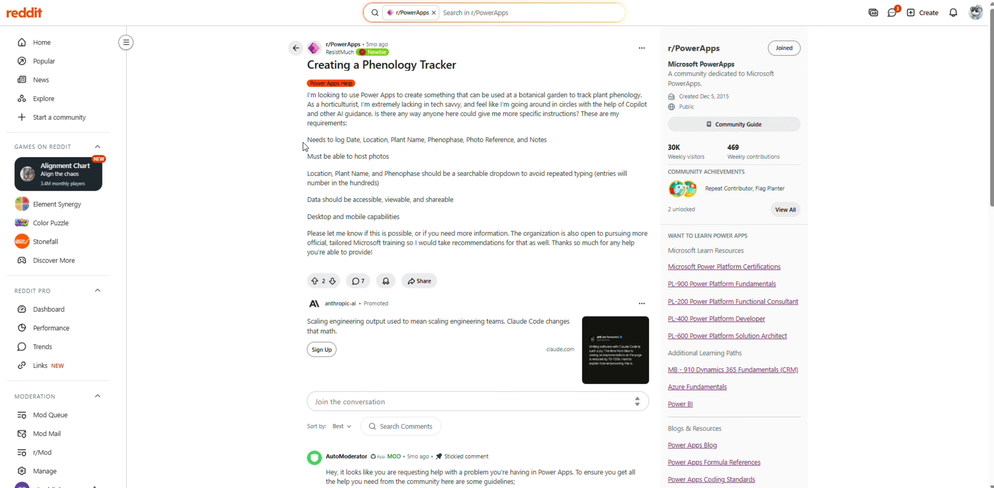
{"action": "left_click_drag", "start_coordinate": [304, 143], "coordinate": [550, 144]}
{"action": "triple_click", "coordinate": [348, 216]}
{"action": "left_click", "coordinate": [360, 180]}
{"action": "triple_click", "coordinate": [340, 155]}
{"action": "left_click", "coordinate": [341, 181]}
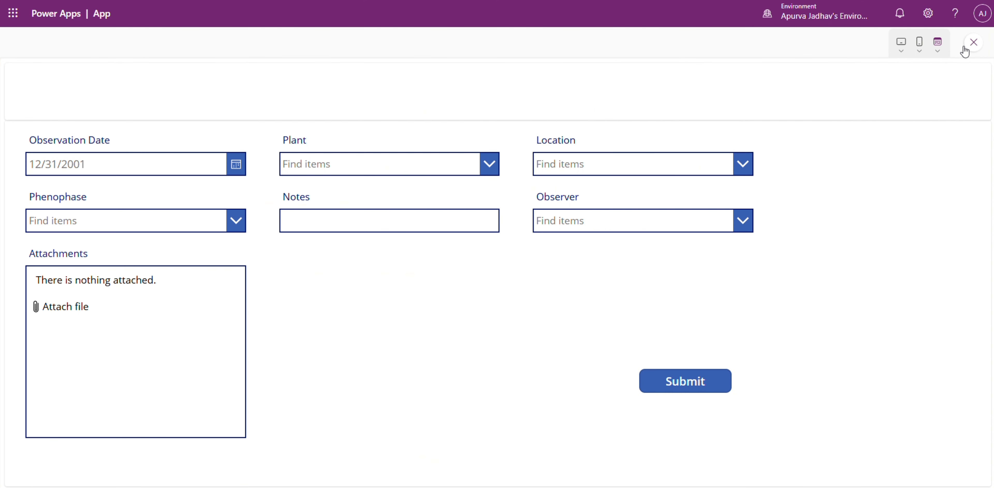
Return to Power Apps, close the preview and add a new screen with the Sidebar layout.
{"action": "left_click", "coordinate": [968, 39]}
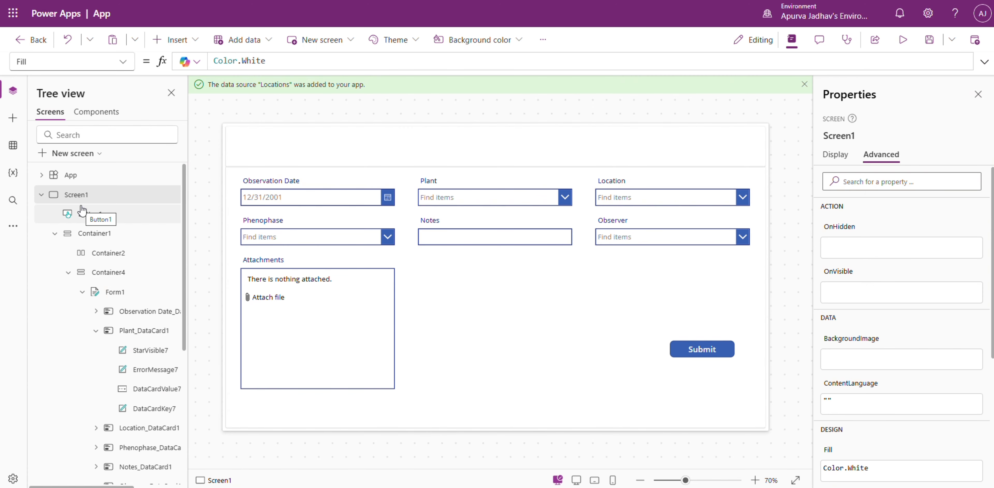
{"action": "left_click", "coordinate": [40, 195]}
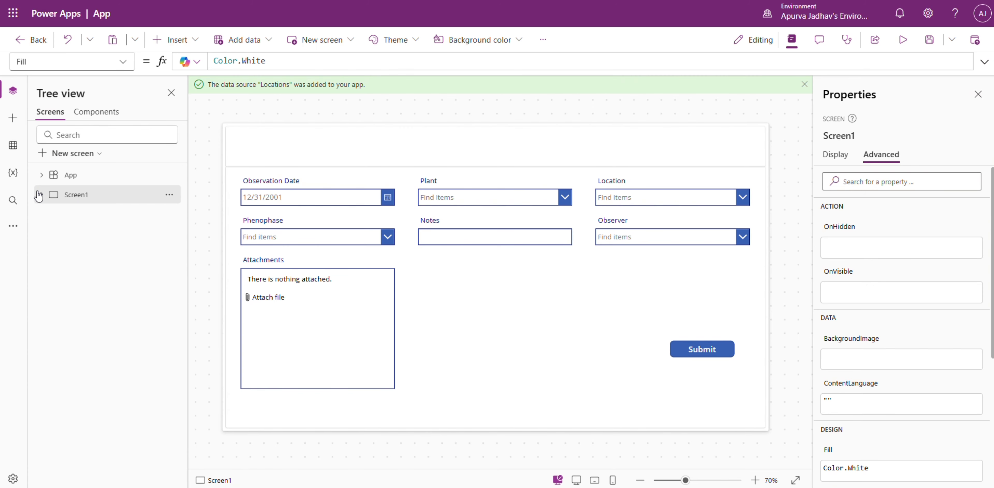
{"action": "left_click", "coordinate": [69, 154]}
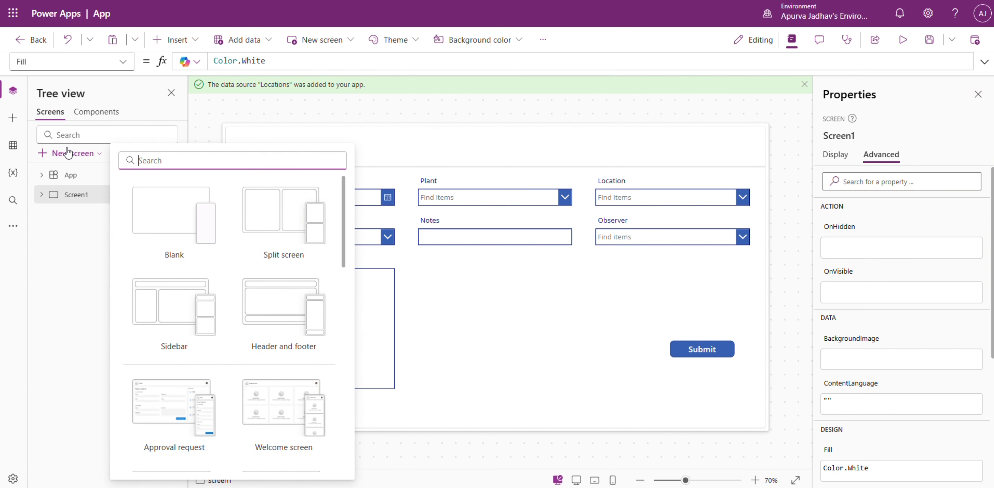
{"action": "left_click", "coordinate": [182, 336]}
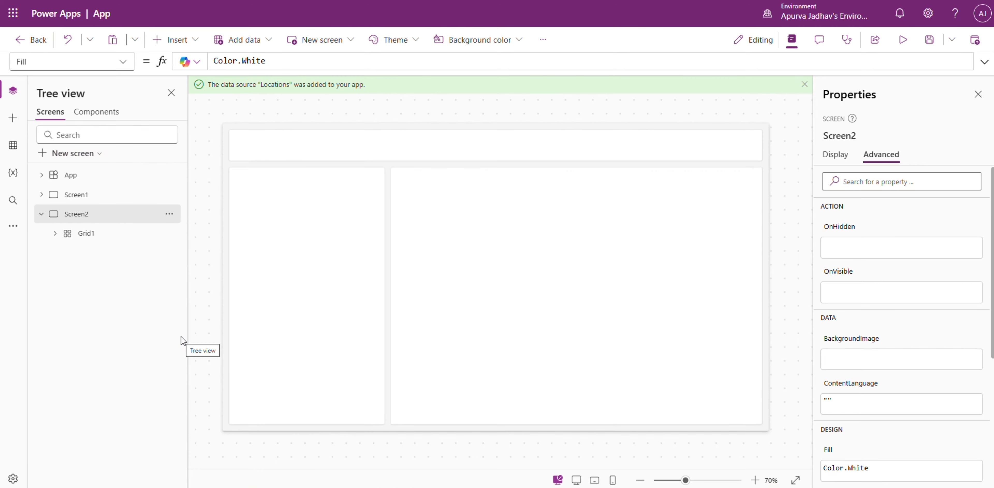
Insert a vertical gallery in the new screen's sidebar container and connect it to the Observations list.
{"action": "left_click", "coordinate": [330, 310]}
{"action": "left_click", "coordinate": [305, 299]}
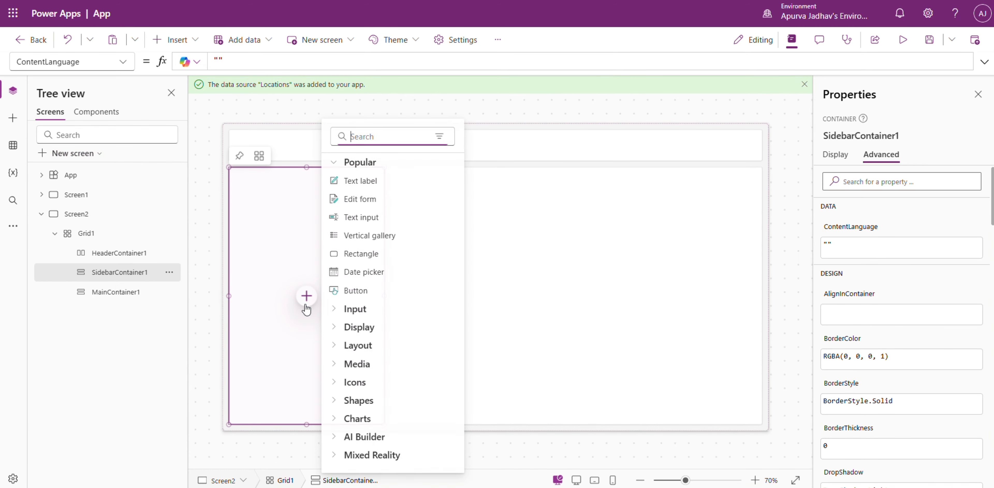
{"action": "left_click", "coordinate": [372, 230]}
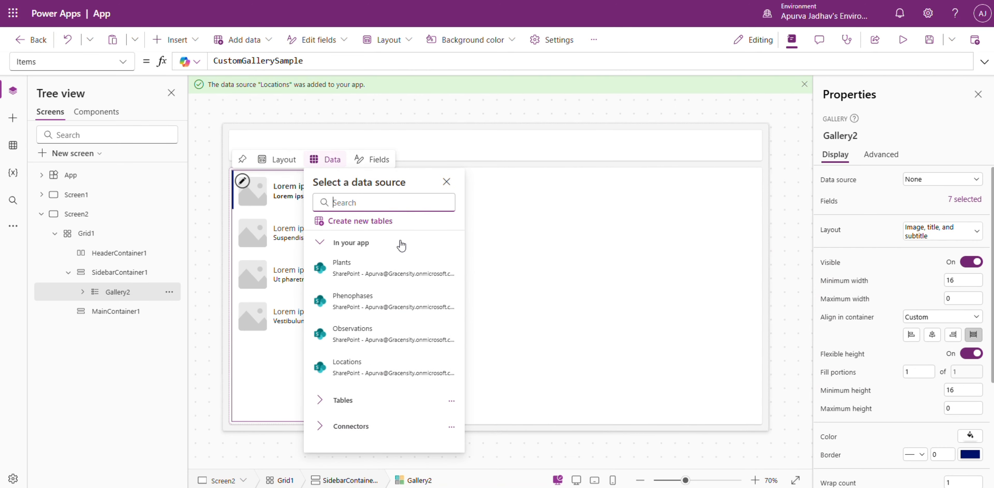
{"action": "left_click", "coordinate": [644, 336]}
{"action": "left_click", "coordinate": [371, 353]}
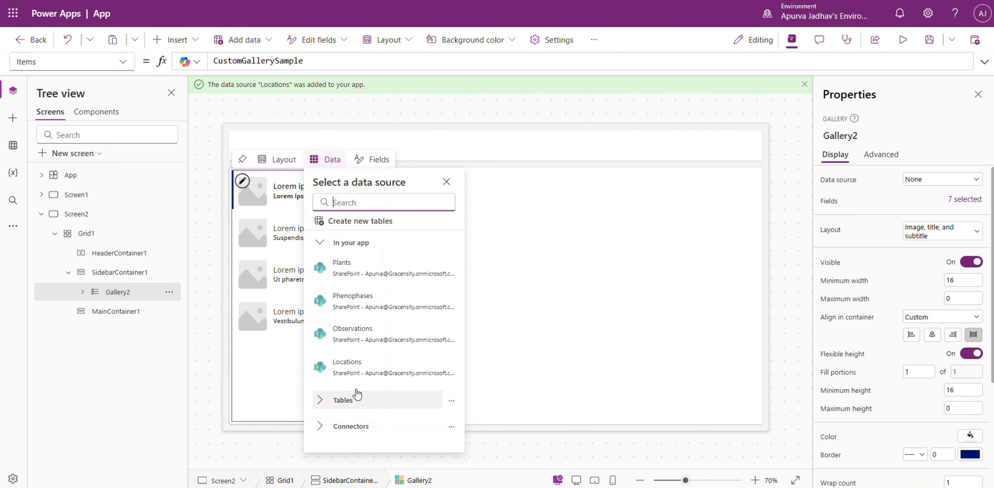
{"action": "left_click", "coordinate": [350, 361]}
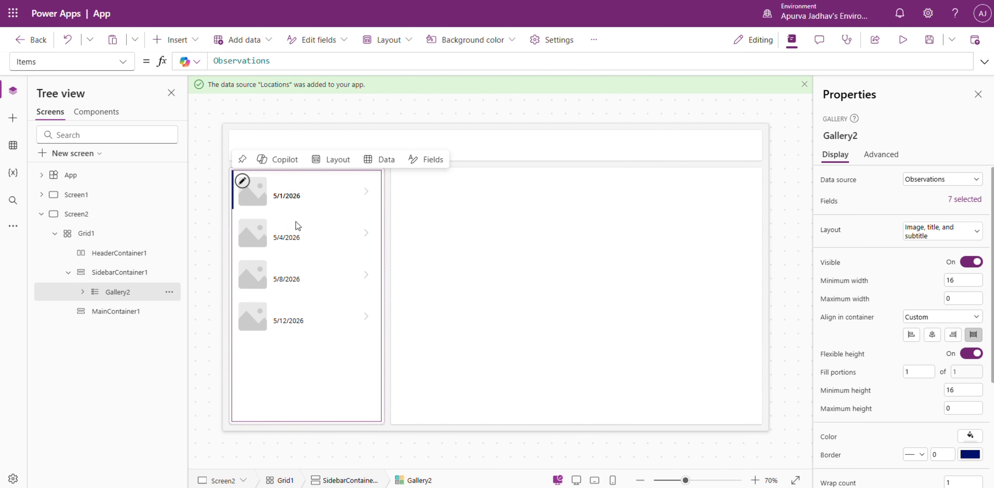
Set the gallery image's Image formula to First(ThisItem.Attachments).Value.
{"action": "left_click", "coordinate": [261, 200]}
{"action": "double_click", "coordinate": [250, 61]}
{"action": "type", "text": "ThisItem."}
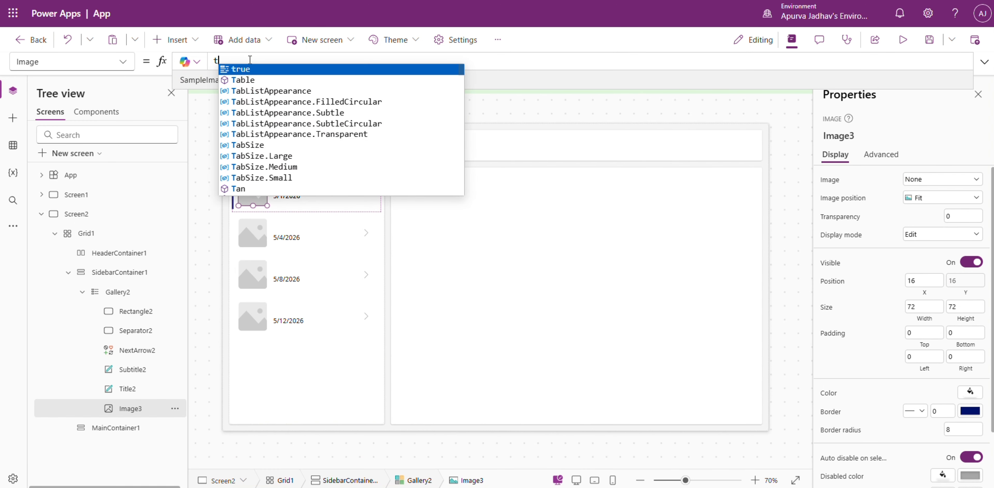
{"action": "type", "text": "A"}
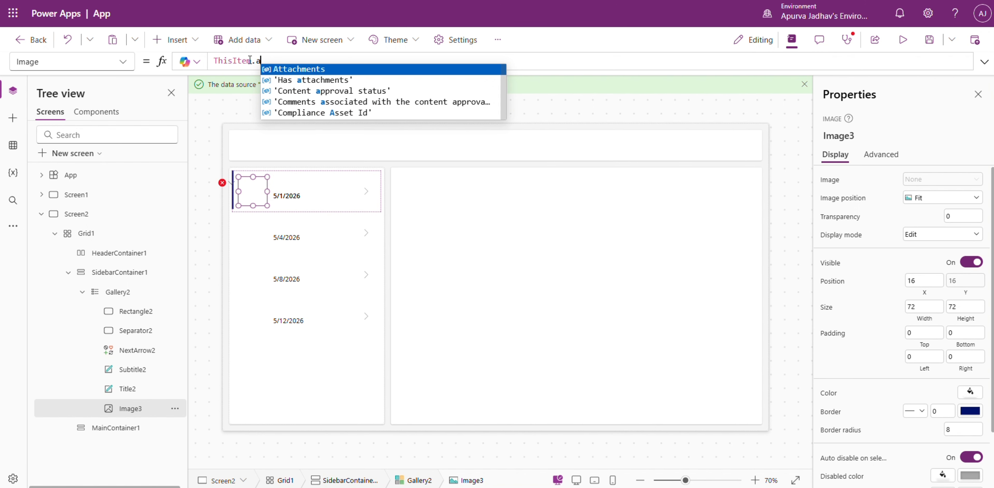
{"action": "key", "text": "Tab"}
{"action": "type", "text": "First("}
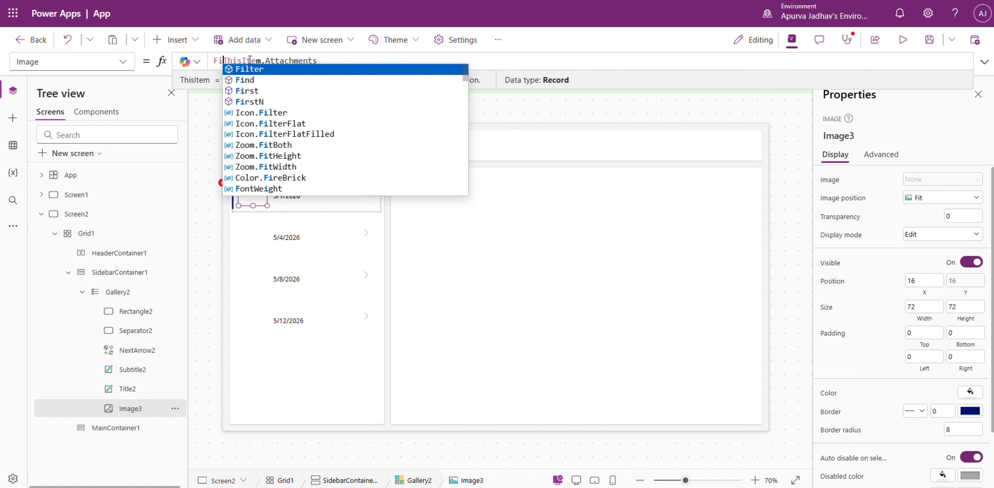
{"action": "left_click", "coordinate": [509, 66]}
{"action": "type", "text": ").Value"}
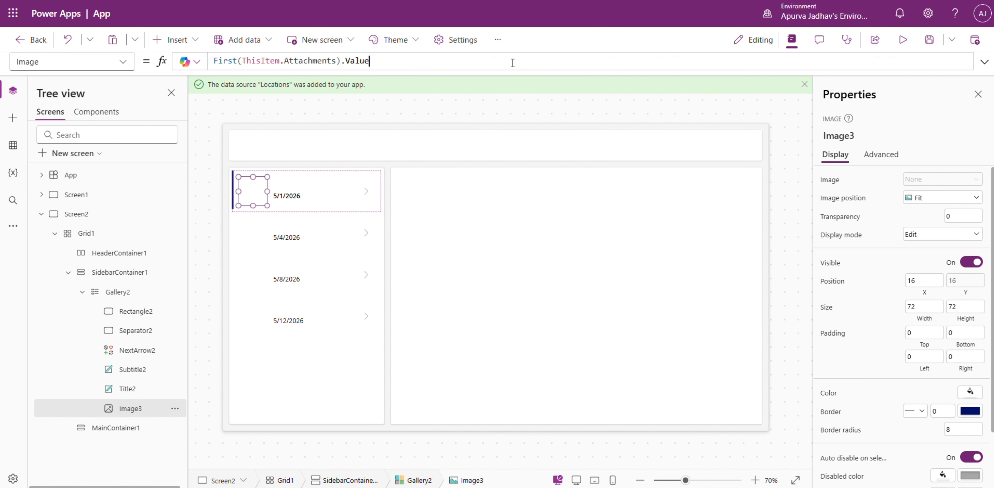
Set the gallery image's position to Fill.
{"action": "left_click", "coordinate": [287, 183]}
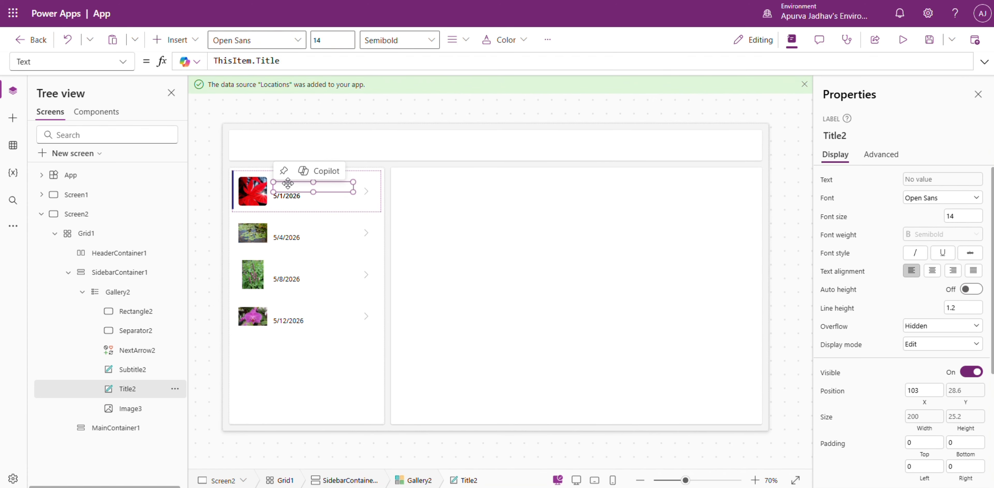
{"action": "left_click", "coordinate": [253, 191]}
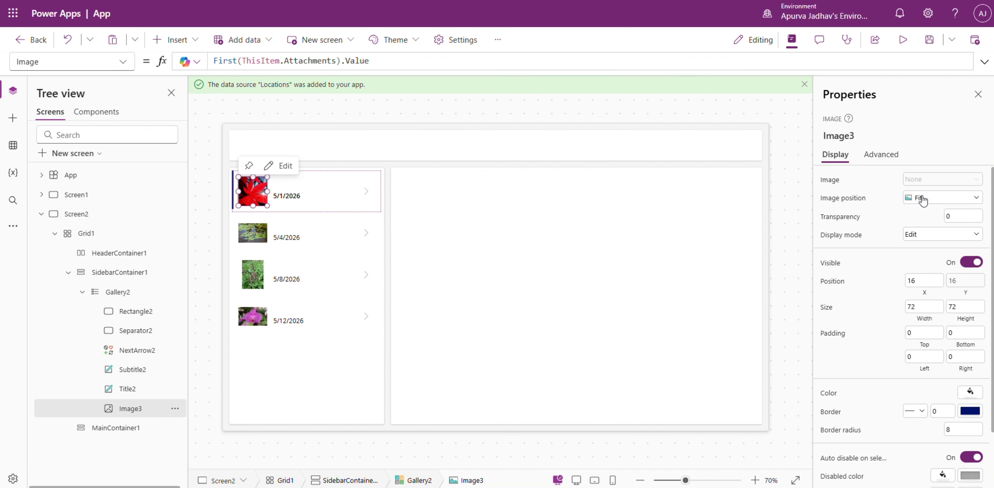
{"action": "left_click", "coordinate": [923, 200]}
{"action": "left_click", "coordinate": [923, 228]}
Set the gallery title label's Text formula to ThisItem.Plant.Value.
{"action": "left_click", "coordinate": [309, 186]}
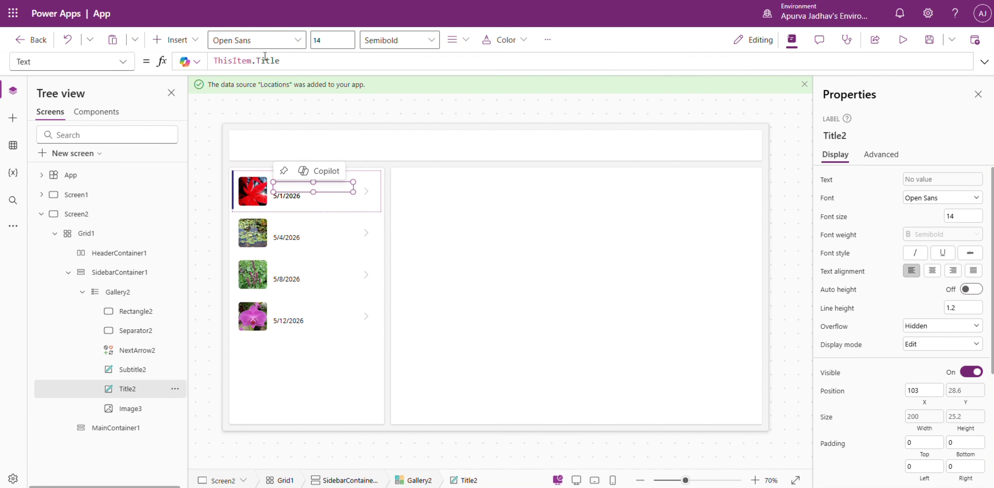
{"action": "left_click", "coordinate": [268, 63]}
{"action": "key", "text": "ctrl+a"}
{"action": "type", "text": "ThisItem"}
{"action": "key", "text": "Tab"}
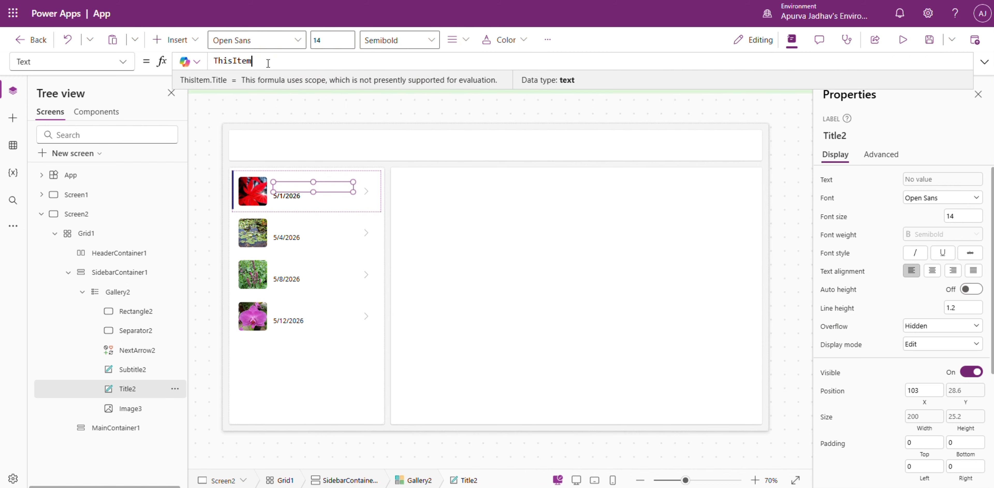
{"action": "type", "text": ".Plant"}
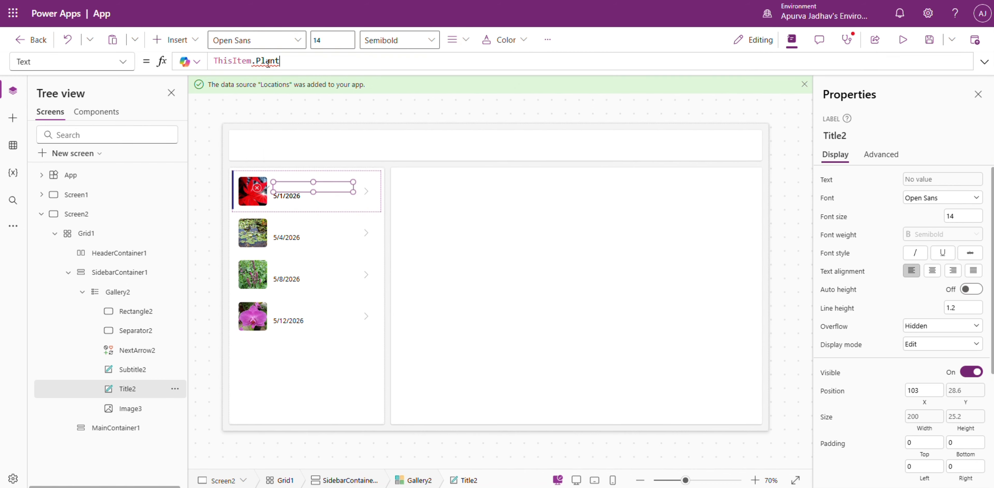
{"action": "type", "text": ".Value"}
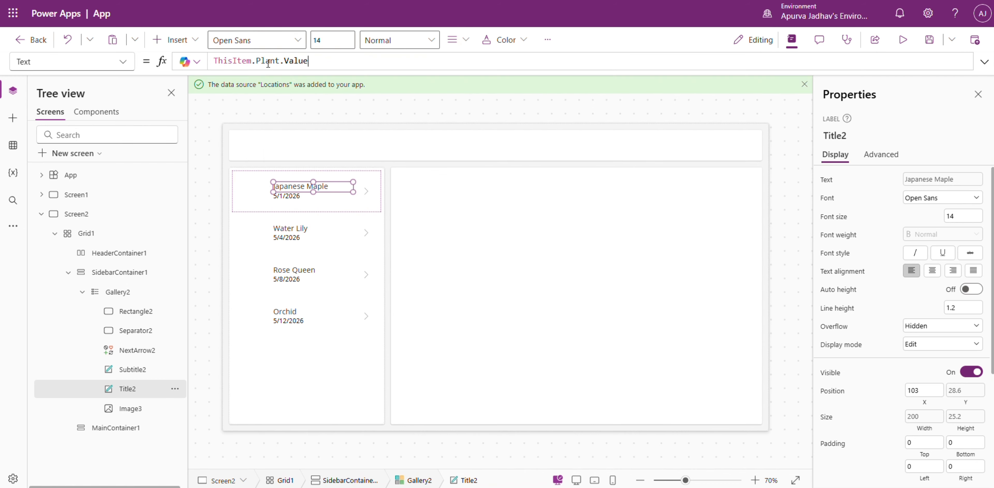
Set the gallery subtitle label's Text formula to ThisItem.Phenophase.Value.
{"action": "left_click", "coordinate": [282, 197]}
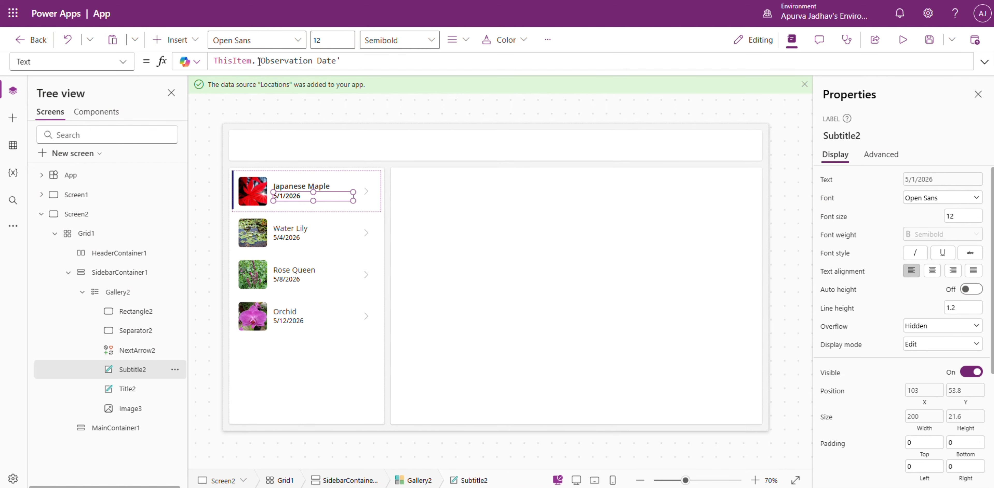
{"action": "left_click_drag", "start_coordinate": [257, 61], "coordinate": [435, 66]}
{"action": "key", "text": "BackSpace"}
{"action": "type", "text": "Phenophase"}
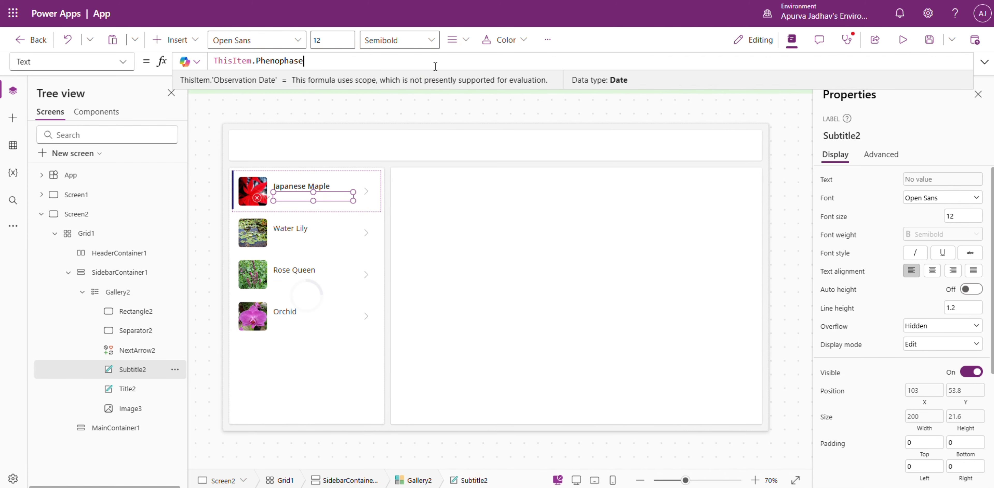
{"action": "type", "text": ".Value"}
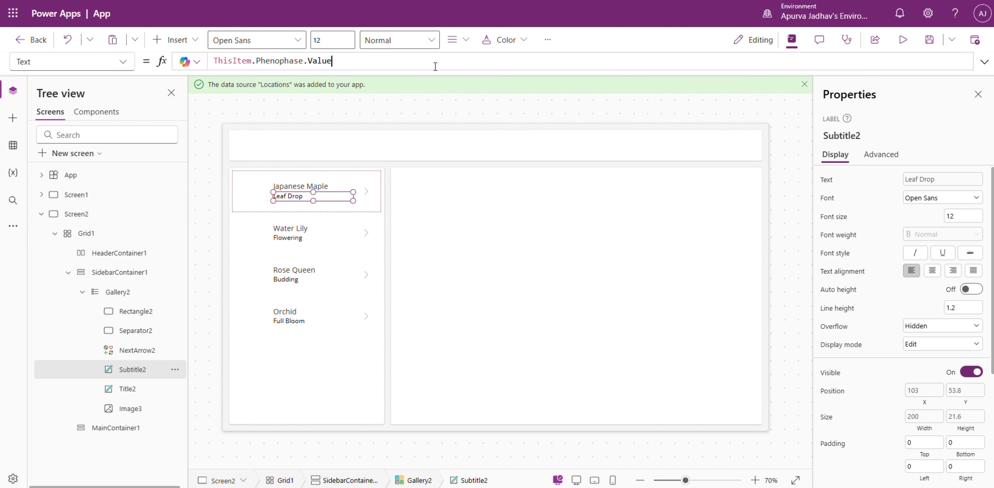
Insert an edit form connected to the Observations list in the main container and remove its Title and Content type fields.
{"action": "left_click", "coordinate": [577, 371]}
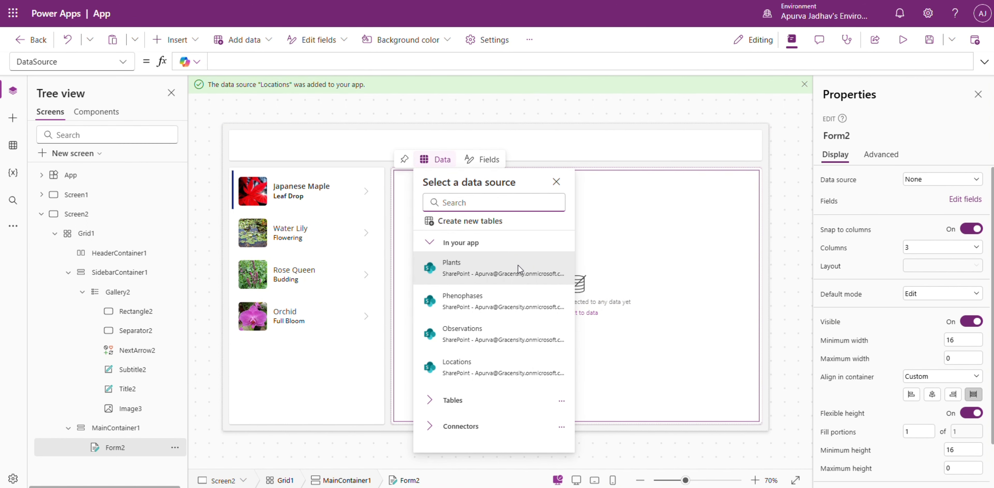
{"action": "left_click", "coordinate": [481, 342]}
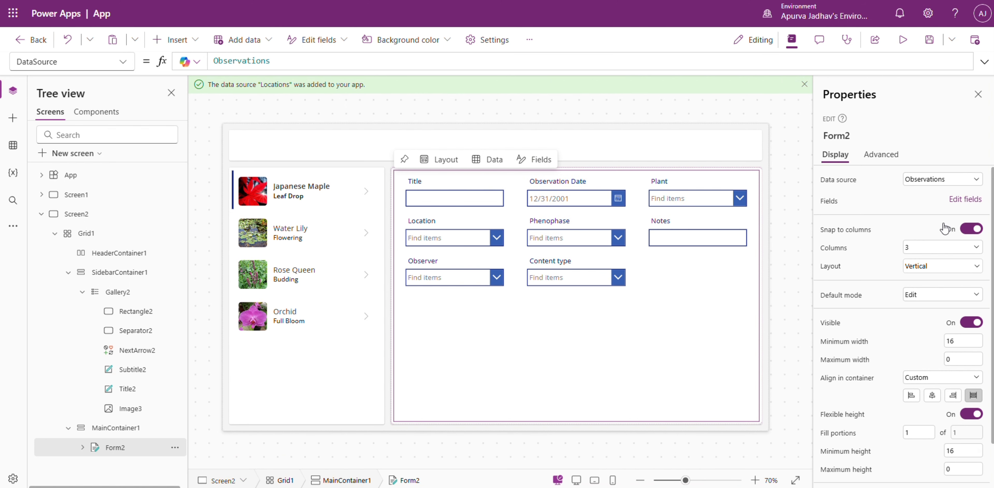
{"action": "left_click", "coordinate": [960, 199]}
{"action": "left_click", "coordinate": [799, 180]}
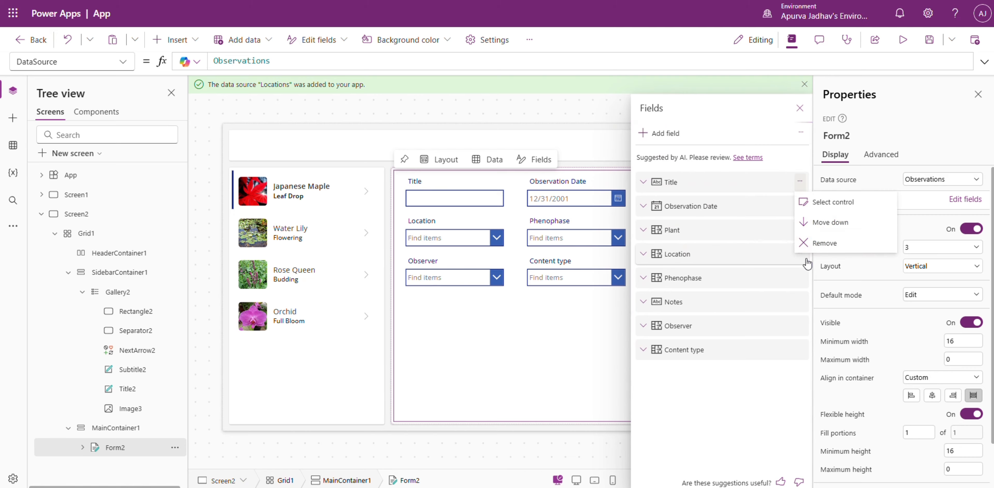
{"action": "left_click", "coordinate": [824, 243]}
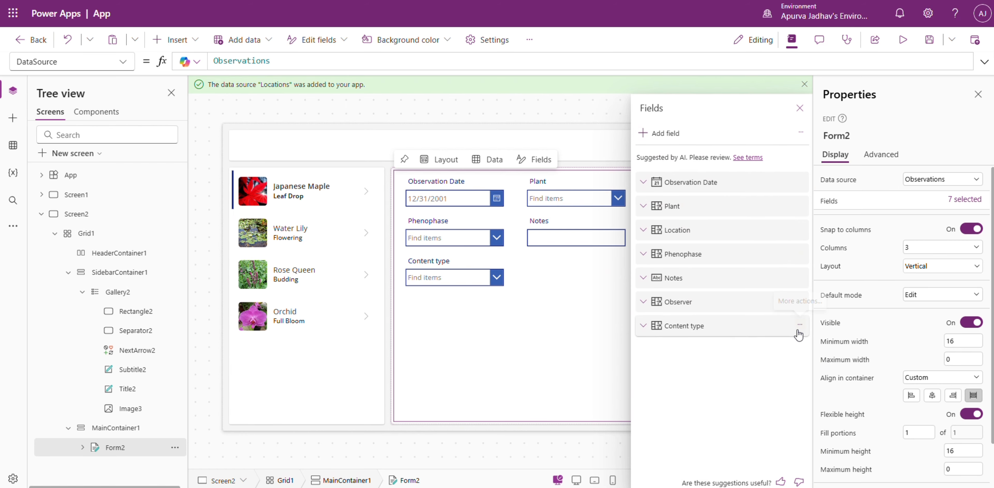
{"action": "left_click", "coordinate": [799, 326]}
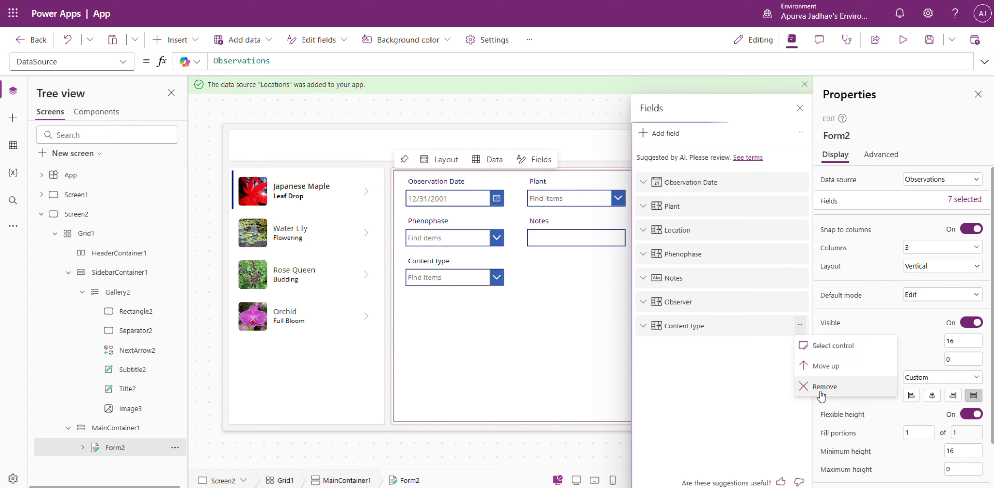
{"action": "left_click", "coordinate": [802, 388]}
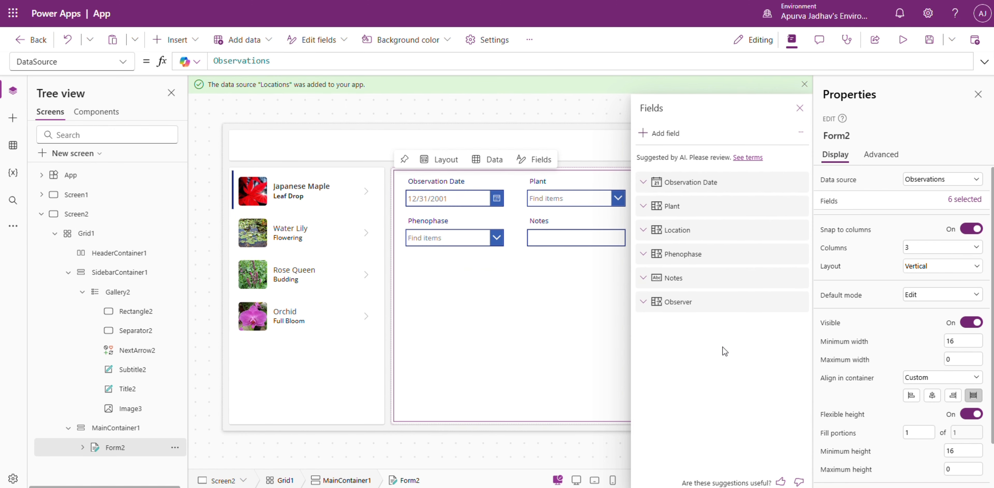
Add the Attachments field to the new edit form.
{"action": "left_click", "coordinate": [658, 135]}
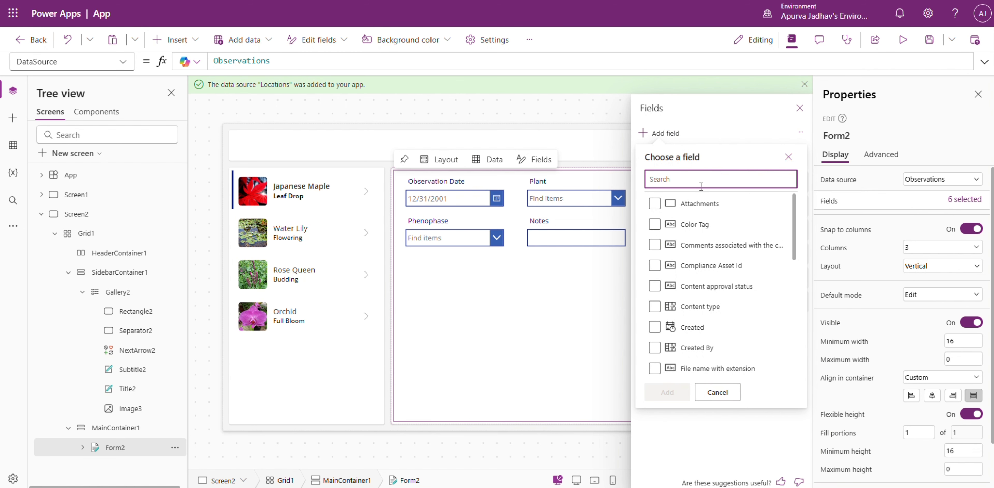
{"action": "left_click", "coordinate": [655, 204]}
{"action": "left_click", "coordinate": [667, 391]}
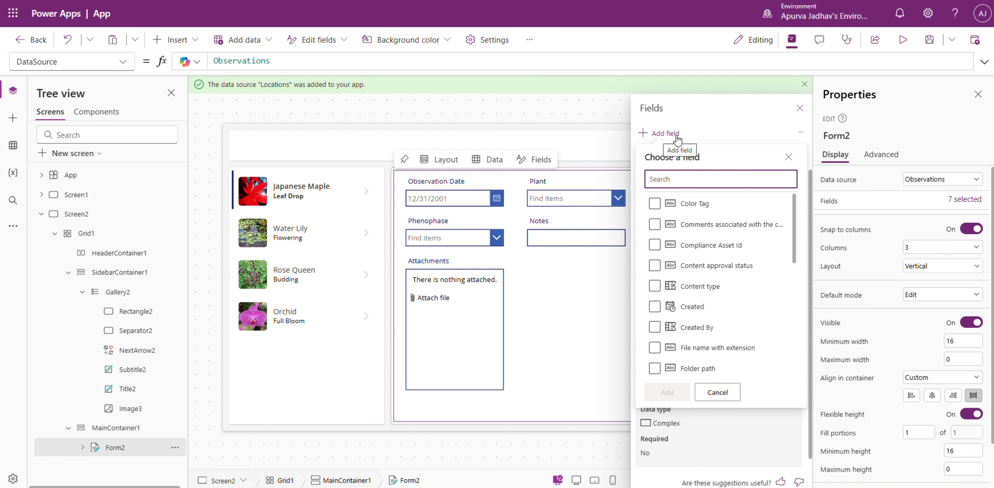
Add a custom card to the edit form and insert an image control in it.
{"action": "left_click", "coordinate": [804, 136]}
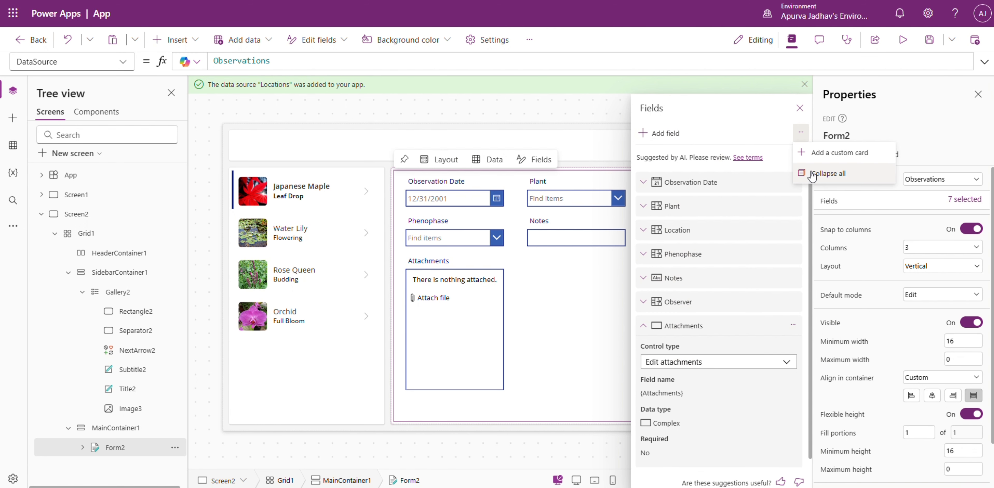
{"action": "left_click", "coordinate": [810, 153]}
{"action": "left_click", "coordinate": [559, 329]}
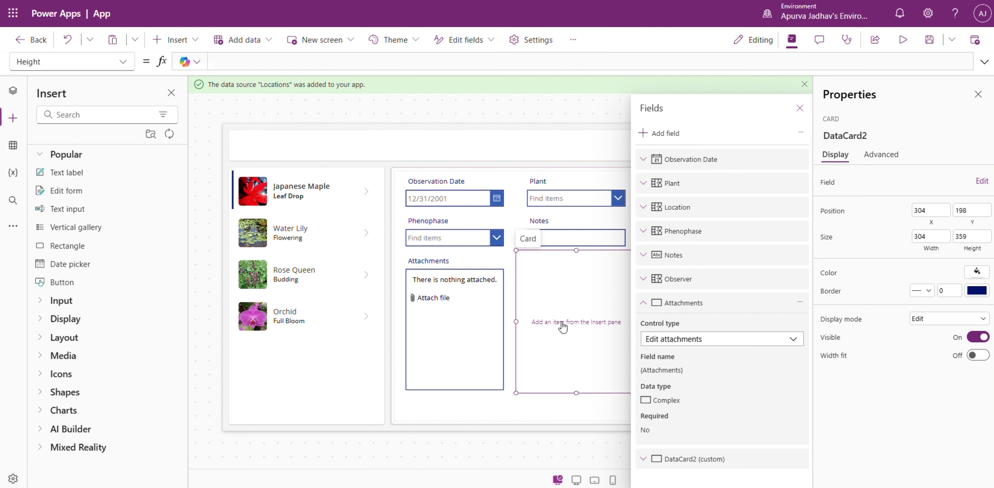
{"action": "left_click", "coordinate": [85, 116]}
{"action": "type", "text": "im"}
{"action": "left_click", "coordinate": [83, 206]}
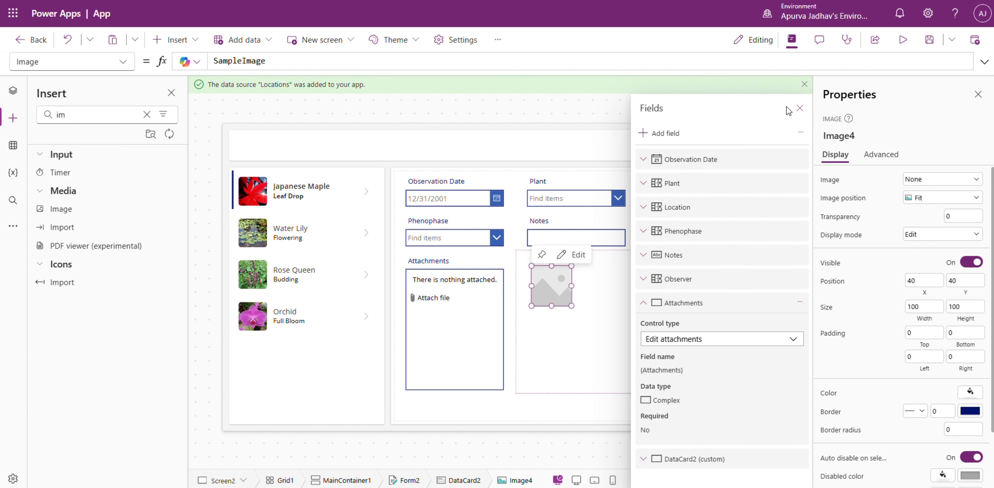
Enlarge and reposition the image to fill the custom card, about 300 wide by 319 high.
{"action": "left_click", "coordinate": [800, 108]}
{"action": "left_click_drag", "start_coordinate": [572, 305], "coordinate": [632, 401]}
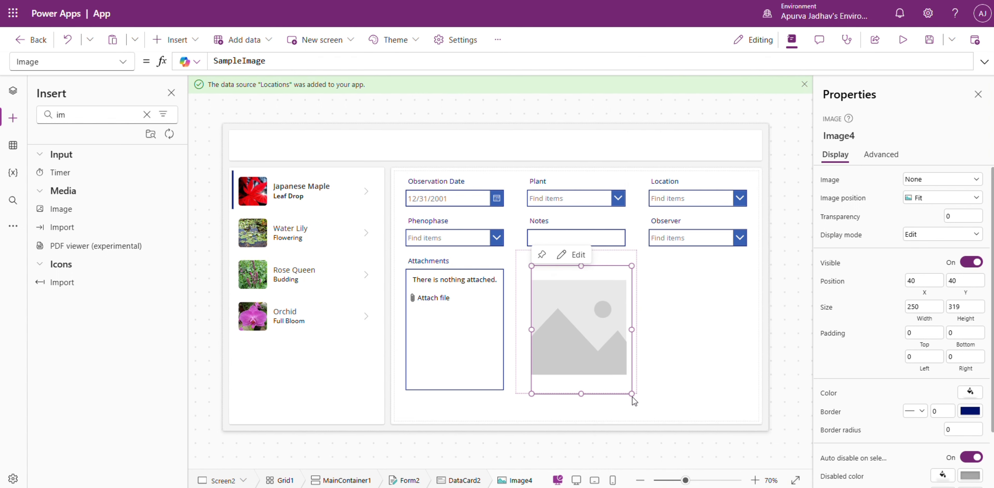
{"action": "left_click_drag", "start_coordinate": [591, 334], "coordinate": [637, 326]}
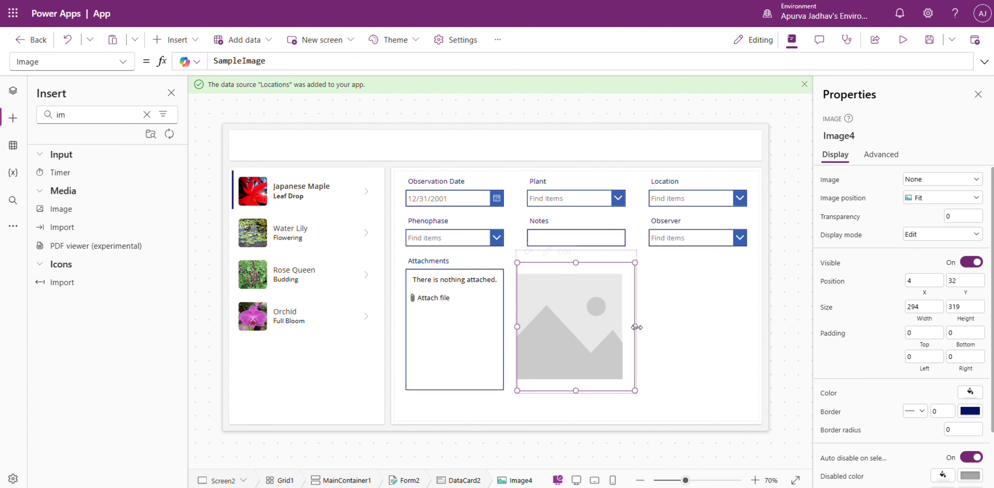
Set the custom card image's Image formula to First(ThisItem.Attachments).Value.
{"action": "double_click", "coordinate": [255, 62]}
{"action": "type", "text": "First(this"}
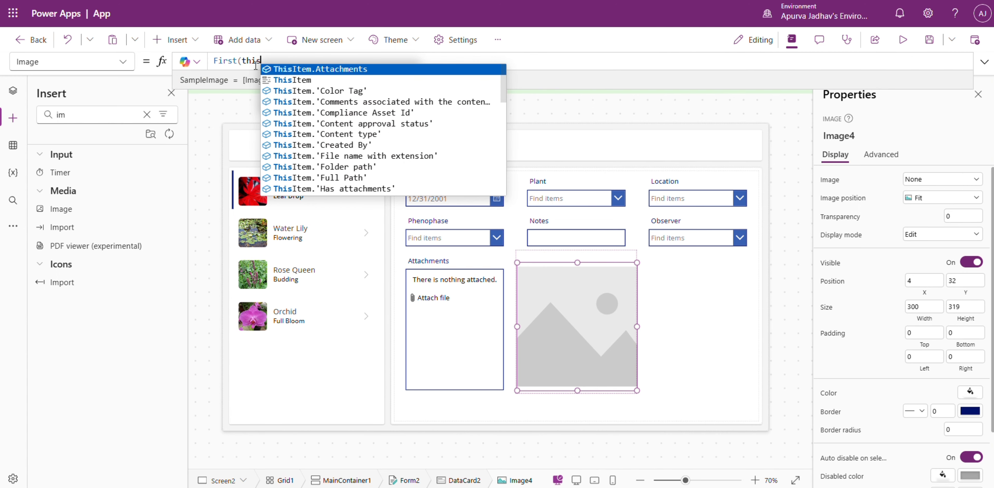
{"action": "key", "text": "Tab"}
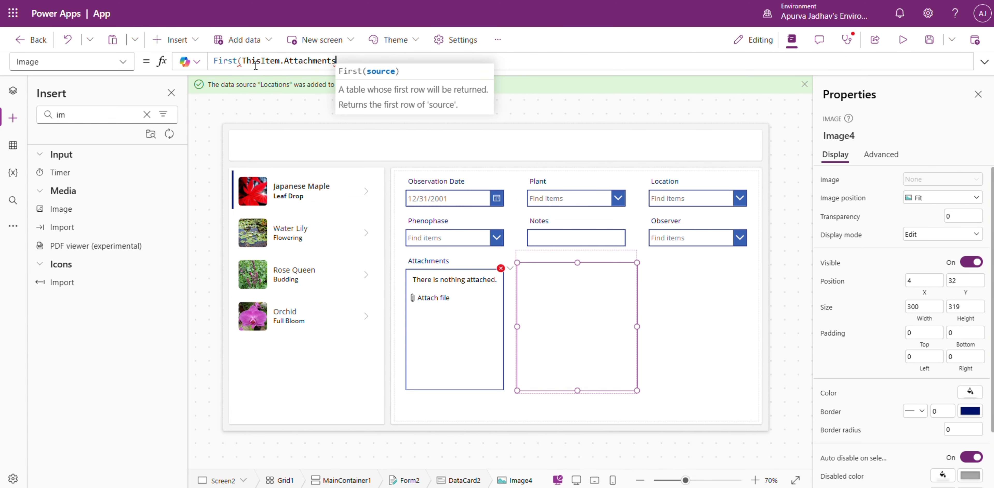
{"action": "type", "text": ")."}
{"action": "key", "text": "Down"}
{"action": "key", "text": "Down"}
{"action": "key", "text": "Down"}
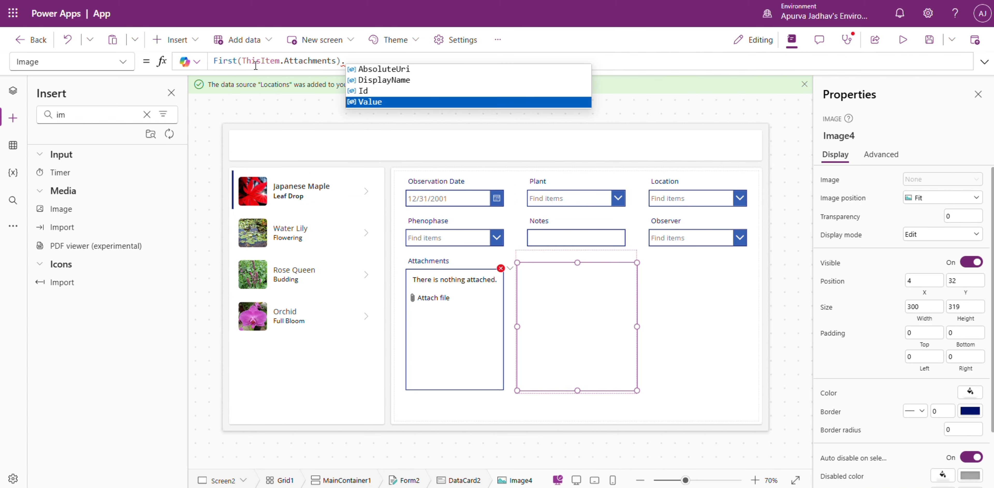
{"action": "key", "text": "Tab"}
Set the edit form's Item property to Gallery2.Selected.
{"action": "left_click", "coordinate": [701, 359]}
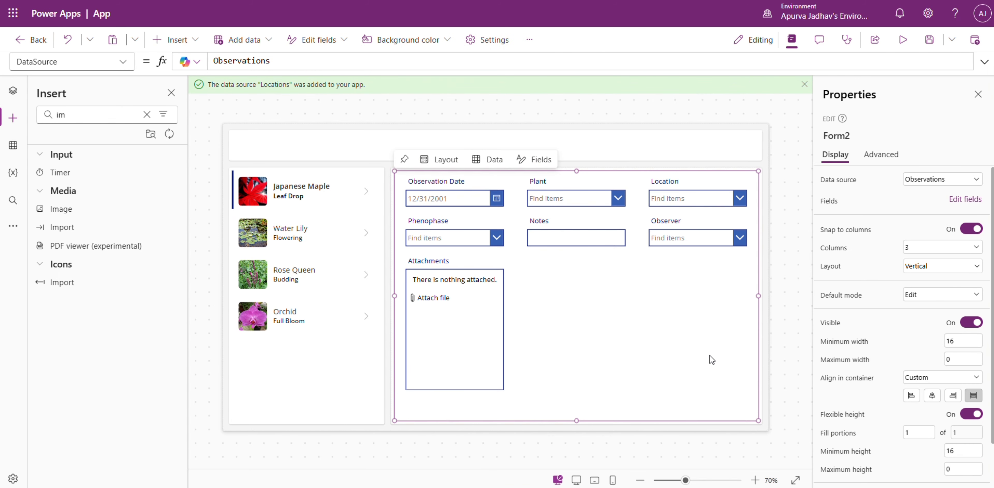
{"action": "left_click", "coordinate": [124, 62]}
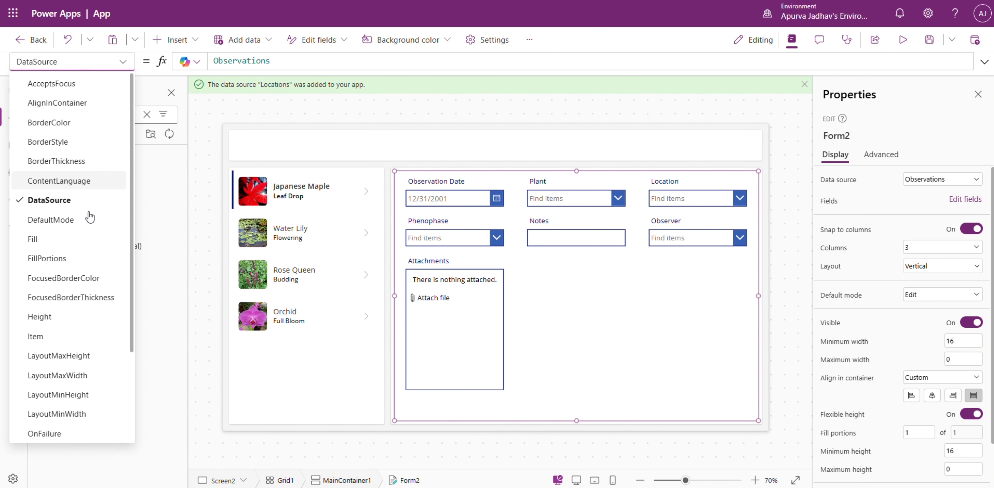
{"action": "scroll", "coordinate": [58, 270], "scroll_direction": "down", "scroll_amount": 1}
{"action": "left_click", "coordinate": [39, 285]}
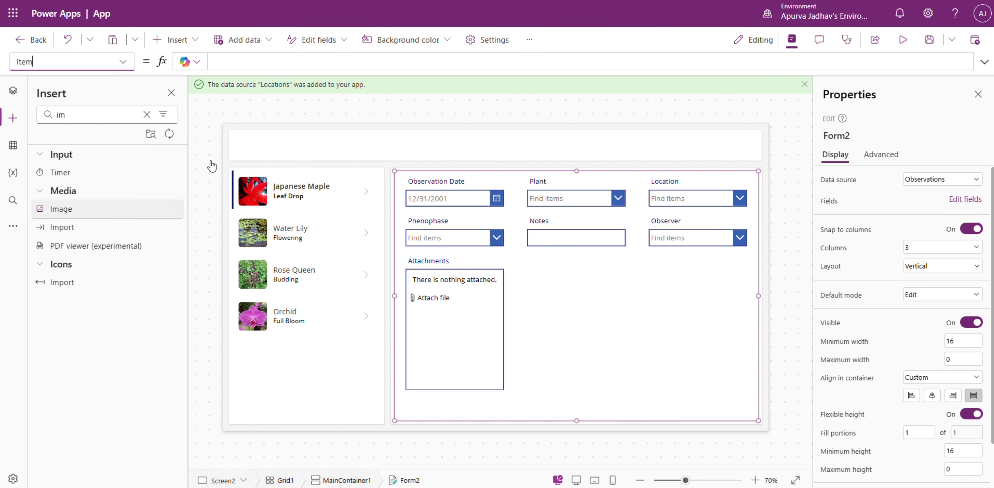
{"action": "left_click", "coordinate": [13, 90]}
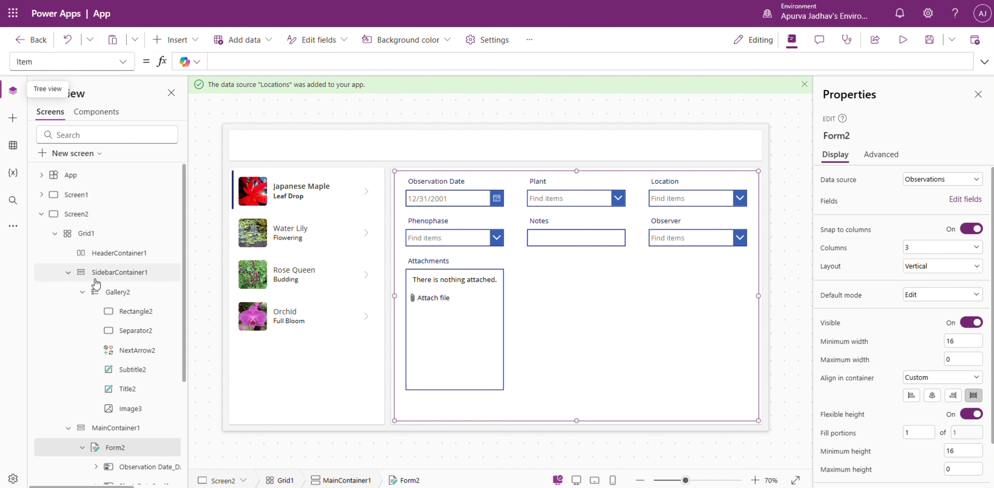
{"action": "left_click", "coordinate": [238, 62]}
{"action": "type", "text": "gallery2"}
{"action": "key", "text": "Tab"}
{"action": "type", "text": "."}
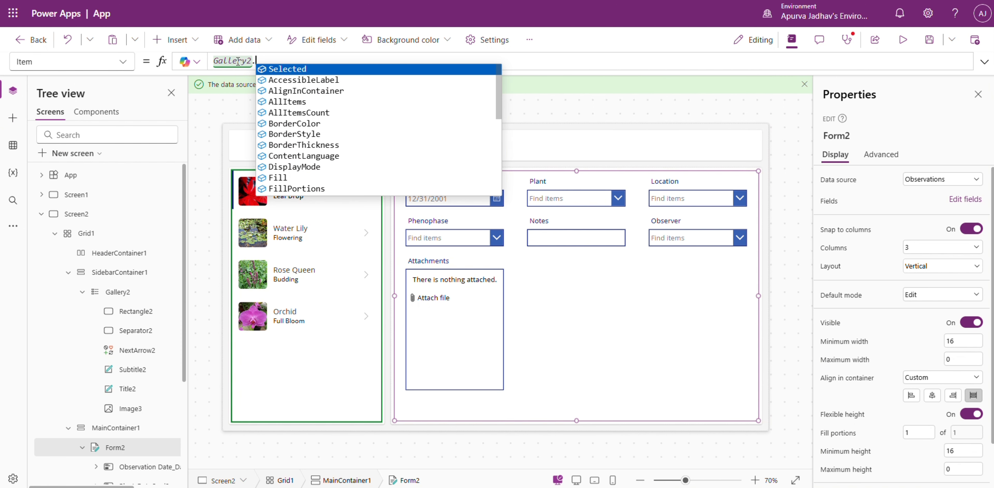
{"action": "key", "text": "Tab"}
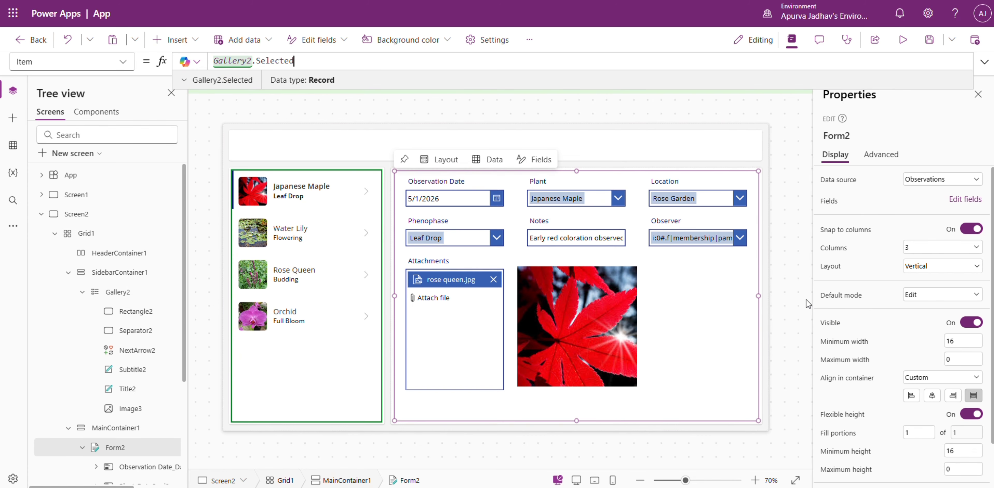
{"action": "left_click", "coordinate": [791, 292]}
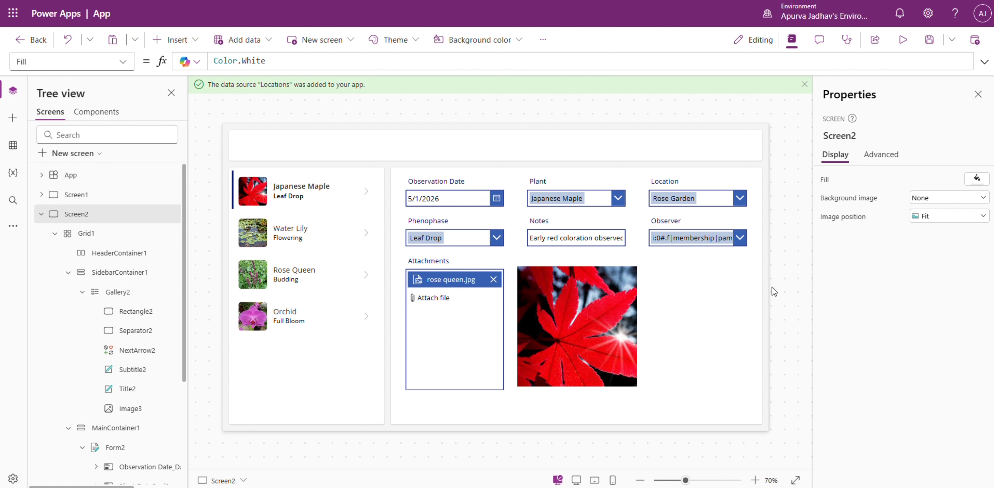
Set the Observer combo box's primary text and search field to DisplayName.
{"action": "left_click", "coordinate": [739, 242]}
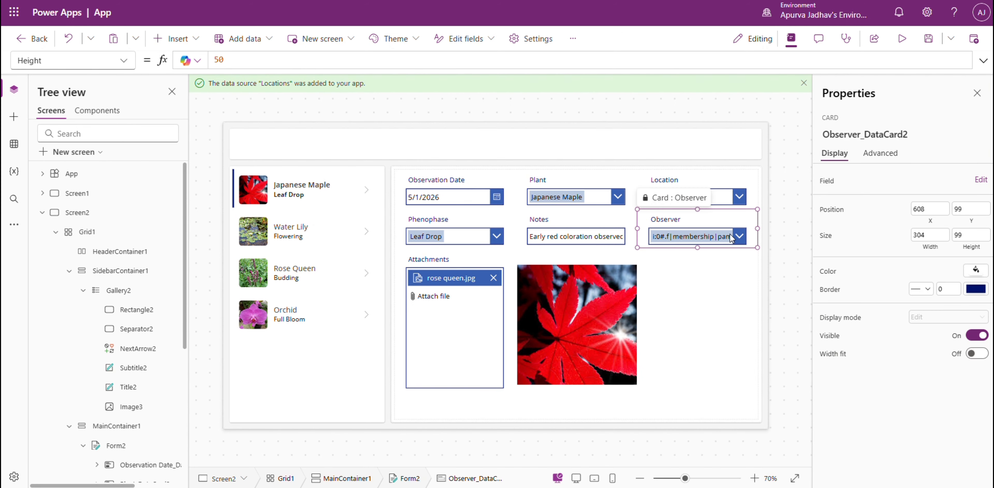
{"action": "left_click", "coordinate": [737, 239]}
{"action": "left_click", "coordinate": [974, 216]}
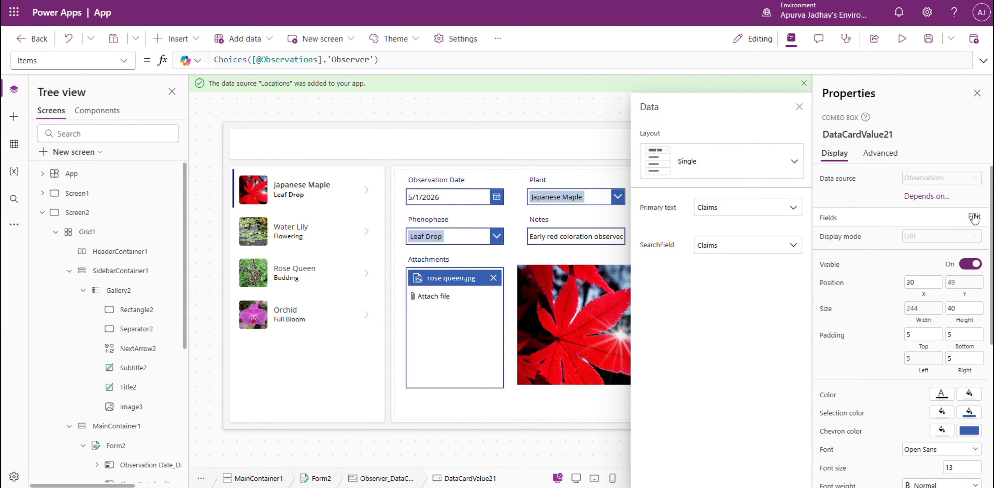
{"action": "left_click", "coordinate": [764, 209]}
{"action": "left_click", "coordinate": [738, 251]}
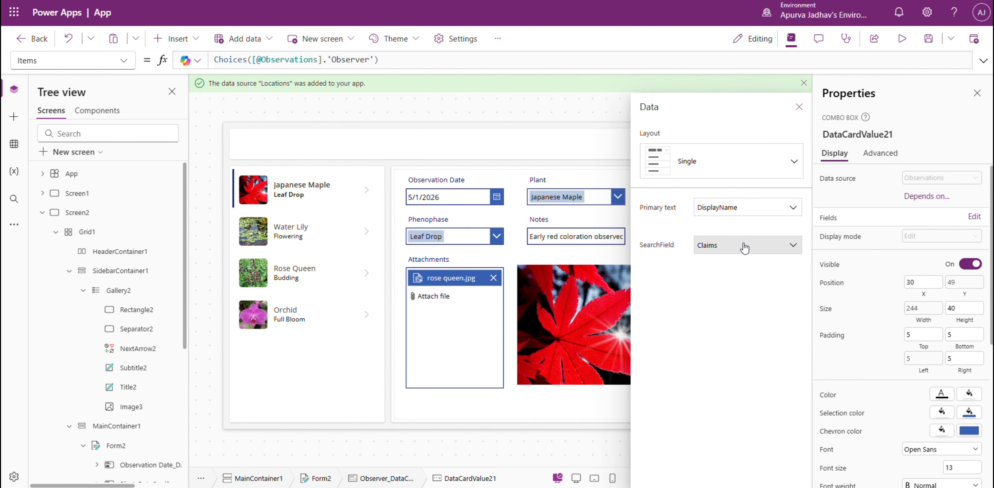
{"action": "left_click", "coordinate": [737, 250]}
{"action": "left_click", "coordinate": [729, 279]}
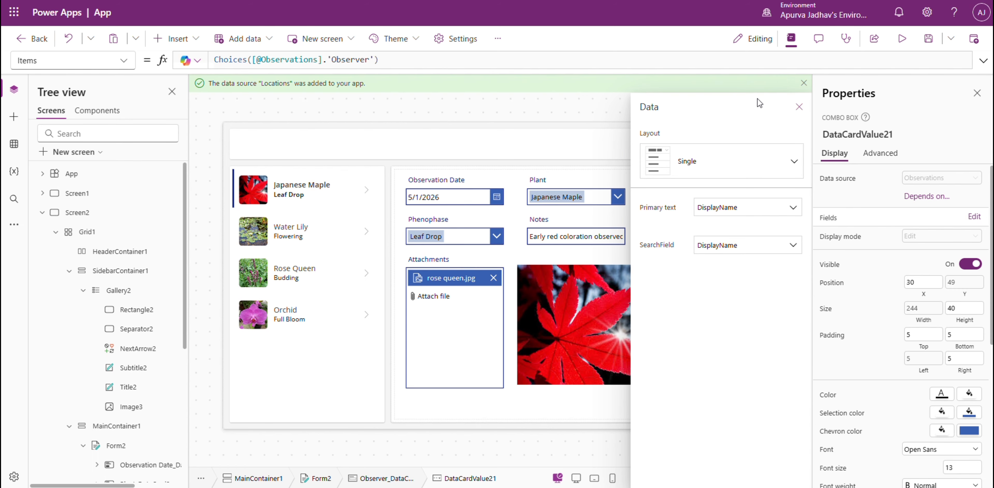
{"action": "left_click", "coordinate": [798, 105]}
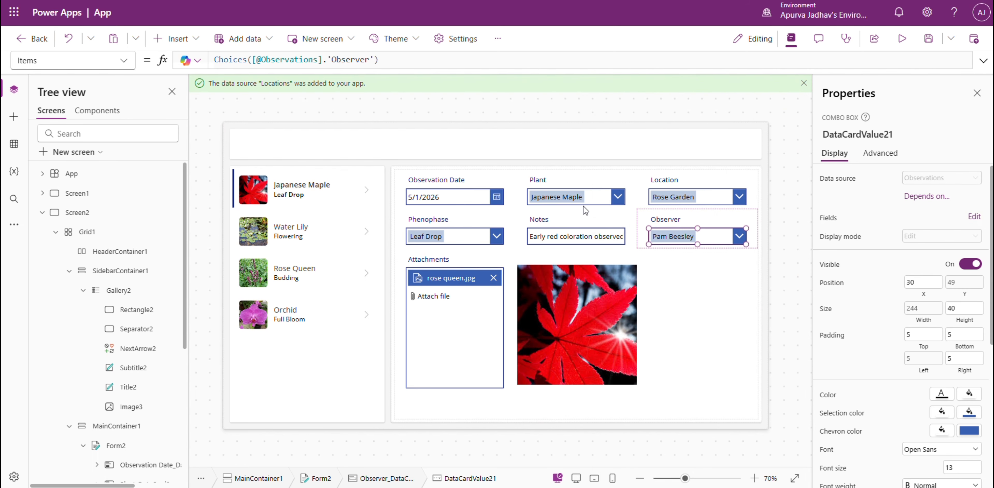
Select the Water Lily, Rose Queen and Orchid observations in the gallery to check the linked form.
{"action": "left_click", "coordinate": [372, 233], "text": "alt"}
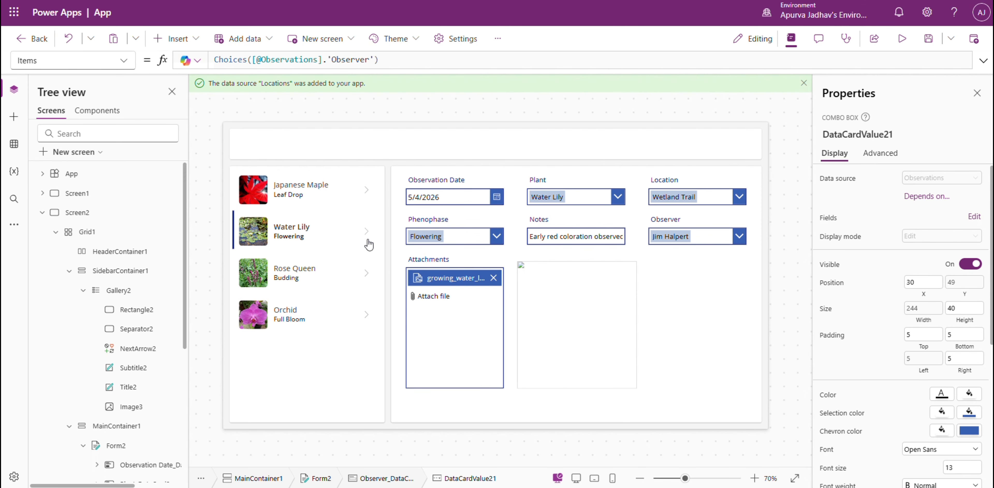
{"action": "left_click", "coordinate": [369, 280], "text": "alt"}
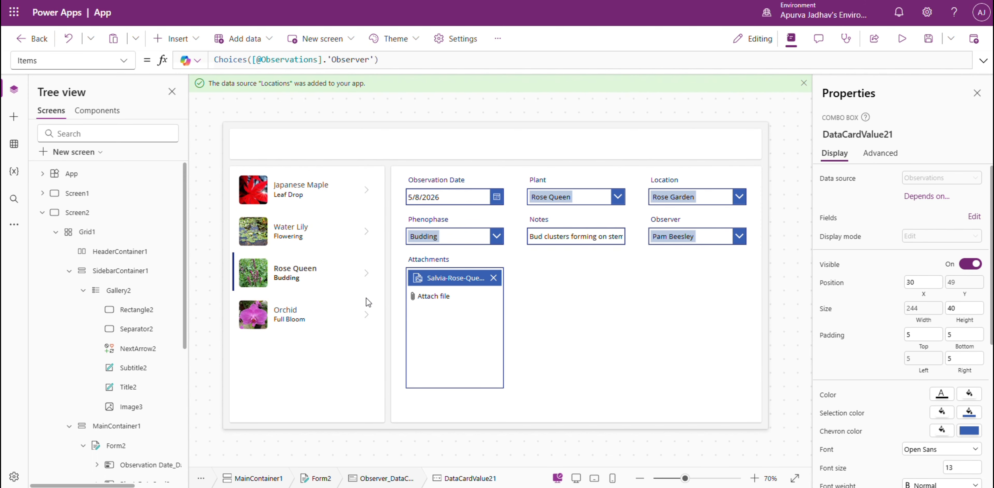
{"action": "left_click", "coordinate": [367, 322], "text": "alt"}
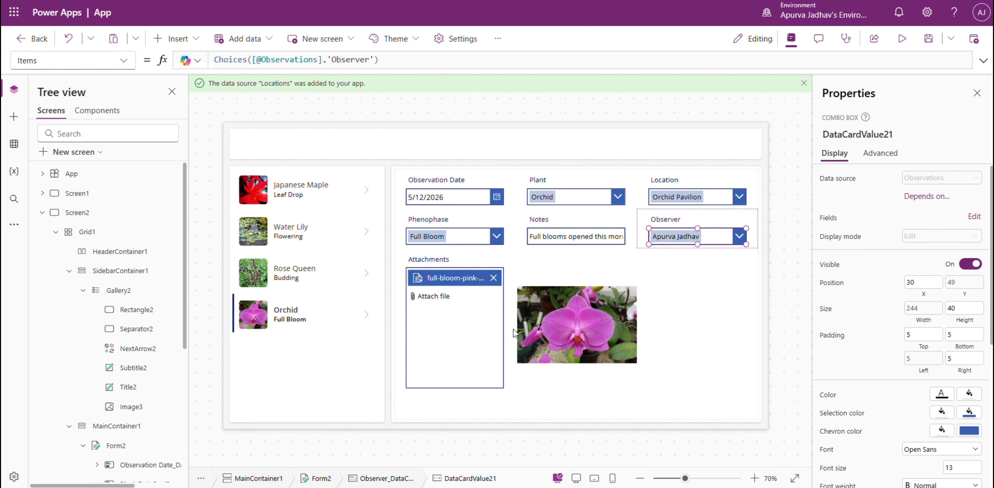
Set the image position of the picture in the form's custom card to Fill.
{"action": "left_click", "coordinate": [563, 320]}
{"action": "left_click", "coordinate": [563, 320]}
{"action": "left_click", "coordinate": [941, 196]}
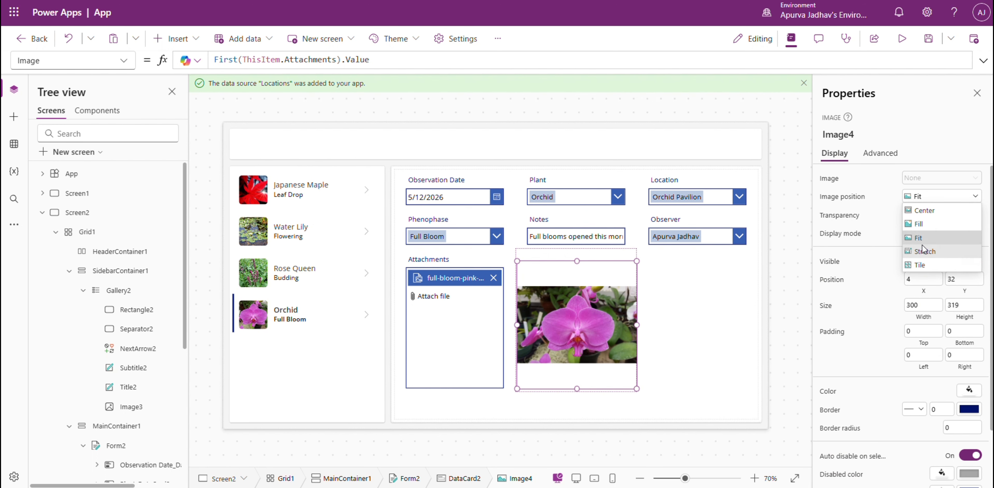
{"action": "left_click", "coordinate": [923, 221]}
{"action": "left_click", "coordinate": [792, 253]}
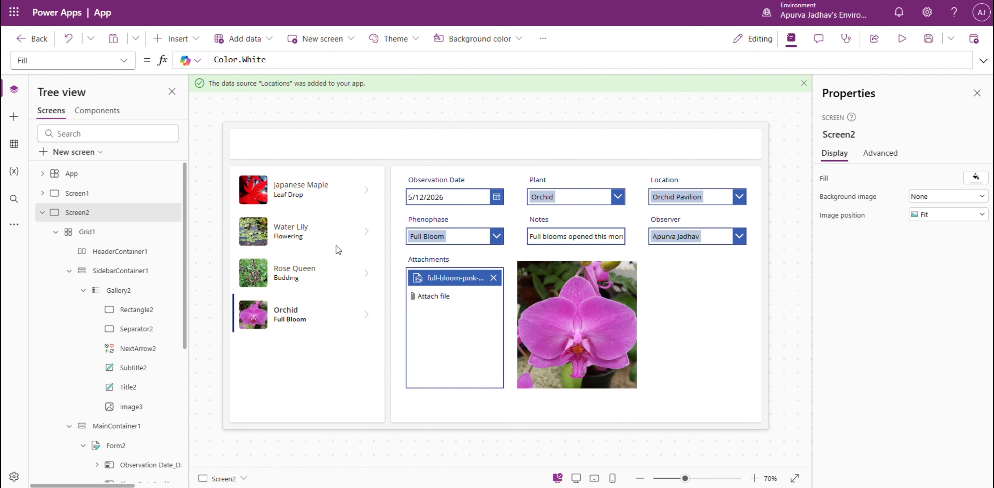
Select the Rose Queen, Water Lily and Japanese Maple observations in the gallery to check how their images fill the card.
{"action": "left_click", "coordinate": [365, 268], "text": "alt"}
{"action": "left_click", "coordinate": [366, 234], "text": "alt"}
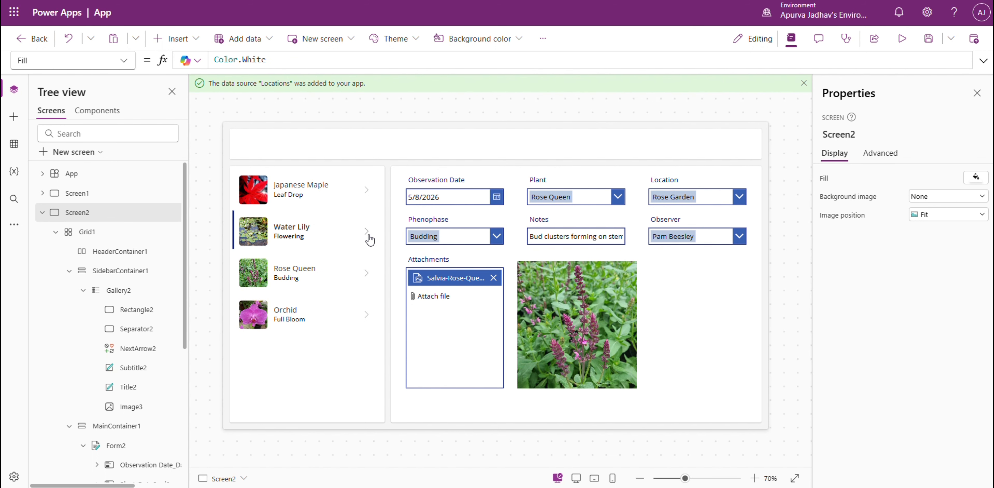
{"action": "left_click", "coordinate": [362, 196], "text": "alt"}
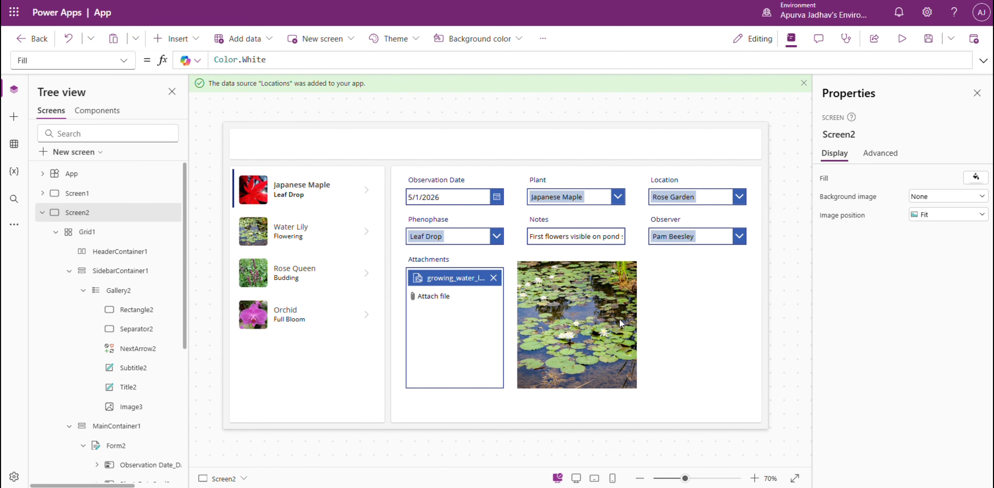
Set the observation detail form to a 2-column layout.
{"action": "left_click", "coordinate": [718, 377]}
{"action": "left_click", "coordinate": [936, 247]}
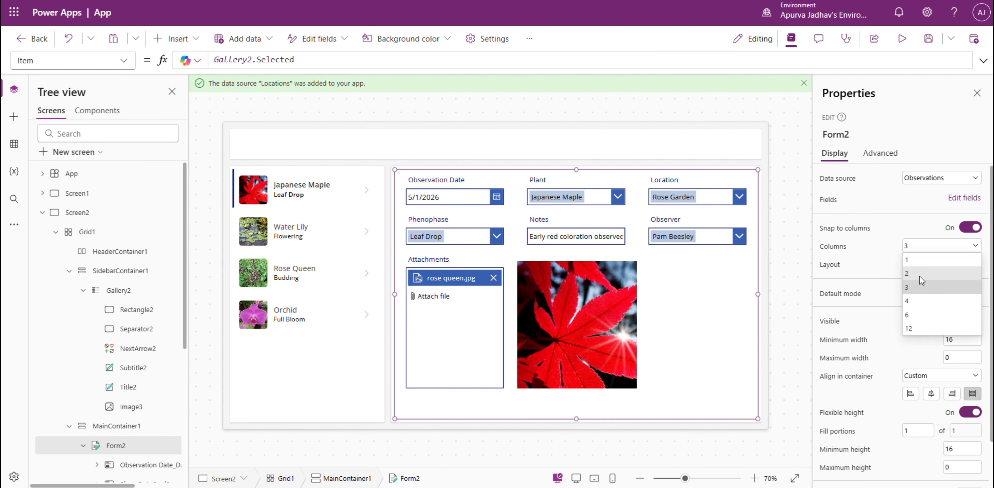
{"action": "left_click", "coordinate": [919, 276]}
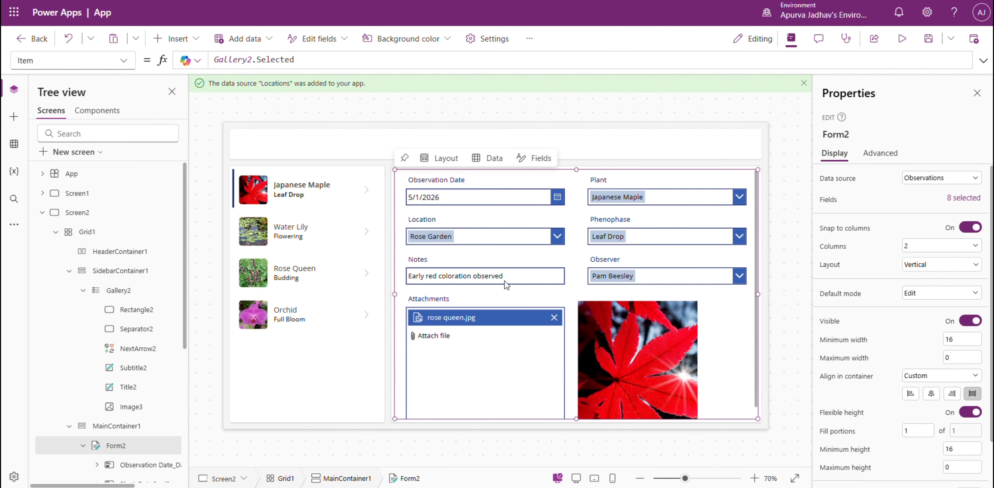
Set the Notes text input's height to 100 and its mode to Multiline.
{"action": "left_click", "coordinate": [507, 286]}
{"action": "left_click", "coordinate": [517, 277]}
{"action": "scroll", "coordinate": [978, 339], "scroll_direction": "down", "scroll_amount": 4}
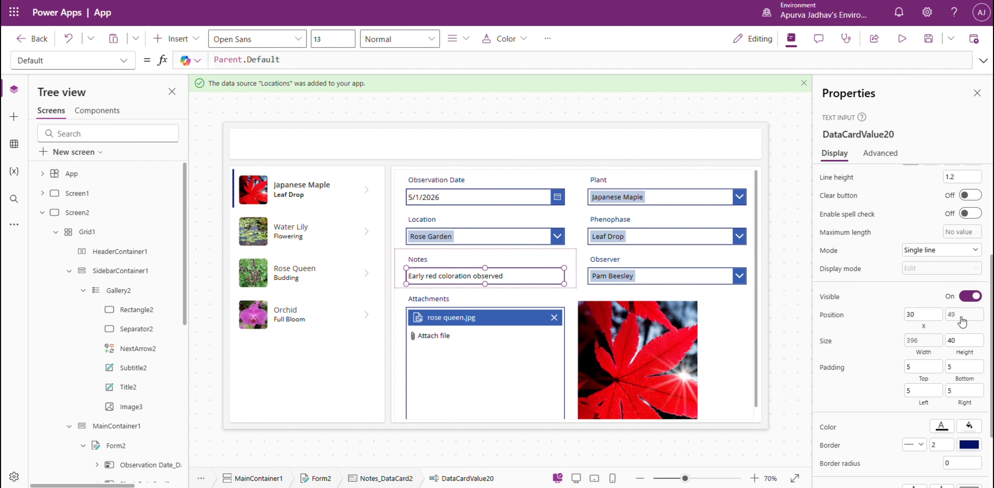
{"action": "left_click", "coordinate": [964, 335]}
{"action": "type", "text": "100"}
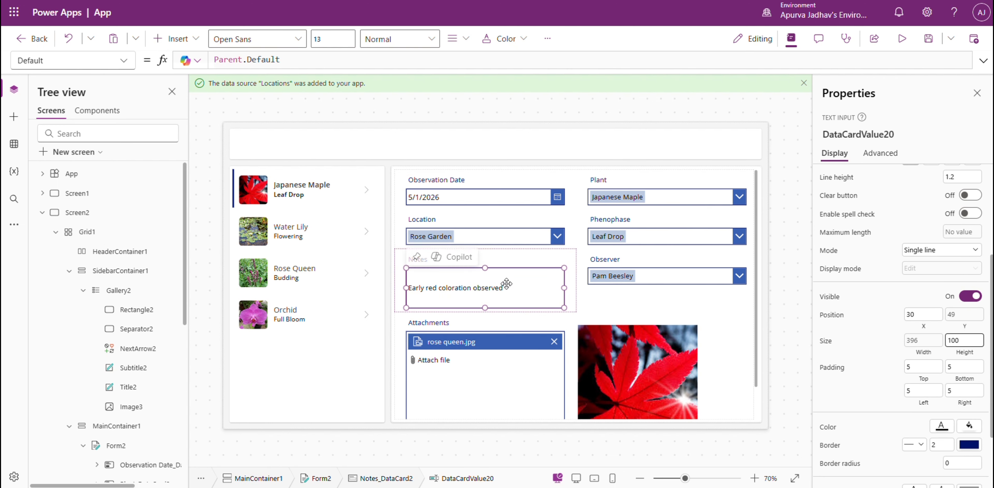
{"action": "scroll", "coordinate": [954, 440], "scroll_direction": "down", "scroll_amount": 1}
{"action": "scroll", "coordinate": [953, 443], "scroll_direction": "down", "scroll_amount": 1}
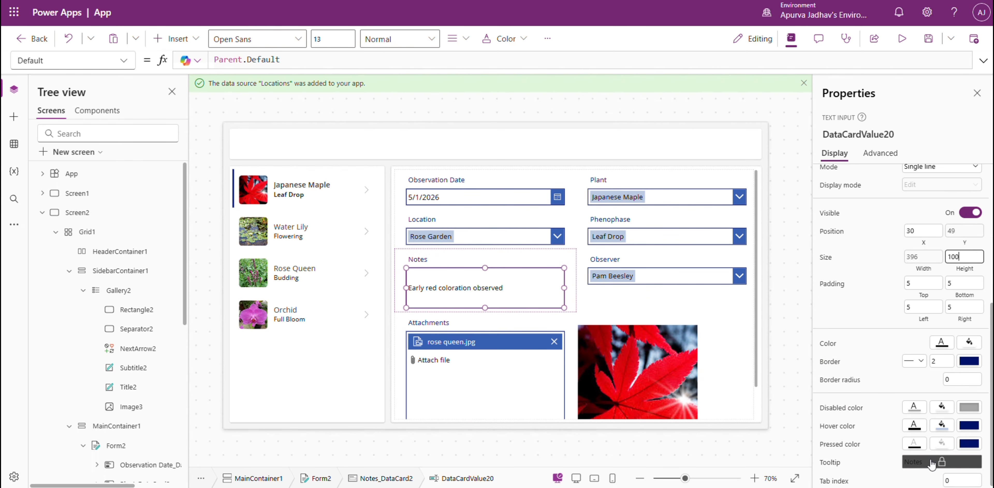
{"action": "scroll", "coordinate": [941, 444], "scroll_direction": "up", "scroll_amount": 5}
{"action": "scroll", "coordinate": [926, 218], "scroll_direction": "down", "scroll_amount": 4}
{"action": "left_click", "coordinate": [926, 218]}
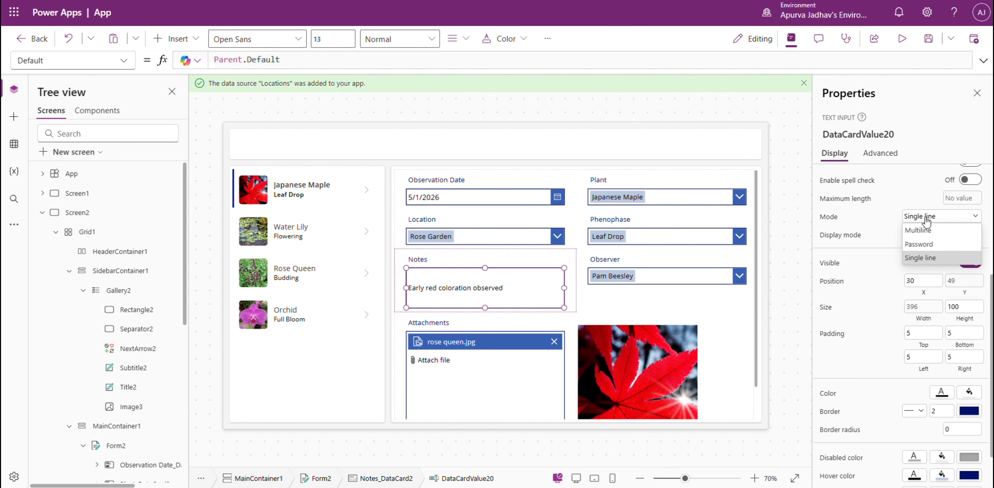
{"action": "left_click", "coordinate": [924, 227]}
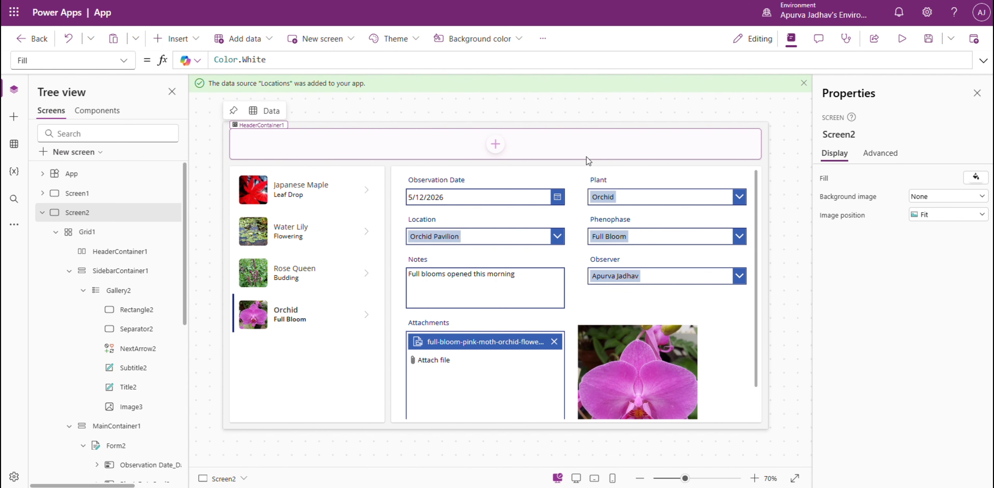
Insert an Edit icon into the empty header container of Screen2.
{"action": "left_click", "coordinate": [631, 151]}
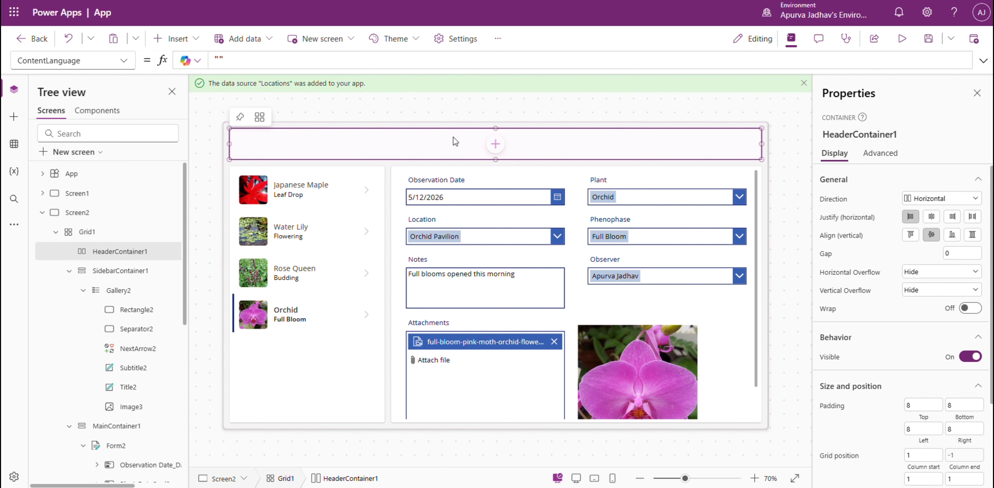
{"action": "left_click", "coordinate": [495, 146]}
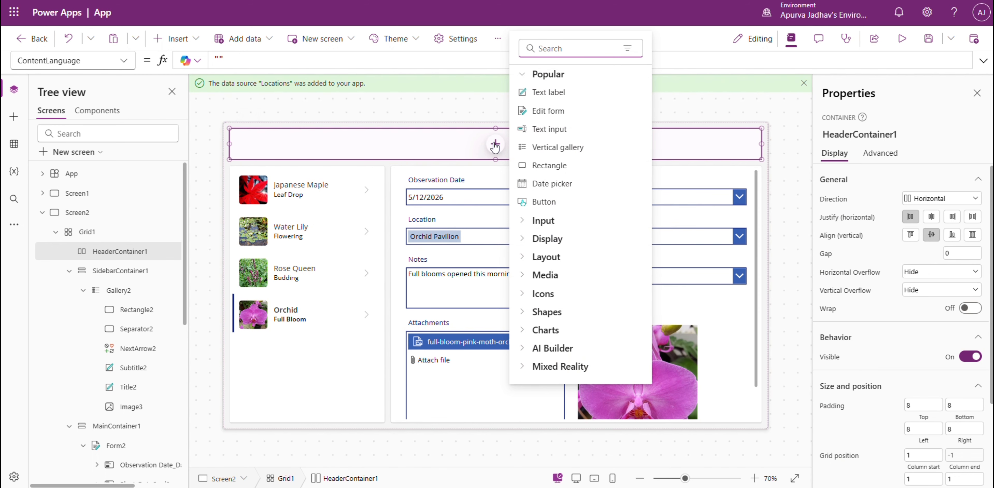
{"action": "type", "text": "edit"}
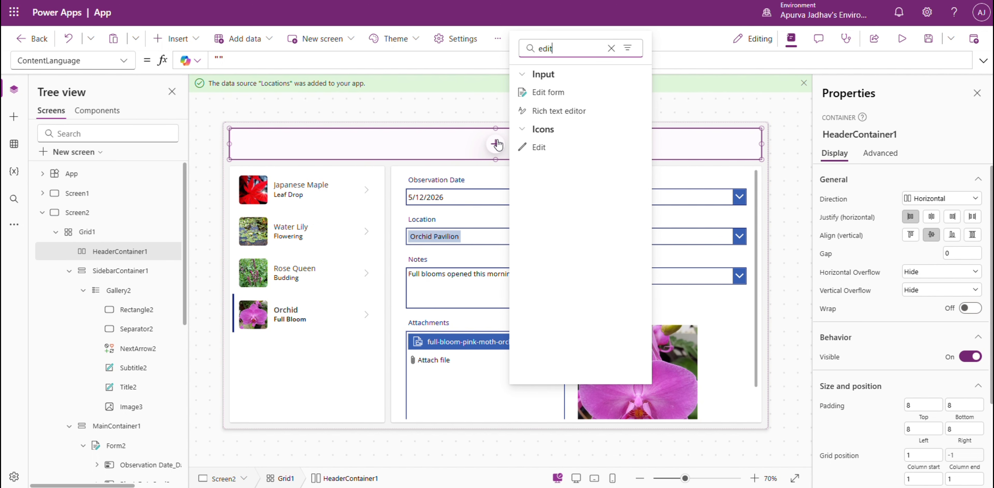
{"action": "left_click", "coordinate": [573, 152]}
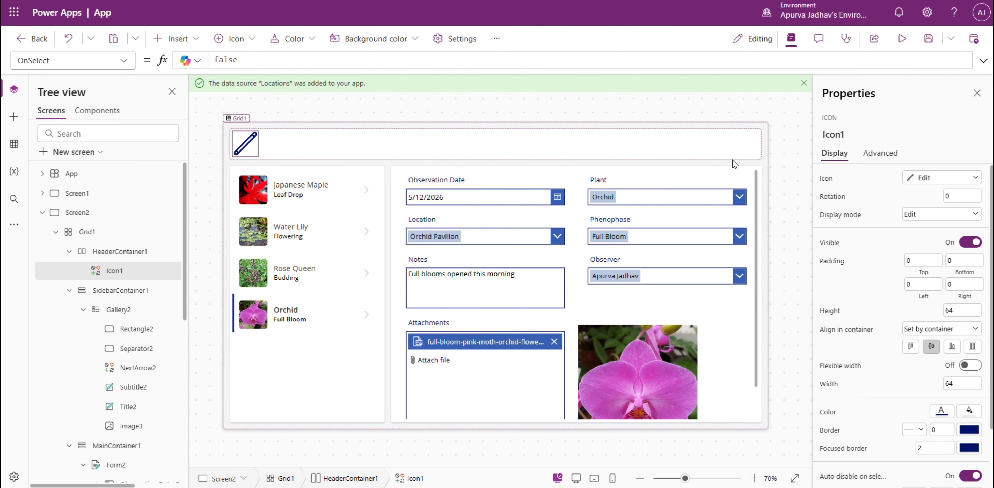
{"action": "left_click", "coordinate": [785, 158]}
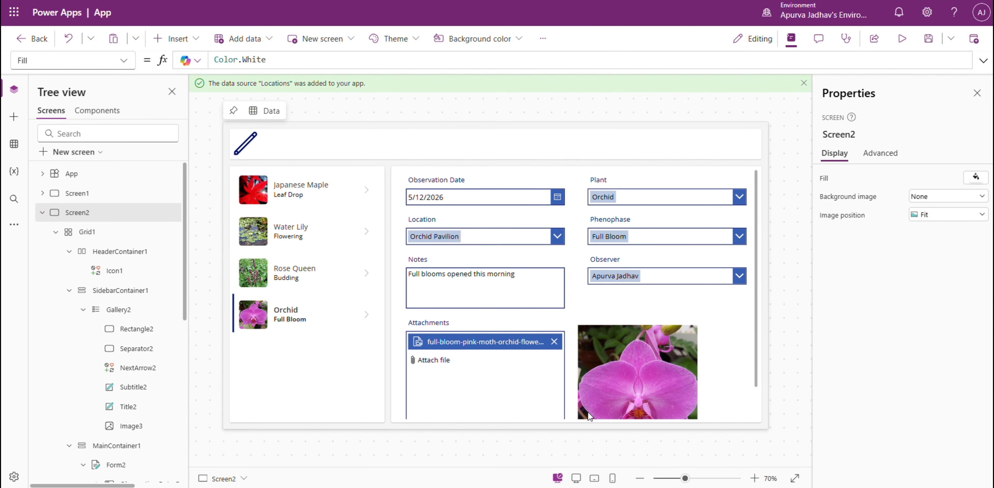
Set the default mode of Form2 to View.
{"action": "left_click", "coordinate": [566, 398]}
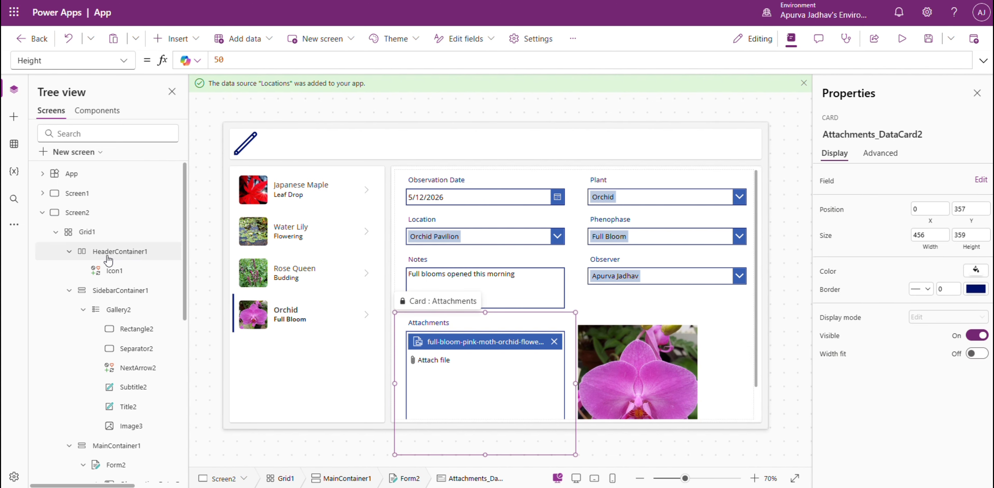
{"action": "scroll", "coordinate": [104, 255], "scroll_direction": "down", "scroll_amount": 3}
{"action": "left_click", "coordinate": [107, 362]}
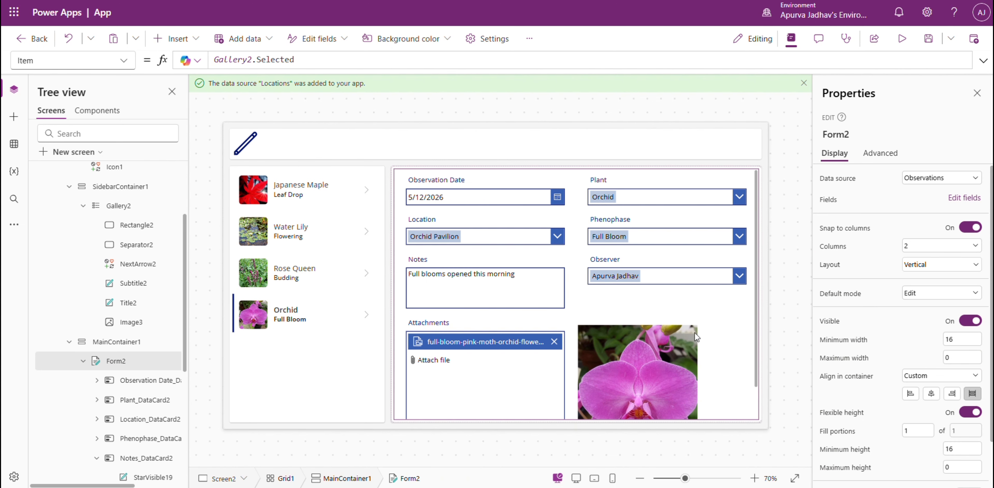
{"action": "left_click", "coordinate": [926, 294]}
{"action": "left_click", "coordinate": [915, 330]}
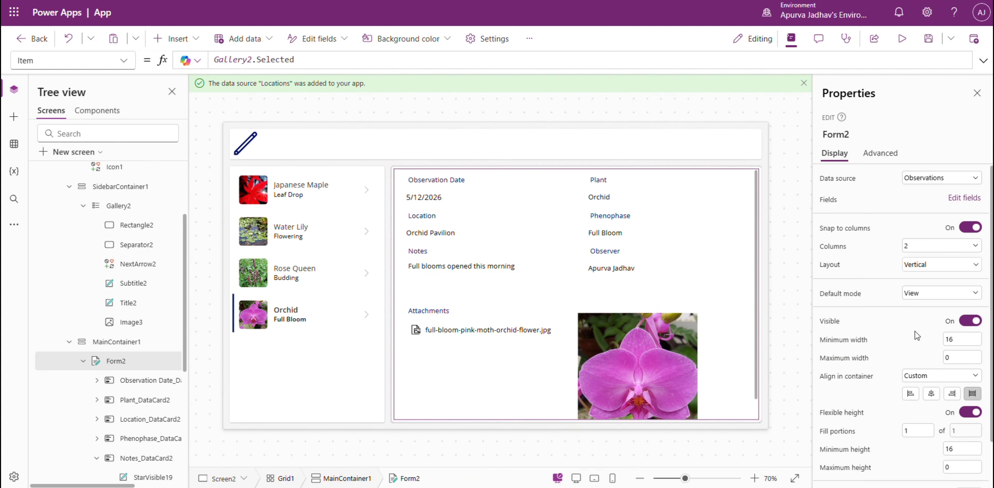
Reduce the Notes text input's height, trying 80 and 50 before settling on 40.
{"action": "left_click", "coordinate": [483, 278]}
{"action": "scroll", "coordinate": [958, 399], "scroll_direction": "down", "scroll_amount": 5}
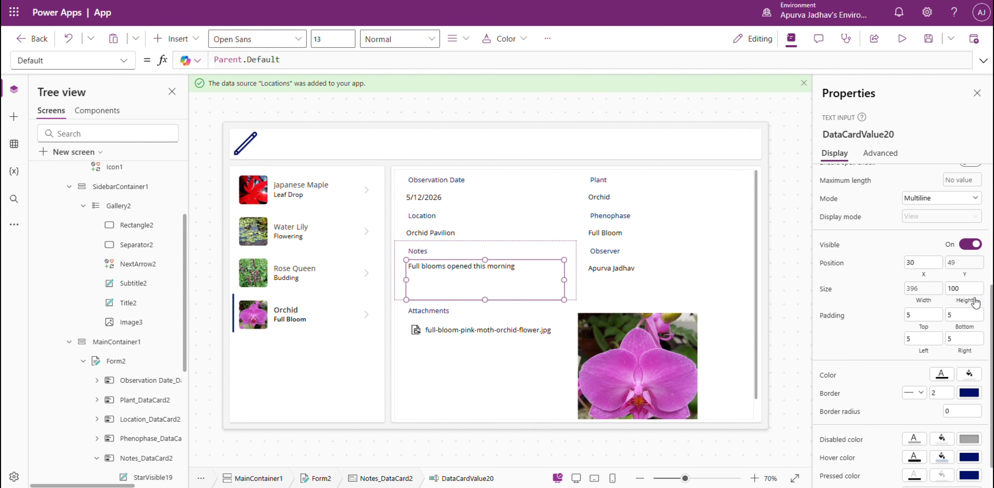
{"action": "double_click", "coordinate": [964, 288]}
{"action": "type", "text": "80"}
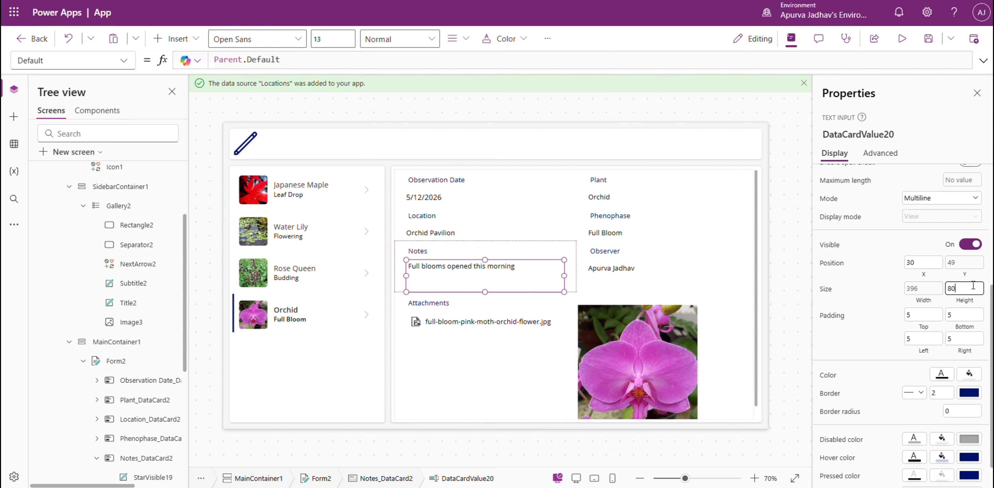
{"action": "type", "text": "50"}
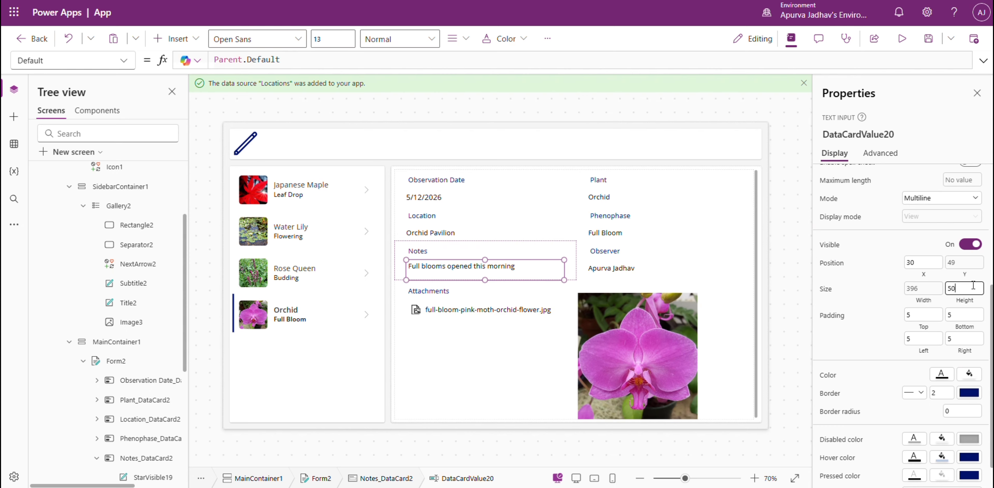
{"action": "type", "text": "40"}
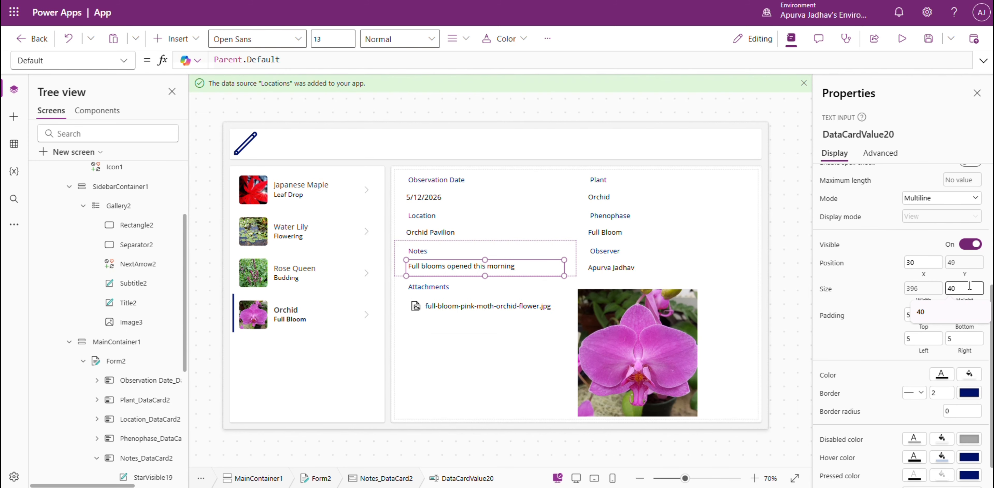
{"action": "left_click", "coordinate": [779, 300]}
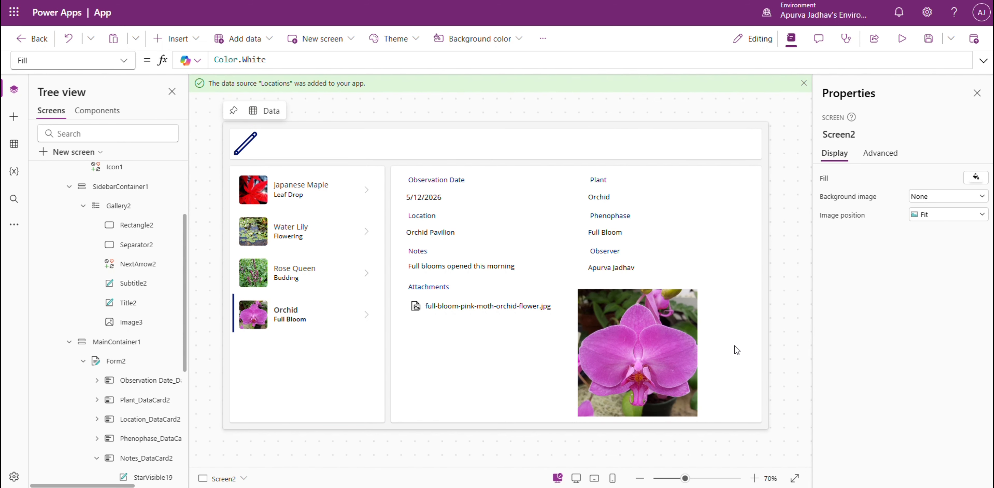
Set the Edit icon's OnSelect formula to Set(varMode, "Edit").
{"action": "left_click", "coordinate": [244, 146]}
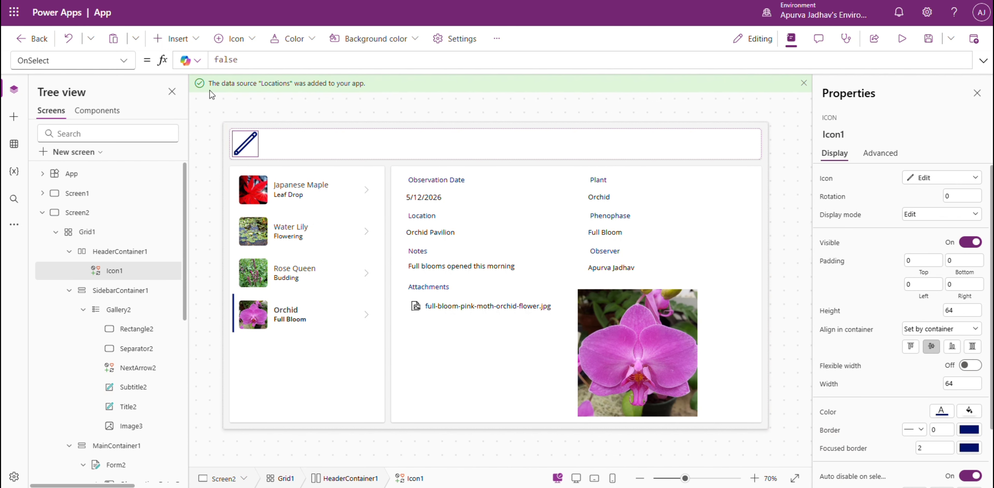
{"action": "double_click", "coordinate": [250, 63]}
{"action": "type", "text": "Set(var"}
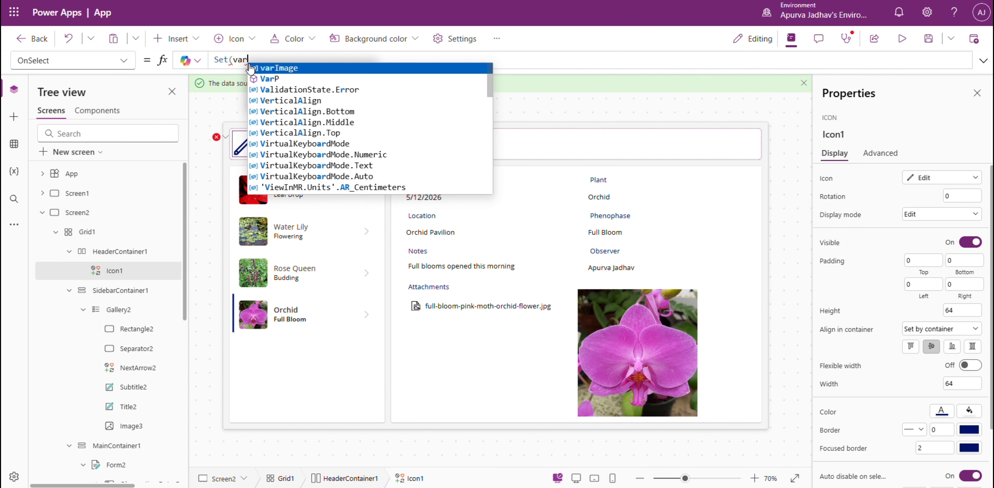
{"action": "type", "text": "Mode, \"Edit"}
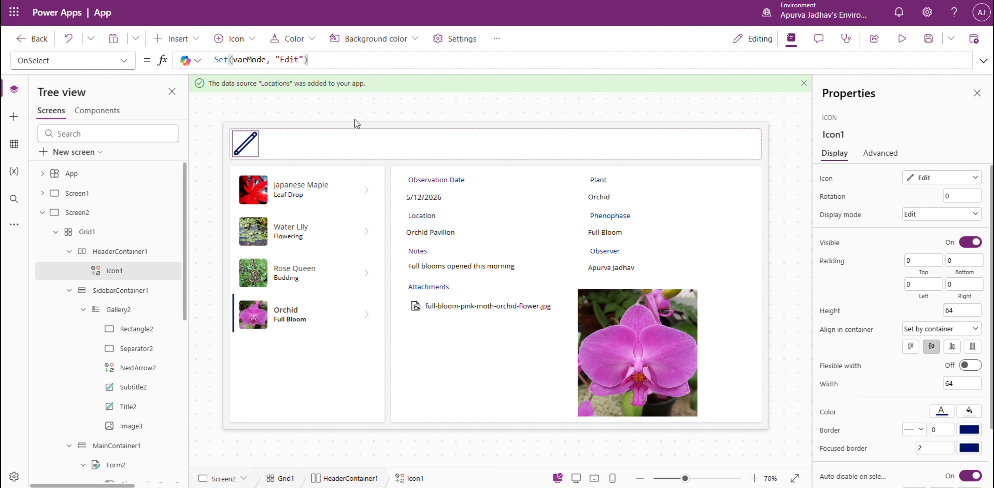
Set Screen2's OnVisible formula to Set(varMode, "View").
{"action": "left_click", "coordinate": [111, 214]}
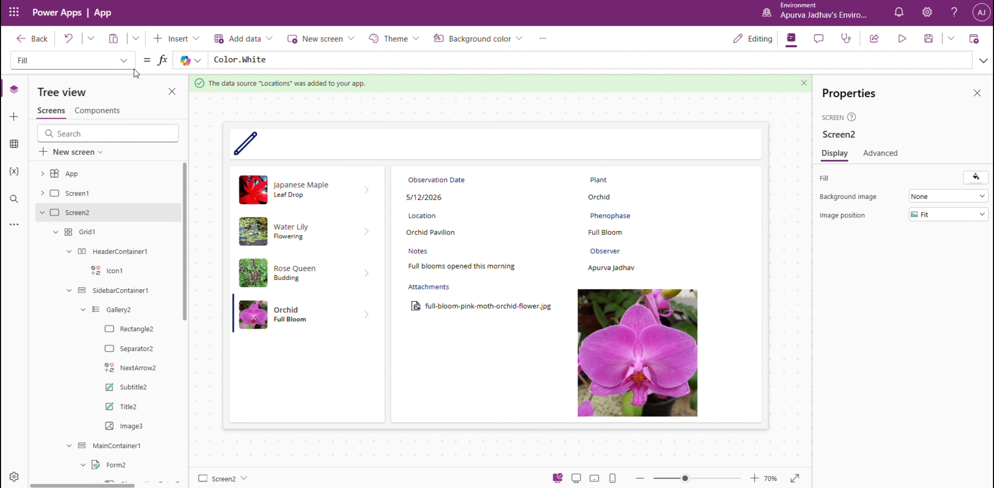
{"action": "left_click", "coordinate": [123, 61]}
{"action": "left_click", "coordinate": [80, 237]}
{"action": "left_click", "coordinate": [256, 61]}
{"action": "type", "text": "Set(varMode, \"Edit\")"}
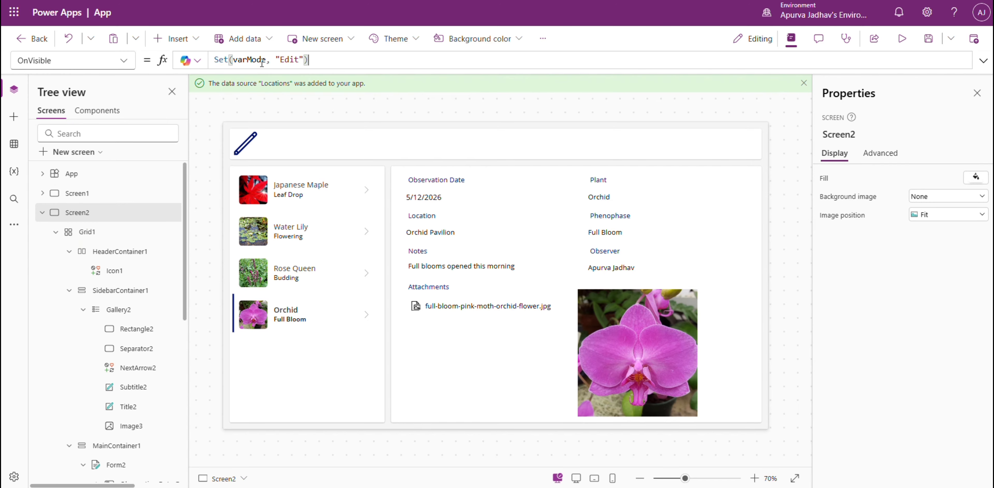
{"action": "double_click", "coordinate": [298, 60]}
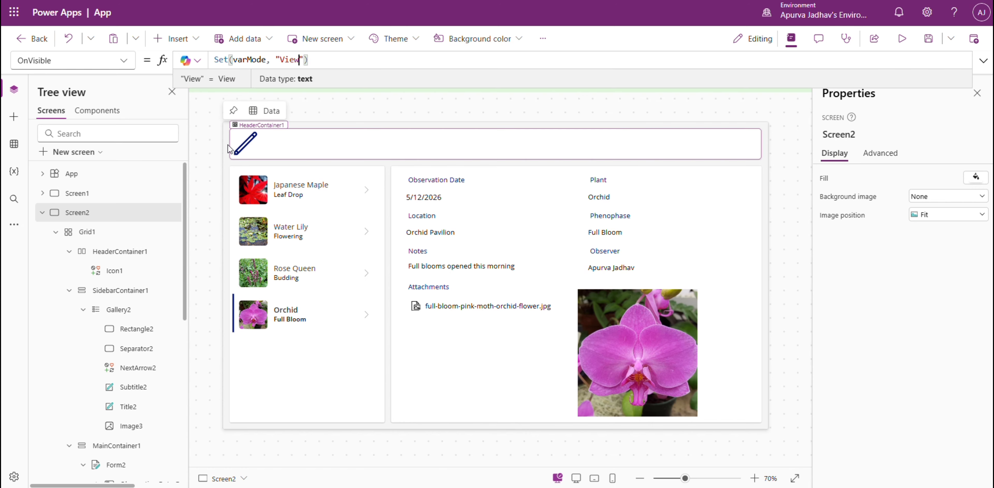
{"action": "left_click", "coordinate": [255, 151]}
Insert a View icon into the header container beside the Edit icon.
{"action": "left_click", "coordinate": [549, 154]}
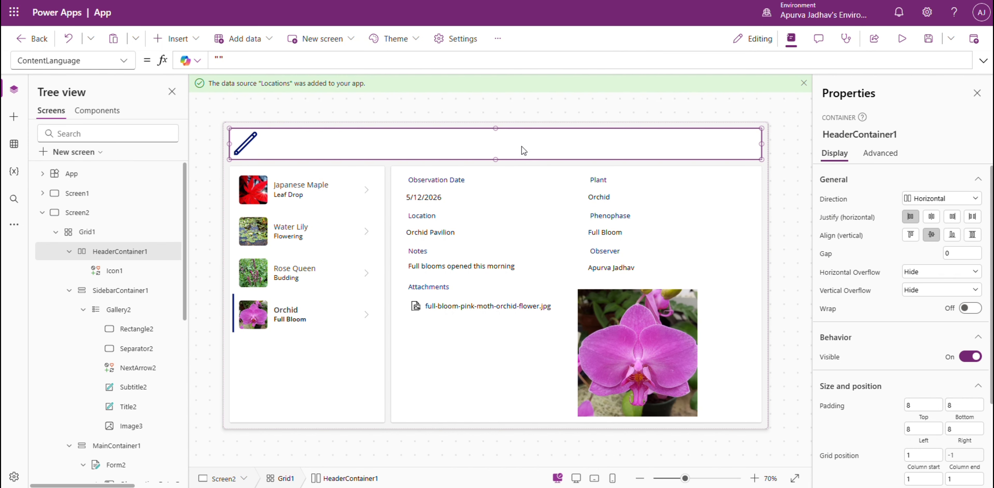
{"action": "left_click", "coordinate": [14, 116]}
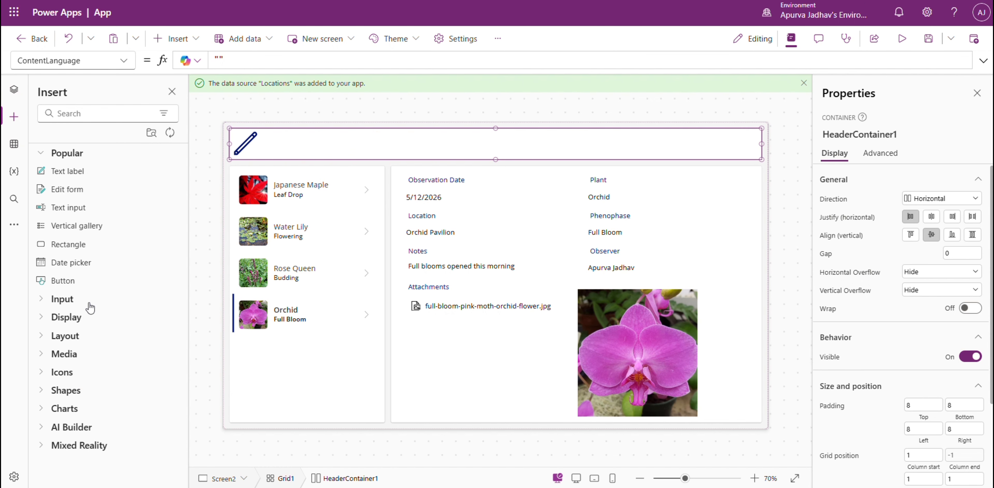
{"action": "left_click", "coordinate": [91, 113]}
{"action": "type", "text": "v"}
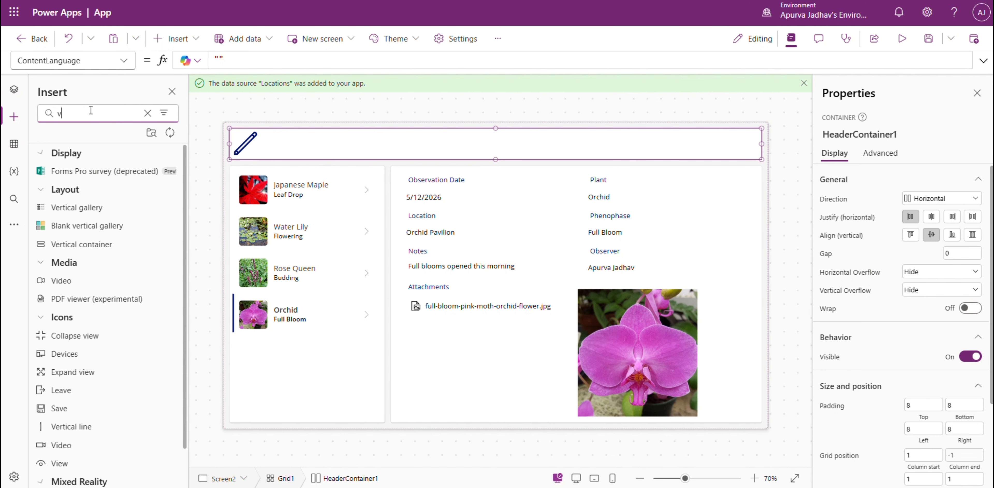
{"action": "type", "text": "iew"}
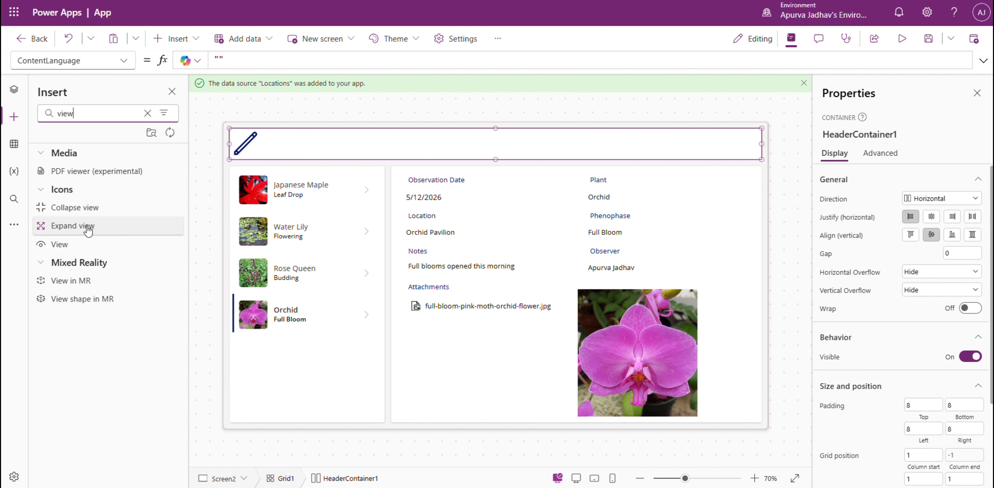
{"action": "left_click", "coordinate": [62, 244]}
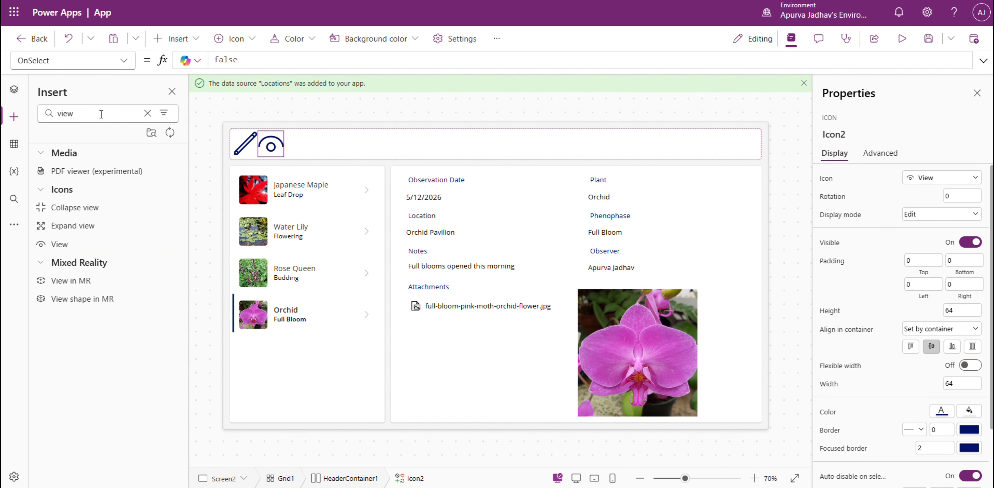
Insert a button into the header container and set the container's gap to 40, trying 20 first.
{"action": "left_click", "coordinate": [147, 113]}
{"action": "left_click", "coordinate": [102, 281]}
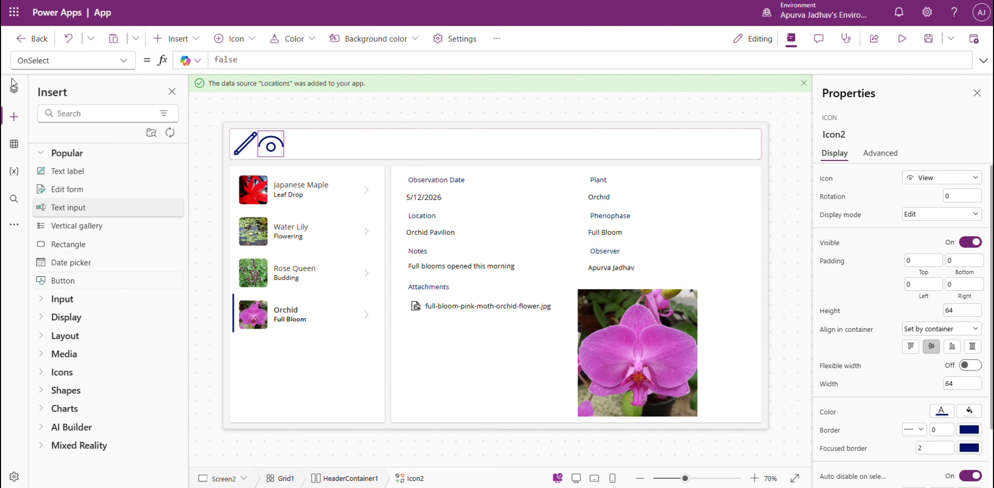
{"action": "left_click", "coordinate": [117, 254]}
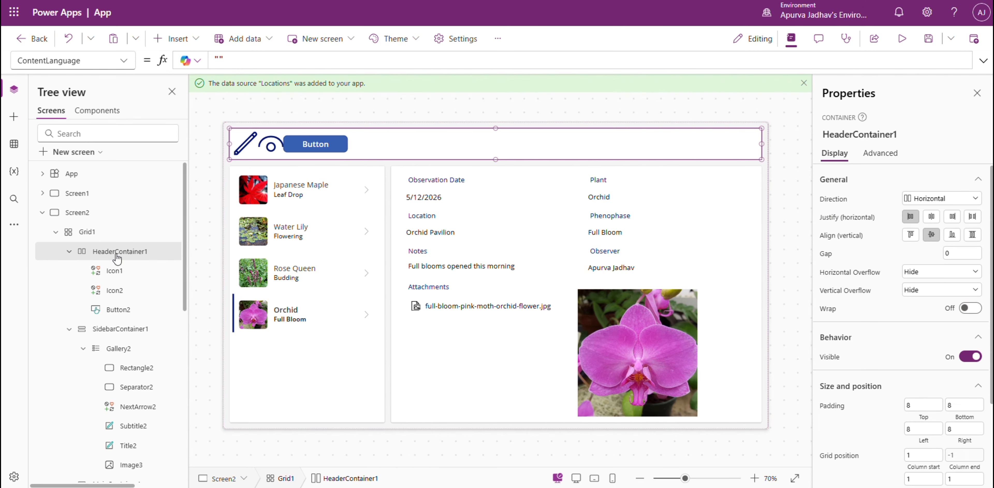
{"action": "type", "text": "20"}
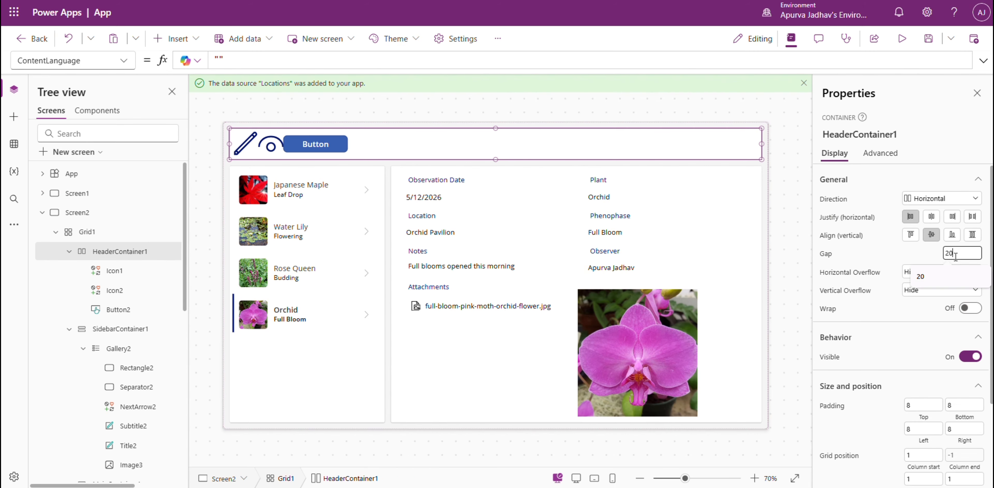
{"action": "key", "text": "Return"}
{"action": "type", "text": "4"}
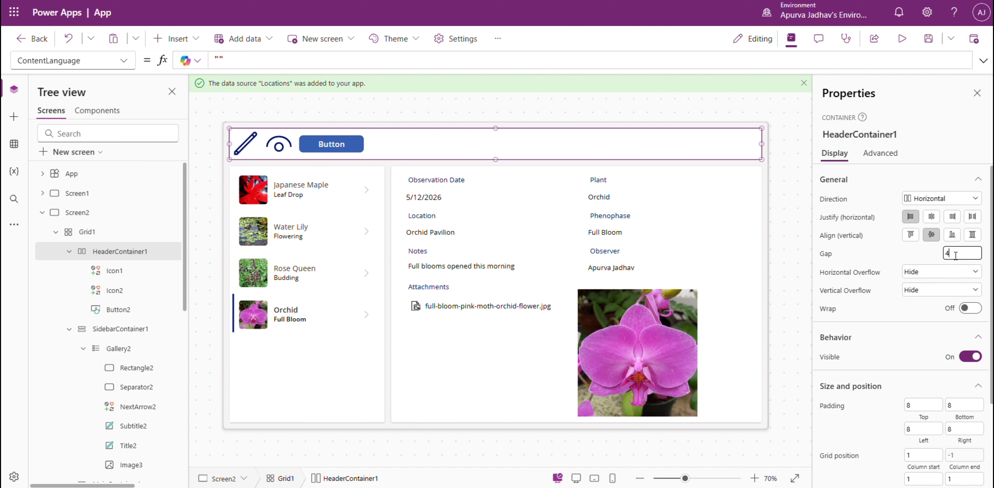
{"action": "type", "text": "0"}
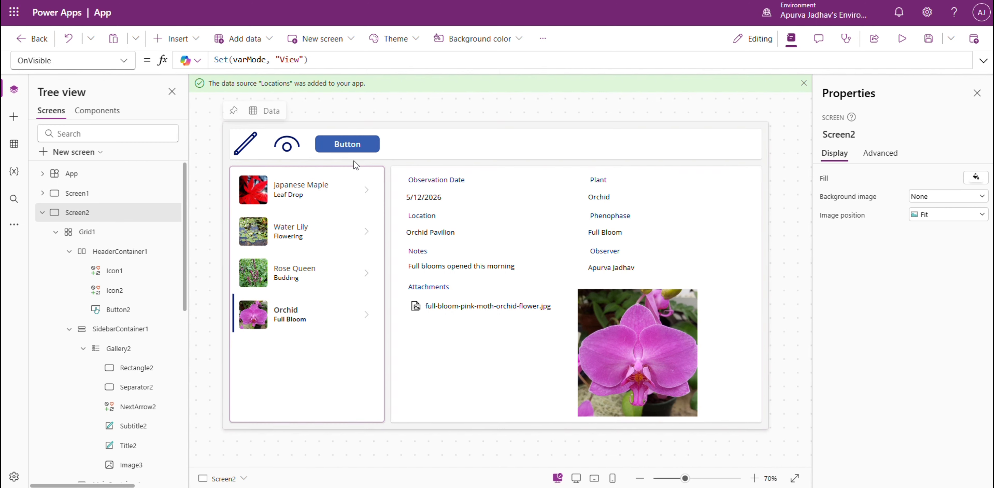
Copy the Edit icon's OnSelect formula to the View icon and change it to Set(varMode, "View").
{"action": "left_click", "coordinate": [245, 146]}
{"action": "left_click", "coordinate": [327, 58]}
{"action": "key", "text": "ctrl+a"}
{"action": "key", "text": "ctrl+c"}
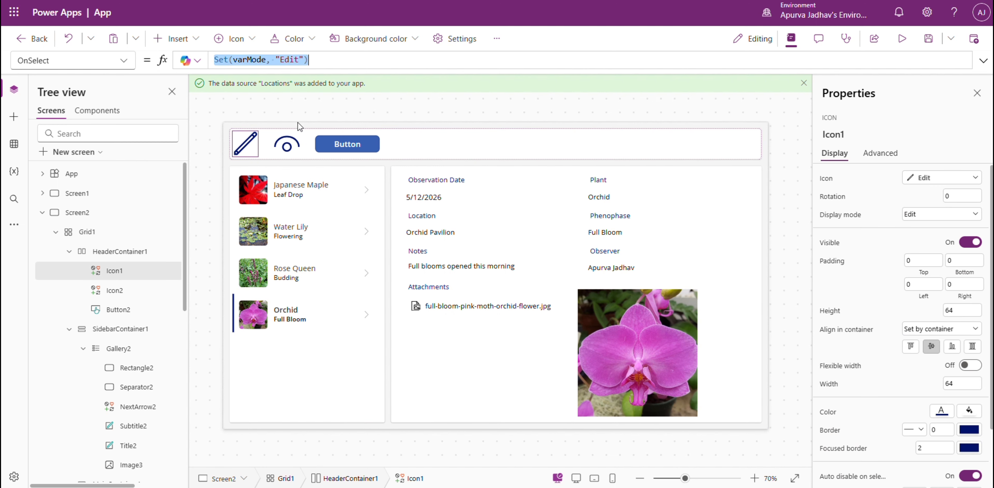
{"action": "left_click", "coordinate": [296, 142]}
{"action": "left_click", "coordinate": [320, 61]}
{"action": "key", "text": "ctrl+v"}
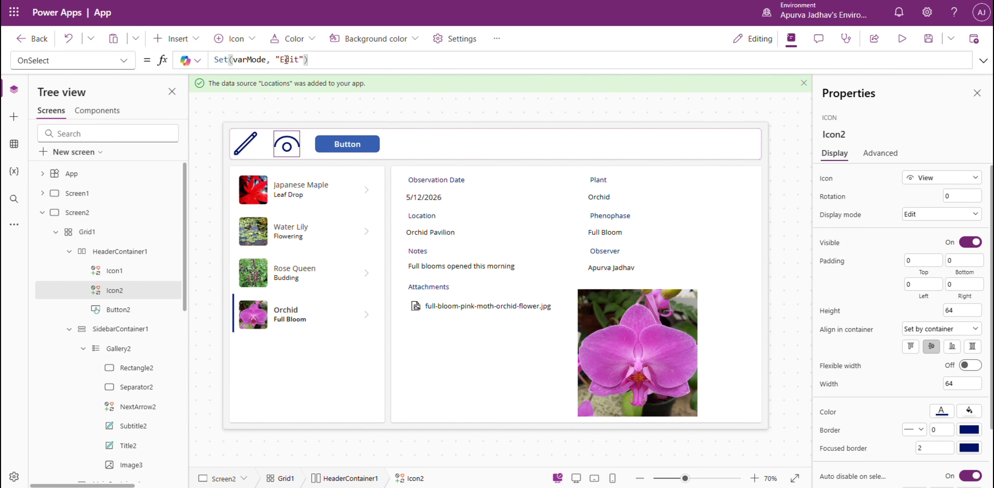
{"action": "double_click", "coordinate": [287, 59]}
{"action": "type", "text": "View"}
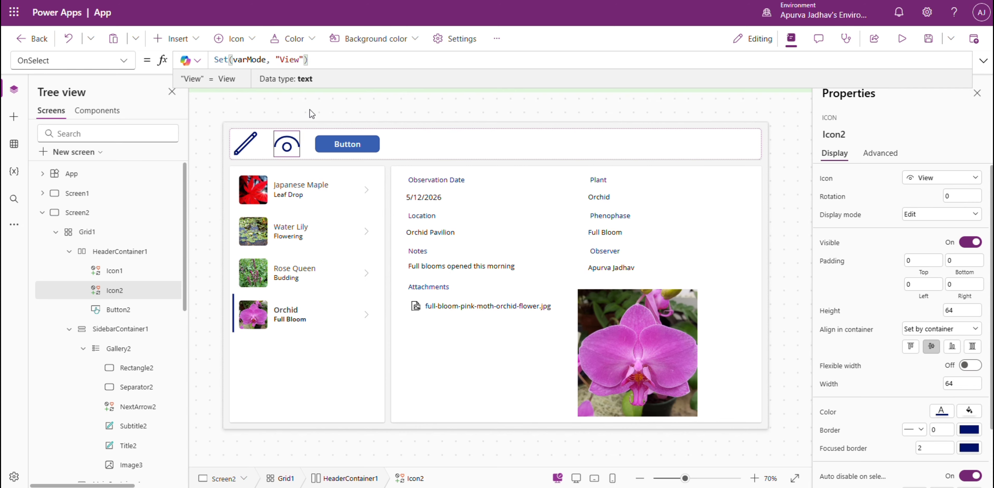
Change the header button's text to Submit.
{"action": "left_click", "coordinate": [340, 143]}
{"action": "left_click", "coordinate": [971, 177]}
{"action": "type", "text": "Submit"}
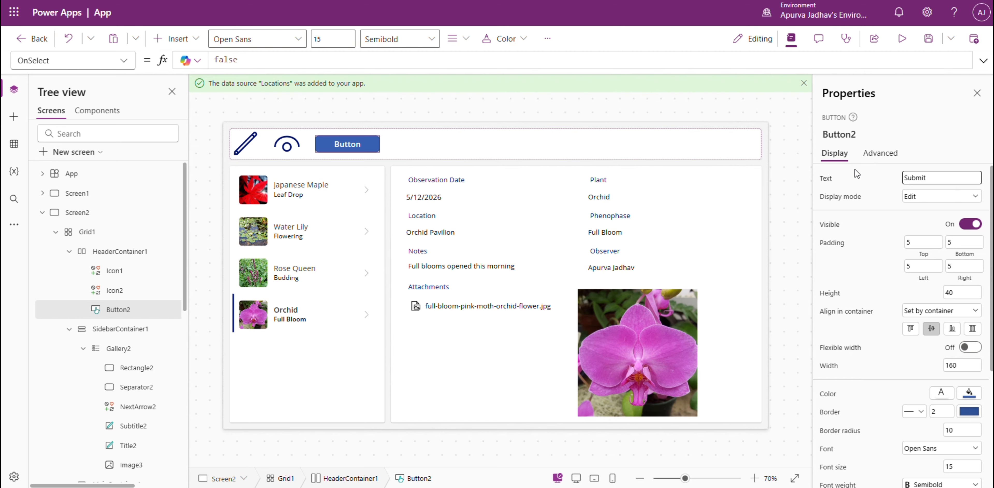
{"action": "left_click", "coordinate": [775, 165]}
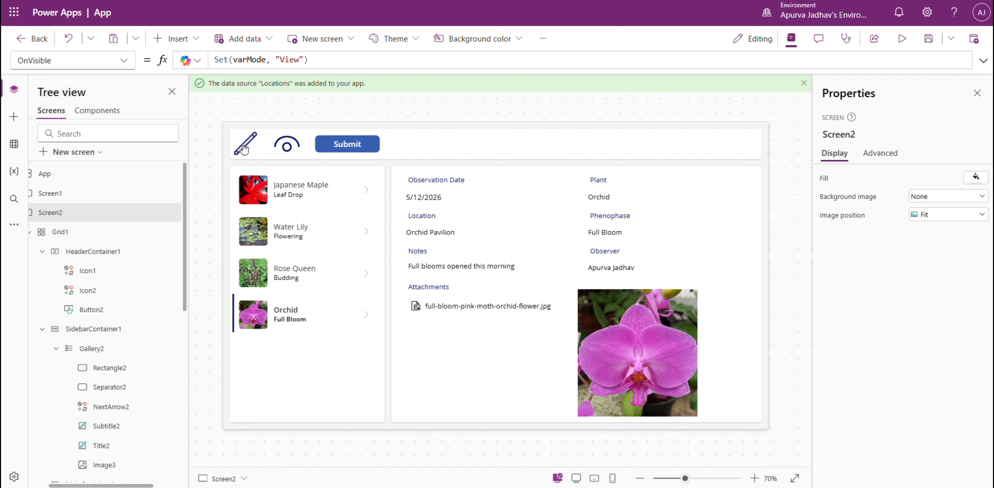
Check the Edit icon's varMode formula and start Form2's DefaultMode formula with an If condition comparing varMode to "Edit".
{"action": "left_click", "coordinate": [252, 154]}
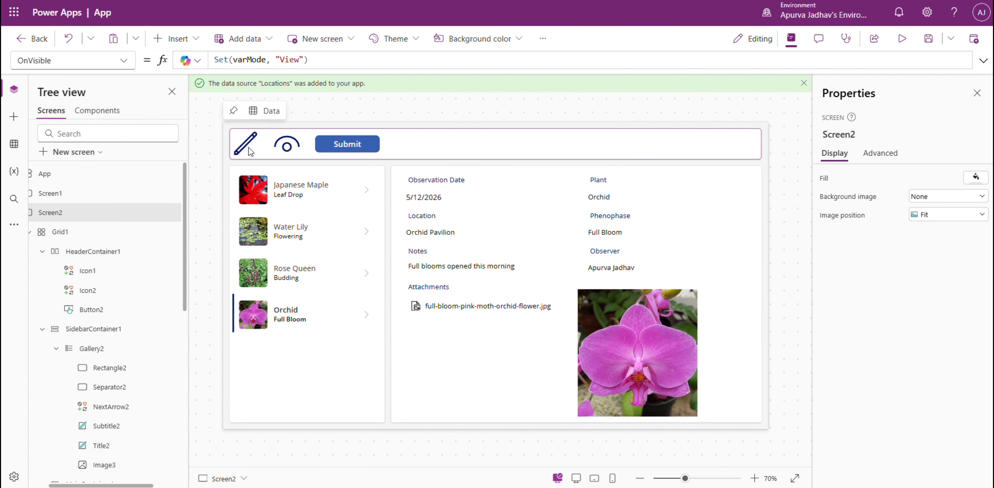
{"action": "double_click", "coordinate": [256, 61]}
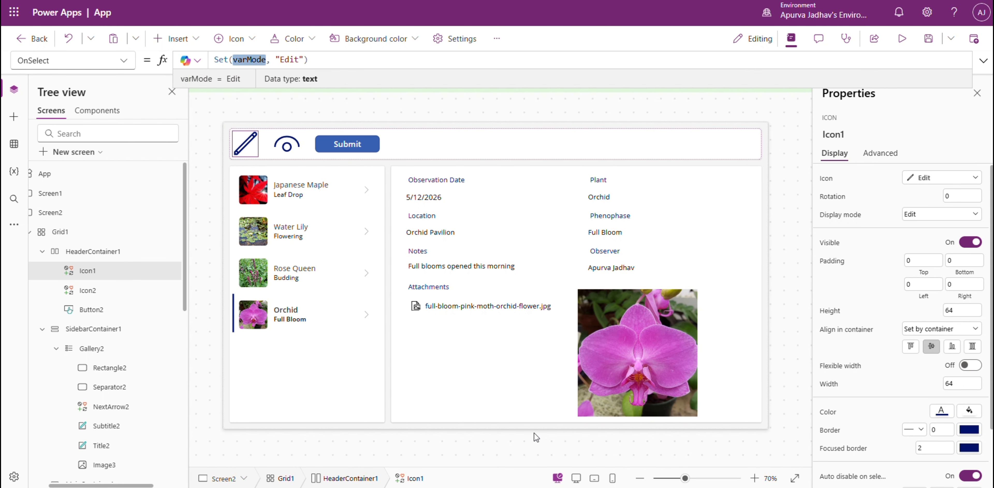
{"action": "left_click", "coordinate": [540, 412]}
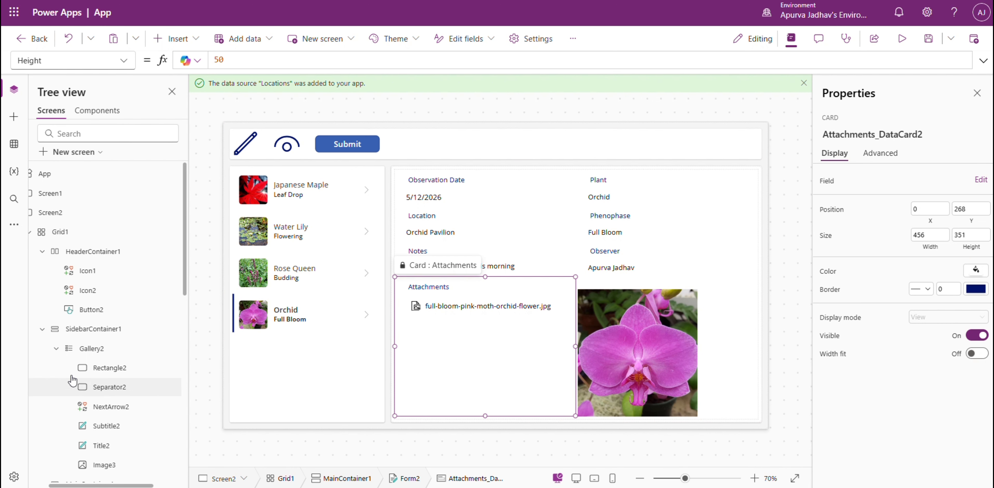
{"action": "scroll", "coordinate": [111, 363], "scroll_direction": "down", "scroll_amount": 4}
{"action": "left_click", "coordinate": [115, 348]}
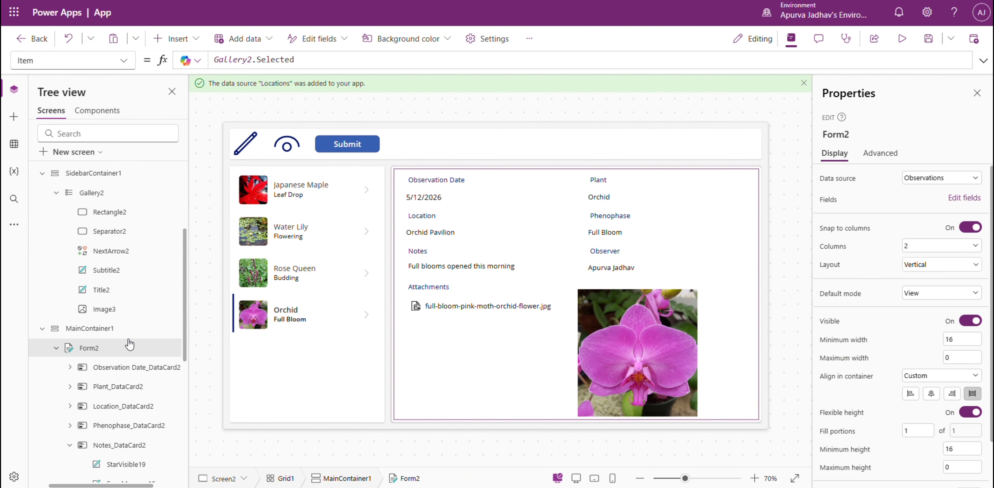
{"action": "left_click", "coordinate": [851, 295]}
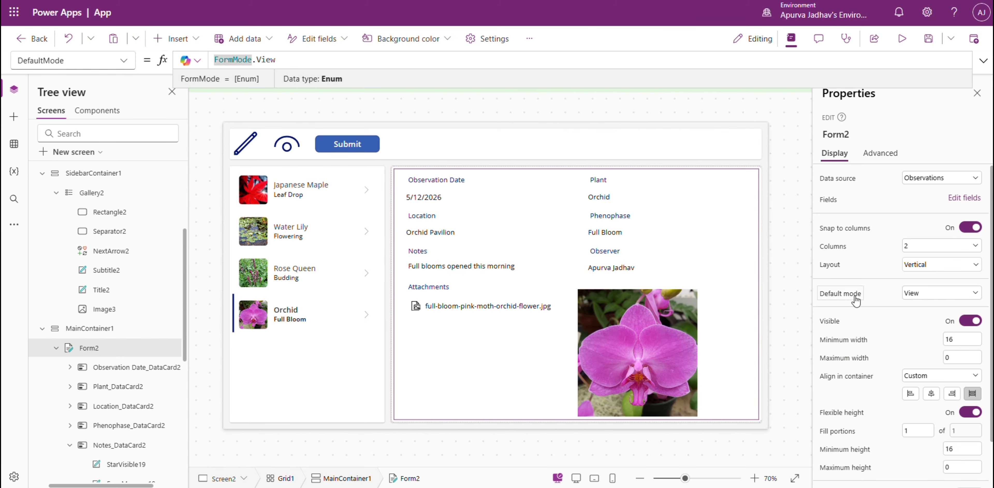
{"action": "type", "text": "If(va"}
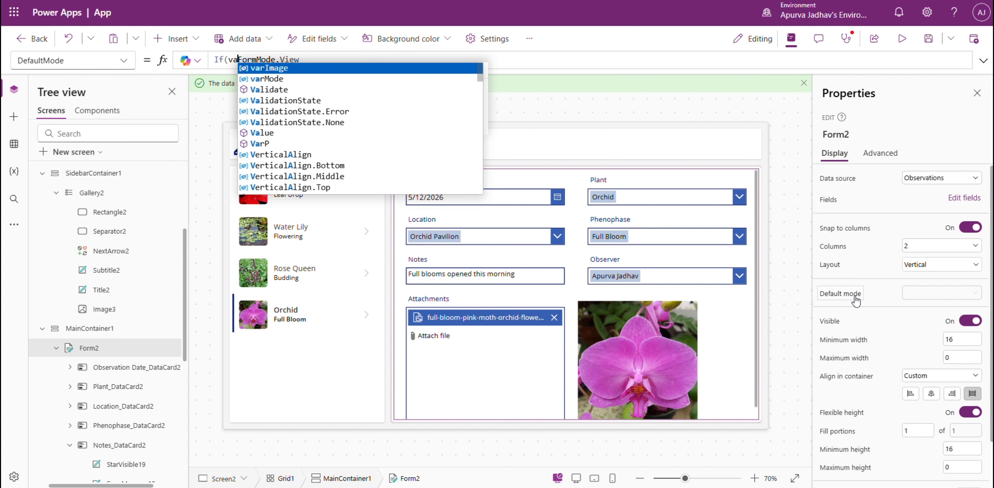
{"action": "type", "text": "rMode"}
{"action": "key", "text": "Left"}
{"action": "type", "text": "Mode"}
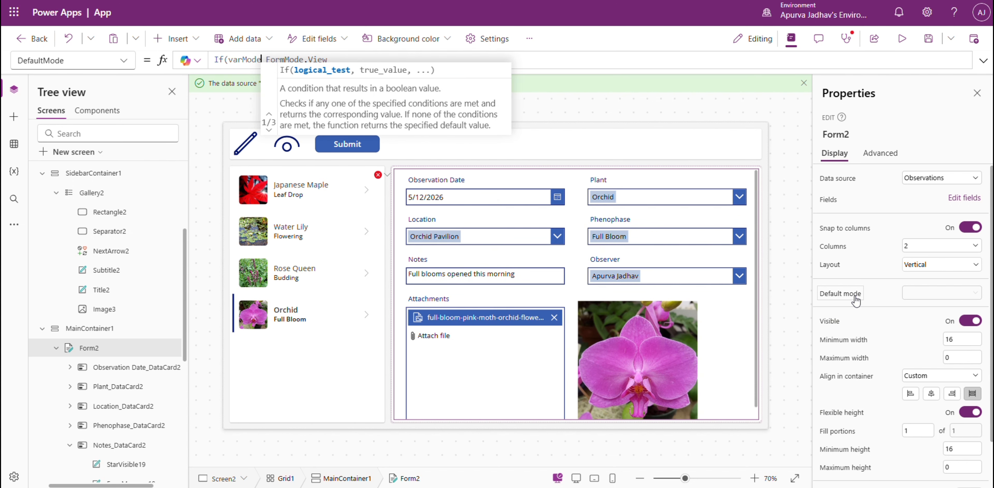
{"action": "type", "text": " = Edi"}
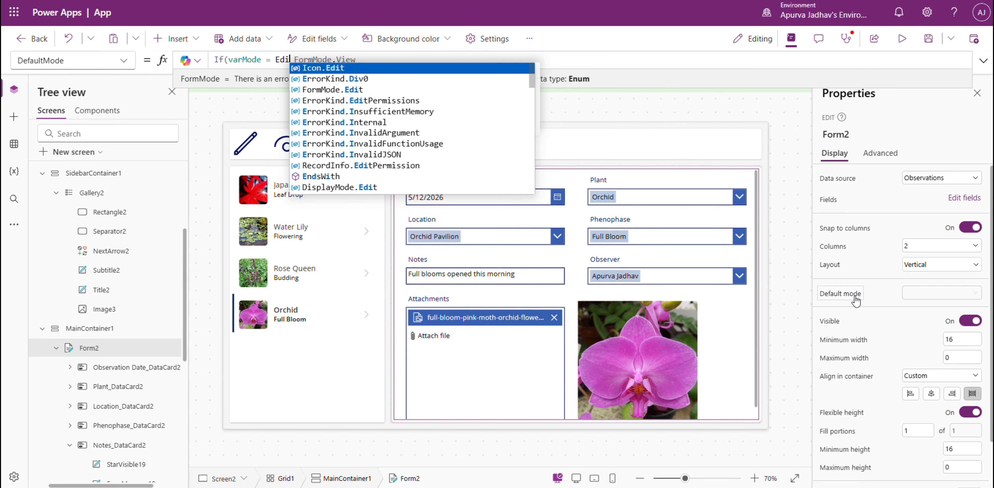
{"action": "key", "text": "BackSpace"}
{"action": "key", "text": "BackSpace"}
{"action": "type", "text": "\"Edit,"}
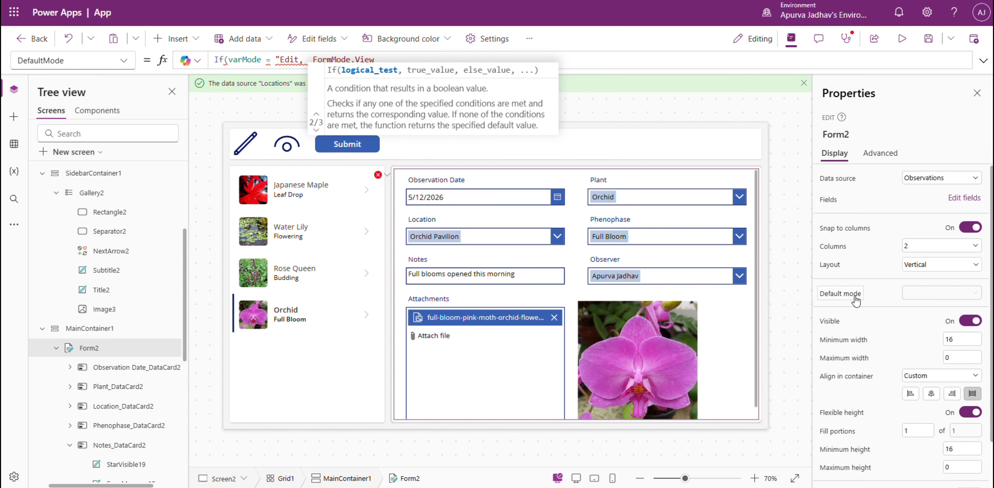
Correct the quotation marks and complete Form2's DefaultMode formula as If(varMode = "Edit", FormMode.Edit).
{"action": "left_click", "coordinate": [983, 61]}
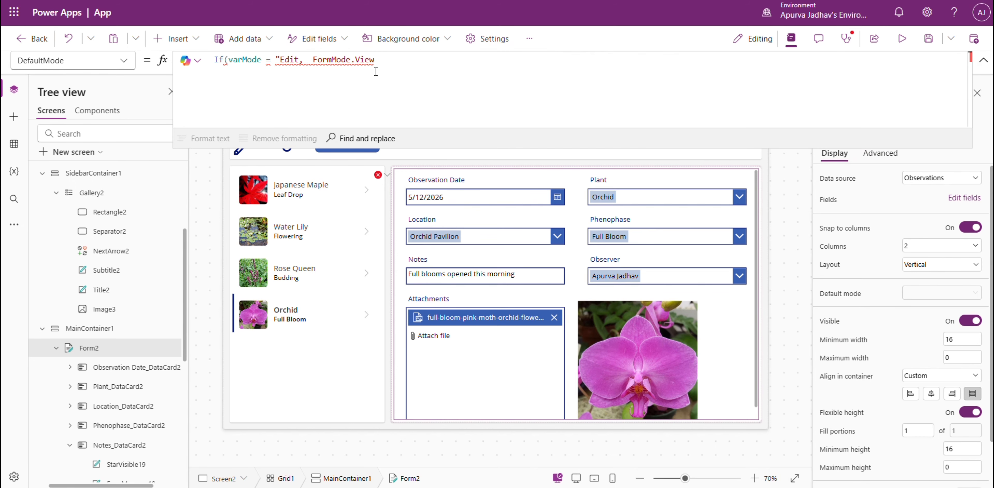
{"action": "key", "text": "BackSpace"}
{"action": "key", "text": "ctrl+z"}
{"action": "left_click", "coordinate": [301, 61]}
{"action": "type", "text": "\","}
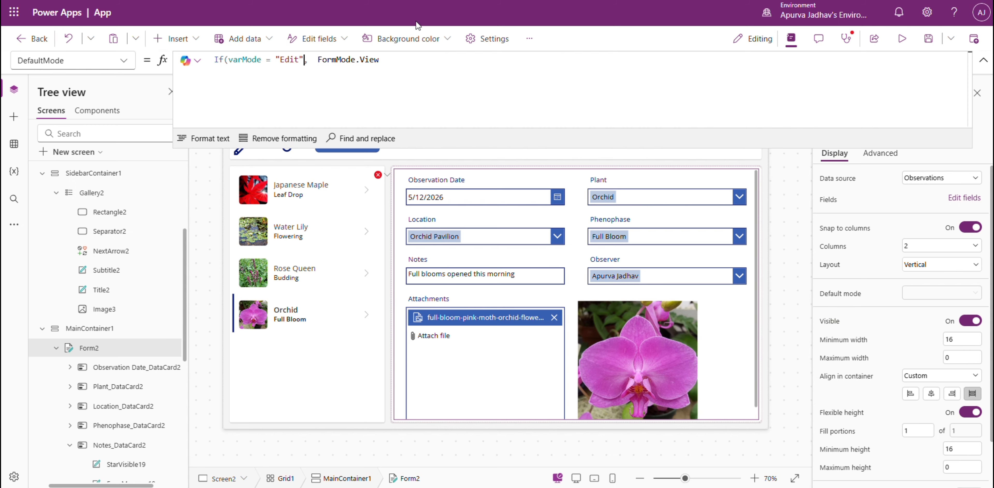
{"action": "double_click", "coordinate": [370, 59]}
{"action": "type", "text": "Edit,"}
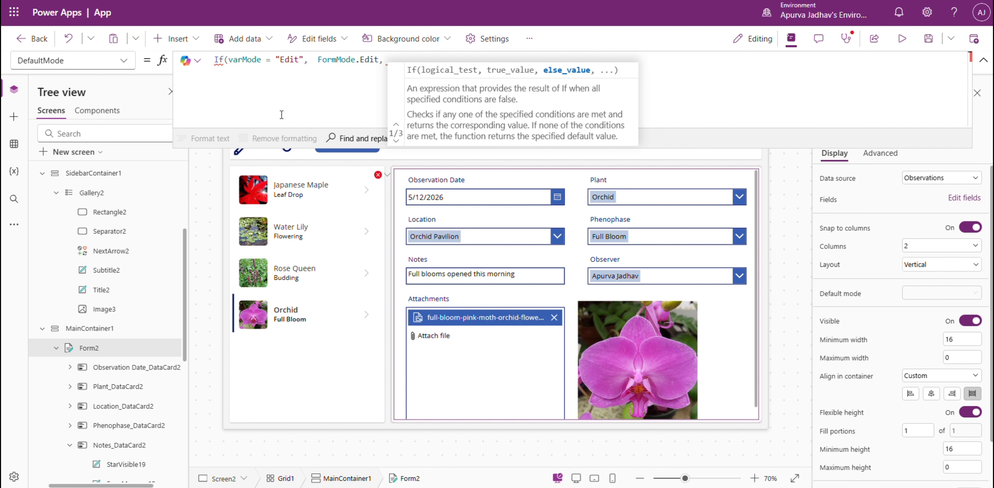
{"action": "key", "text": "BackSpace"}
{"action": "key", "text": "BackSpace"}
{"action": "type", "text": ")"}
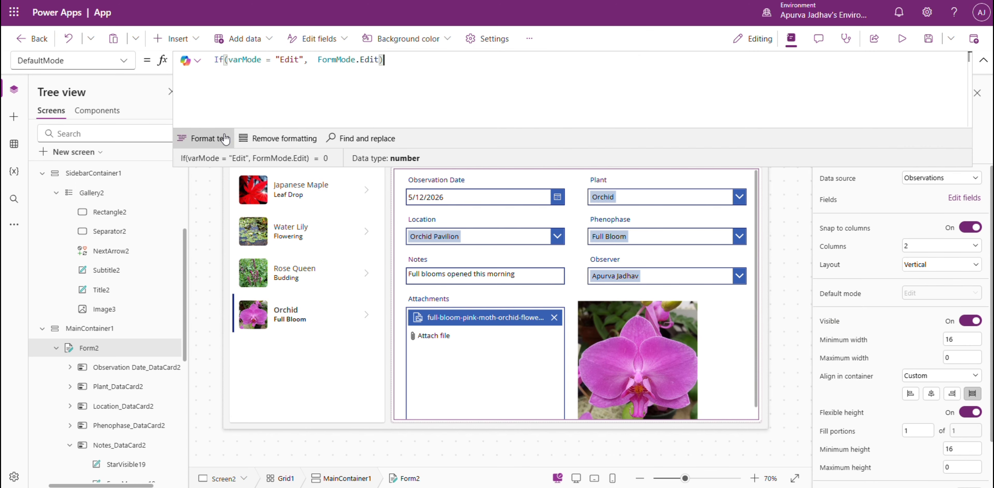
Format the DefaultMode formula and add a second condition, varMode = "View", that returns FormMode.View.
{"action": "left_click", "coordinate": [226, 139]}
{"action": "left_click_drag", "start_coordinate": [229, 67], "coordinate": [306, 77]}
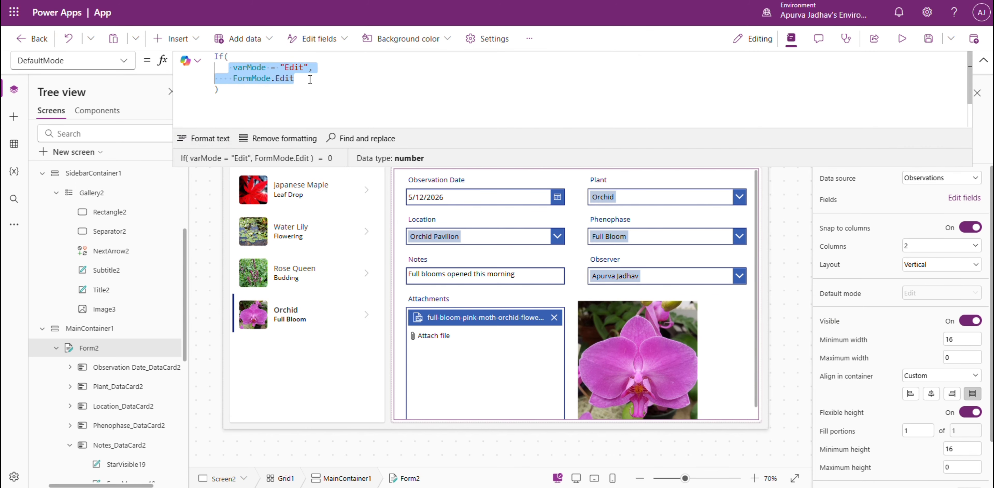
{"action": "key", "text": "ctrl+c"}
{"action": "key", "text": "End"}
{"action": "type", "text": ","}
{"action": "key", "text": "ctrl+v"}
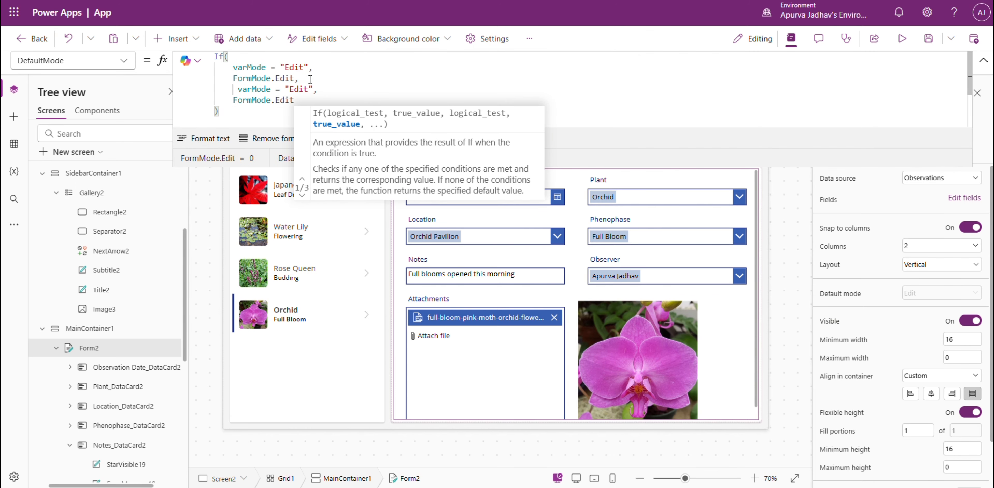
{"action": "double_click", "coordinate": [300, 89]}
{"action": "type", "text": "View"}
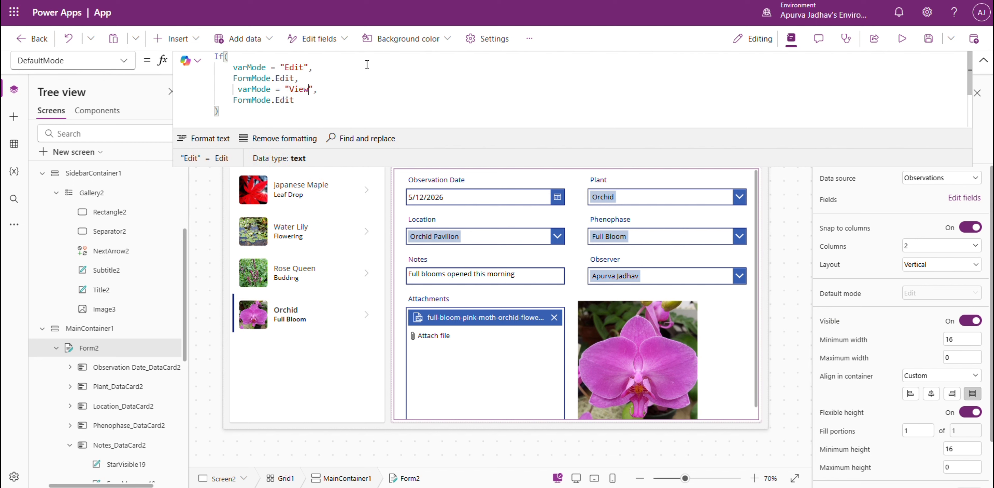
{"action": "double_click", "coordinate": [277, 100]}
{"action": "type", "text": "View"}
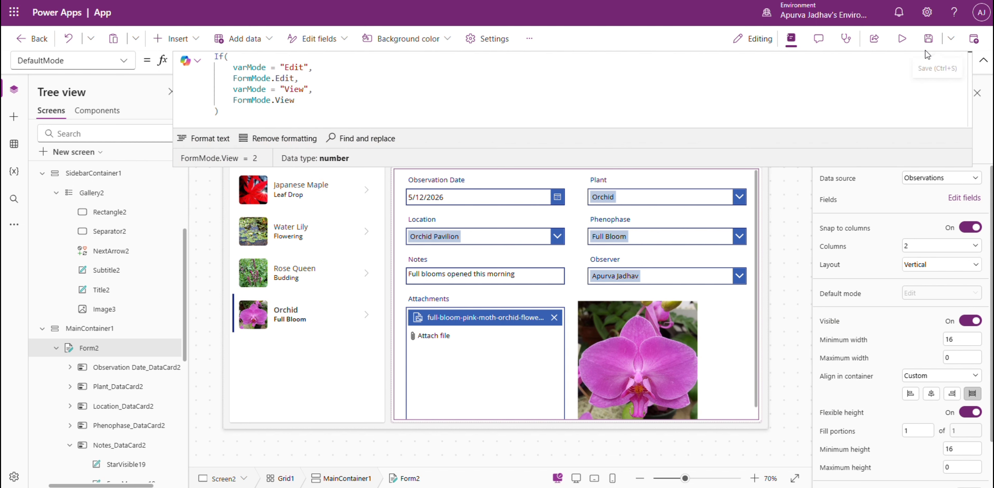
{"action": "left_click", "coordinate": [983, 60]}
Reopen Screen2 by way of Screen1, test the Edit and View icons' mode switching, and select the Rose Queen record.
{"action": "scroll", "coordinate": [154, 243], "scroll_direction": "up", "scroll_amount": 4}
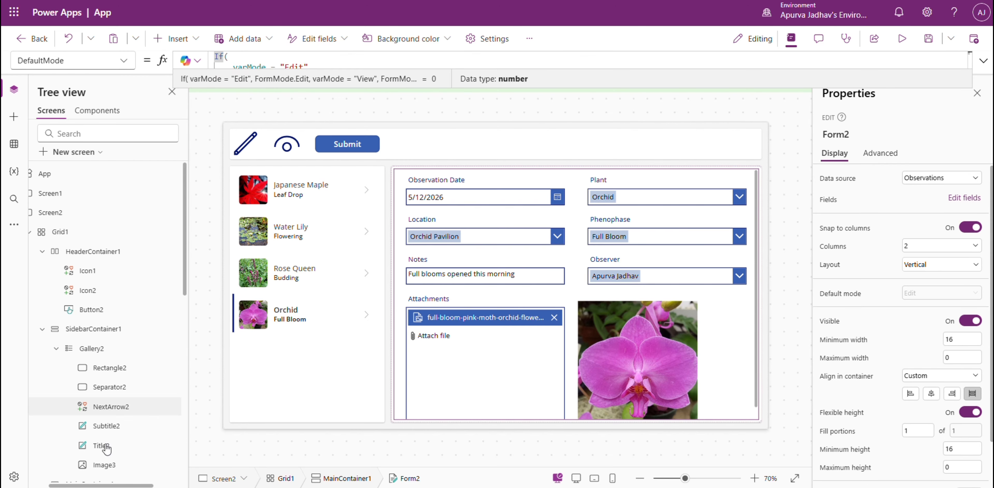
{"action": "left_click_drag", "start_coordinate": [107, 485], "coordinate": [85, 486]}
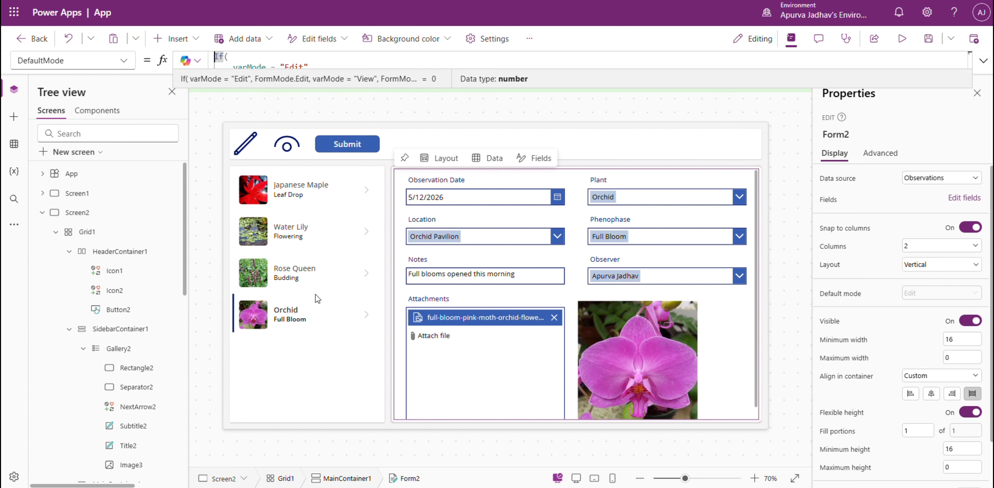
{"action": "left_click", "coordinate": [98, 193]}
{"action": "double_click", "coordinate": [95, 214]}
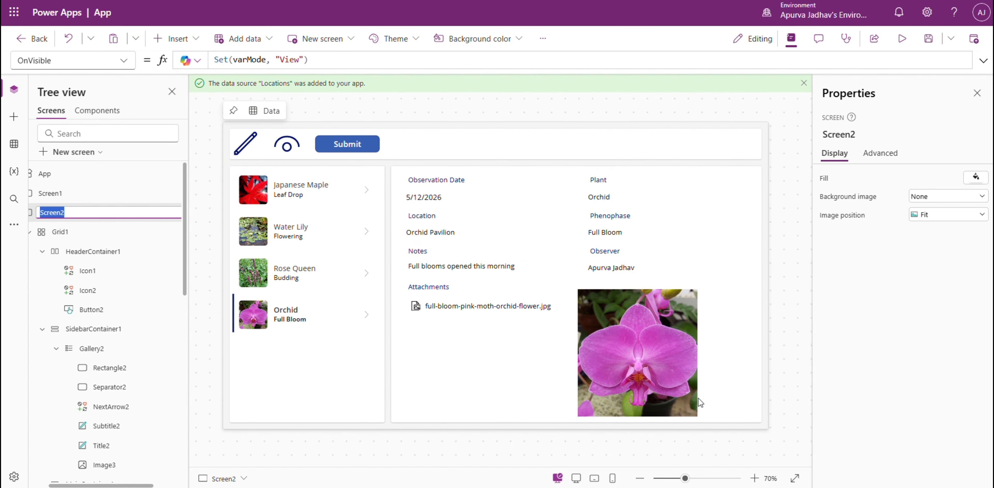
{"action": "left_click", "coordinate": [247, 146], "text": "alt"}
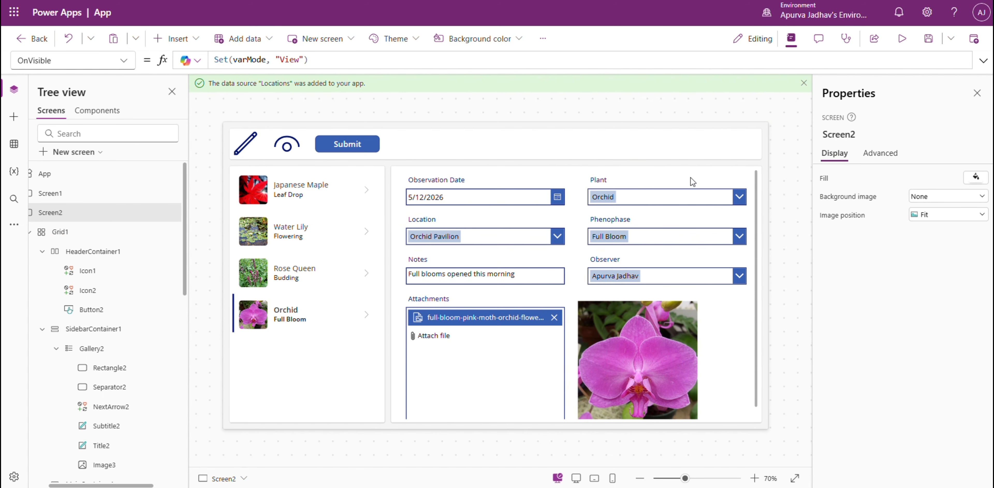
{"action": "left_click", "coordinate": [286, 148], "text": "alt"}
{"action": "left_click", "coordinate": [249, 146], "text": "alt"}
{"action": "left_click", "coordinate": [278, 146], "text": "alt"}
{"action": "left_click", "coordinate": [369, 279], "text": "alt"}
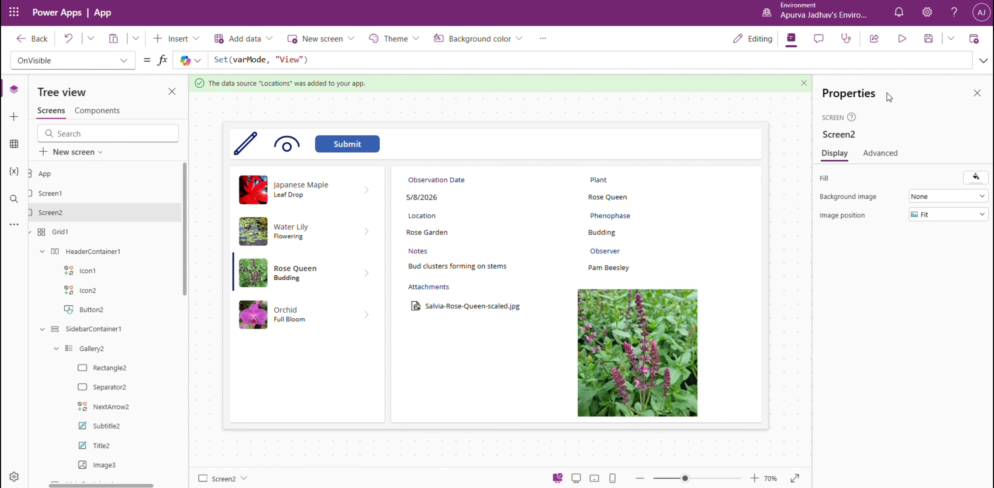
Set the Submit button's OnSelect formula to SubmitForm(Form2).
{"action": "left_click", "coordinate": [356, 145]}
{"action": "left_click", "coordinate": [274, 56]}
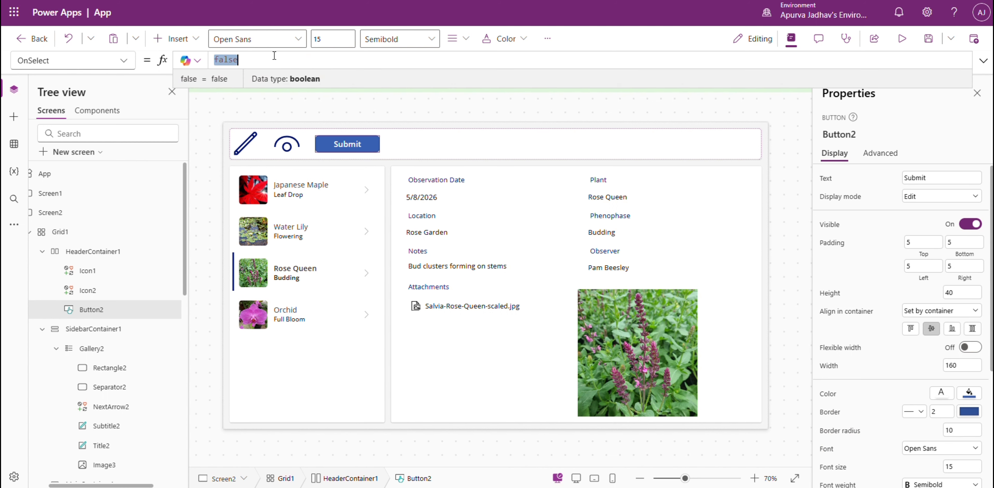
{"action": "key", "text": "BackSpace"}
{"action": "type", "text": "SubmitForm(f"}
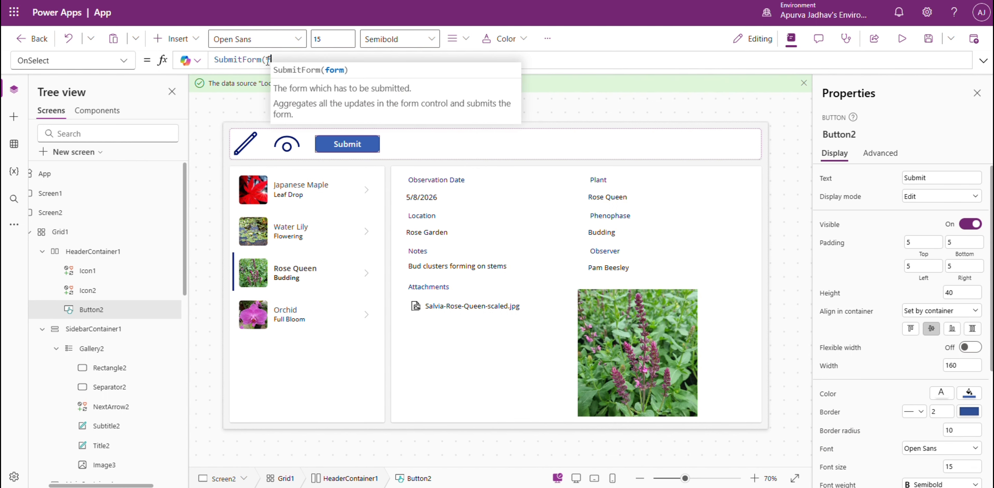
{"action": "type", "text": "orm"}
{"action": "key", "text": "Down"}
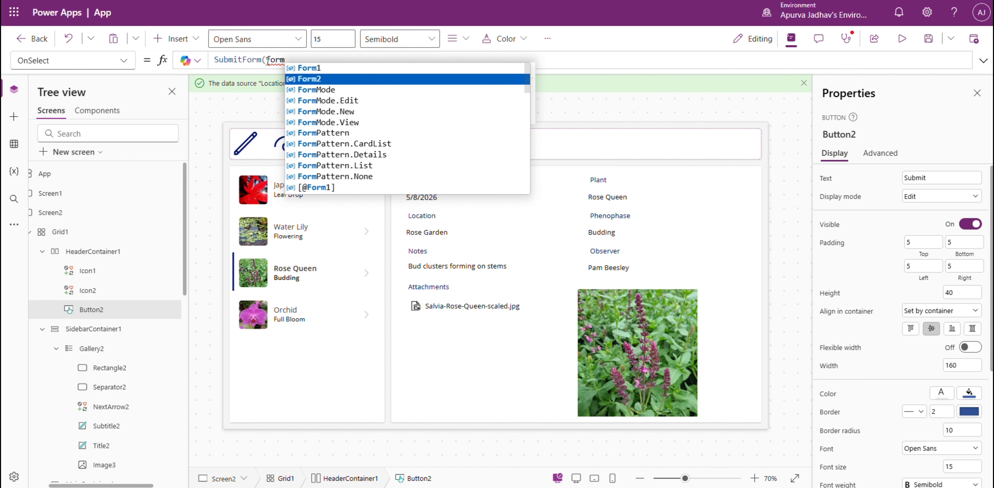
{"action": "key", "text": "Tab"}
{"action": "type", "text": ")"}
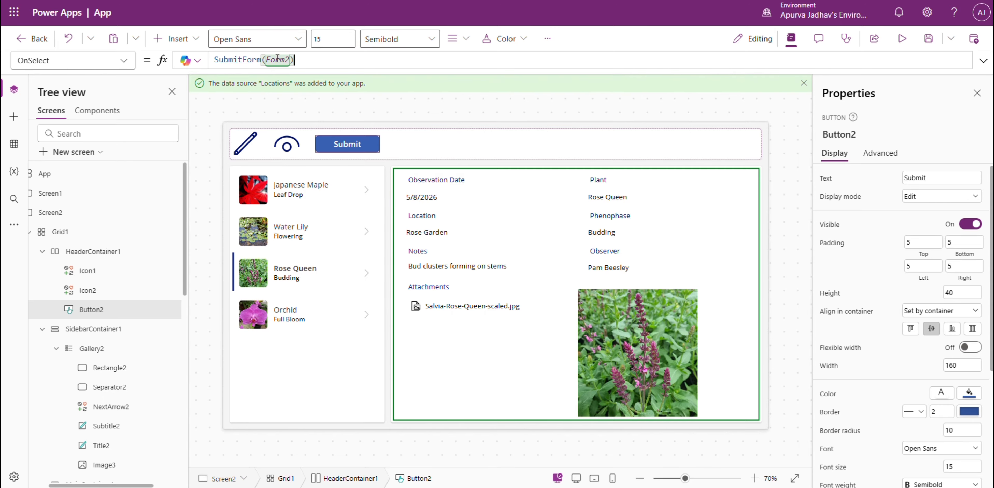
Preview the app, submit the Rose Queen record with Phenophase set to Dormat, and refresh the SharePoint Observations list to check item 3.
{"action": "left_click", "coordinate": [902, 38]}
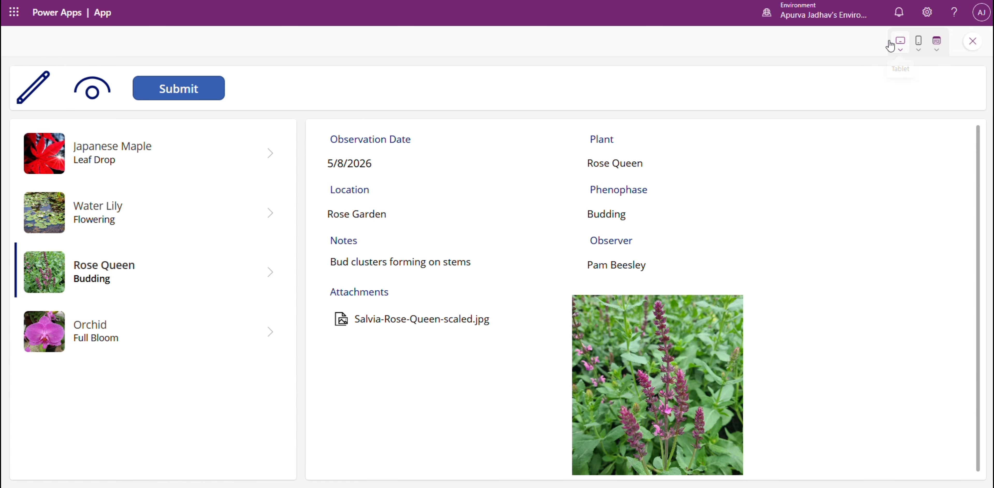
{"action": "left_click", "coordinate": [32, 87]}
{"action": "left_click", "coordinate": [655, 229]}
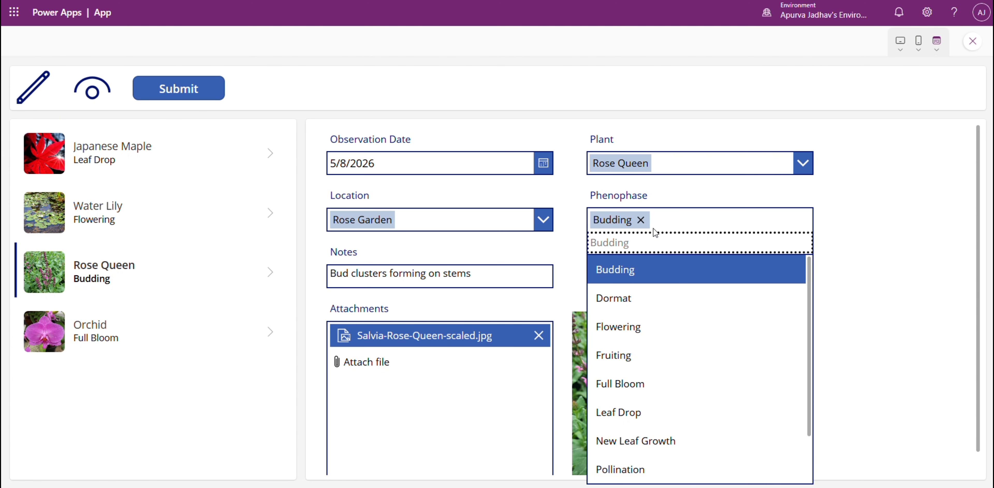
{"action": "left_click", "coordinate": [642, 305]}
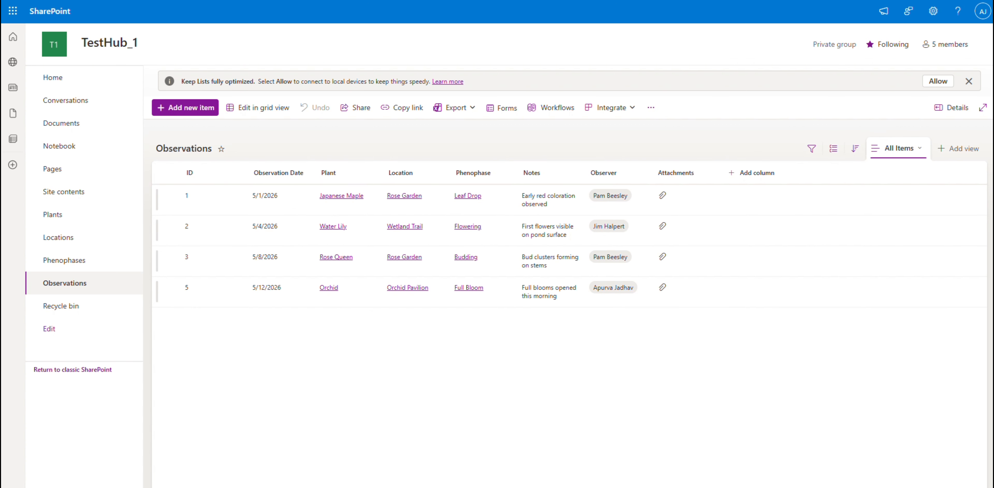
{"action": "left_click", "coordinate": [171, 257]}
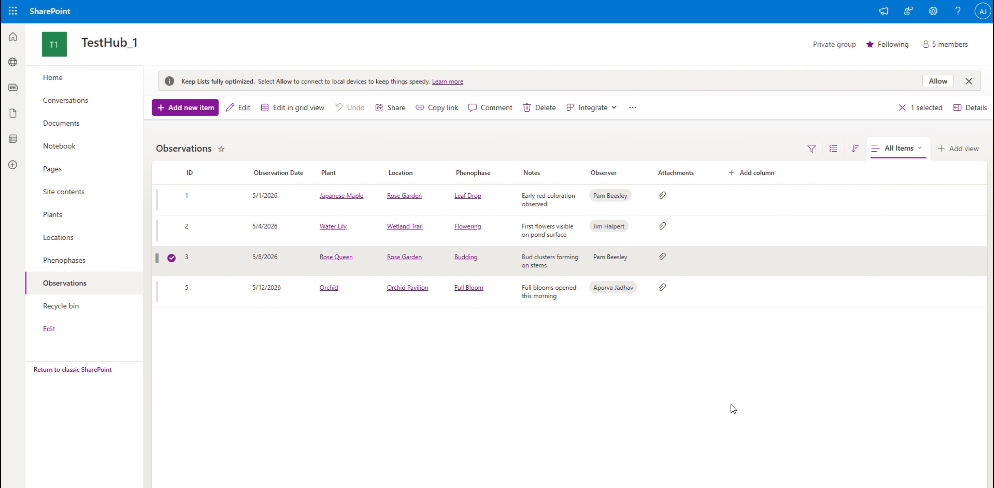
{"action": "key", "text": "F5"}
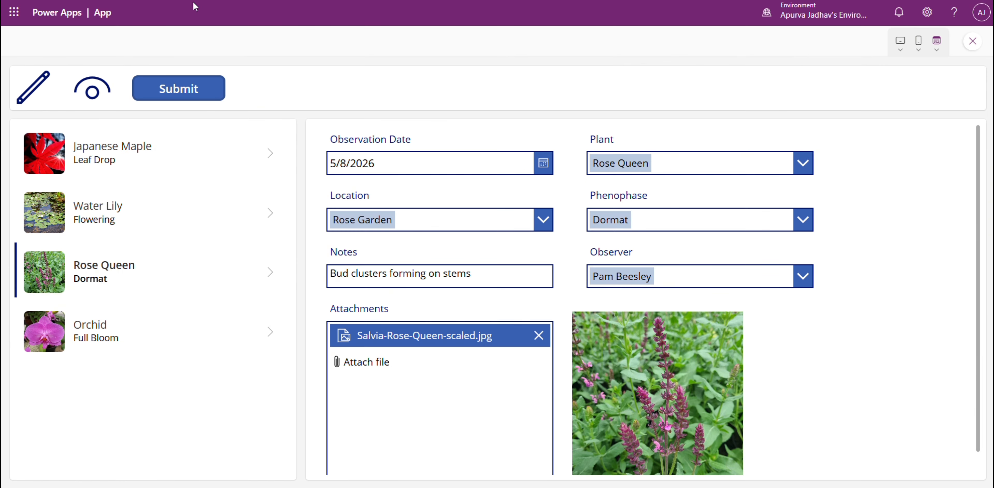
Submit the previewed record with Location Orchid Pavilion and Plant Bamboo Palm, and refresh the SharePoint Observations list to check item 3.
{"action": "left_click", "coordinate": [510, 222]}
{"action": "left_click", "coordinate": [414, 358]}
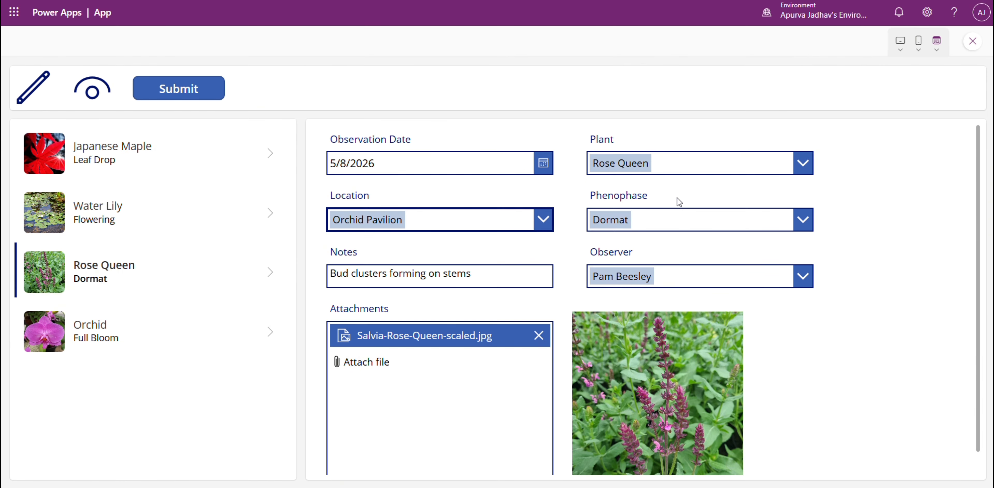
{"action": "left_click", "coordinate": [672, 171]}
{"action": "left_click", "coordinate": [656, 212]}
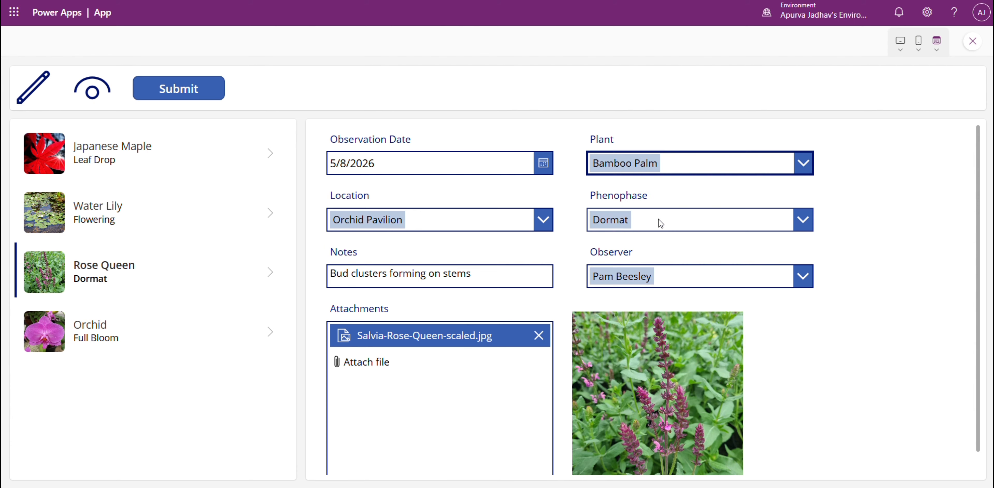
{"action": "left_click", "coordinate": [199, 90]}
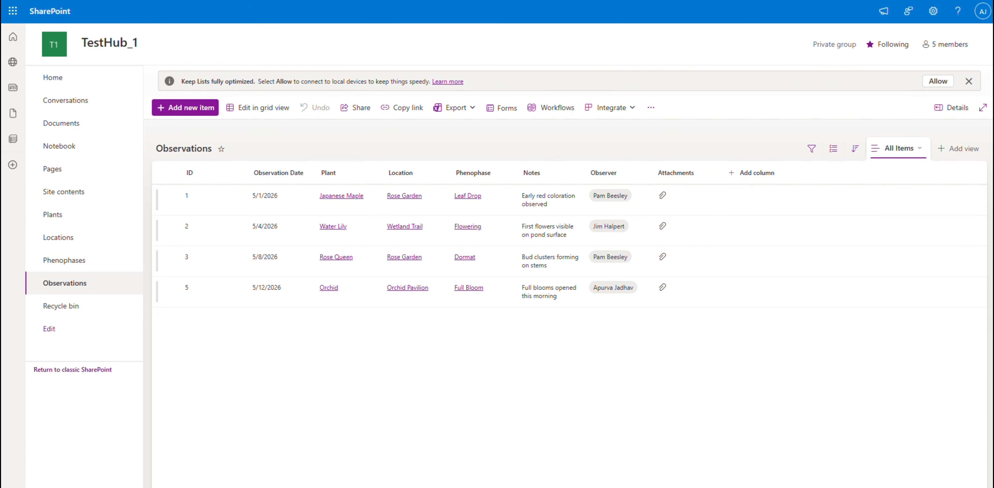
{"action": "left_click", "coordinate": [172, 258]}
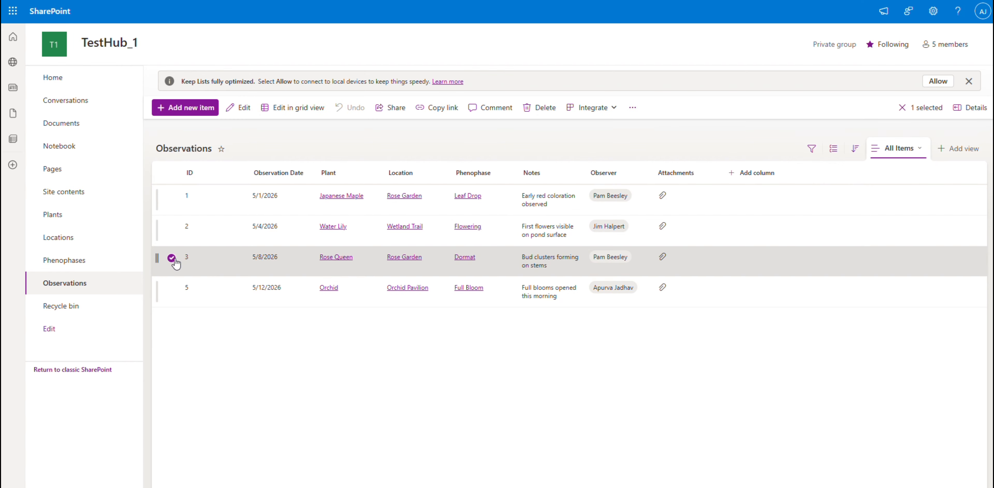
{"action": "key", "text": "F5"}
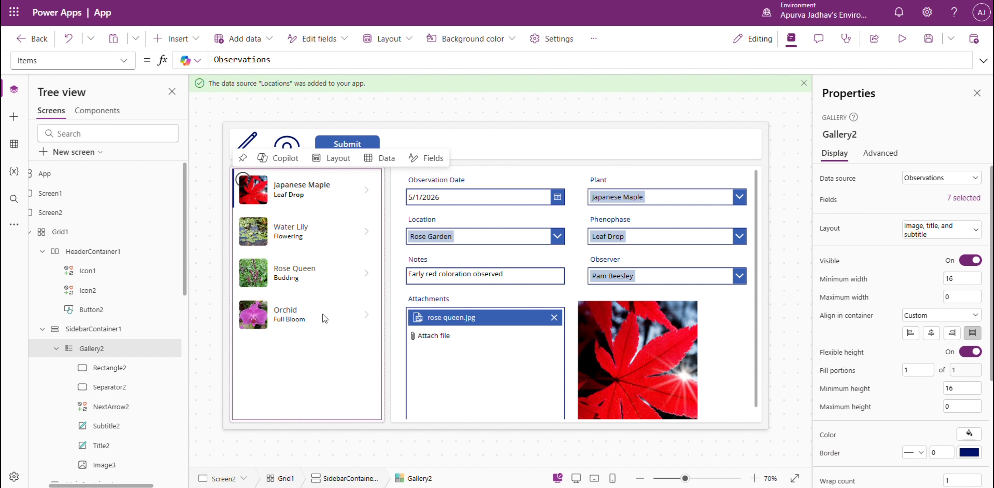
Return to the Power Apps editor and insert three drop-down controls into HeaderContainer1 after the Submit button.
{"action": "left_click", "coordinate": [43, 247]}
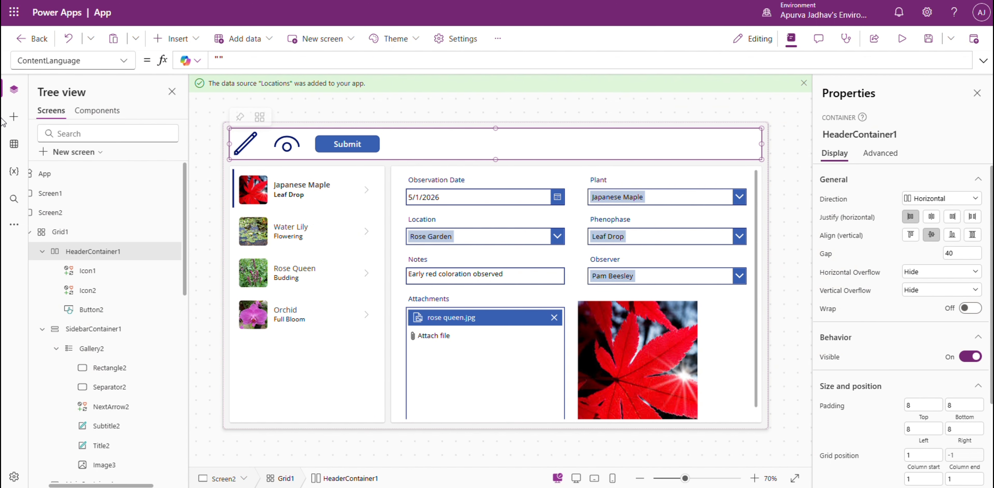
{"action": "left_click", "coordinate": [12, 120]}
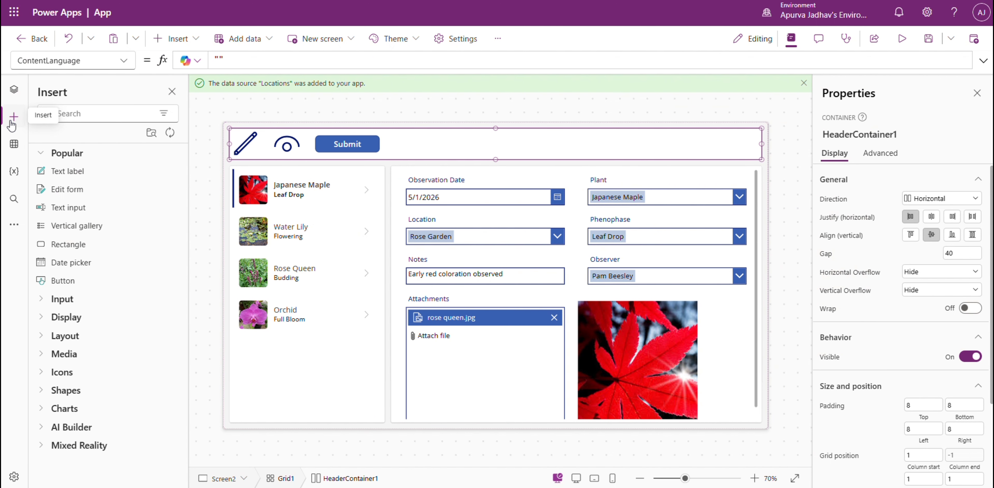
{"action": "left_click", "coordinate": [91, 115]}
{"action": "type", "text": "dr"}
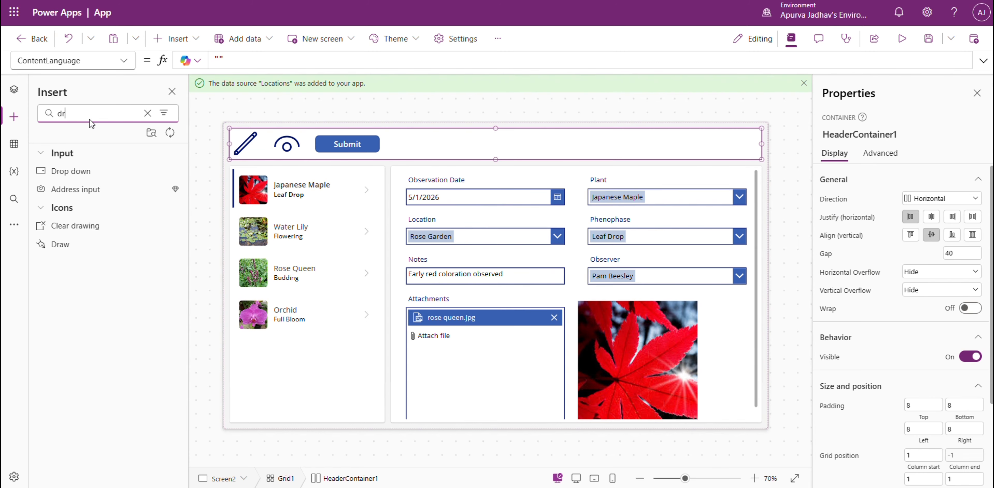
{"action": "left_click", "coordinate": [85, 170]}
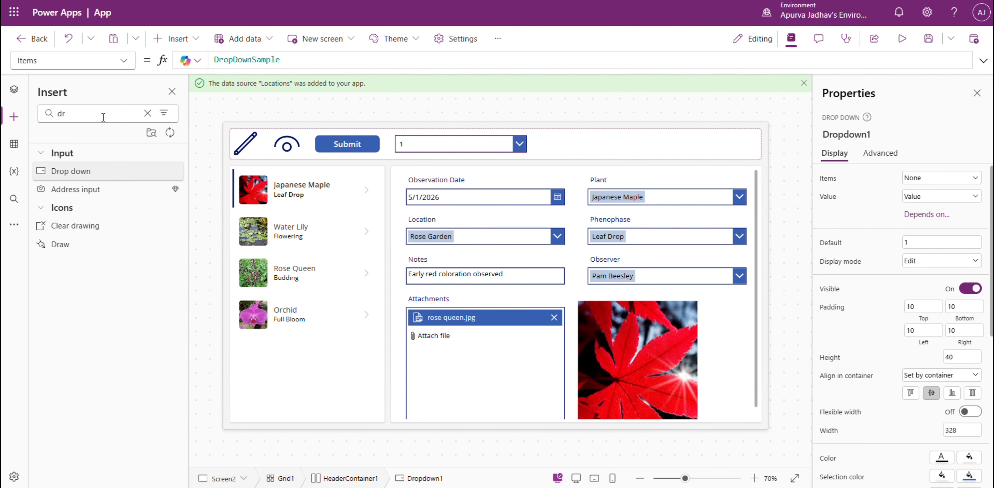
{"action": "left_click", "coordinate": [105, 176]}
{"action": "left_click", "coordinate": [105, 178]}
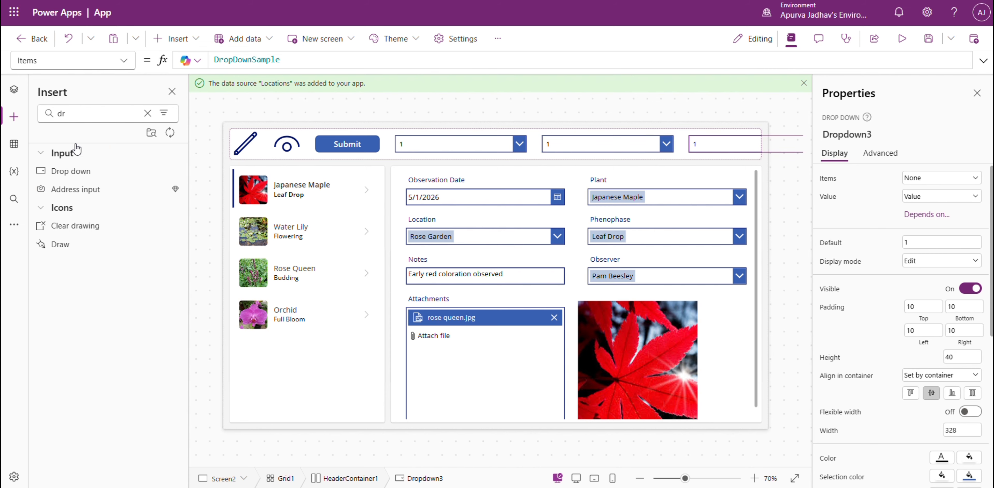
Move the pencil and eye icons from the header container into SidebarContainer1.
{"action": "left_click", "coordinate": [14, 91]}
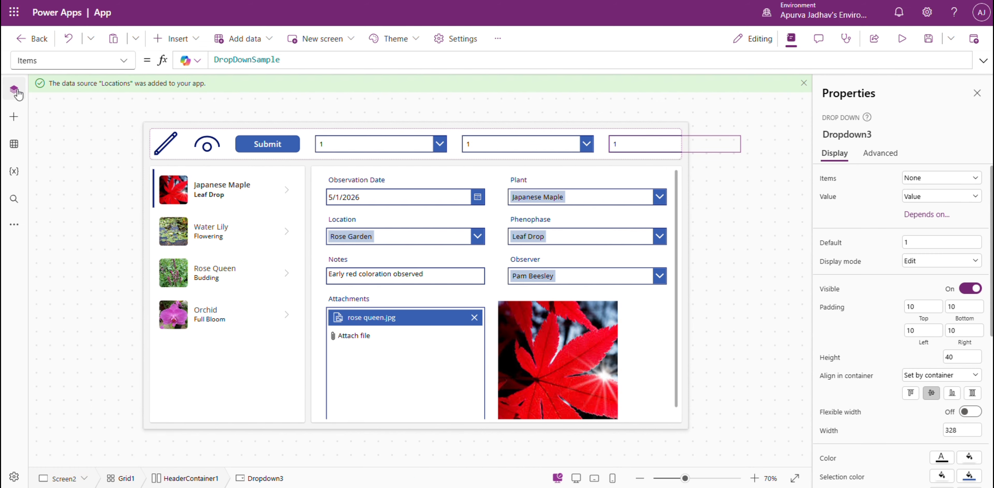
{"action": "left_click", "coordinate": [275, 408]}
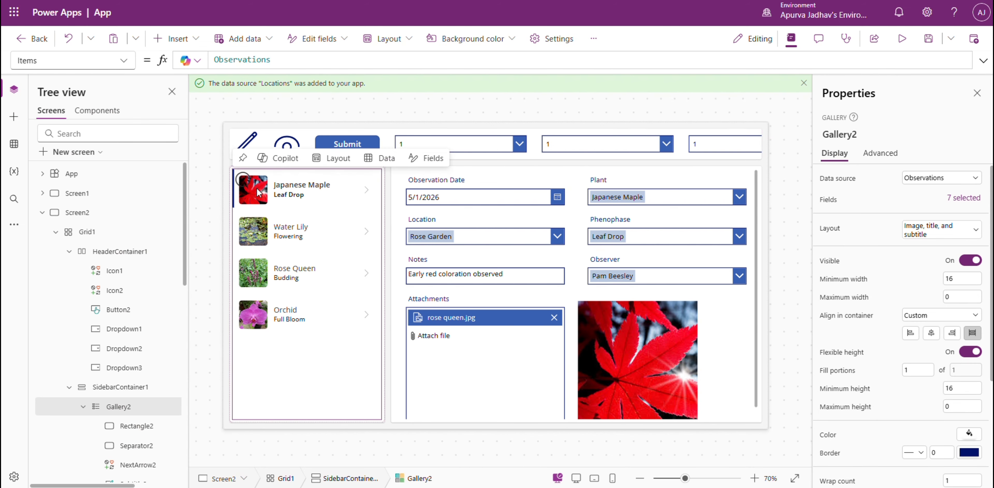
{"action": "left_click", "coordinate": [250, 140]}
{"action": "left_click", "coordinate": [285, 142], "text": "ctrl"}
{"action": "key", "text": "Delete"}
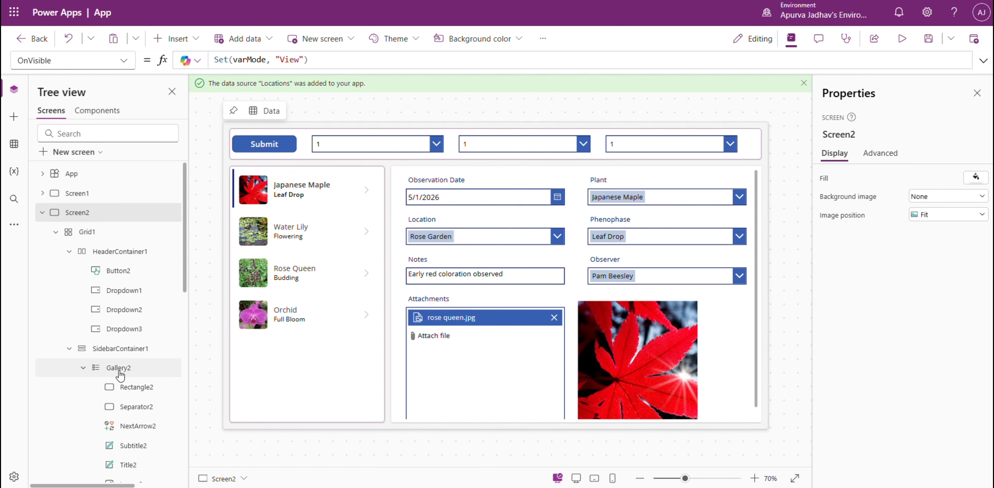
{"action": "left_click", "coordinate": [122, 351]}
{"action": "right_click", "coordinate": [123, 355]}
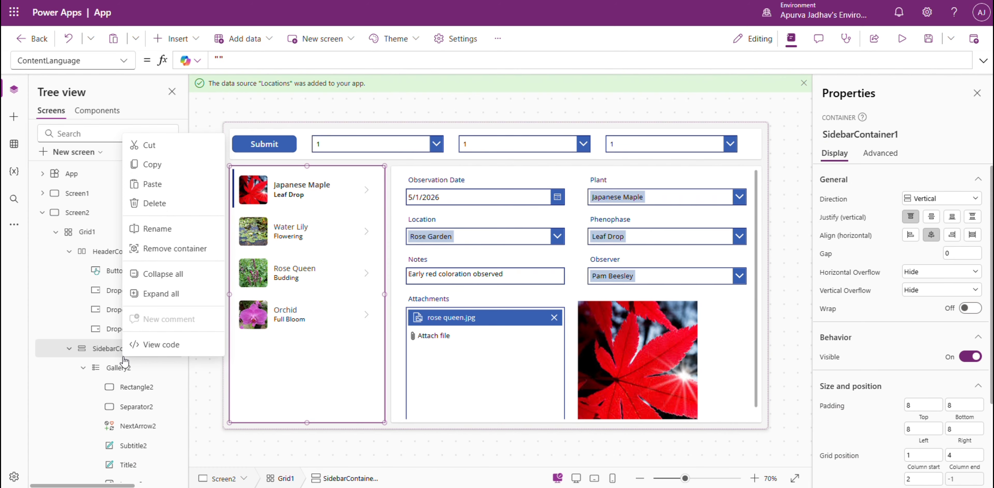
{"action": "left_click", "coordinate": [167, 186]}
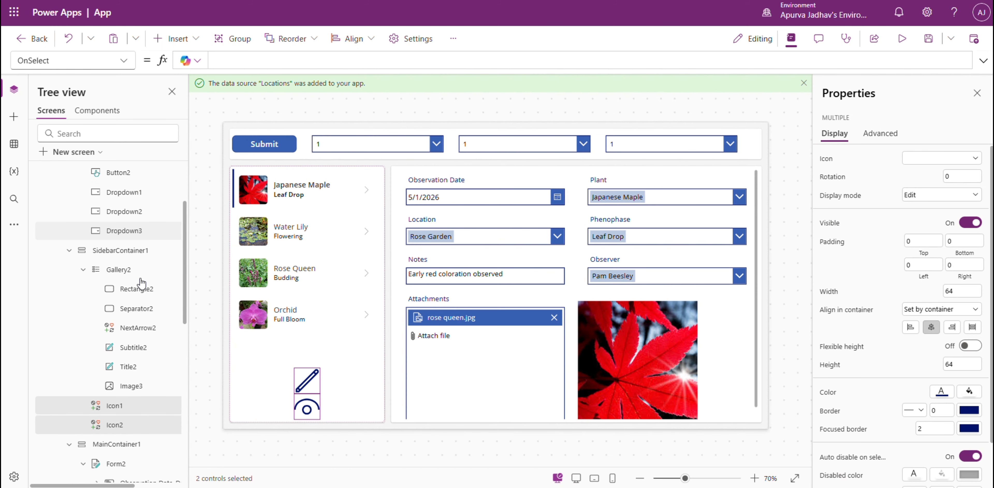
Reorder both icons so that they come before the gallery in SidebarContainer1.
{"action": "right_click", "coordinate": [126, 413]}
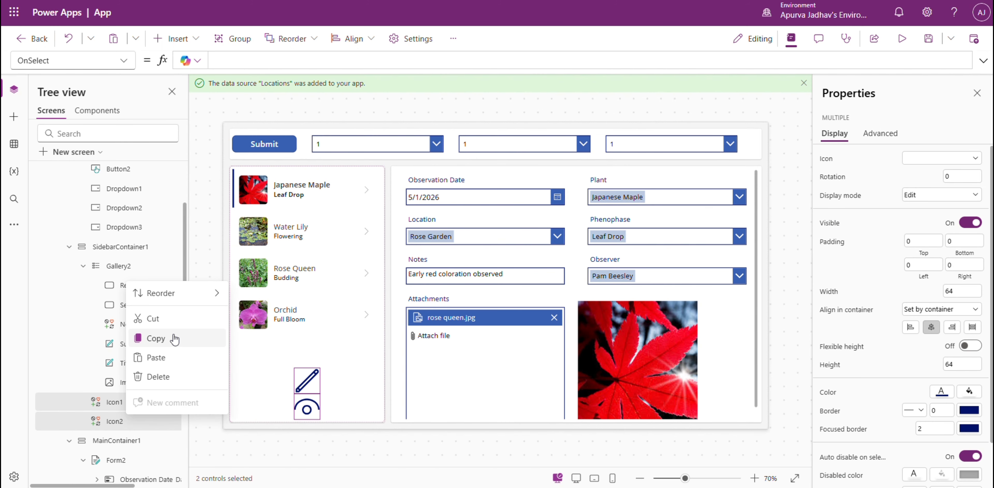
{"action": "mouse_move", "coordinate": [193, 293]}
{"action": "left_click", "coordinate": [260, 292]}
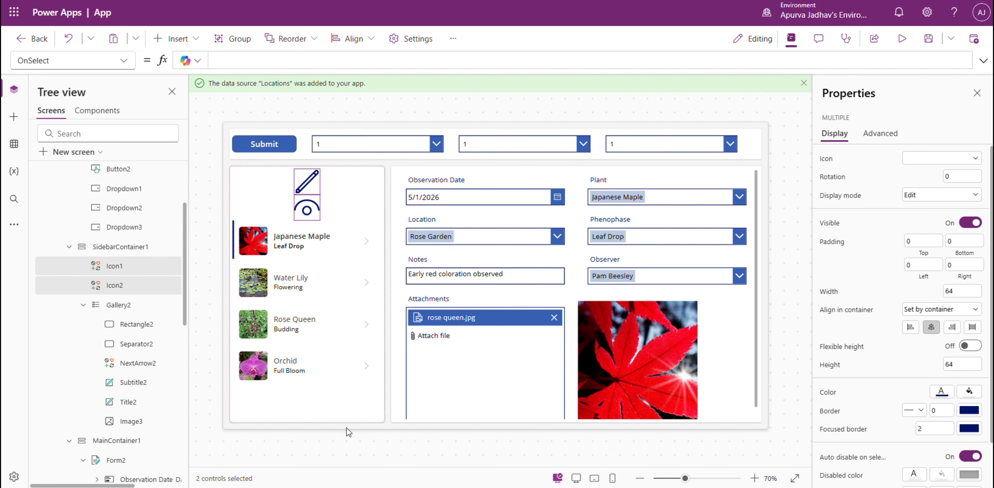
Insert a horizontal container into SidebarContainer1.
{"action": "left_click", "coordinate": [332, 401]}
{"action": "double_click", "coordinate": [140, 247]}
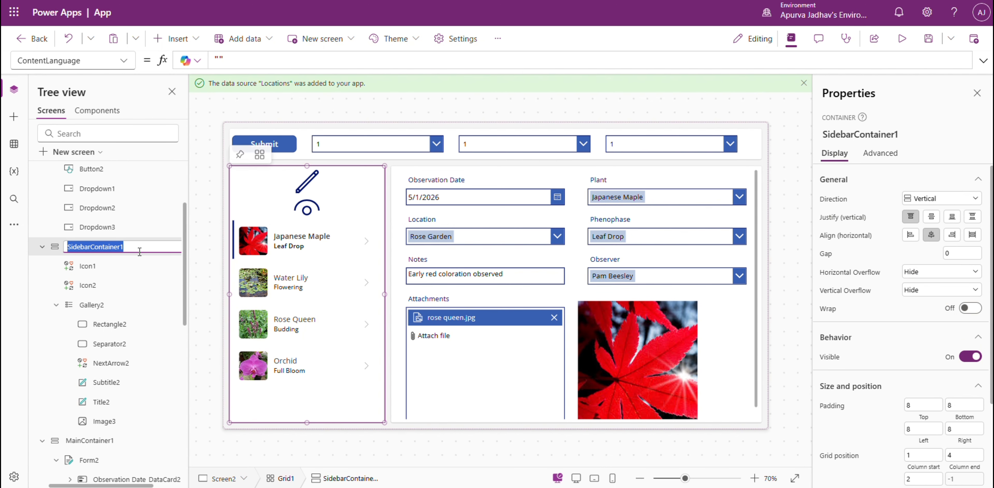
{"action": "key", "text": "Return"}
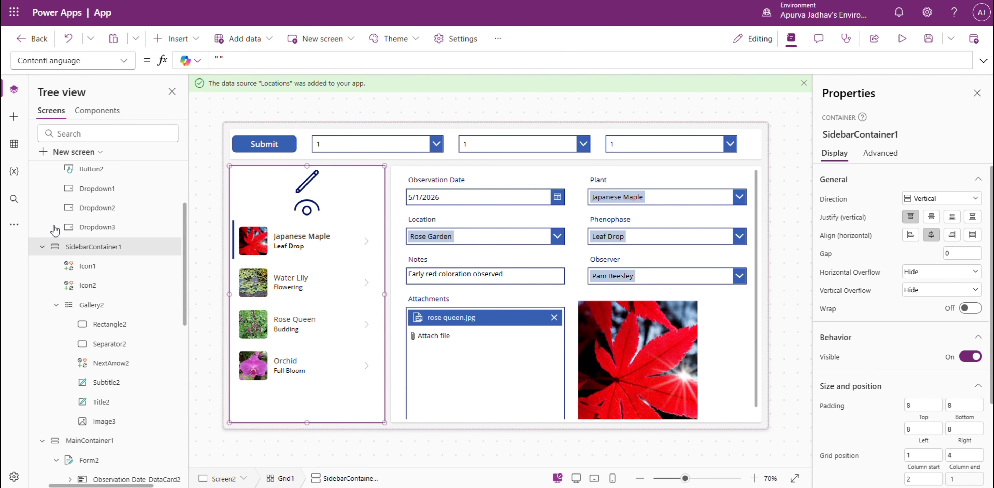
{"action": "left_click", "coordinate": [14, 117]}
{"action": "left_click", "coordinate": [90, 114]}
{"action": "type", "text": "hori"}
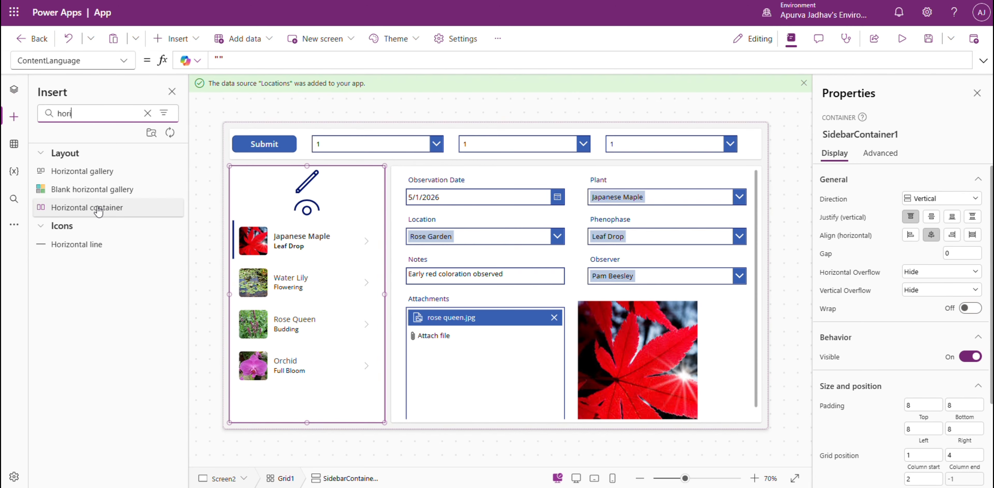
{"action": "left_click", "coordinate": [73, 208]}
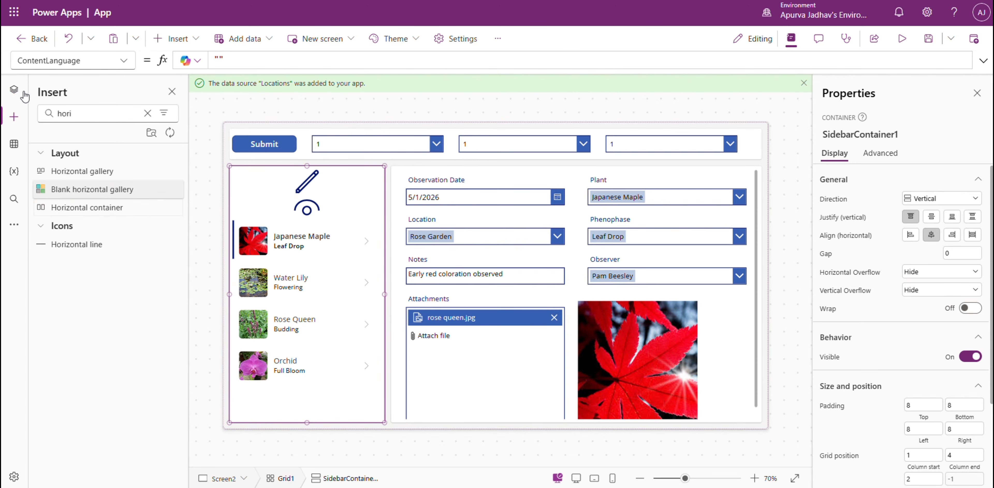
Move Icon1 and Icon2 out of the sidebar's vertical stack into the new horizontal container below the gallery.
{"action": "left_click", "coordinate": [14, 89]}
{"action": "scroll", "coordinate": [114, 370], "scroll_direction": "down", "scroll_amount": 5}
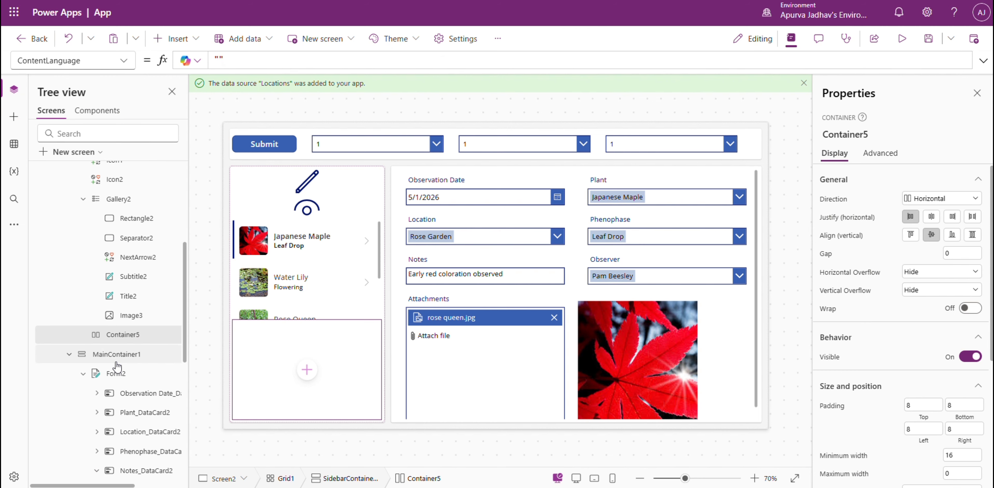
{"action": "scroll", "coordinate": [129, 285], "scroll_direction": "up", "scroll_amount": 2}
{"action": "left_click", "coordinate": [115, 230]}
{"action": "left_click", "coordinate": [116, 211], "text": "ctrl"}
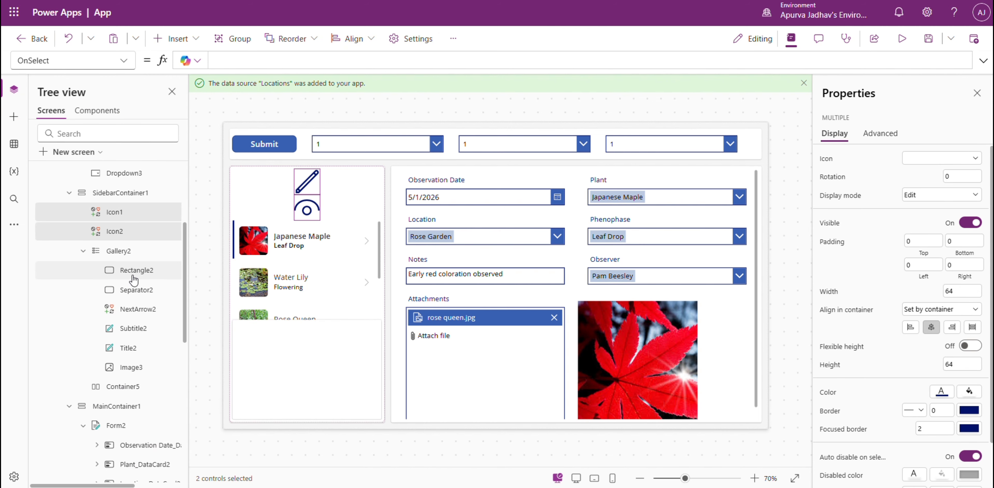
{"action": "key", "text": "Delete"}
{"action": "right_click", "coordinate": [124, 349]}
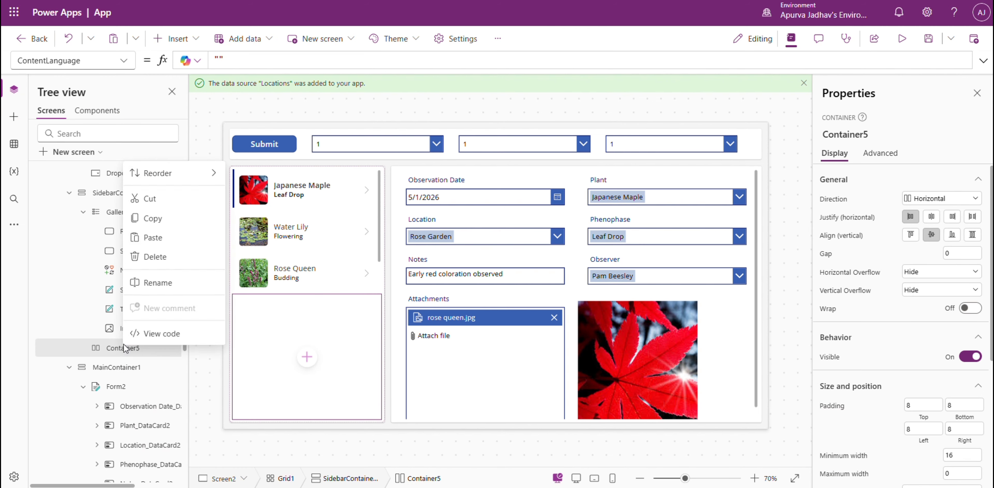
{"action": "left_click", "coordinate": [159, 237]}
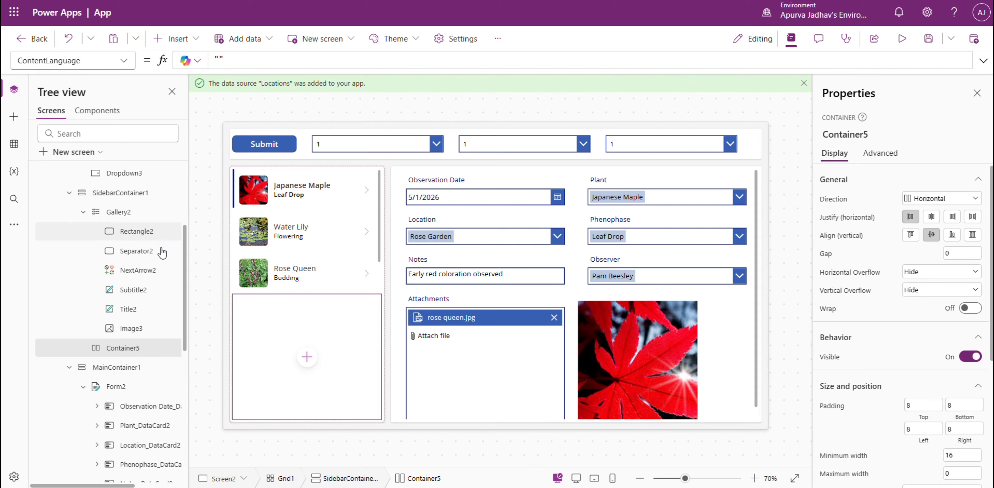
Reorder the horizontal container holding the icons so that it sits above the gallery in SidebarContainer1.
{"action": "right_click", "coordinate": [129, 348]}
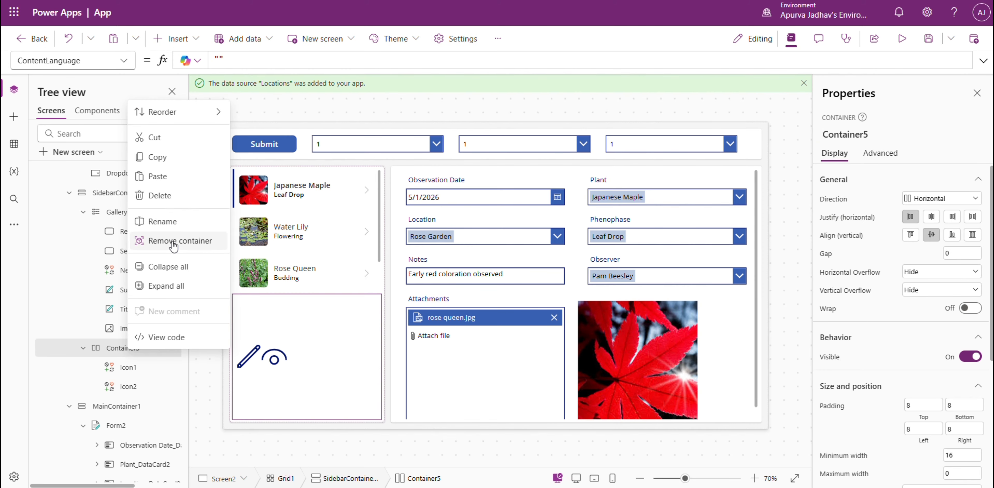
{"action": "mouse_move", "coordinate": [208, 112]}
{"action": "left_click", "coordinate": [278, 116]}
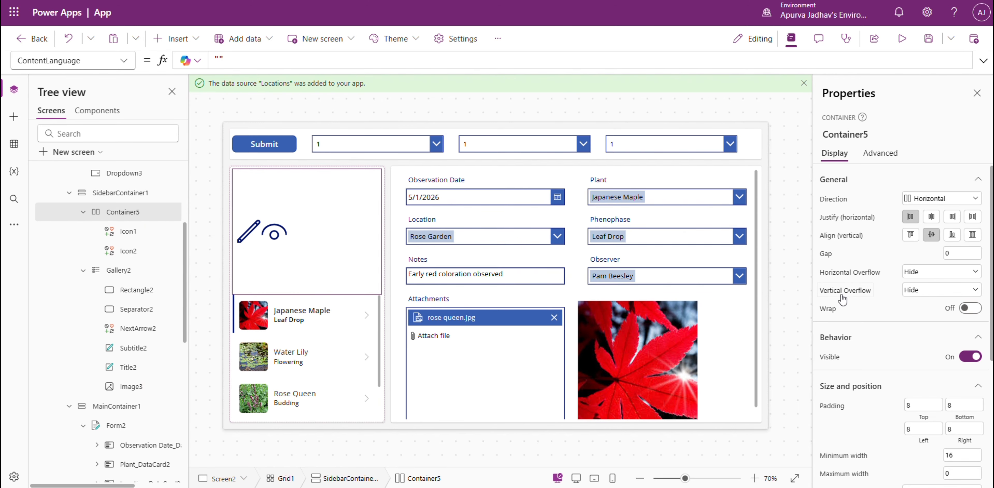
Turn off flexible height for the icons' horizontal container and set its height to 50.
{"action": "scroll", "coordinate": [952, 395], "scroll_direction": "down", "scroll_amount": 5}
{"action": "left_click", "coordinate": [971, 324]}
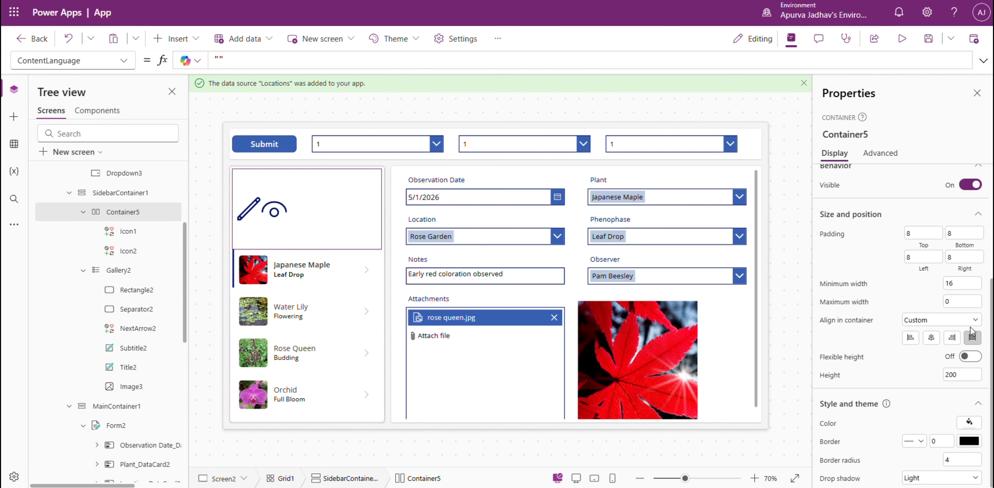
{"action": "double_click", "coordinate": [963, 373]}
{"action": "type", "text": "50"}
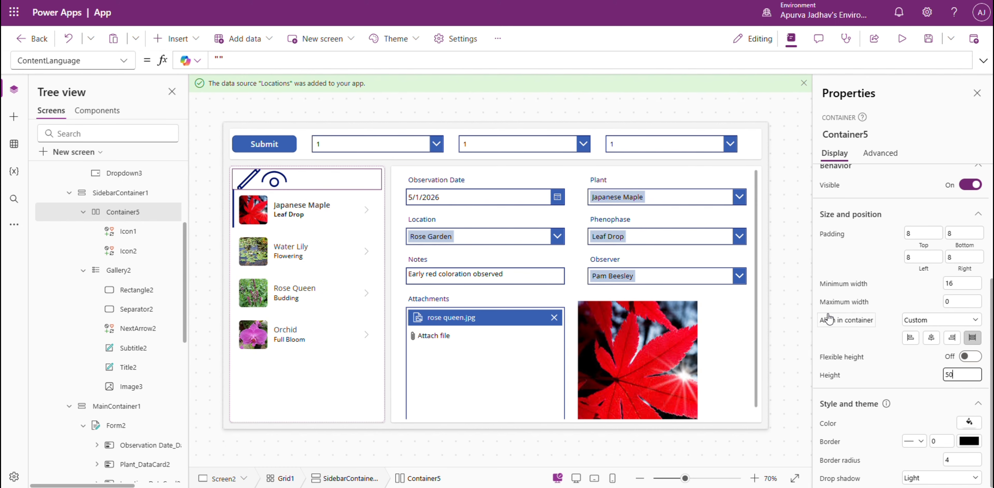
Set both the height and the width of the pencil and eye icons to 30.
{"action": "left_click", "coordinate": [249, 180]}
{"action": "left_click", "coordinate": [281, 184], "text": "shift"}
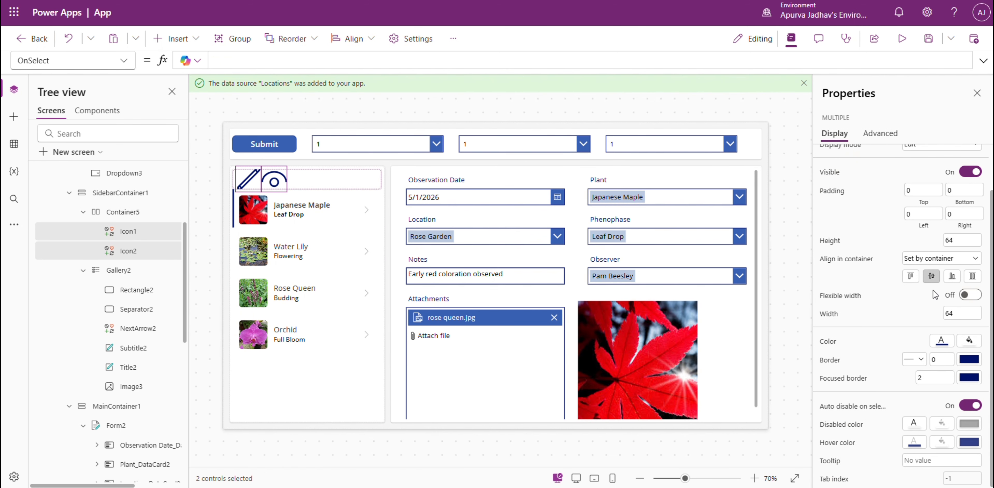
{"action": "scroll", "coordinate": [935, 294], "scroll_direction": "up", "scroll_amount": 2}
{"action": "scroll", "coordinate": [935, 295], "scroll_direction": "down", "scroll_amount": 2}
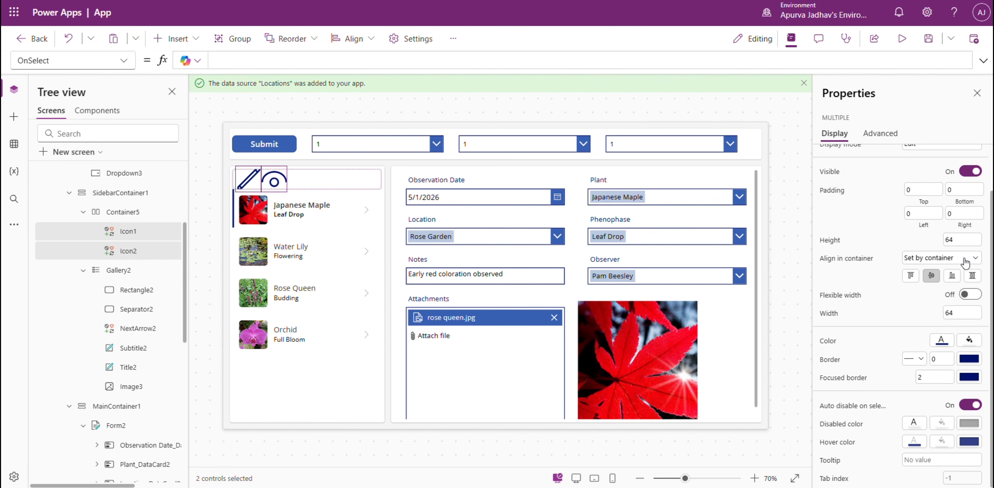
{"action": "left_click", "coordinate": [963, 309]}
{"action": "left_click", "coordinate": [974, 240]}
{"action": "type", "text": "30"}
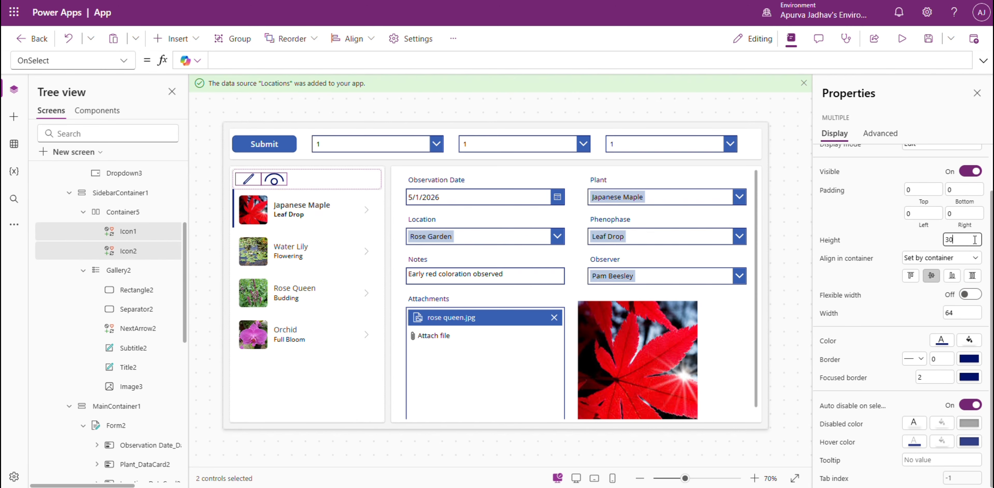
{"action": "key", "text": "Tab"}
{"action": "key", "text": "Tab"}
{"action": "key", "text": "Tab"}
{"action": "left_click", "coordinate": [968, 307]}
{"action": "type", "text": "30"}
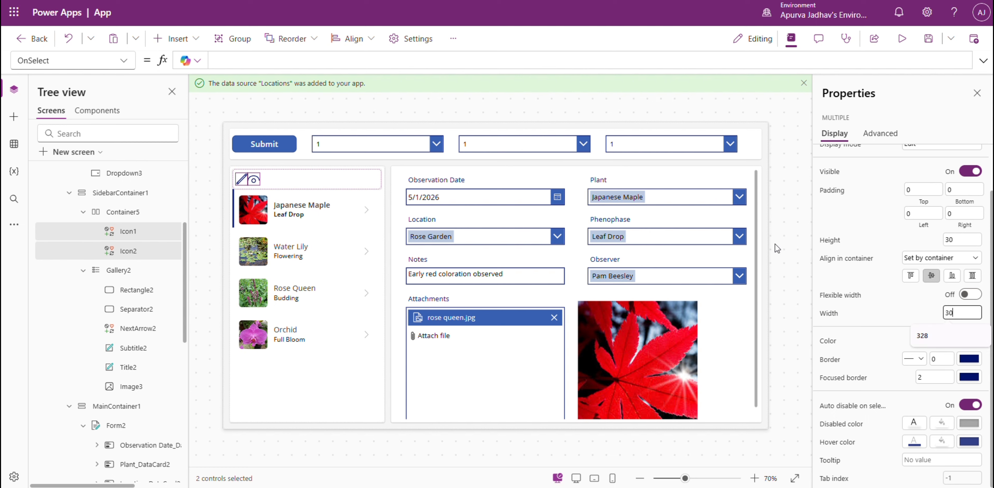
Add a gap between the two icons in their horizontal container, Container5.
{"action": "scroll", "coordinate": [923, 201], "scroll_direction": "up", "scroll_amount": 1}
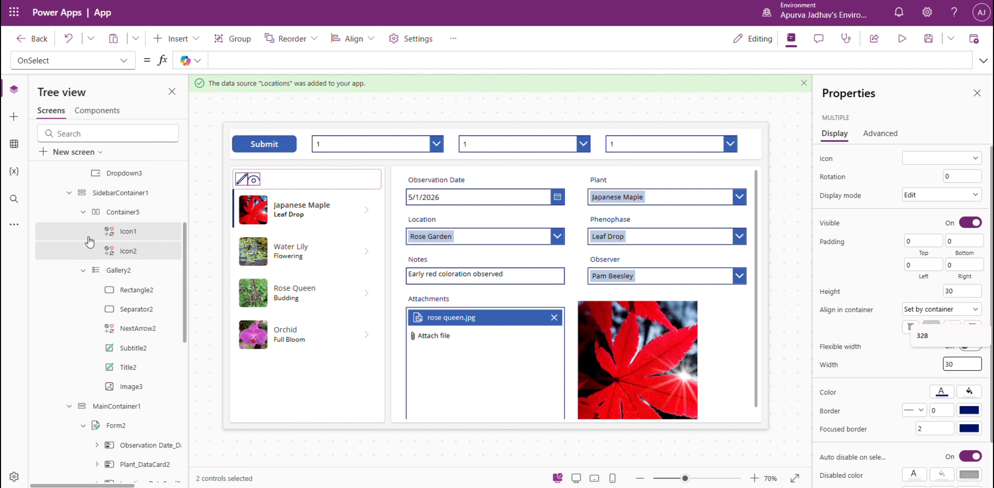
{"action": "left_click", "coordinate": [116, 211]}
{"action": "left_click", "coordinate": [965, 253]}
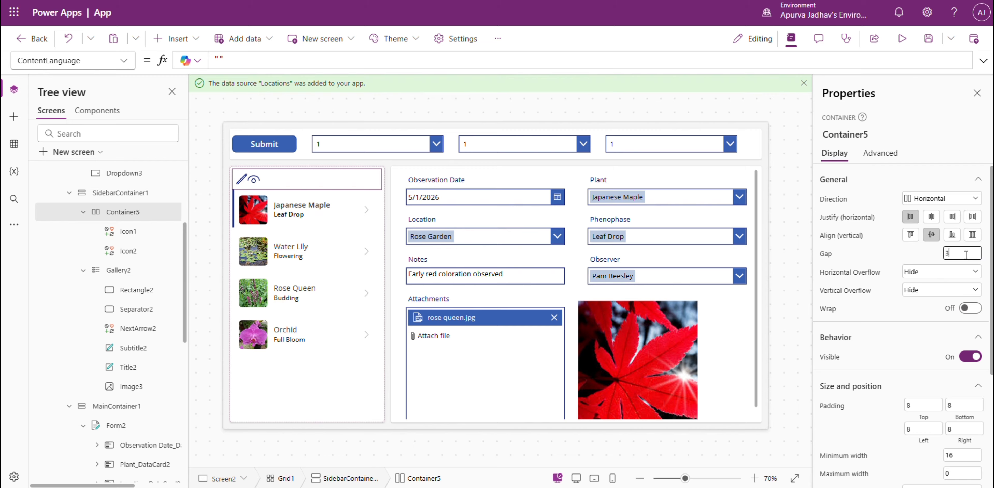
{"action": "left_click", "coordinate": [787, 212]}
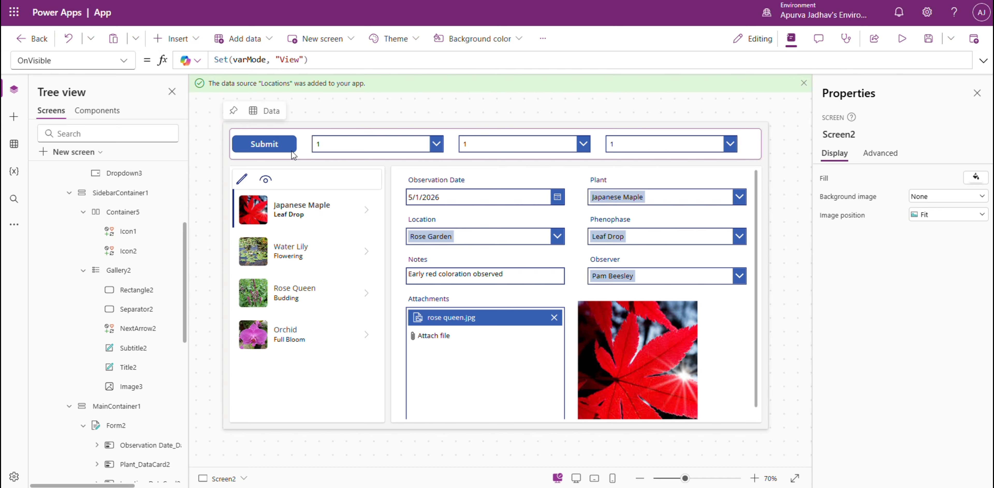
Set the items of the first header drop-down to the Locations list, following the requirements in the Reddit post.
{"action": "left_click", "coordinate": [334, 147]}
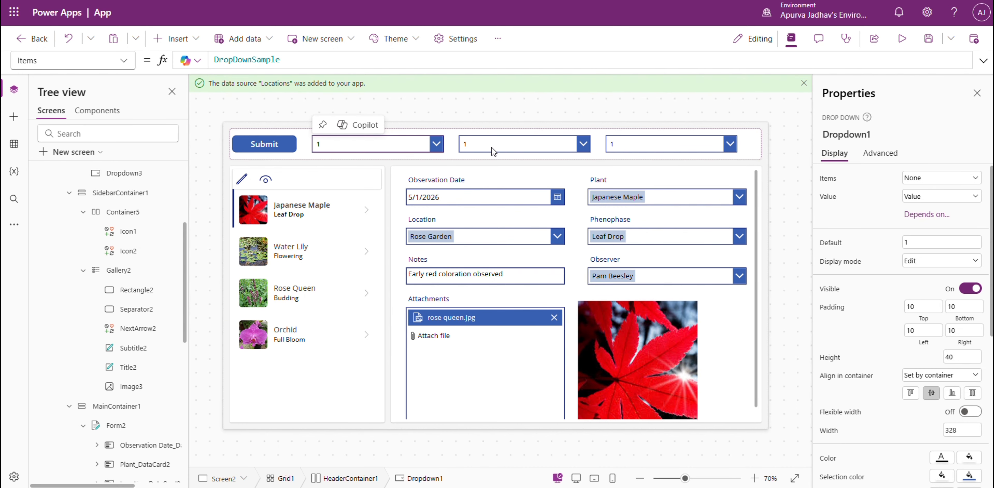
{"action": "left_click", "coordinate": [921, 177]}
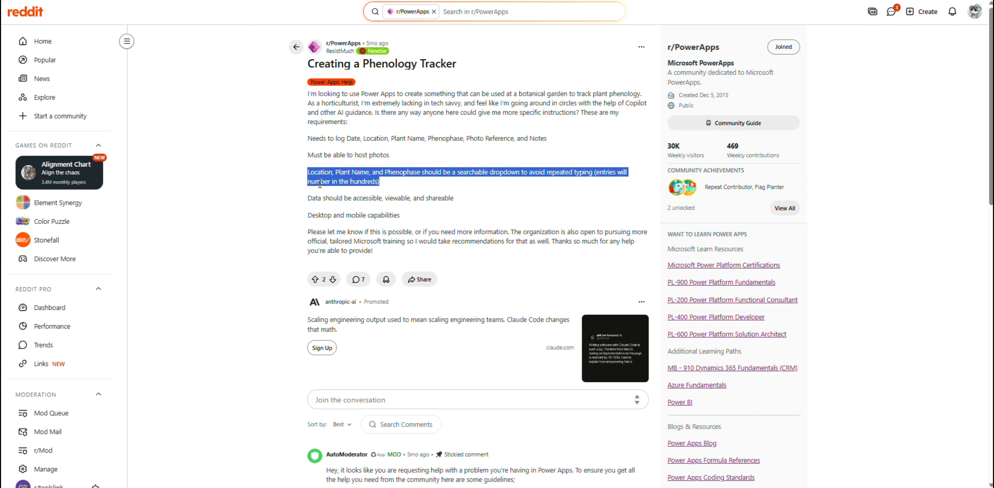
{"action": "left_click", "coordinate": [317, 206]}
{"action": "double_click", "coordinate": [320, 171]}
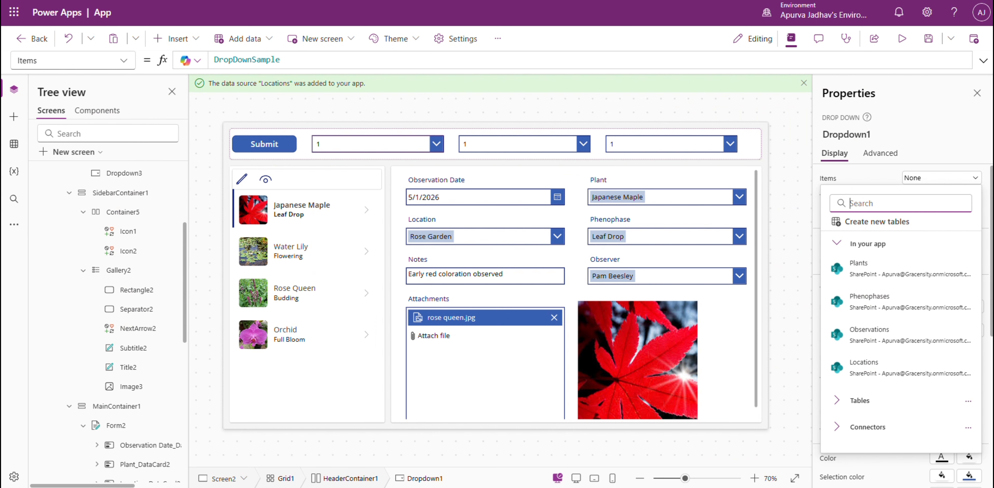
{"action": "left_click", "coordinate": [898, 376]}
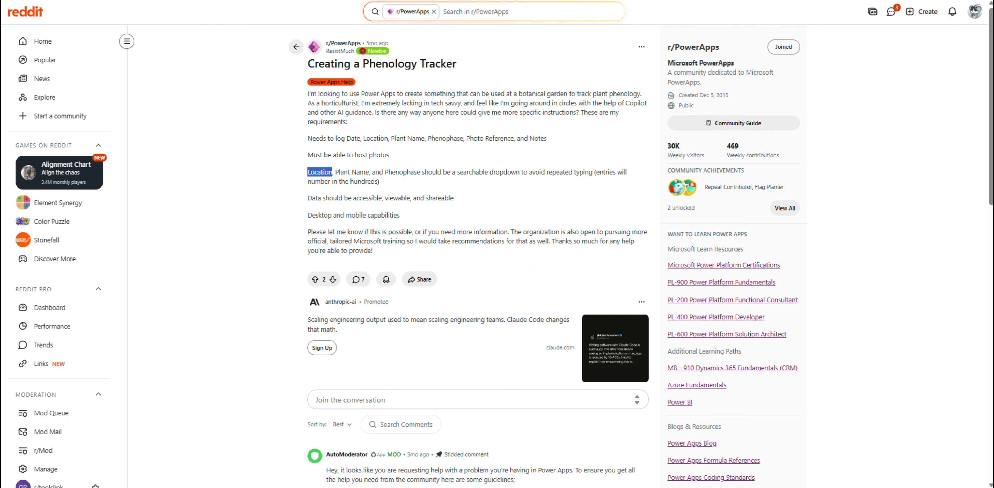
Check the second required field in the Reddit post and set the second header drop-down's items to the Plants list.
{"action": "left_click", "coordinate": [358, 172]}
{"action": "left_click_drag", "start_coordinate": [335, 172], "coordinate": [365, 173]}
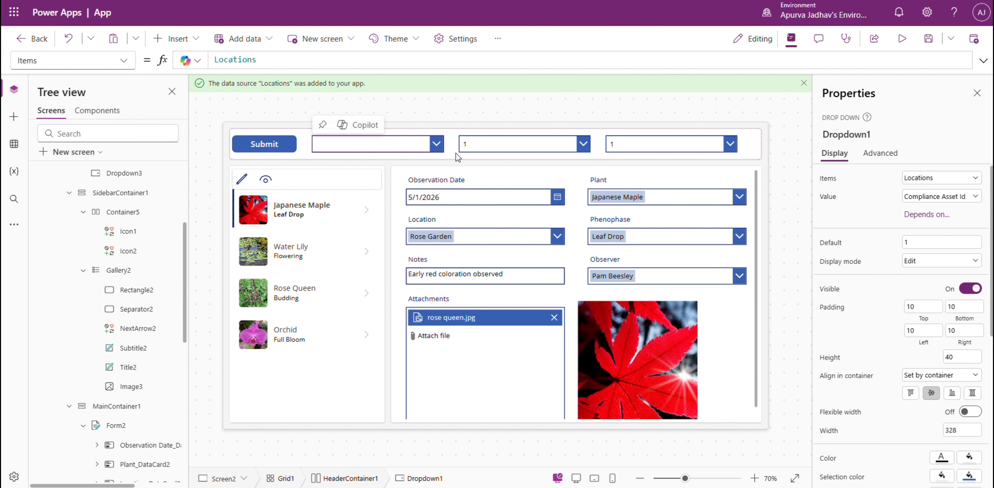
{"action": "left_click", "coordinate": [517, 144]}
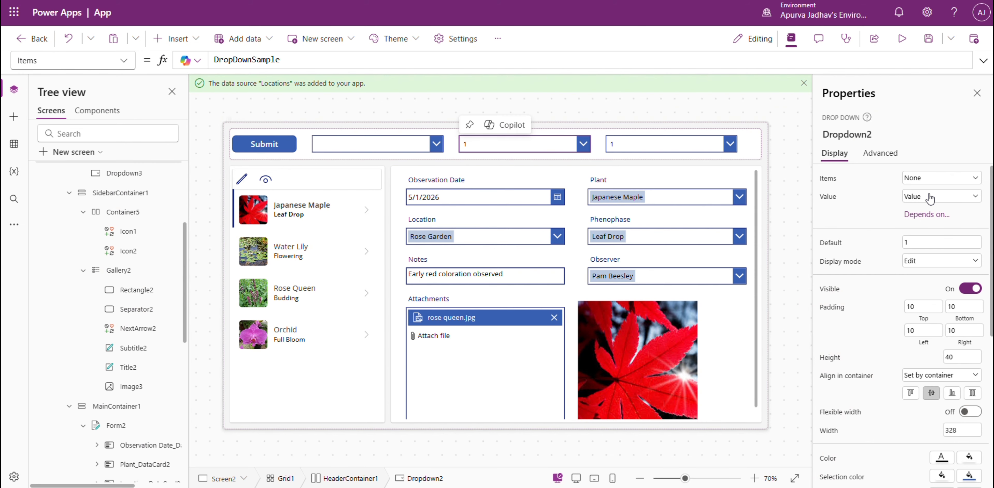
{"action": "left_click", "coordinate": [935, 189]}
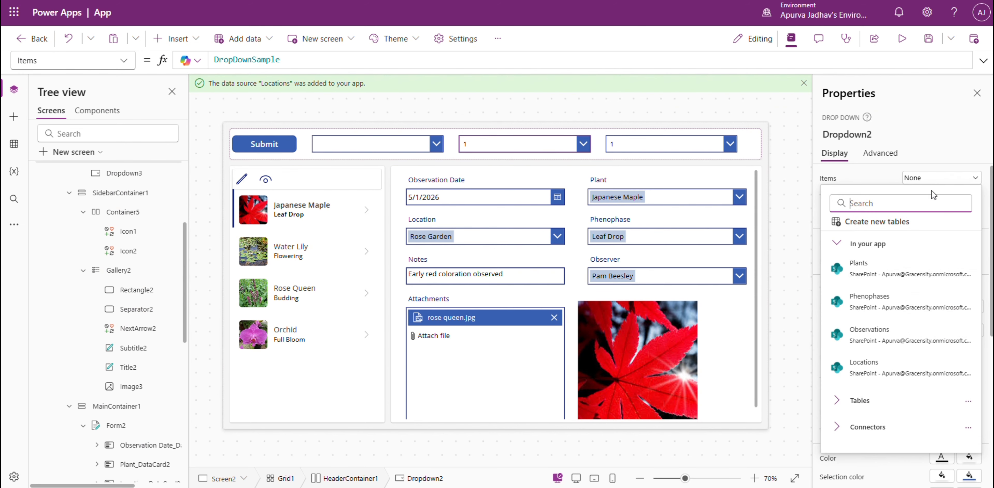
{"action": "left_click", "coordinate": [888, 262]}
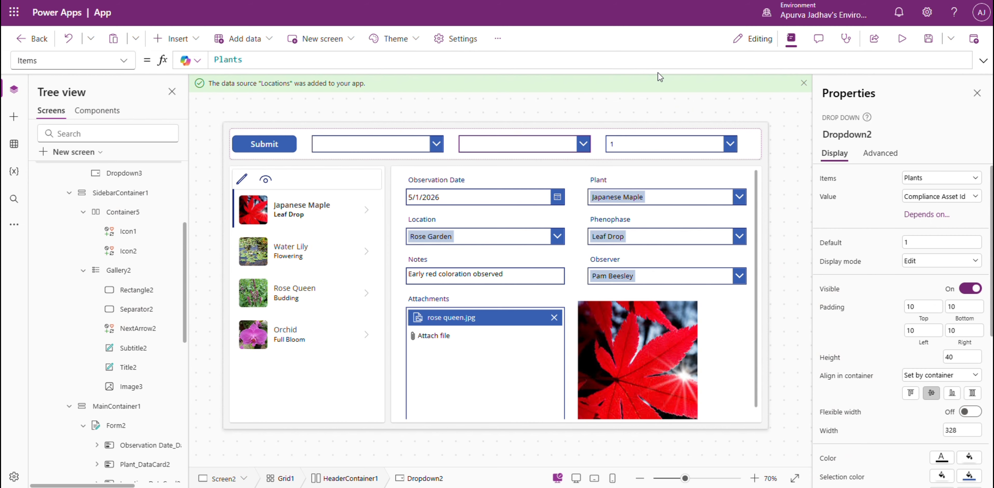
Set the items of the third header drop-down to the Phenophases list.
{"action": "left_click", "coordinate": [655, 146]}
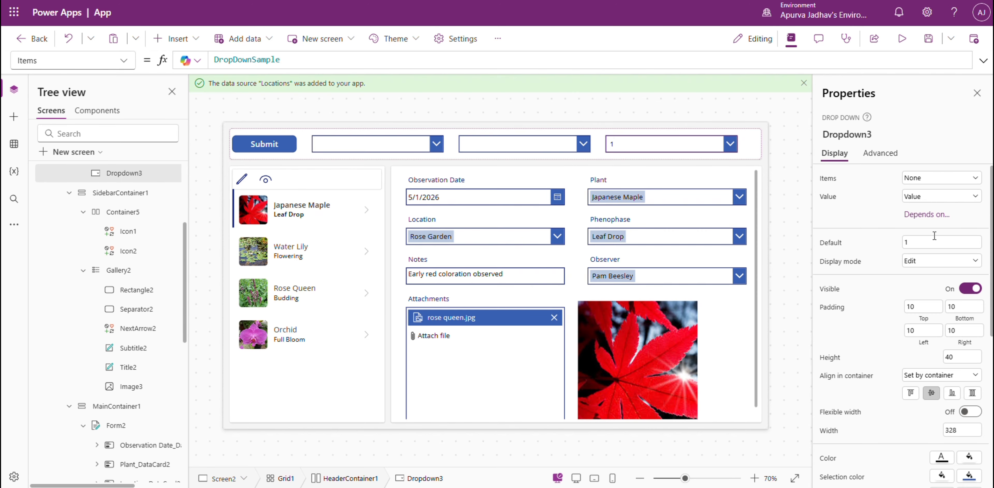
{"action": "left_click", "coordinate": [937, 178]}
{"action": "left_click", "coordinate": [889, 301]}
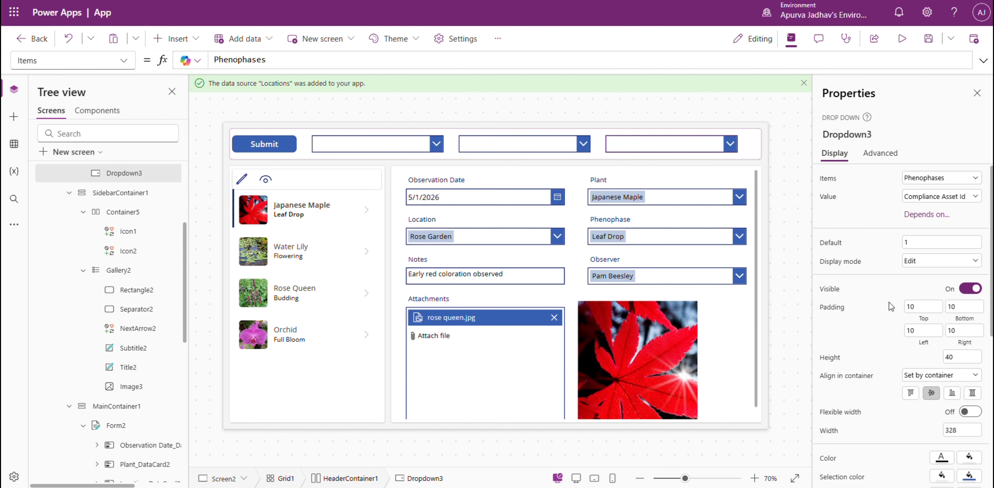
Make the Locations drop-down in the header display the Location Name field as its value.
{"action": "left_click", "coordinate": [424, 150]}
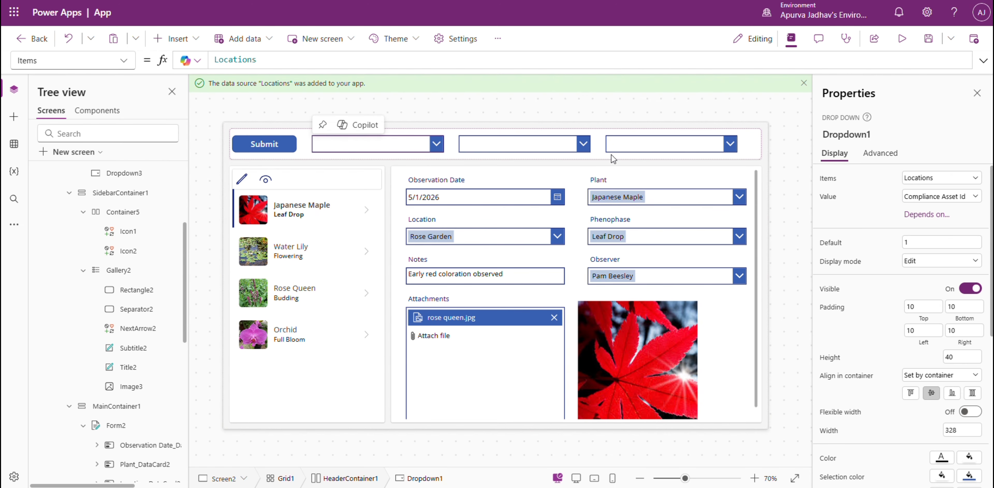
{"action": "left_click", "coordinate": [889, 197]}
{"action": "scroll", "coordinate": [872, 401], "scroll_direction": "down", "scroll_amount": 3}
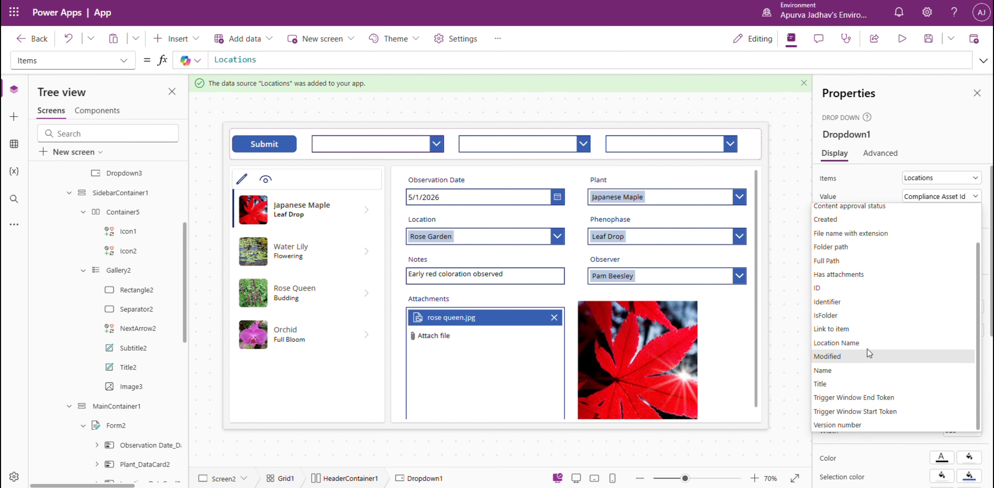
{"action": "left_click", "coordinate": [863, 340]}
Make the Plants drop-down in the header display the Plant Name field as its value.
{"action": "left_click", "coordinate": [519, 143]}
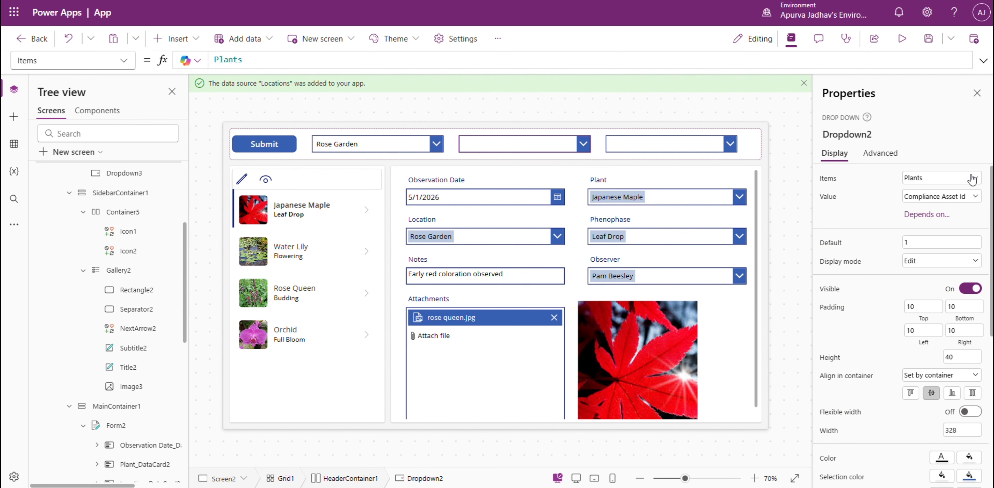
{"action": "left_click", "coordinate": [968, 196]}
{"action": "scroll", "coordinate": [880, 386], "scroll_direction": "down", "scroll_amount": 3}
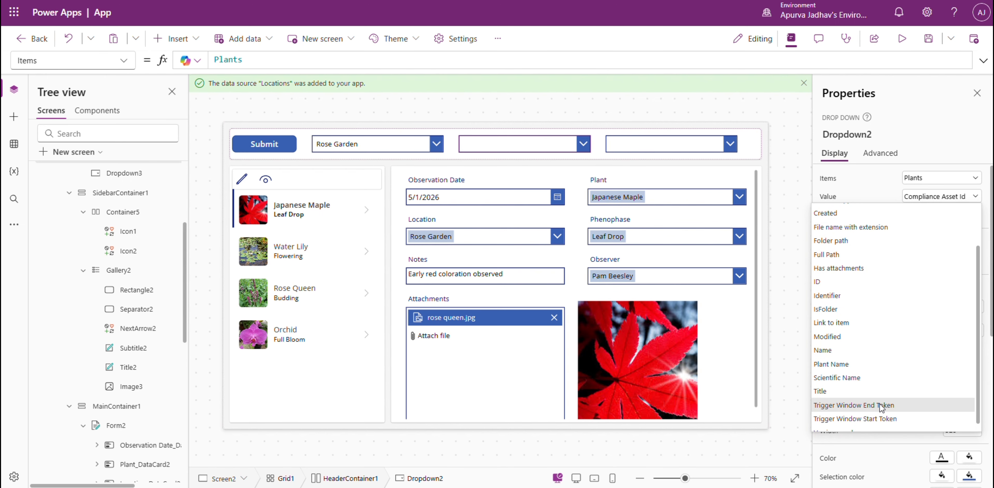
{"action": "left_click", "coordinate": [868, 364]}
Make the Phenophases drop-down in the header display the Phenophase field as its value.
{"action": "left_click", "coordinate": [635, 143]}
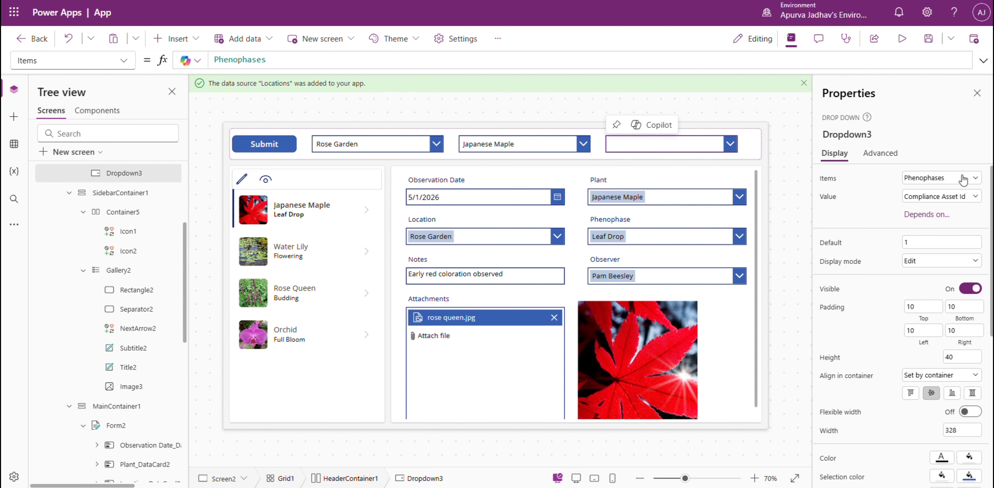
{"action": "left_click", "coordinate": [968, 196]}
{"action": "scroll", "coordinate": [868, 382], "scroll_direction": "down", "scroll_amount": 2}
{"action": "left_click", "coordinate": [866, 375]}
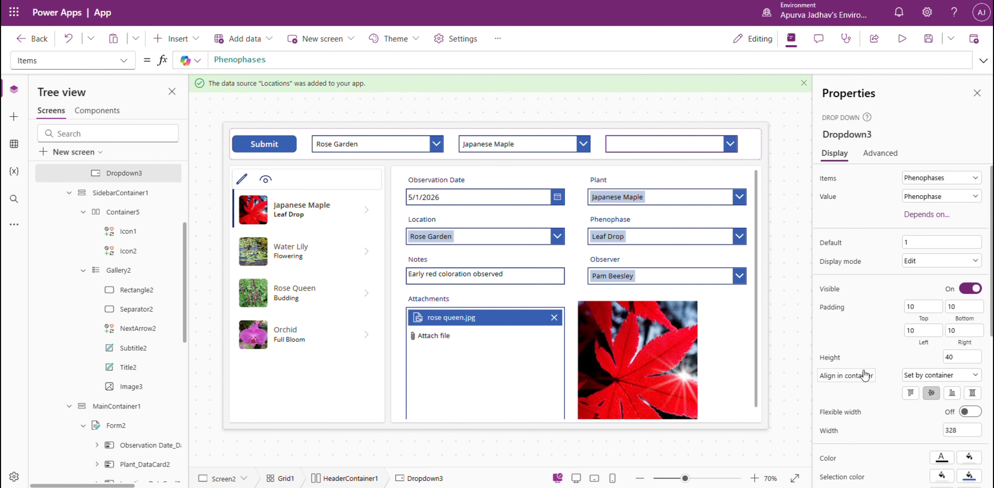
Wrap the sidebar gallery's Items source in a Filter formula on Observations and begin the location condition.
{"action": "left_click", "coordinate": [352, 341]}
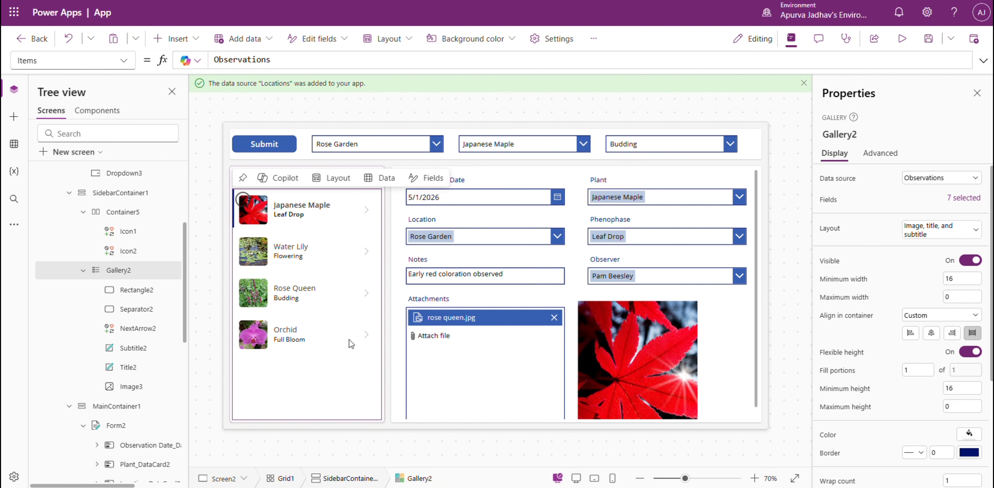
{"action": "left_click", "coordinate": [298, 63]}
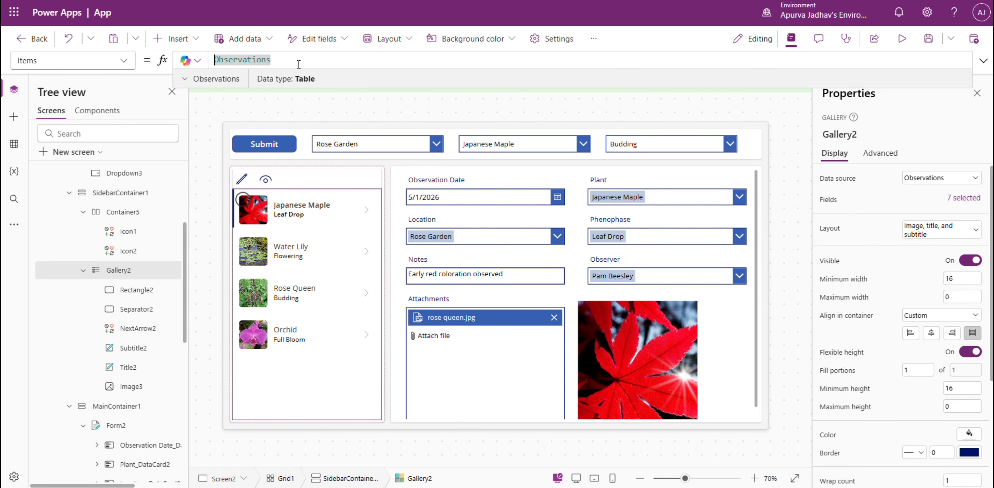
{"action": "type", "text": "Filter"}
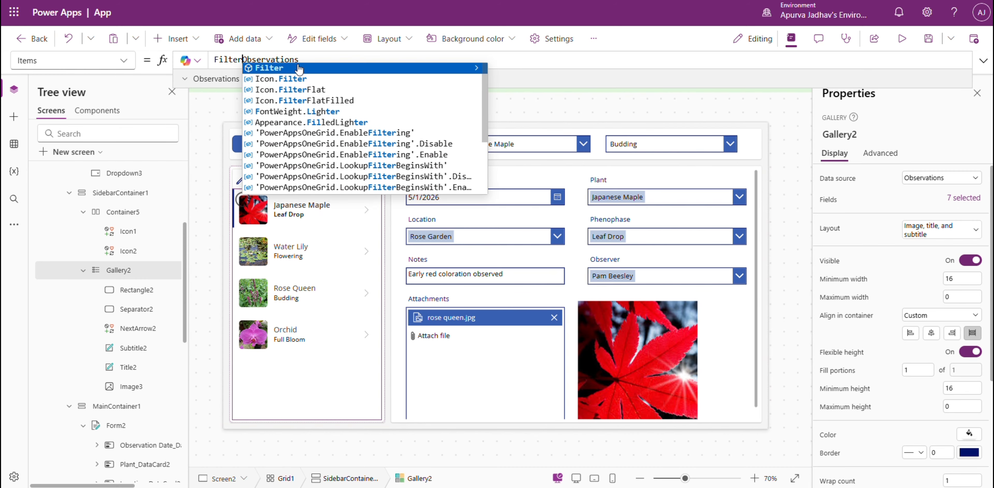
{"action": "left_click", "coordinate": [299, 69]}
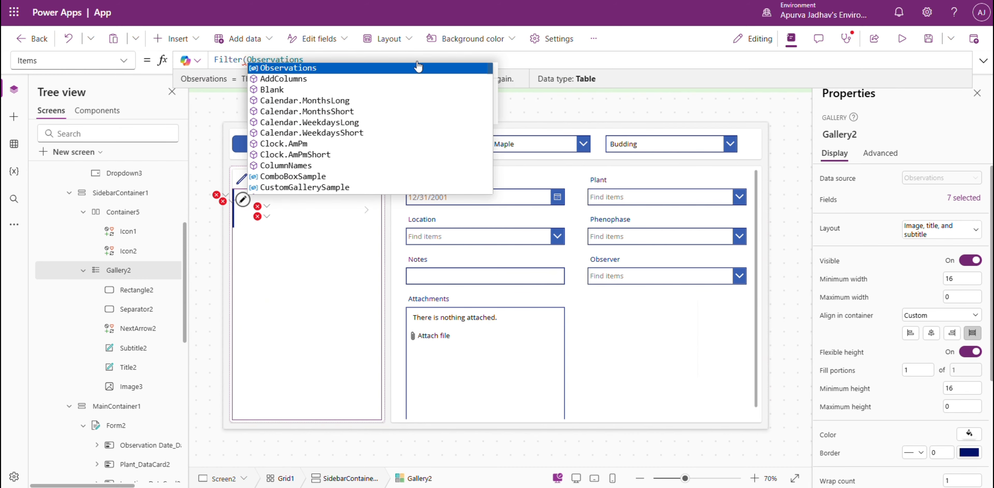
{"action": "left_click", "coordinate": [548, 61]}
{"action": "type", "text": ", loc"}
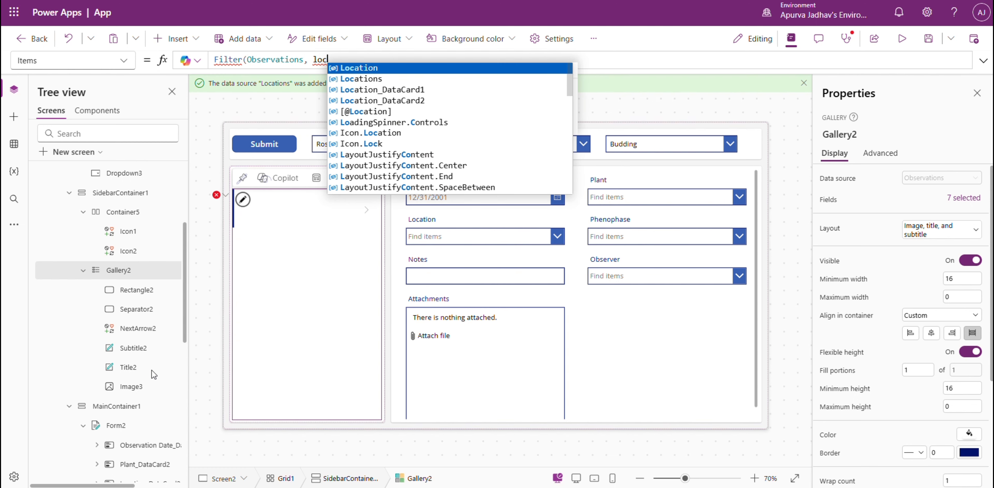
{"action": "left_click", "coordinate": [773, 180]}
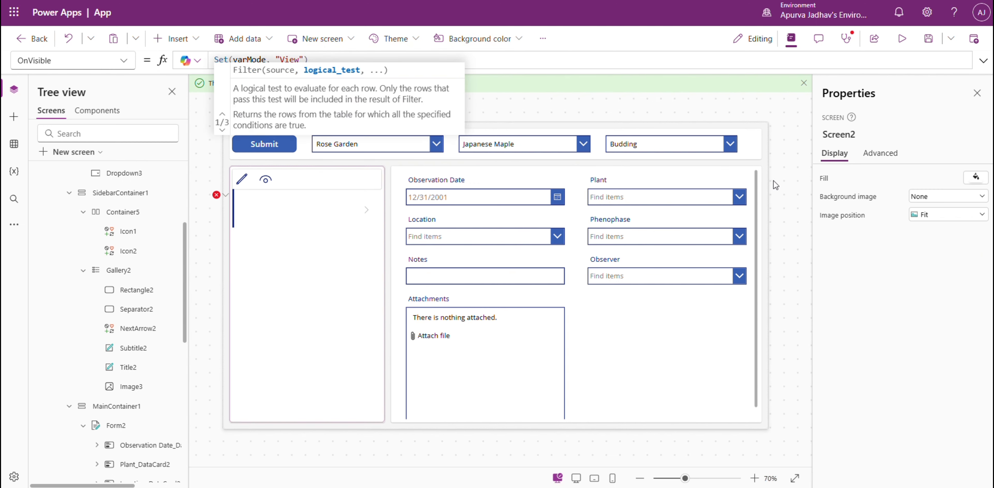
Rename the first header drop-down, Dropdown1, to drp_Locations.
{"action": "left_click", "coordinate": [376, 143]}
{"action": "left_click", "coordinate": [832, 132]}
{"action": "type", "text": "drp_Locations"}
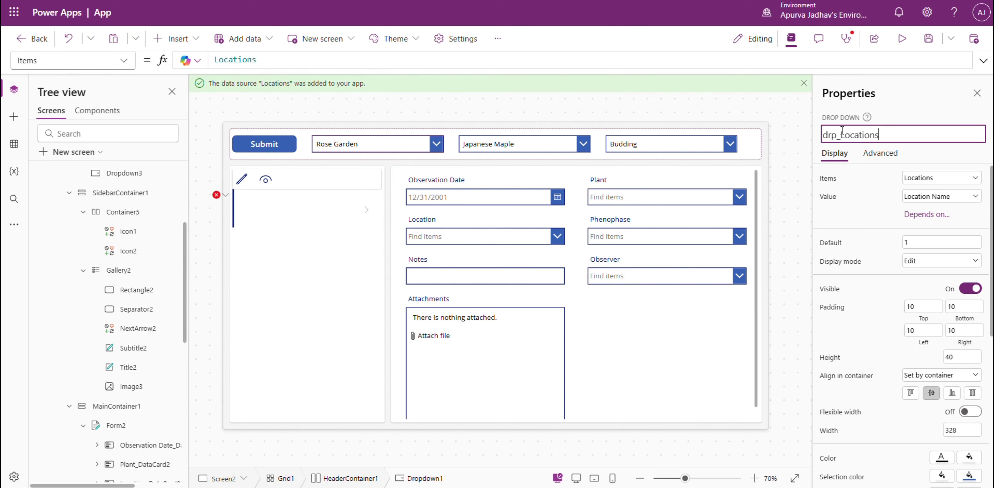
{"action": "key", "text": "Return"}
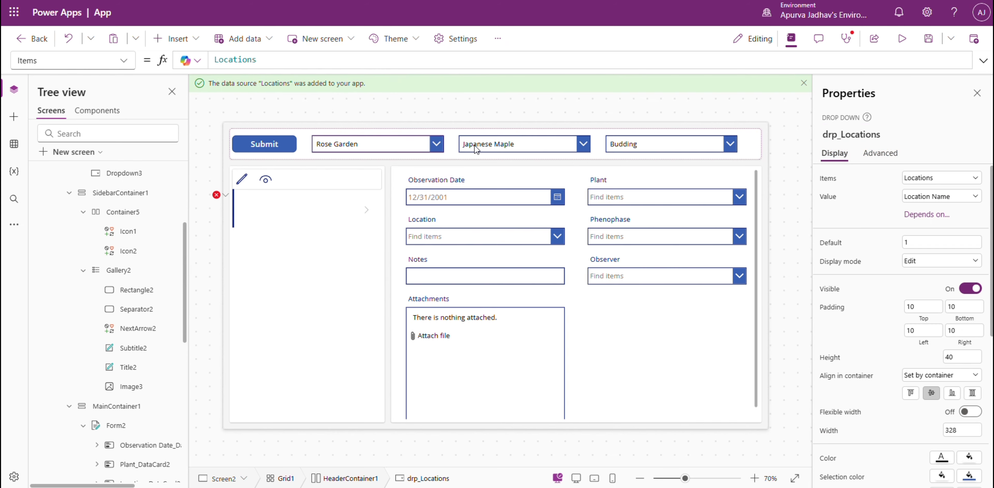
Rename the header drop-down that lists the Plants data to drp_Plants.
{"action": "left_click", "coordinate": [487, 145]}
{"action": "left_click", "coordinate": [870, 134]}
{"action": "type", "text": "drp"}
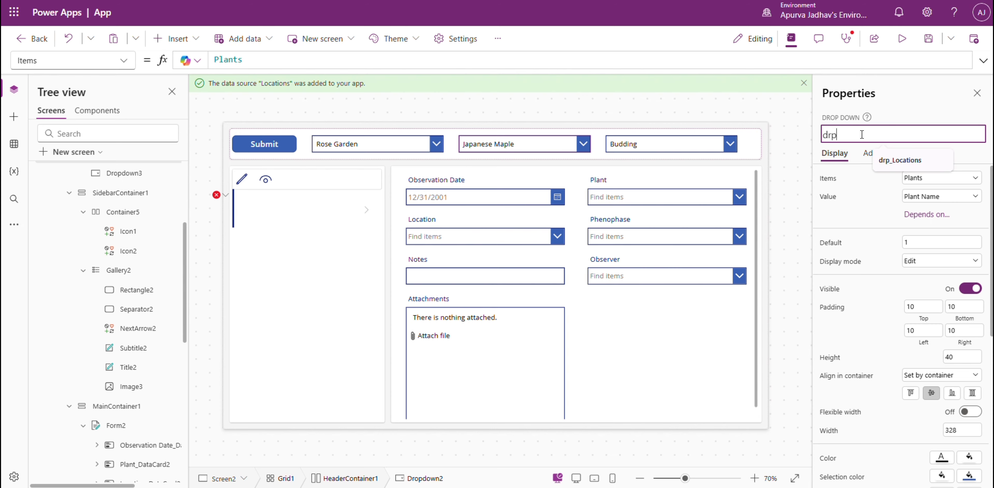
{"action": "type", "text": "_Pla"}
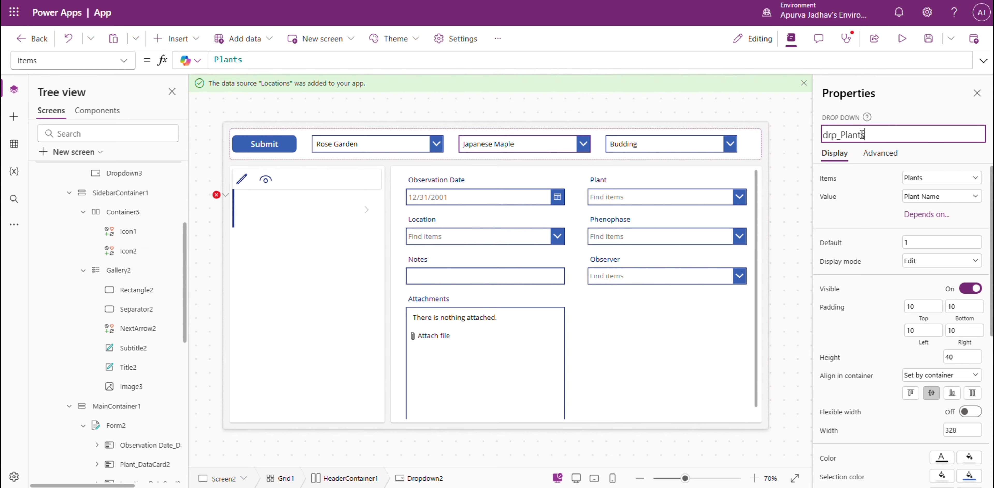
{"action": "type", "text": "nts"}
{"action": "key", "text": "Return"}
Rename the header drop-down that lists the Phenophases data to drp_Phenophase.
{"action": "left_click", "coordinate": [640, 149]}
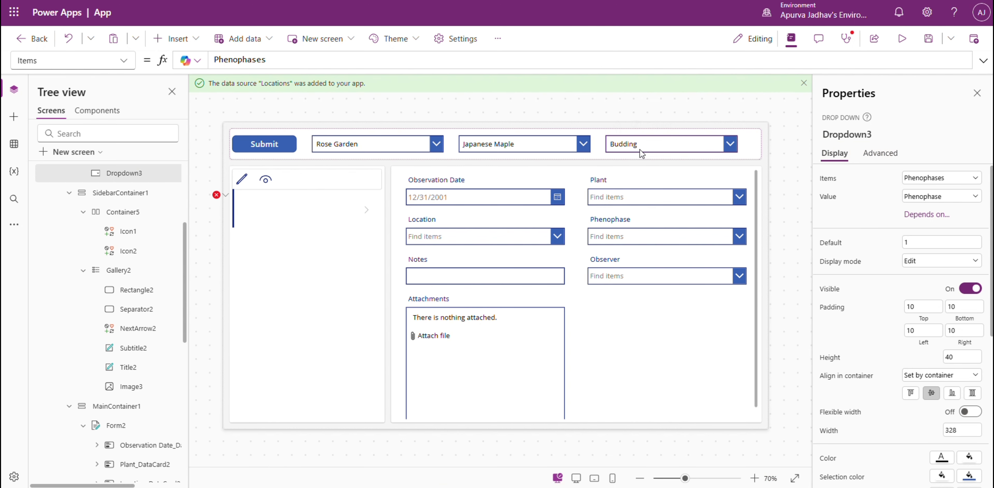
{"action": "left_click", "coordinate": [846, 133]}
{"action": "type", "text": "drp_Phenophase"}
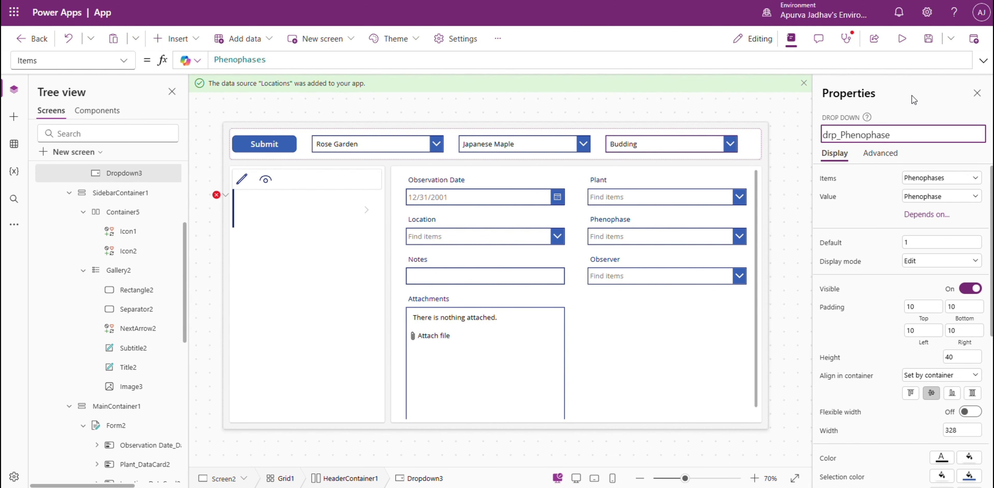
{"action": "key", "text": "Return"}
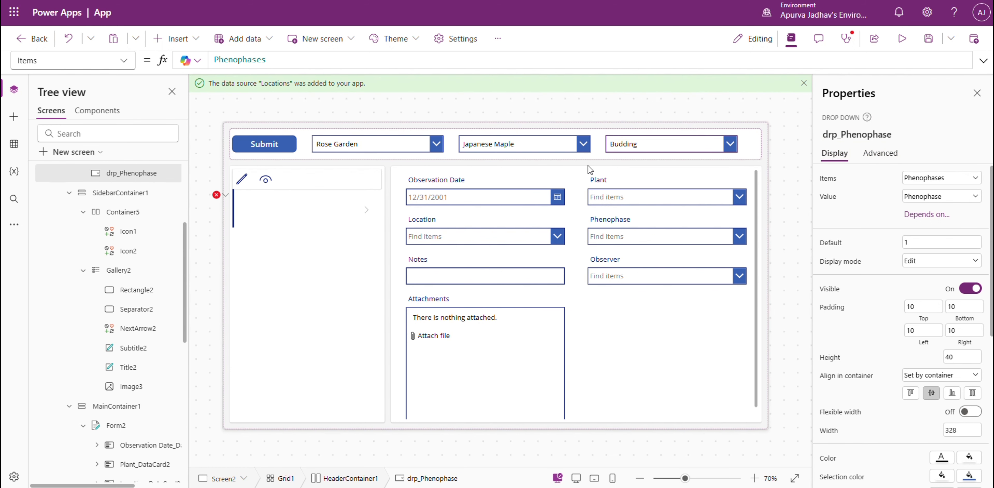
Complete the location condition in the sidebar gallery's Items filter as Location.Value = drp_Locations.SelectedText.'Location Name'.
{"action": "left_click", "coordinate": [300, 322]}
{"action": "left_click", "coordinate": [222, 196]}
{"action": "left_click", "coordinate": [262, 210]}
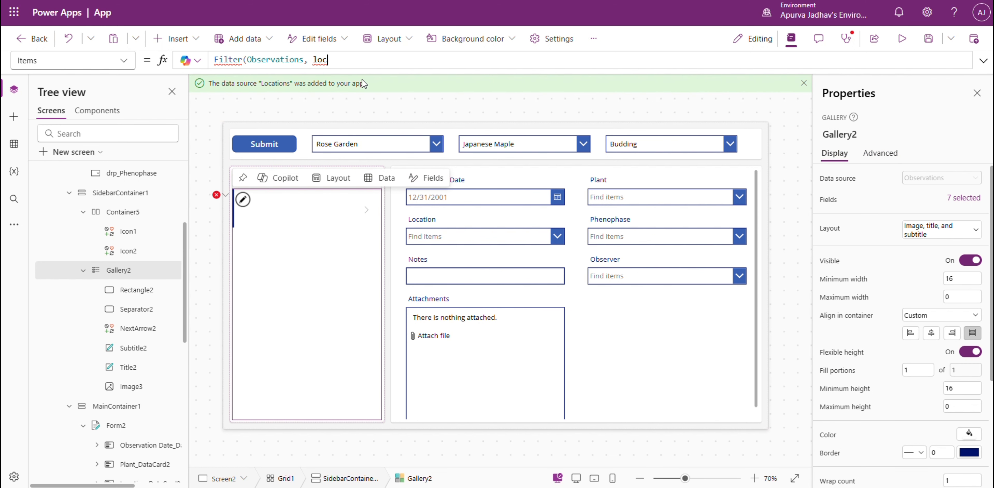
{"action": "type", "text": "Location"}
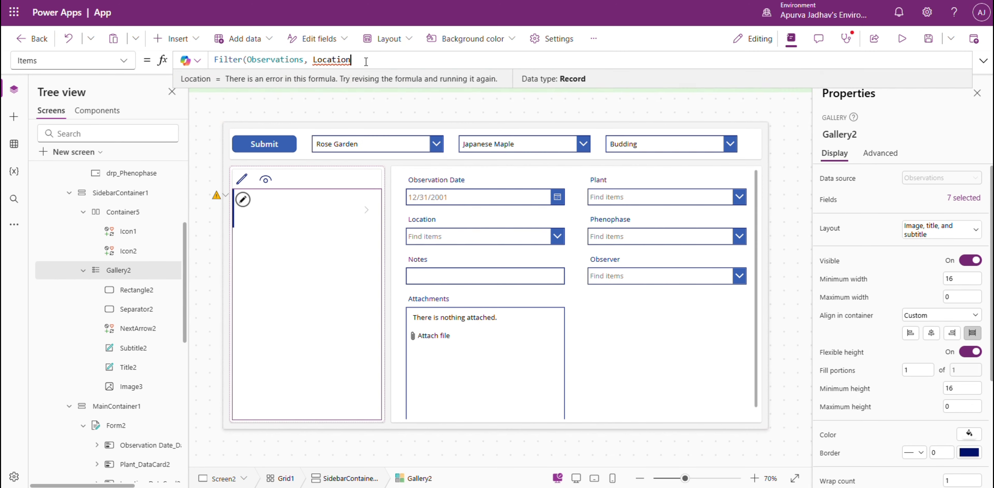
{"action": "type", "text": "."}
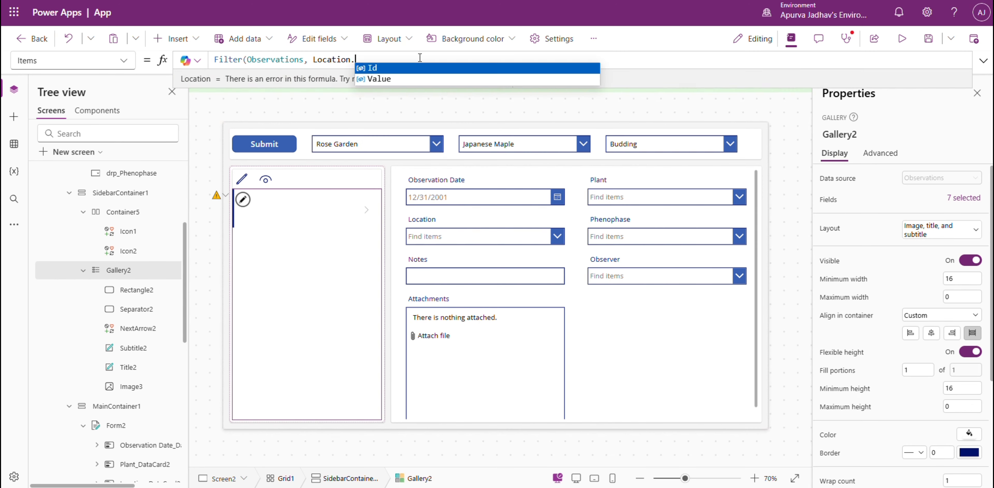
{"action": "type", "text": "Value = drp_Locations."}
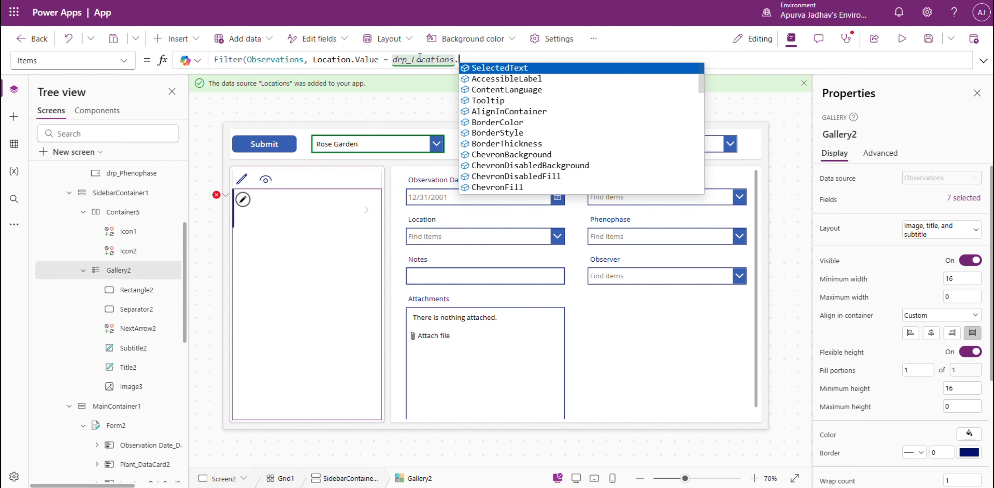
{"action": "key", "text": "Tab"}
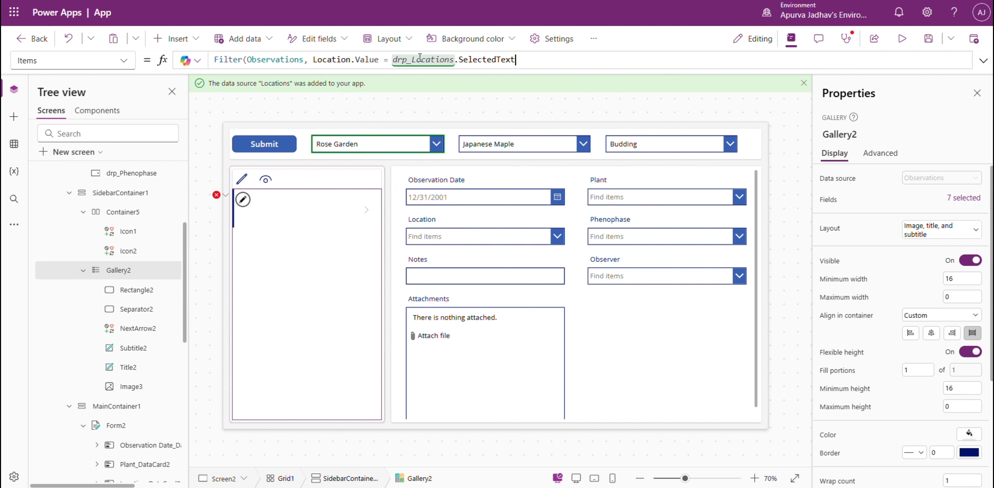
{"action": "type", "text": "."}
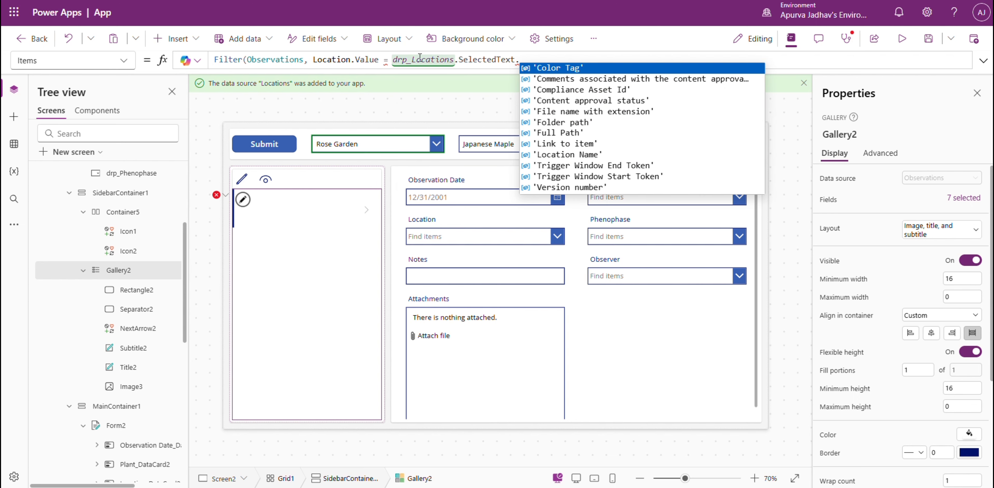
{"action": "type", "text": "lo"}
{"action": "key", "text": "Down"}
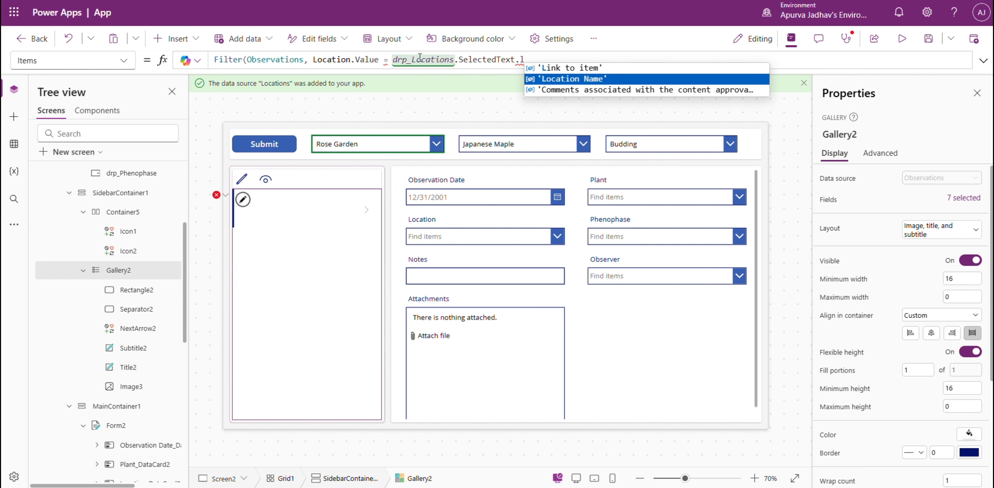
{"action": "key", "text": "Tab"}
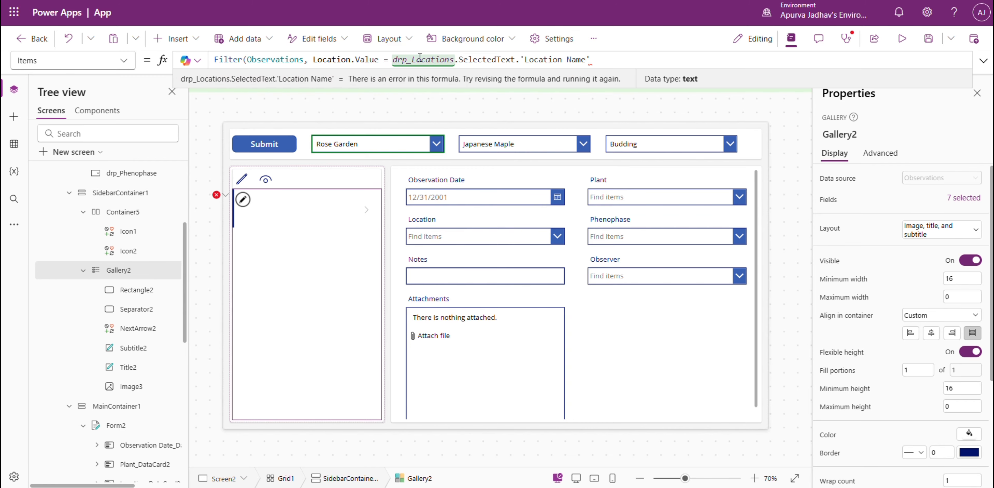
Extend the gallery's Filter formula with And and begin a second condition on the Plant column.
{"action": "type", "text": "And "}
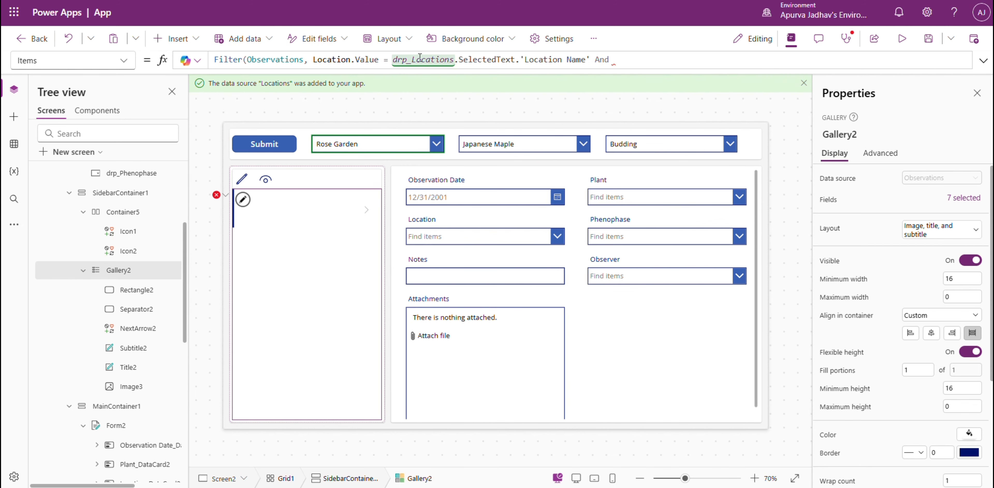
{"action": "type", "text": "Pla"}
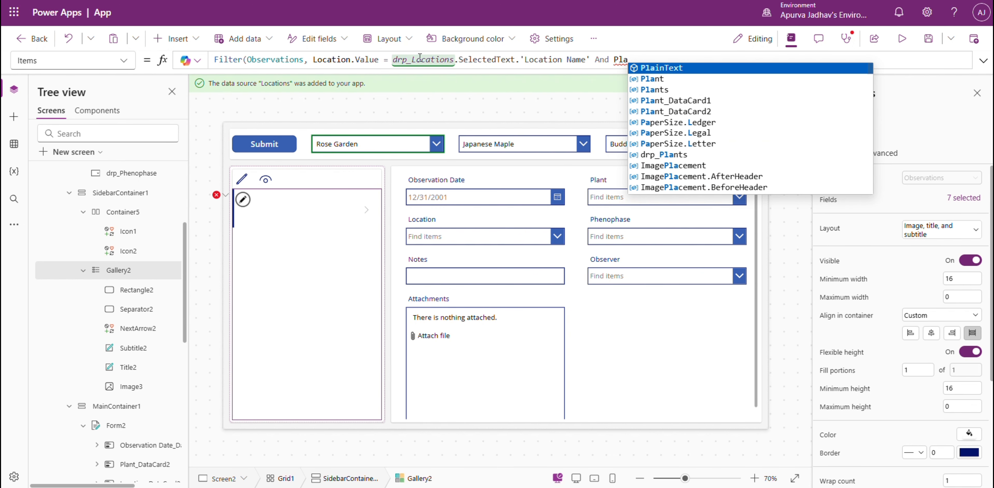
{"action": "type", "text": "n"}
{"action": "type", "text": "t.Value"}
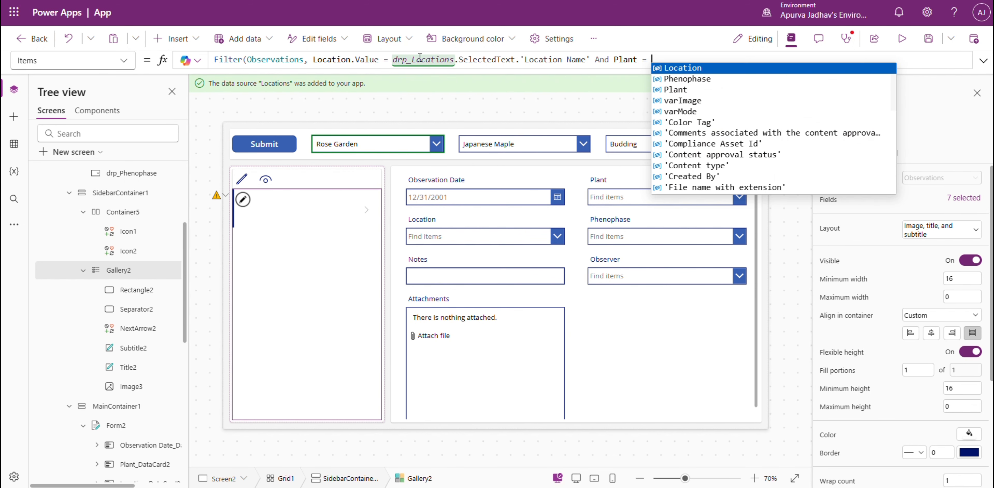
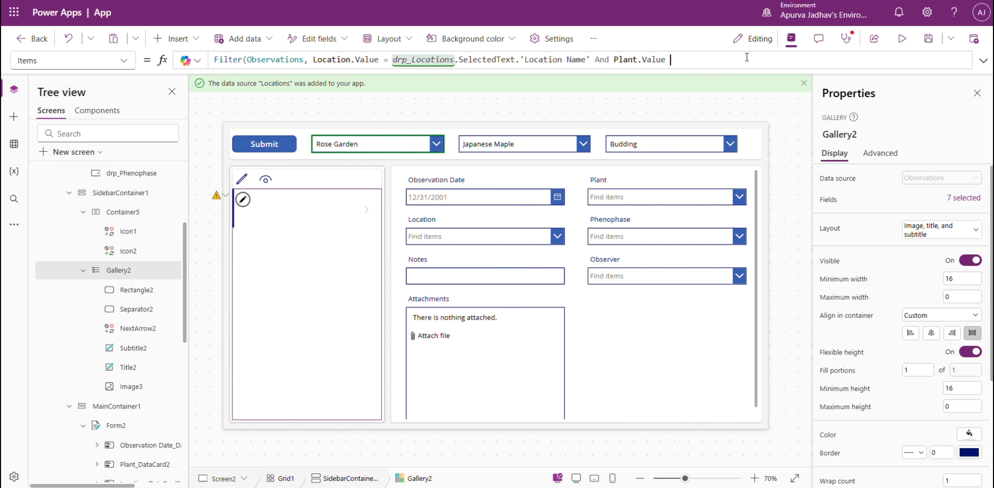
Complete the plant condition in the gallery's Items filter as Plant.Value = drp_Plants.SelectedText.'Plant Name'.
{"action": "type", "text": "= plan"}
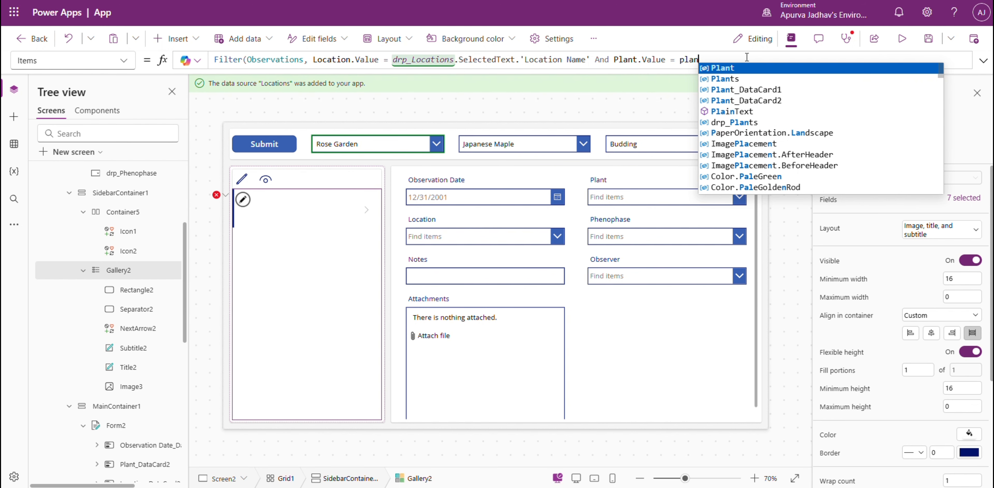
{"action": "key", "text": "Down"}
{"action": "key", "text": "Tab"}
{"action": "type", "text": "."}
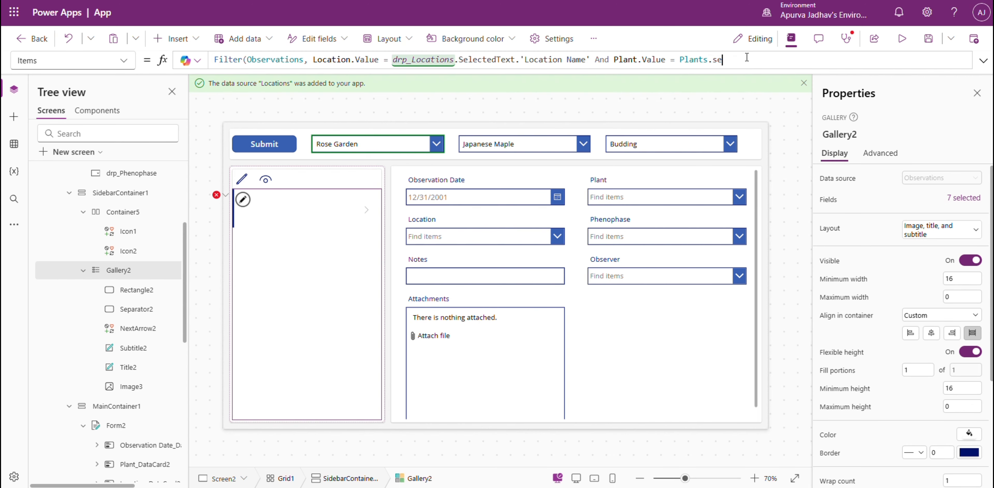
{"action": "type", "text": "drp"}
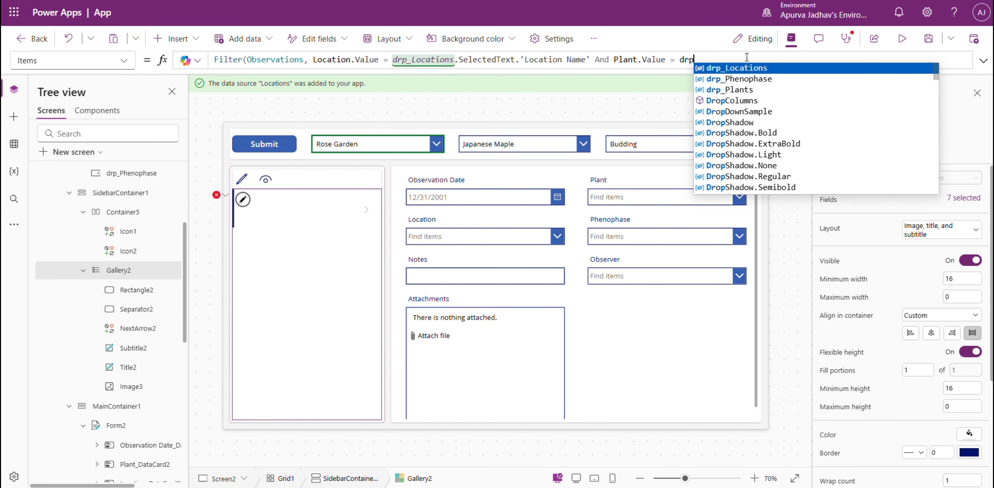
{"action": "key", "text": "Down"}
{"action": "key", "text": "Down"}
{"action": "key", "text": "Tab"}
{"action": "type", "text": ".SelectedText."}
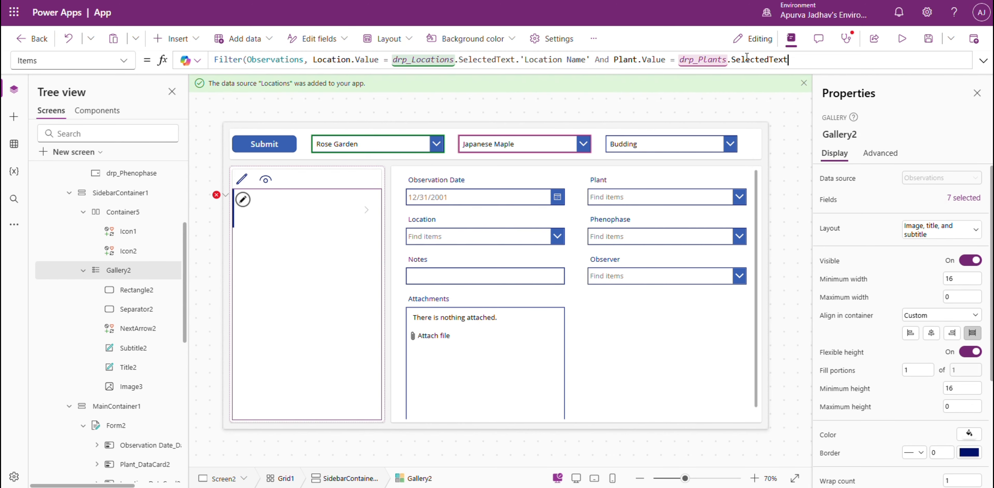
{"action": "type", "text": "pl"}
{"action": "key", "text": "Tab"}
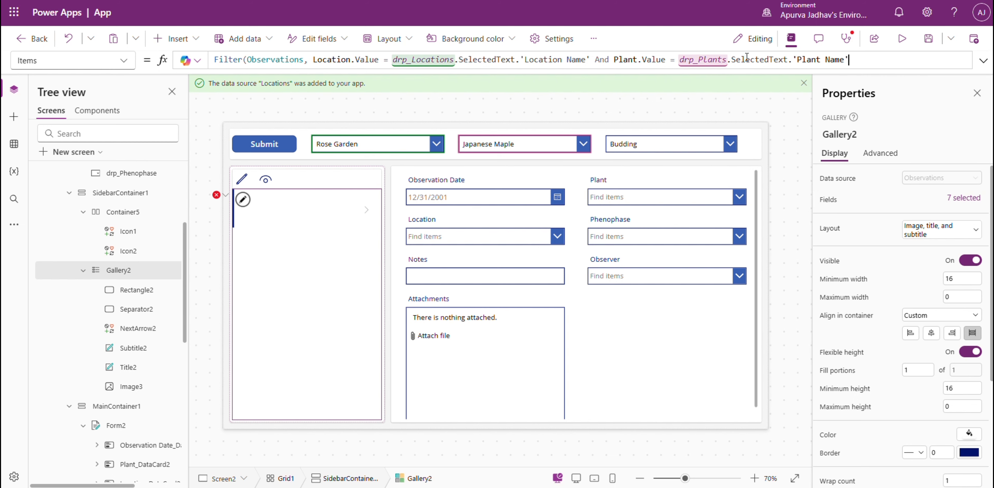
Enlarge the formula editor and begin a third filter condition on a new line with And Phenophase.Value.
{"action": "left_click", "coordinate": [983, 60]}
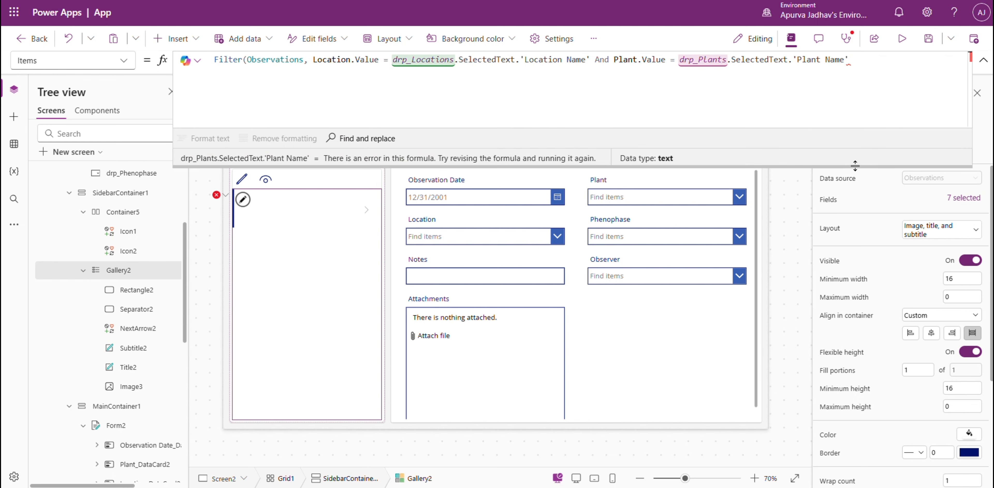
{"action": "left_click_drag", "start_coordinate": [852, 166], "coordinate": [863, 325]}
{"action": "key", "text": "shift+Return"}
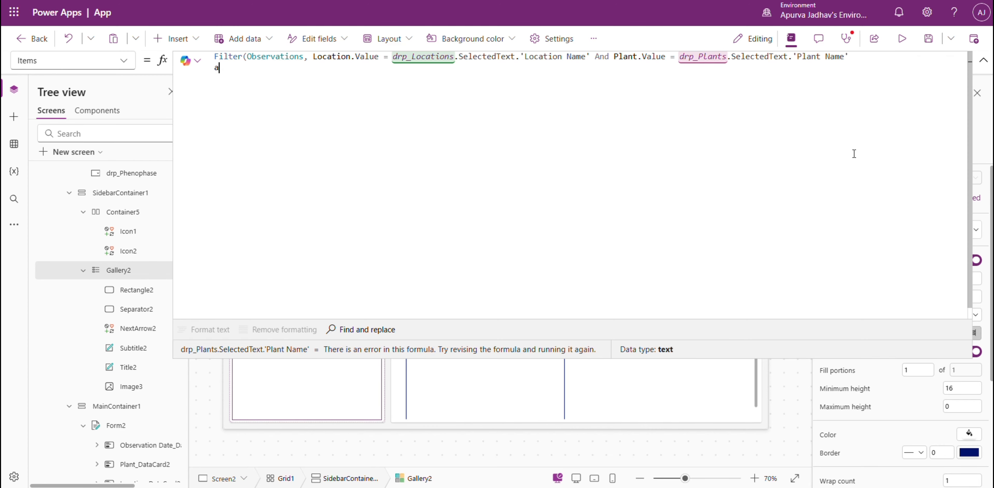
{"action": "type", "text": "And Phenophase"}
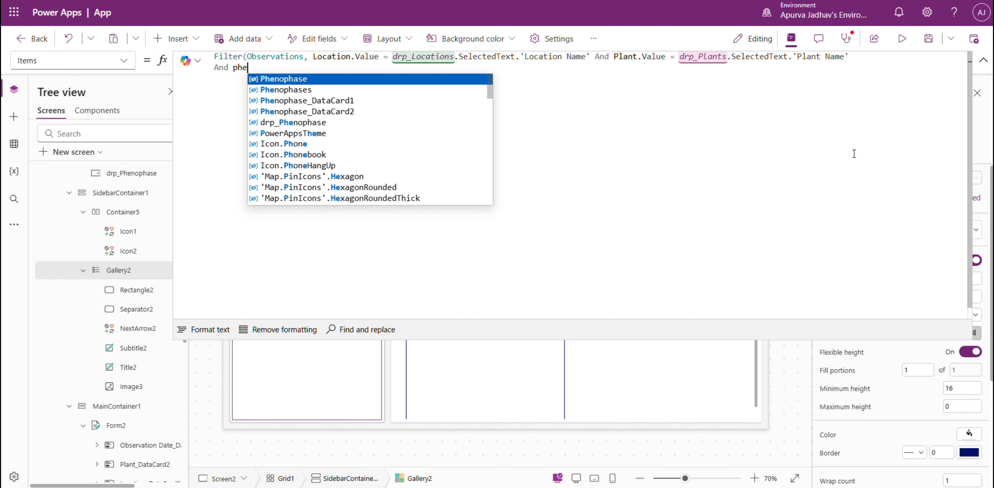
{"action": "key", "text": "Tab"}
{"action": "type", "text": ".Value"}
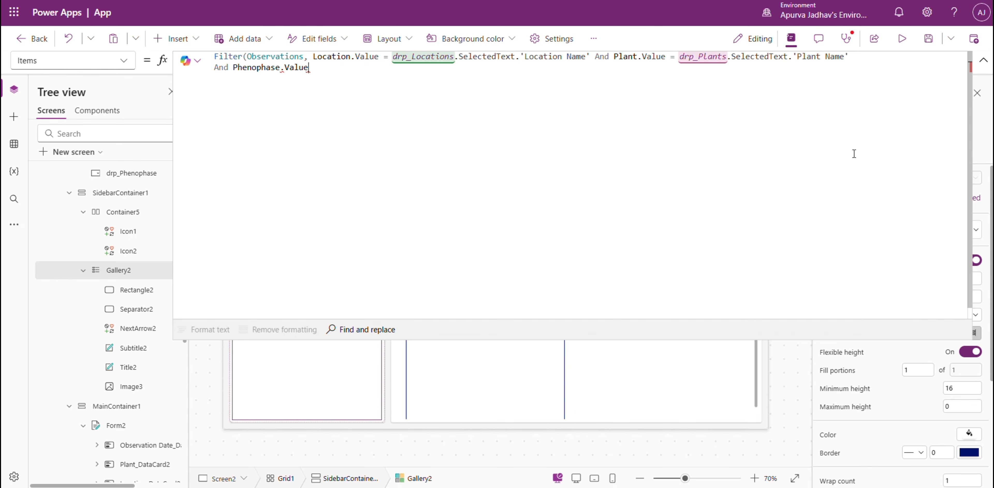
{"action": "type", "text": " = drp"}
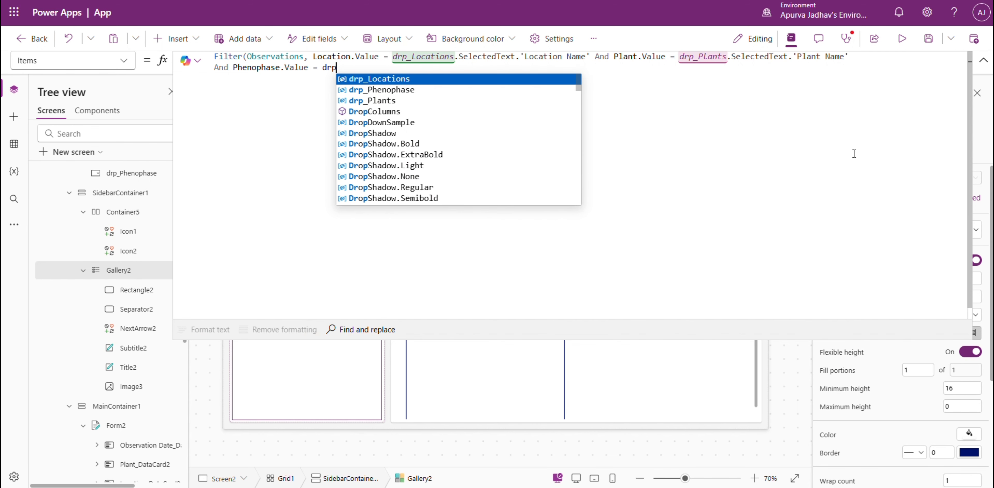
Finish the condition with = drp_Phenophase.SelectedText.Phenophase, close the Filter function, and format and collapse the formula.
{"action": "key", "text": "Tab"}
{"action": "type", "text": "."}
{"action": "key", "text": "Tab"}
{"action": "type", "text": "."}
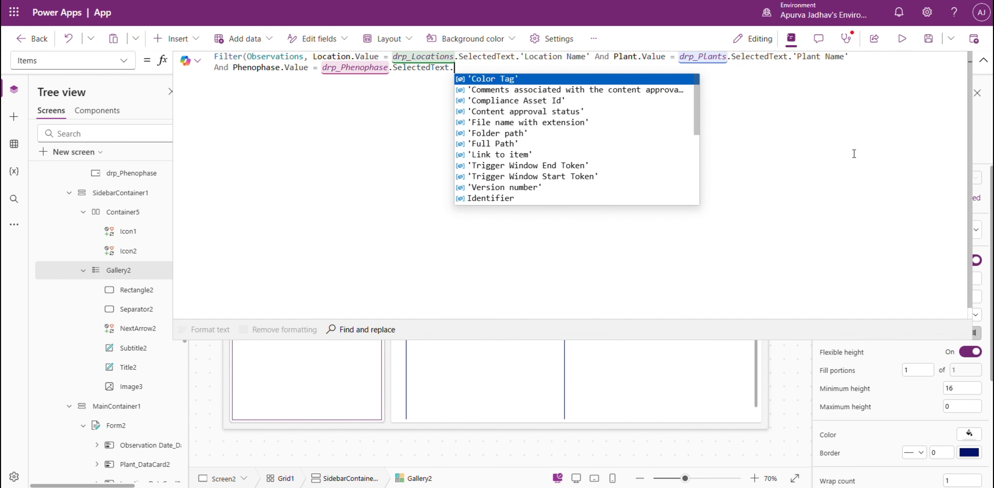
{"action": "type", "text": "Ph"}
{"action": "key", "text": "Tab"}
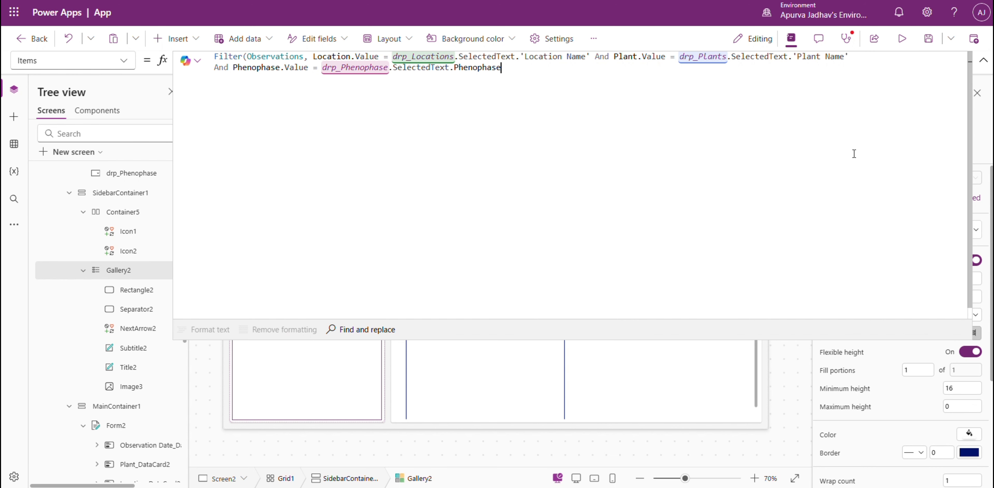
{"action": "type", "text": ")"}
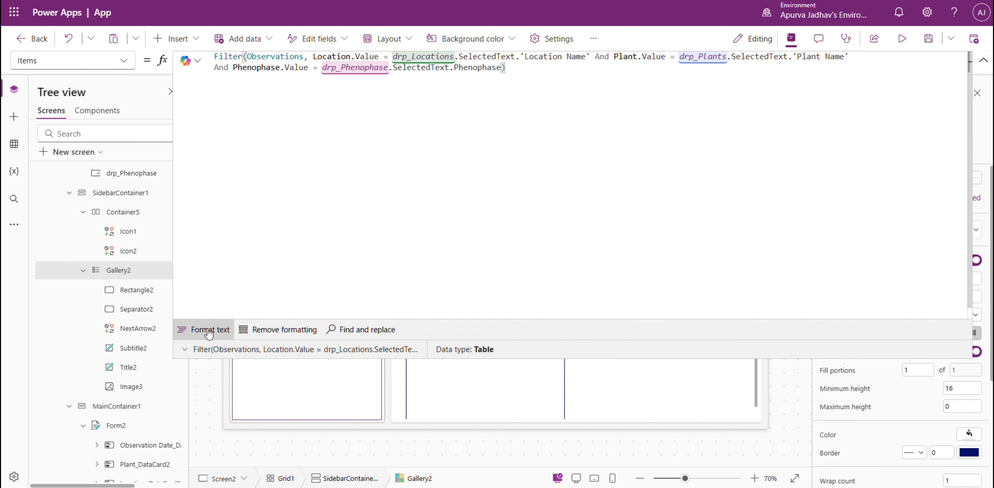
{"action": "left_click", "coordinate": [185, 328]}
{"action": "left_click", "coordinate": [981, 60]}
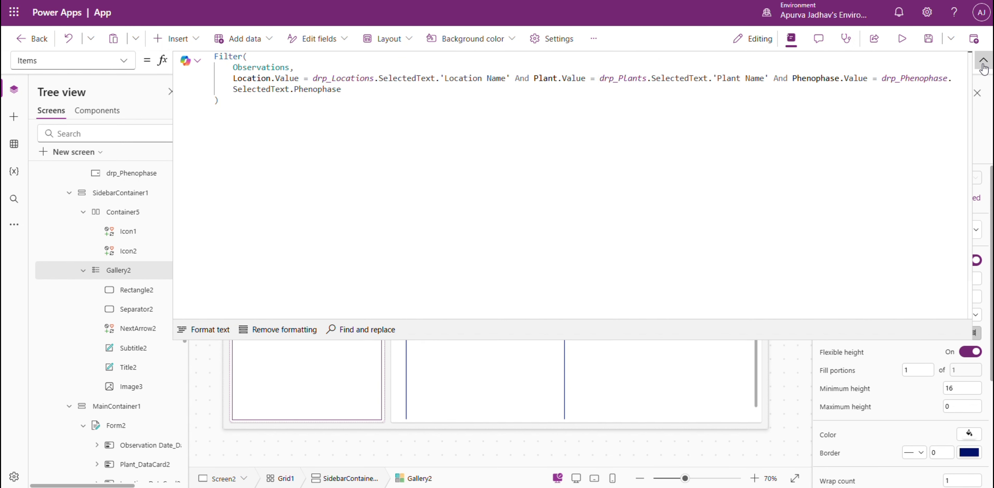
Preview the app and check its location and plant filters against the first record in the SharePoint Observations list.
{"action": "left_click", "coordinate": [903, 39]}
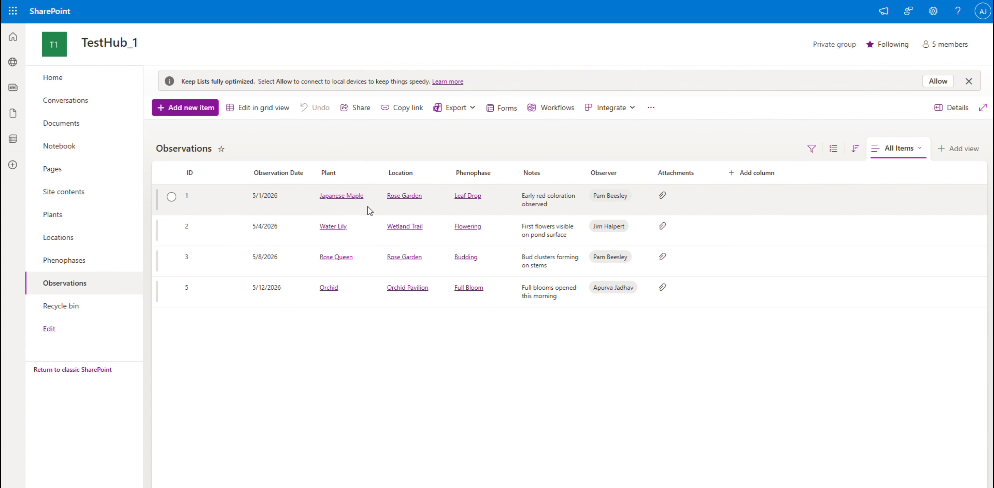
{"action": "left_click", "coordinate": [173, 203]}
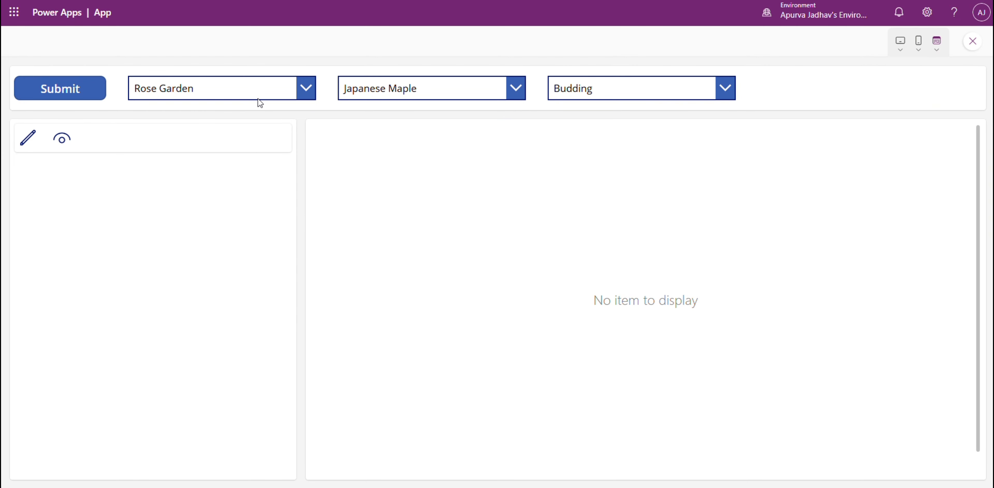
{"action": "left_click", "coordinate": [264, 94]}
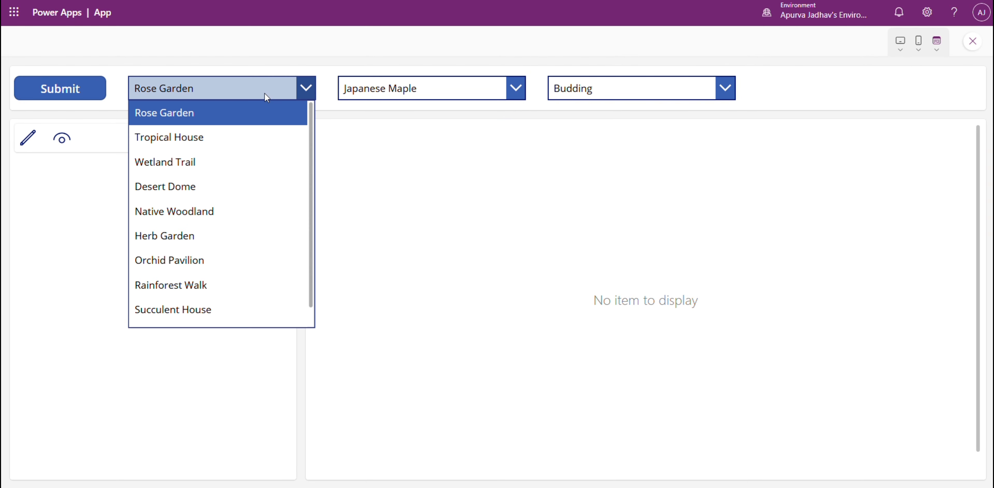
{"action": "scroll", "coordinate": [255, 232], "scroll_direction": "down", "scroll_amount": 1}
{"action": "scroll", "coordinate": [255, 232], "scroll_direction": "up", "scroll_amount": 1}
{"action": "left_click", "coordinate": [431, 81]}
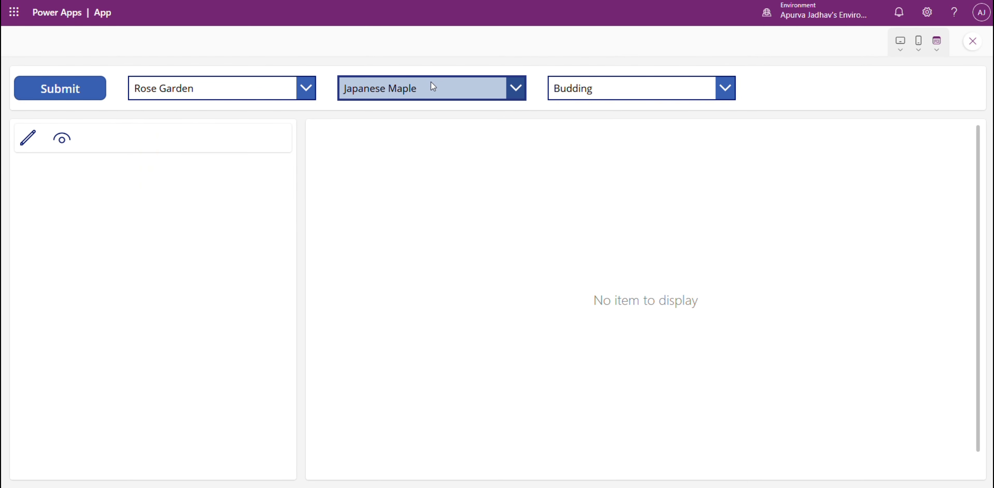
{"action": "left_click", "coordinate": [431, 81]}
{"action": "left_click", "coordinate": [422, 79]}
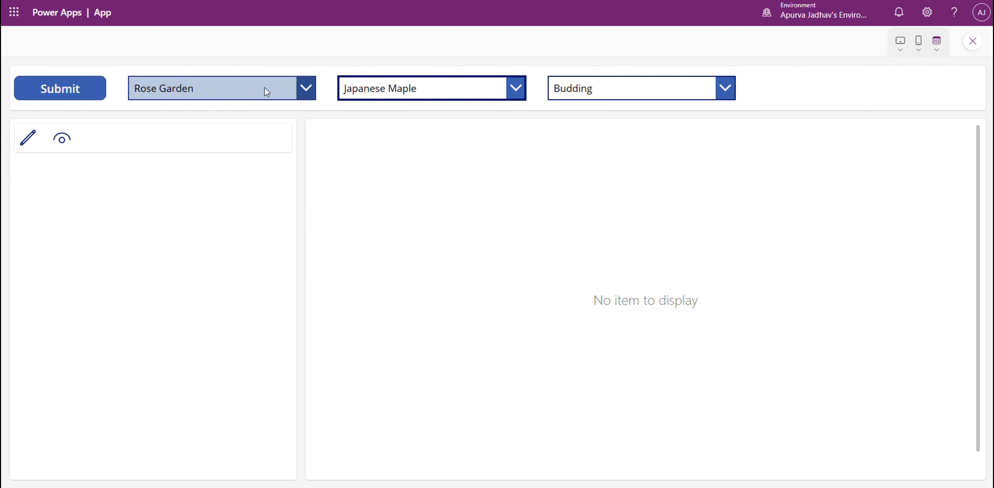
Test the gallery filter with the Leaf Drop phenophase for Japanese Maple in Rose Garden, and leave the preview.
{"action": "left_click", "coordinate": [632, 92]}
{"action": "left_click", "coordinate": [619, 188]}
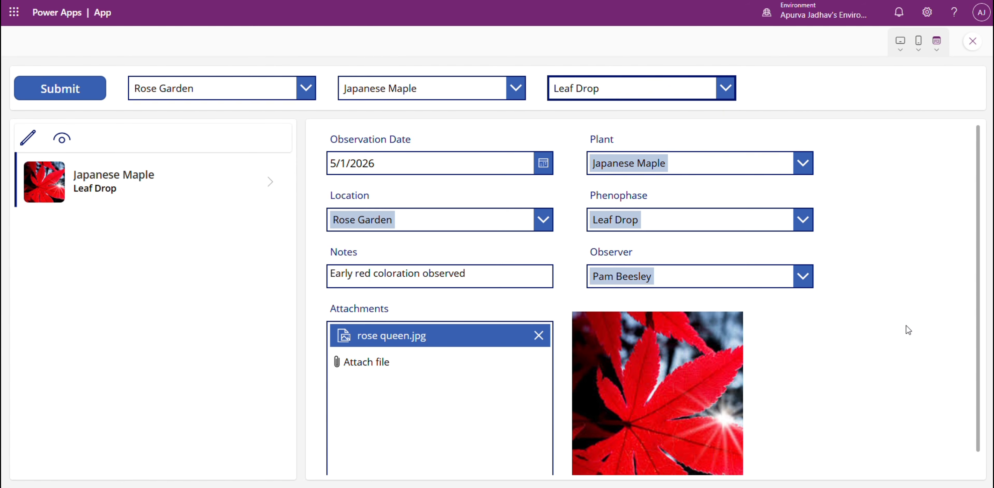
{"action": "scroll", "coordinate": [908, 330], "scroll_direction": "down", "scroll_amount": 1}
{"action": "key", "text": "Escape"}
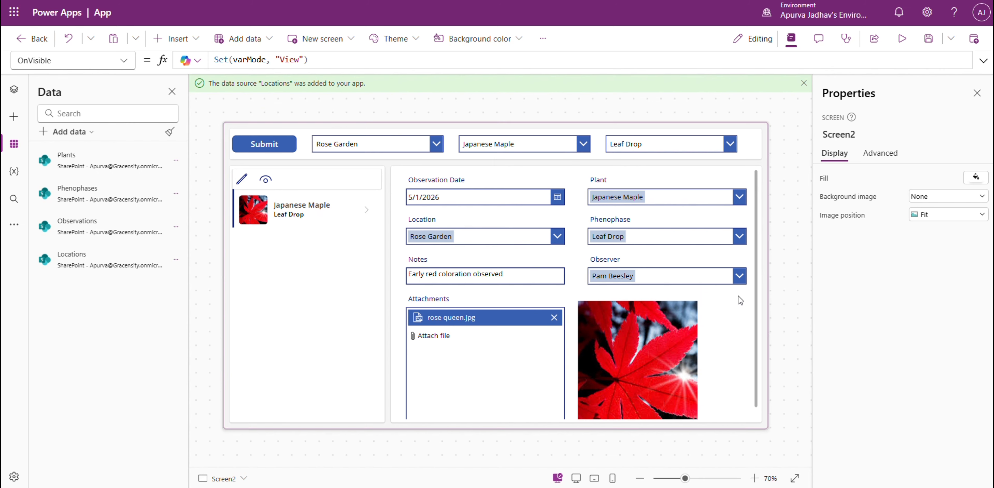
Return to the screen's control tree and review the options offered by the header's location drop-down.
{"action": "left_click", "coordinate": [15, 97]}
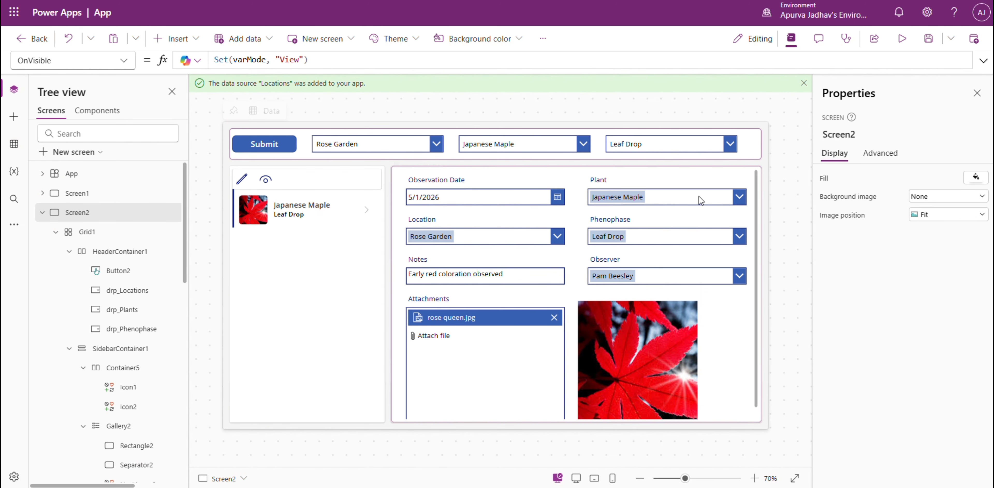
{"action": "left_click", "coordinate": [650, 149]}
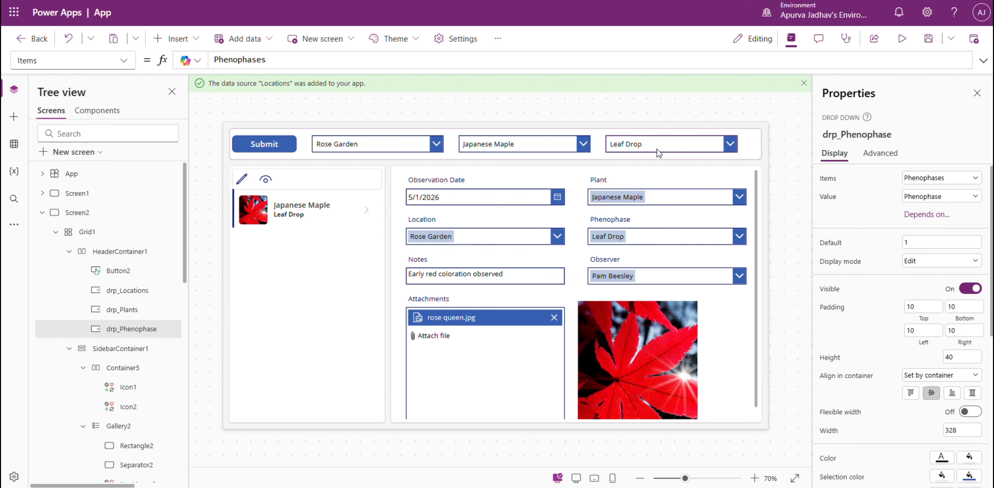
{"action": "left_click", "coordinate": [379, 147], "text": "alt"}
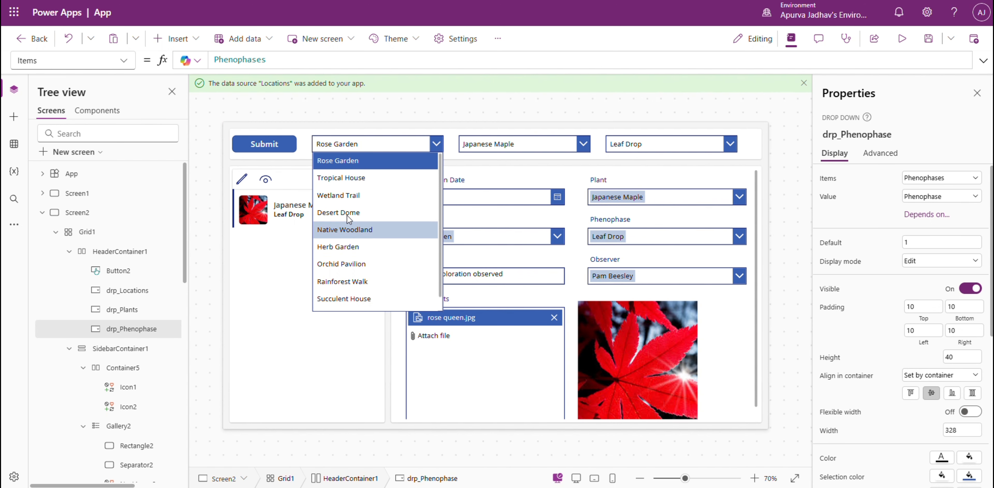
{"action": "scroll", "coordinate": [370, 233], "scroll_direction": "down", "scroll_amount": 1}
{"action": "scroll", "coordinate": [371, 231], "scroll_direction": "up", "scroll_amount": 1}
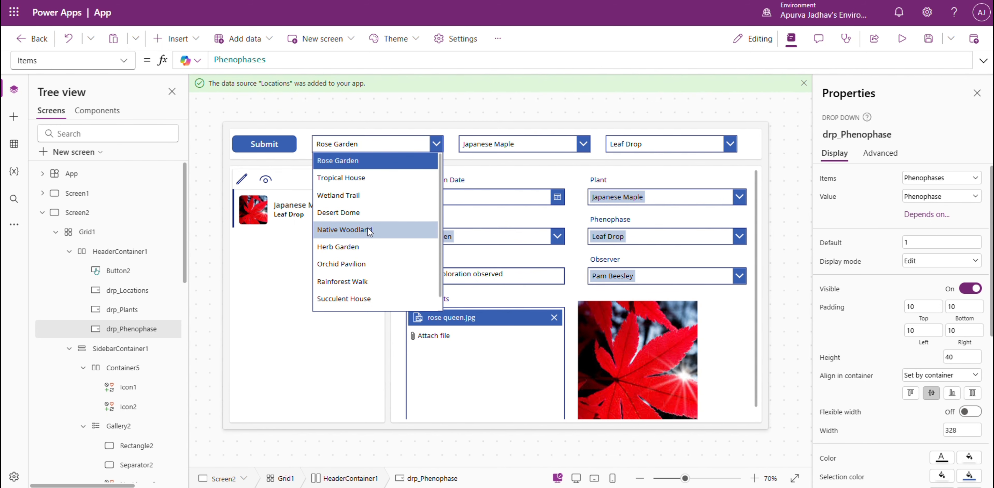
{"action": "left_click", "coordinate": [205, 208]}
Begin the App object's OnStart formula with ClearCollect(colLocations, {Value: "All"});.
{"action": "left_click", "coordinate": [110, 175]}
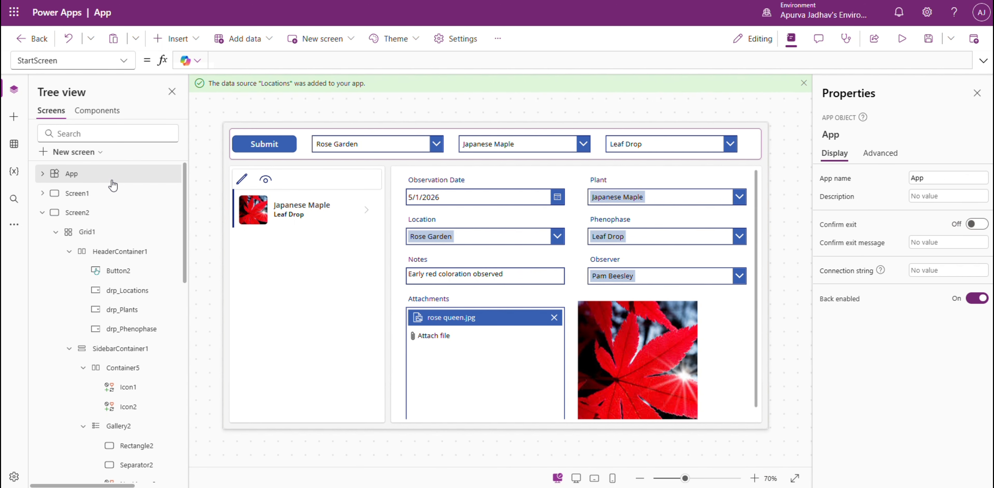
{"action": "left_click", "coordinate": [132, 61]}
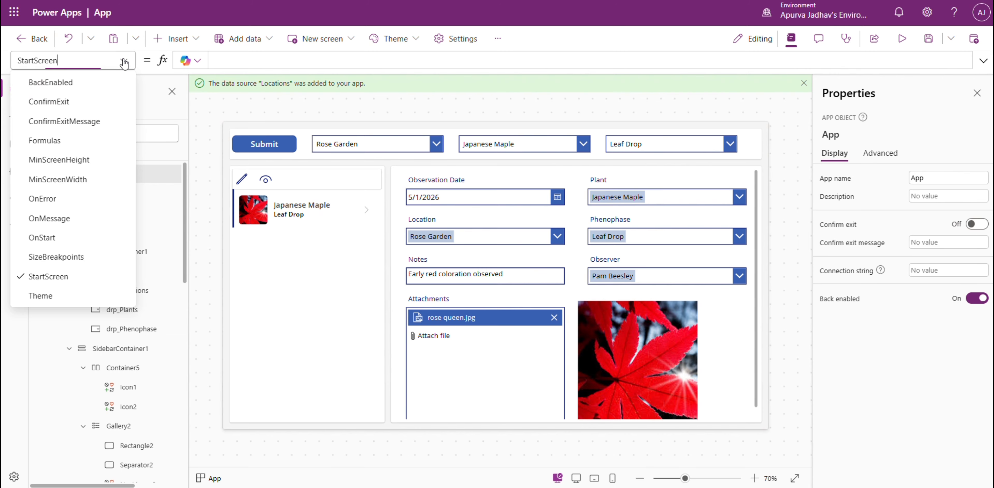
{"action": "left_click", "coordinate": [64, 238]}
{"action": "left_click", "coordinate": [984, 61]}
{"action": "type", "text": "C"}
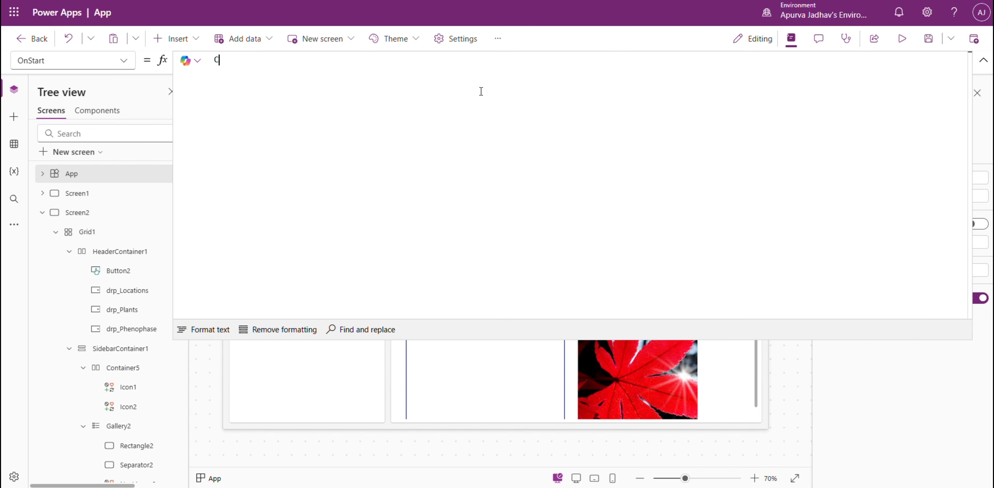
{"action": "type", "text": "learCollect(col"}
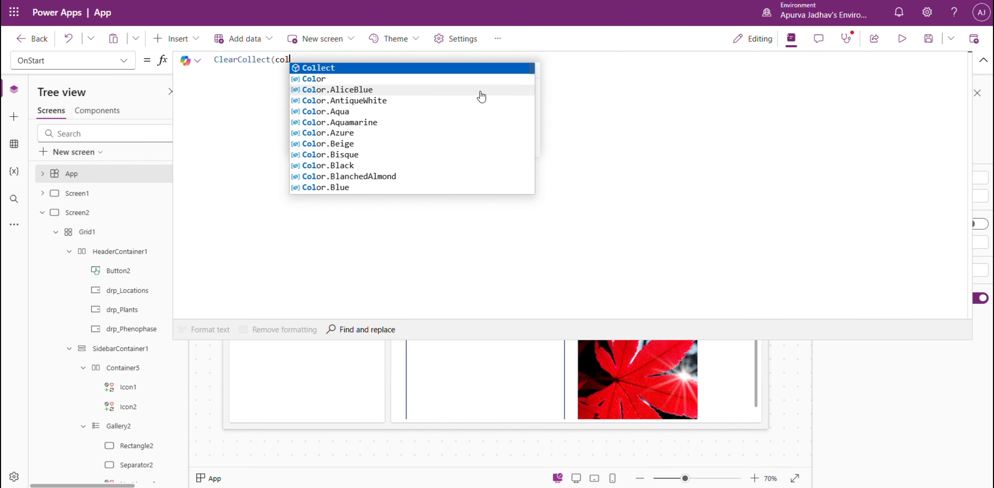
{"action": "type", "text": "Locations, "}
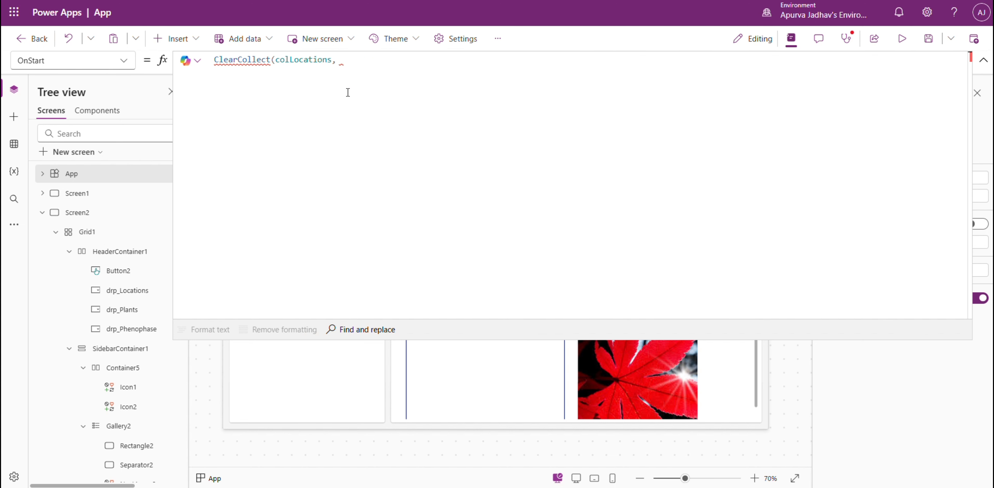
{"action": "type", "text": "{Value: \"All"}
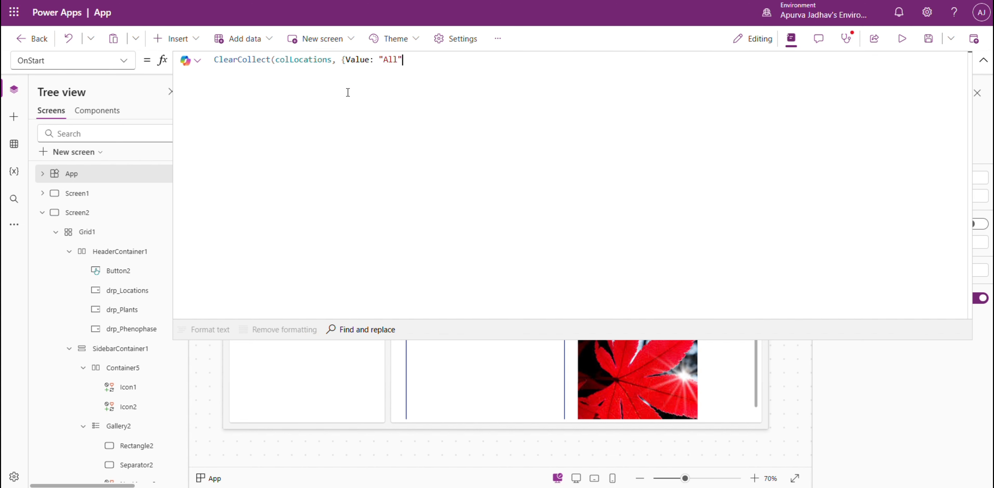
{"action": "type", "text": "\"});"}
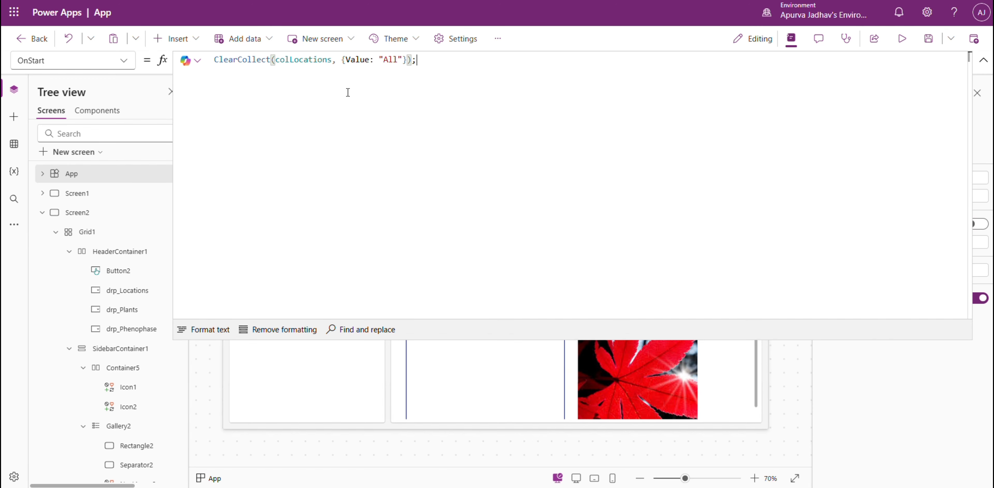
Append Collect(colLocations, Distinct(Locations, 'Location Name')) to the OnStart formula and format the formula text.
{"action": "key", "text": "shift+Return"}
{"action": "type", "text": "Collect("}
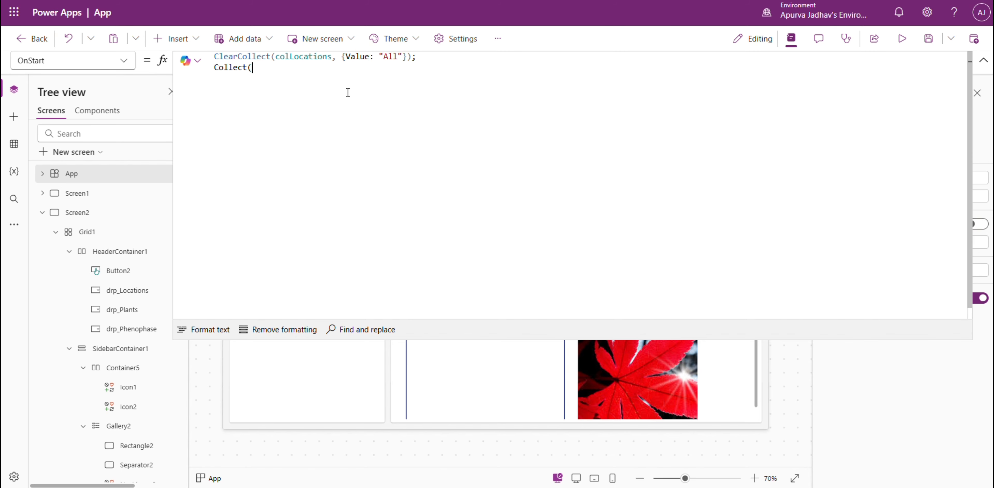
{"action": "type", "text": "colLocations, "}
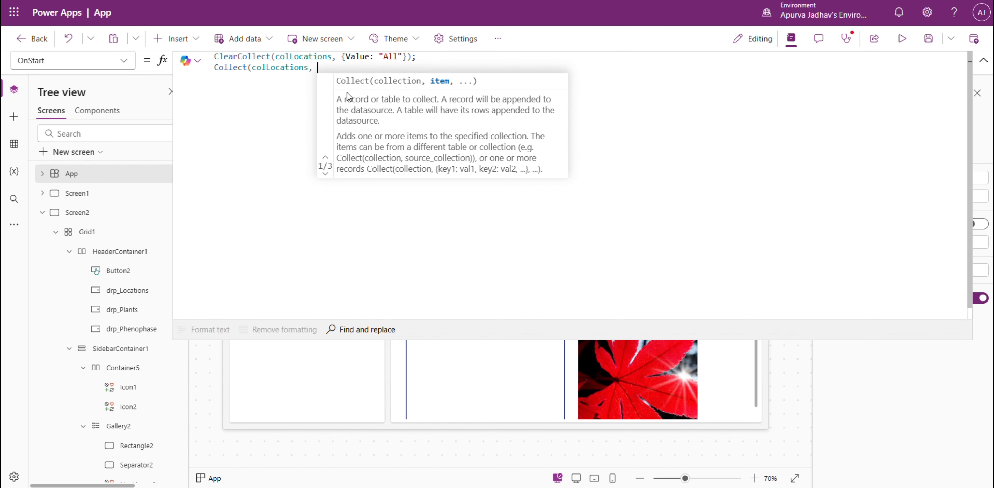
{"action": "type", "text": "dis"}
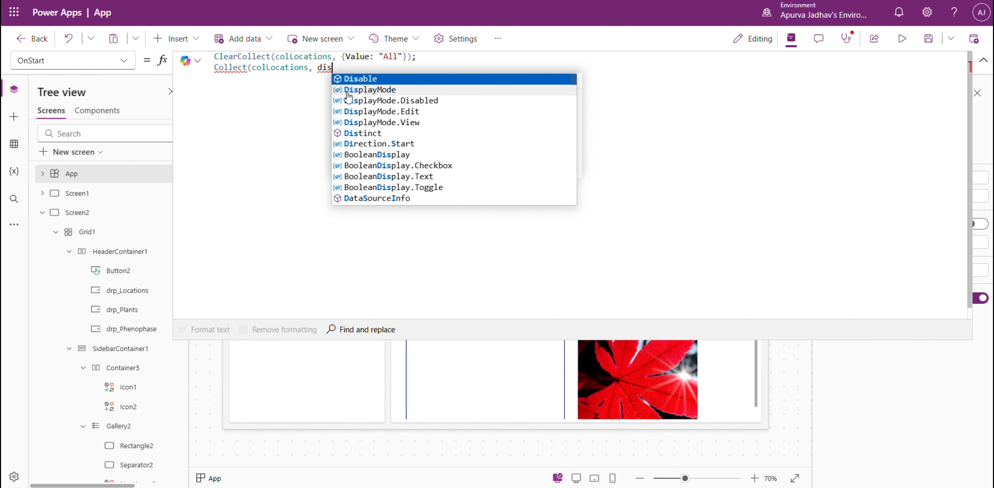
{"action": "type", "text": "ti"}
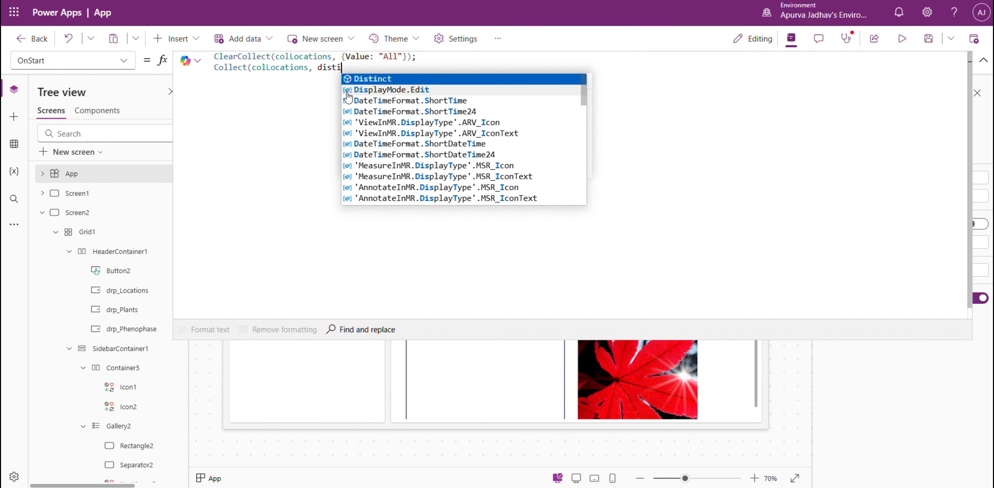
{"action": "key", "text": "Tab"}
{"action": "type", "text": "co"}
{"action": "key", "text": "BackSpace"}
{"action": "key", "text": "BackSpace"}
{"action": "type", "text": "loc"}
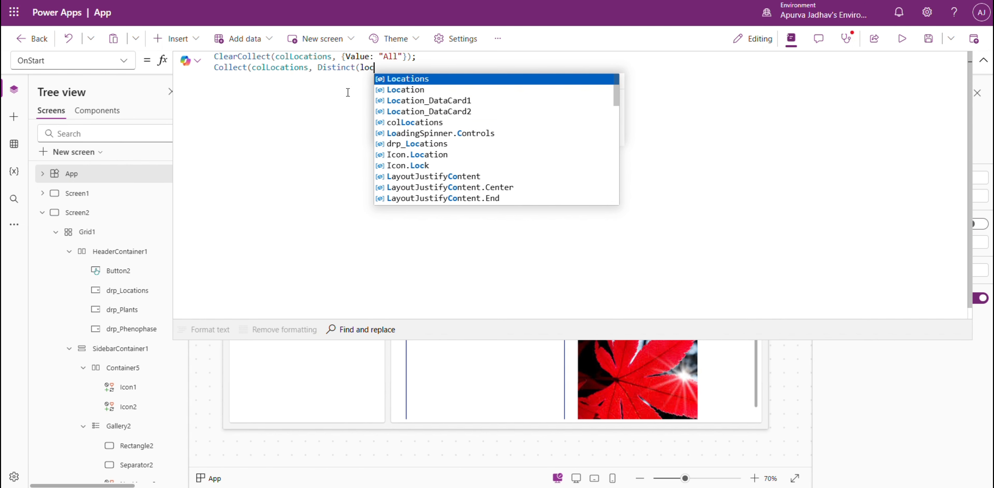
{"action": "key", "text": "Tab"}
{"action": "type", "text": ", "}
{"action": "type", "text": "location"}
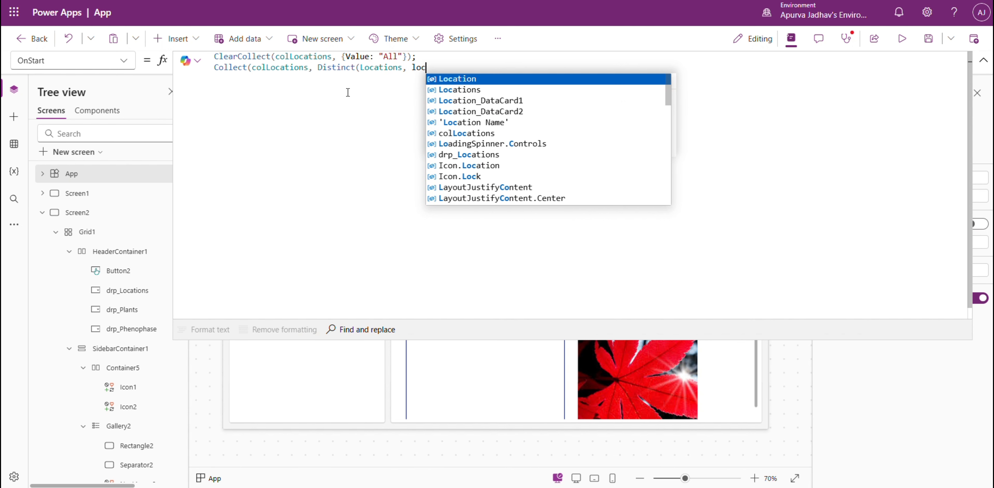
{"action": "key", "text": "Down"}
{"action": "key", "text": "Down"}
{"action": "key", "text": "Down"}
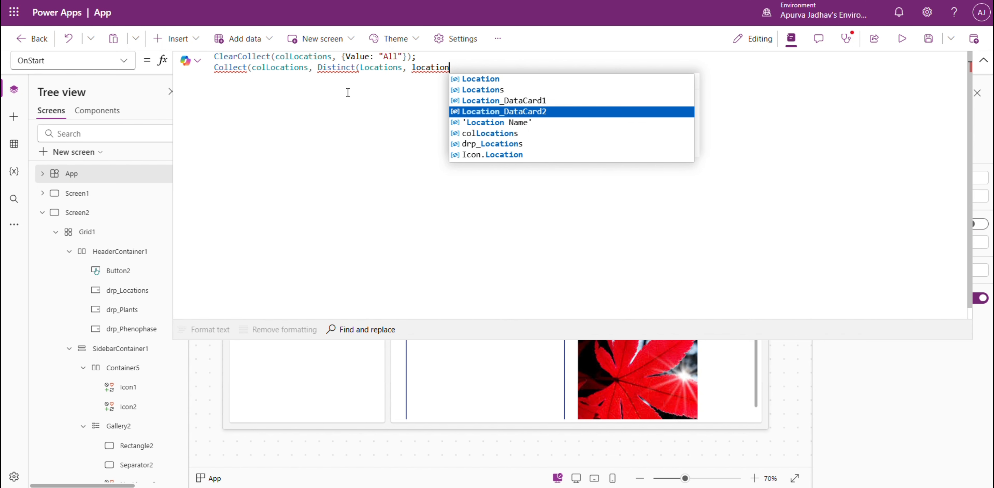
{"action": "key", "text": "Down"}
{"action": "key", "text": "Tab"}
{"action": "type", "text": ")"}
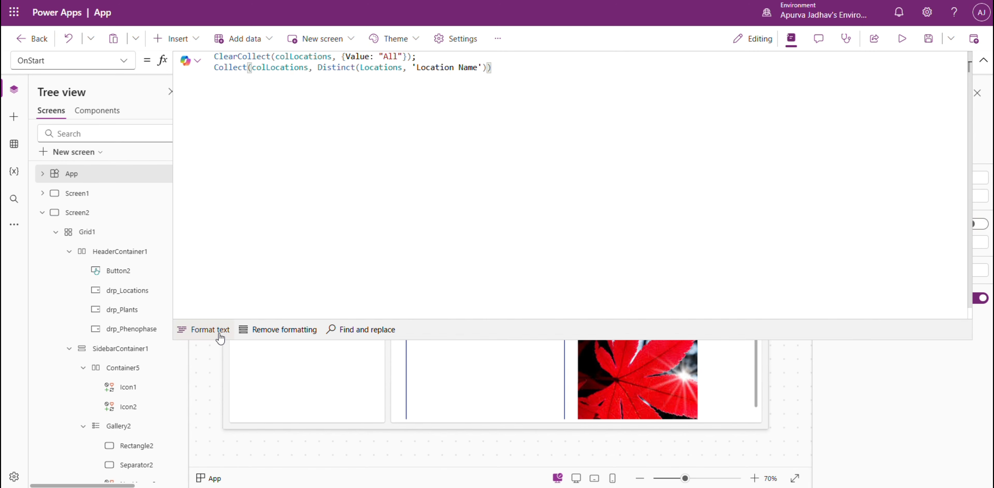
{"action": "left_click", "coordinate": [220, 331]}
Run the App object's OnStart and collapse the expanded formula editor.
{"action": "right_click", "coordinate": [129, 177]}
{"action": "left_click", "coordinate": [162, 250]}
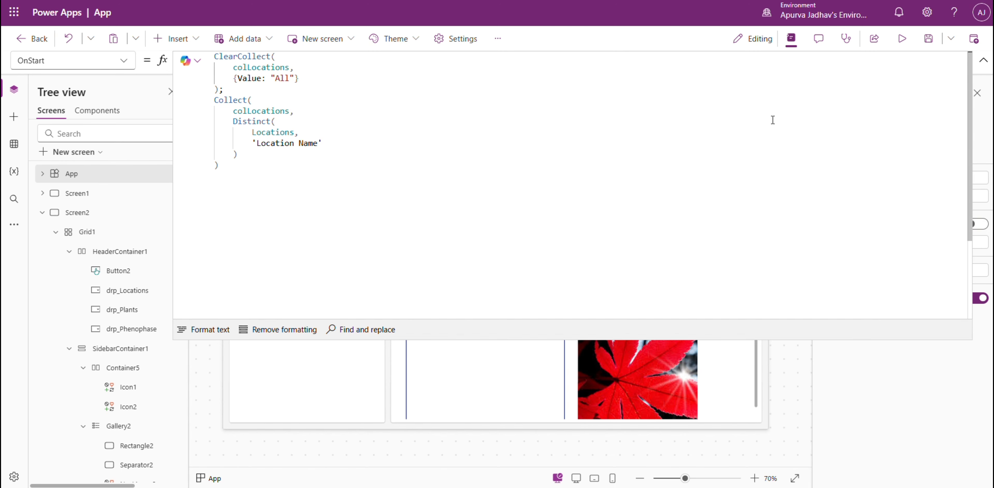
{"action": "left_click", "coordinate": [983, 64]}
Set the header location drop-down's Items to colLocations and review the options it offers.
{"action": "left_click", "coordinate": [323, 145]}
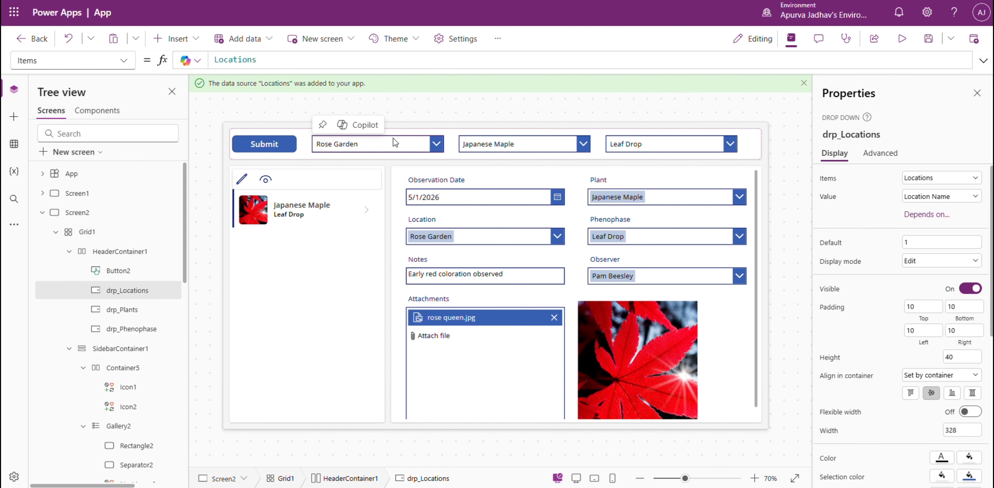
{"action": "double_click", "coordinate": [242, 59]}
{"action": "type", "text": "colLocations"}
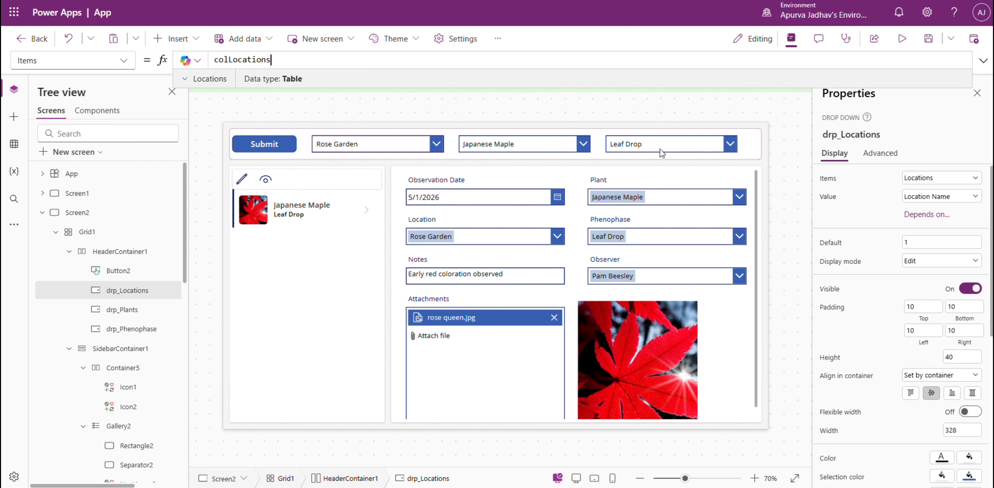
{"action": "left_click", "coordinate": [360, 149]}
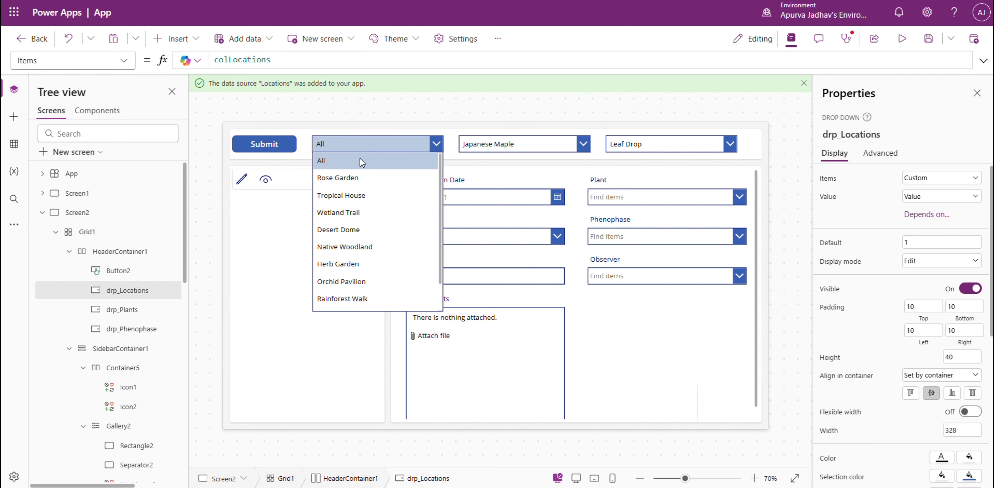
{"action": "scroll", "coordinate": [362, 193], "scroll_direction": "down", "scroll_amount": 1}
{"action": "scroll", "coordinate": [361, 190], "scroll_direction": "up", "scroll_amount": 1}
{"action": "scroll", "coordinate": [361, 190], "scroll_direction": "down", "scroll_amount": 1}
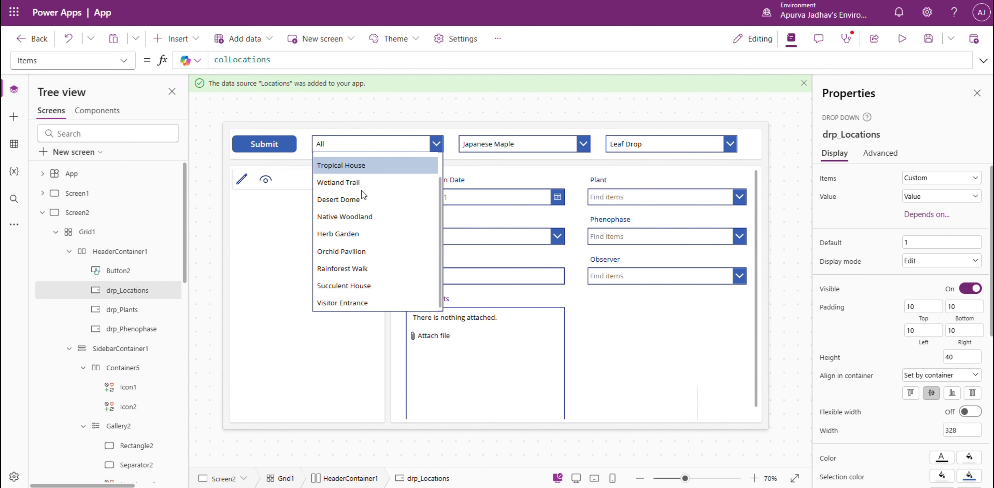
{"action": "scroll", "coordinate": [361, 190], "scroll_direction": "up", "scroll_amount": 1}
Duplicate the ClearCollect and Collect block for locations twice in the App's OnStart formula, separating the copies with semicolons.
{"action": "left_click", "coordinate": [74, 174]}
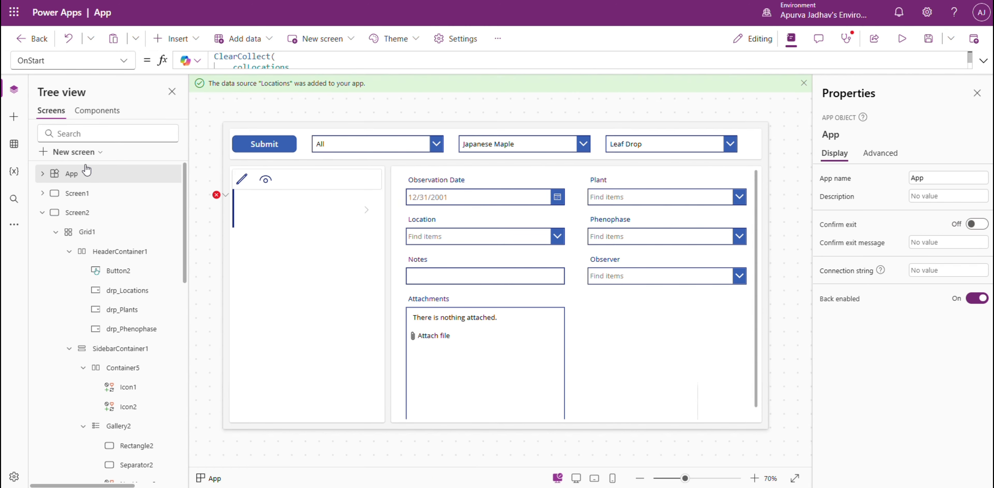
{"action": "left_click", "coordinate": [983, 61]}
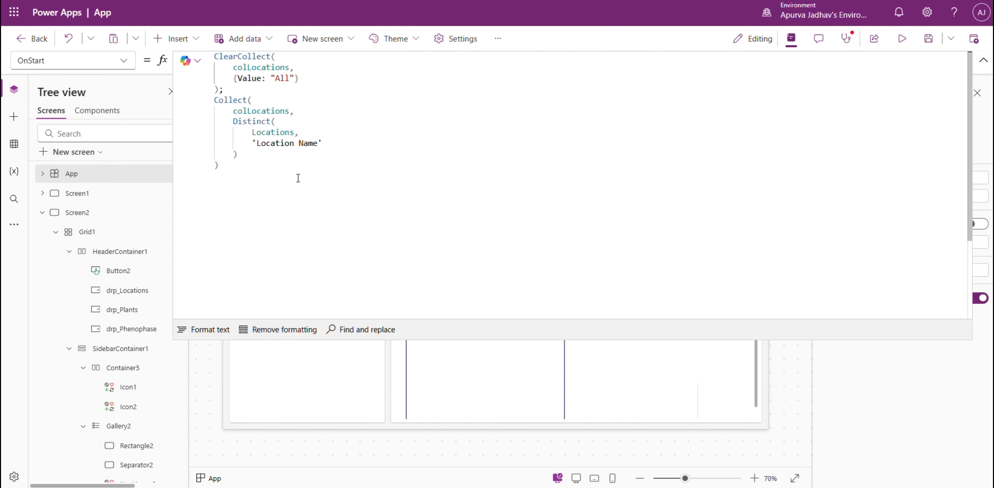
{"action": "key", "text": "ctrl+a"}
{"action": "key", "text": "ctrl+c"}
{"action": "left_click", "coordinate": [209, 329]}
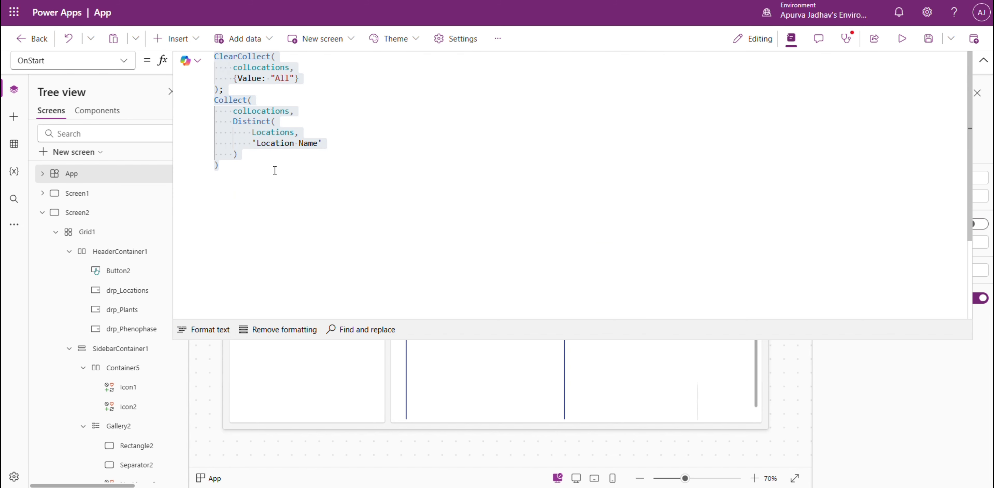
{"action": "left_click", "coordinate": [275, 170]}
{"action": "key", "text": "ctrl+v"}
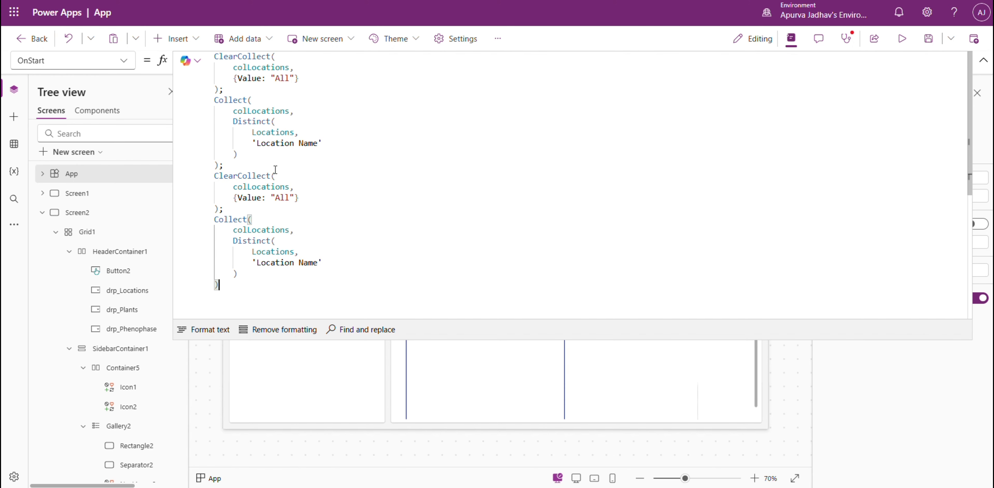
{"action": "type", "text": "ClearCollect(     colLocations,     {Value: \"All\"} ); Collect(     colLocations,     Distinct(         Locations,         'Location Name'     ) );"}
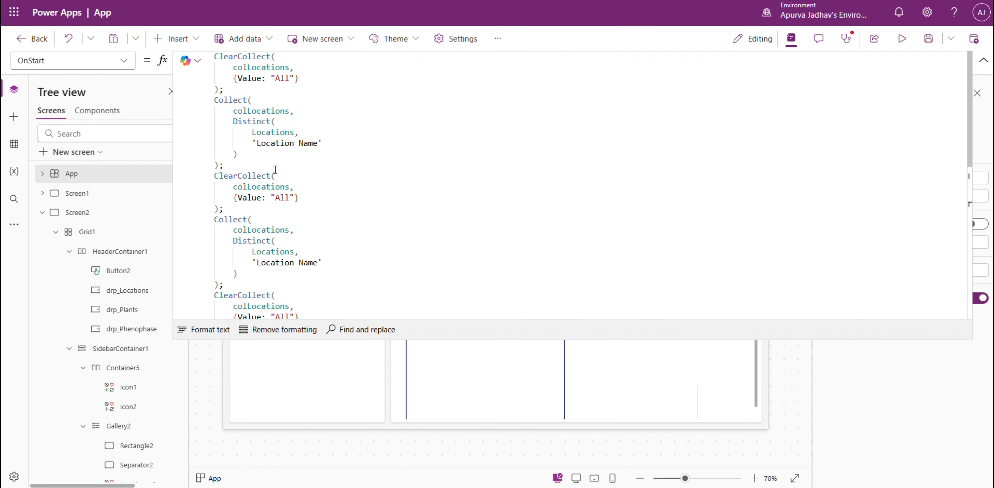
Adapt the second OnStart block to the collection colPlants, the source Plants and the column 'Plant Name'.
{"action": "left_click", "coordinate": [272, 171]}
{"action": "double_click", "coordinate": [269, 186]}
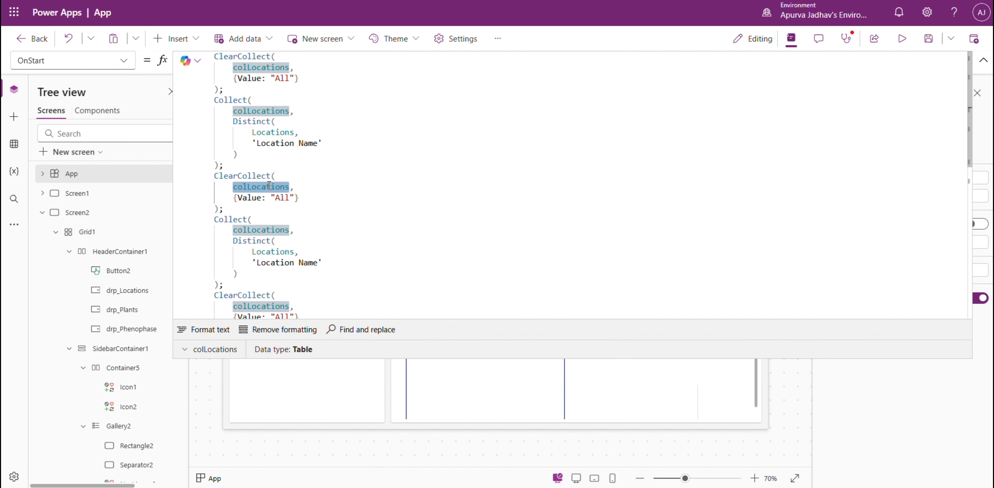
{"action": "type", "text": "colPlants"}
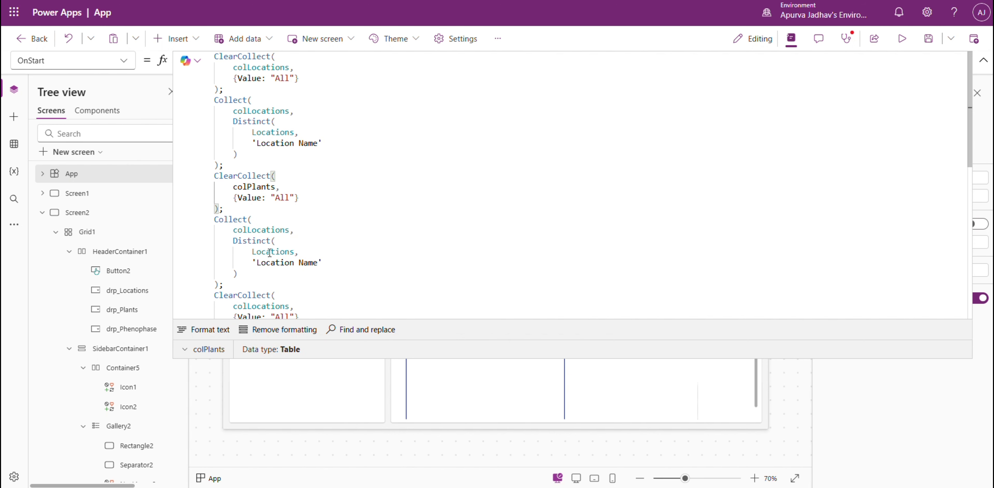
{"action": "double_click", "coordinate": [269, 231]}
{"action": "type", "text": "colPlants"}
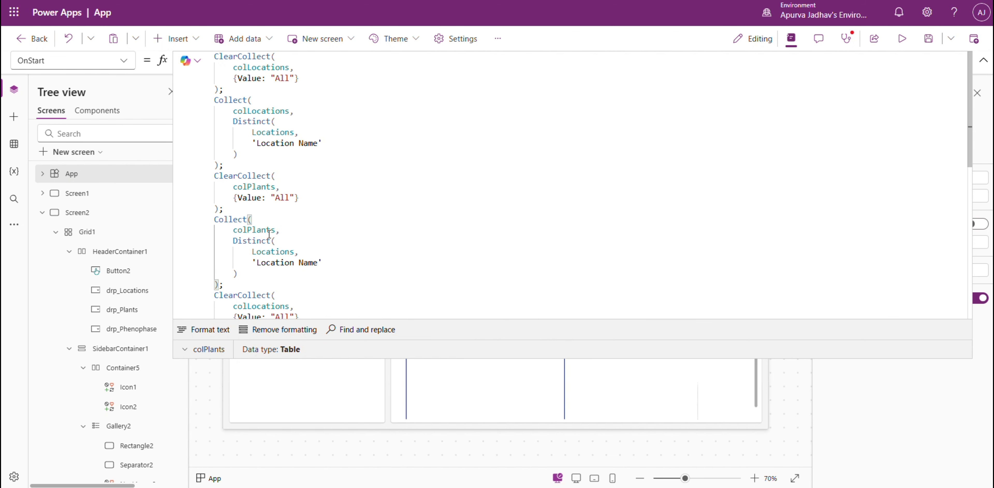
{"action": "double_click", "coordinate": [272, 251]}
{"action": "type", "text": "colPlants"}
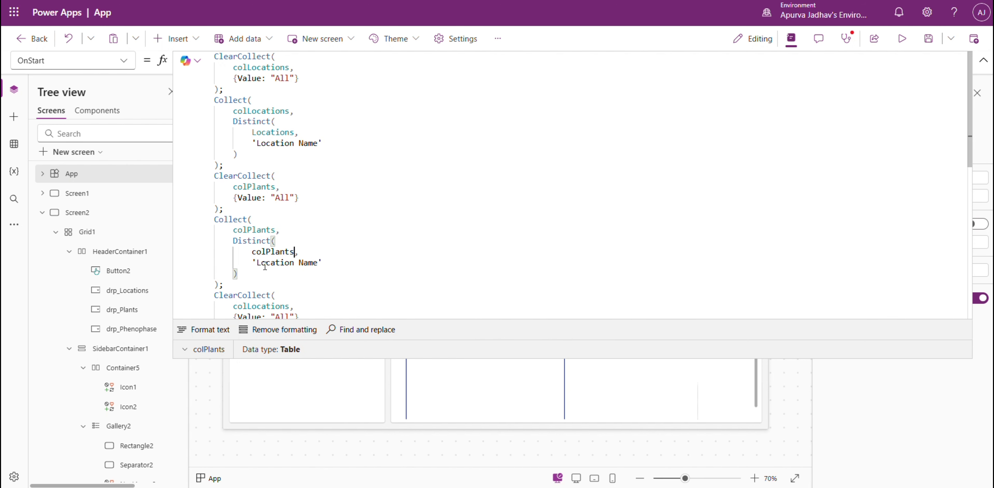
{"action": "double_click", "coordinate": [272, 251]}
{"action": "key", "text": "BackSpace"}
{"action": "type", "text": "Plants"}
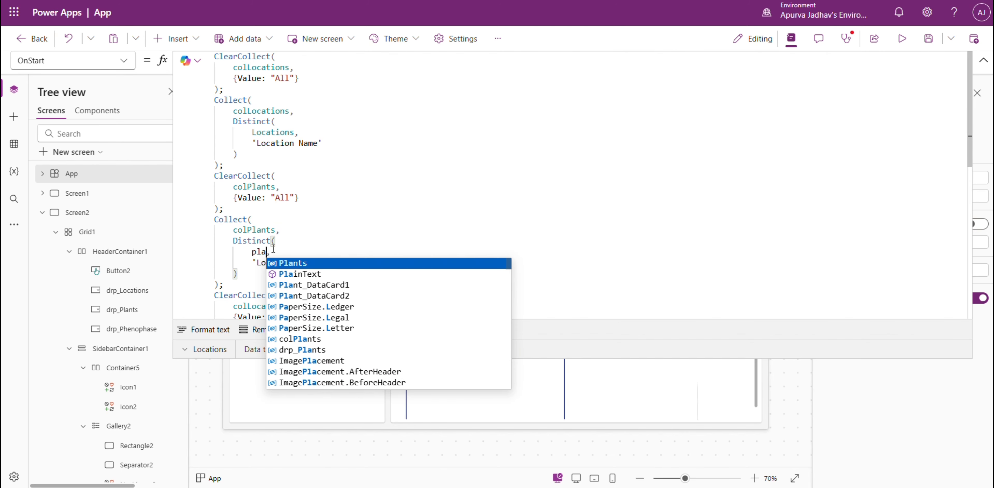
{"action": "double_click", "coordinate": [272, 262]}
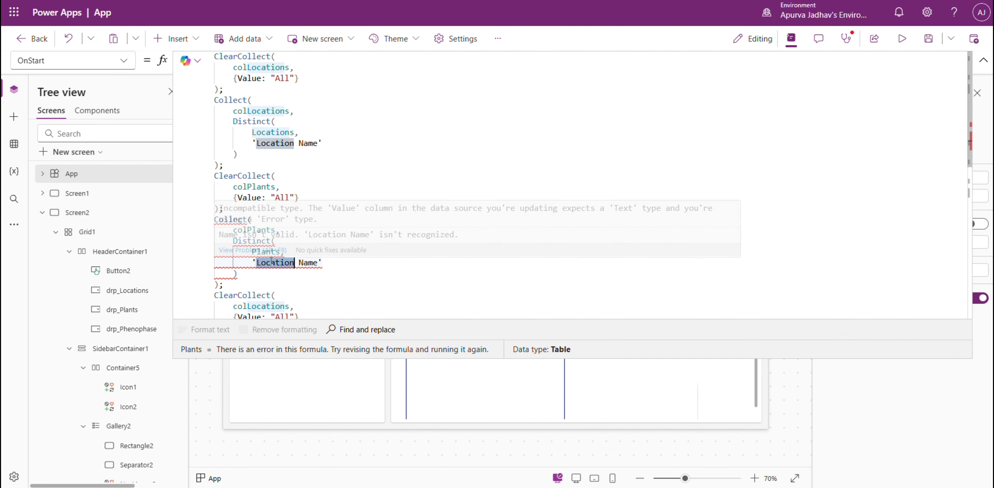
{"action": "type", "text": "Plant"}
Rename the collection to colPhenophase in both the ClearCollect and Collect calls of the third OnStart block.
{"action": "scroll", "coordinate": [490, 216], "scroll_direction": "down", "scroll_amount": 3}
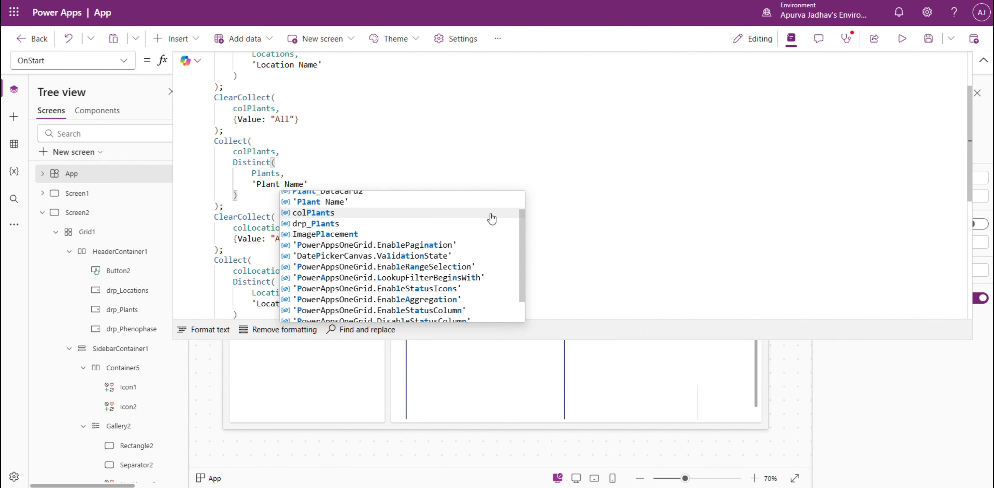
{"action": "left_click", "coordinate": [261, 239]}
{"action": "double_click", "coordinate": [286, 226]}
{"action": "type", "text": "Col,"}
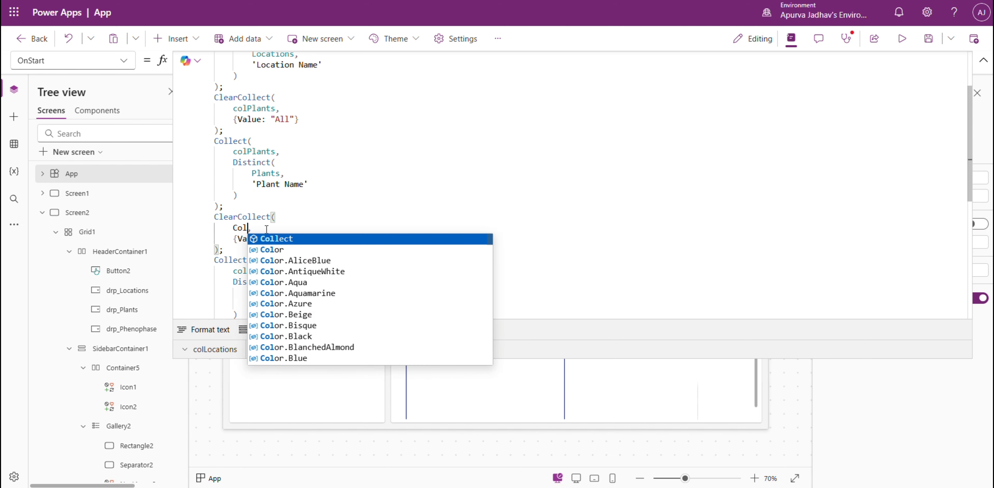
{"action": "key", "text": "BackSpace"}
{"action": "key", "text": "BackSpace"}
{"action": "type", "text": "colPhenophase"}
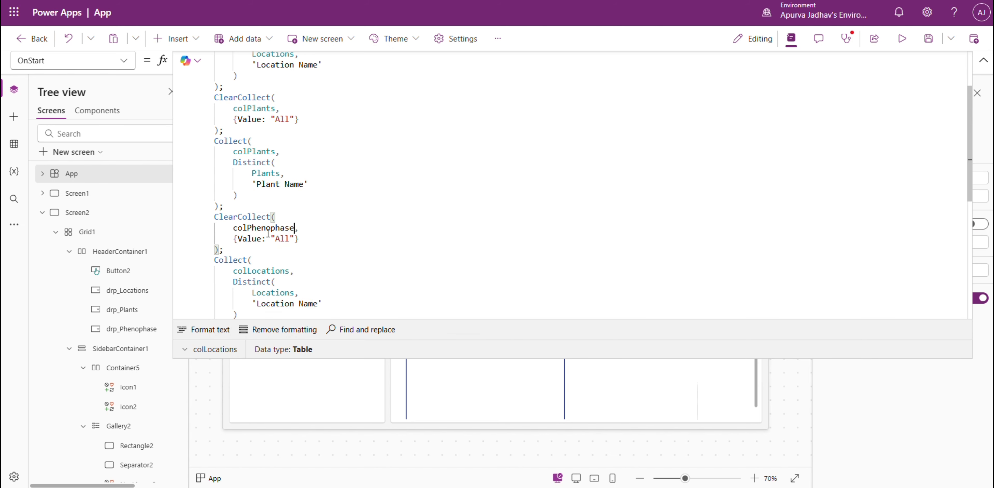
{"action": "double_click", "coordinate": [279, 270]}
{"action": "double_click", "coordinate": [263, 227]}
{"action": "key", "text": "ctrl+c"}
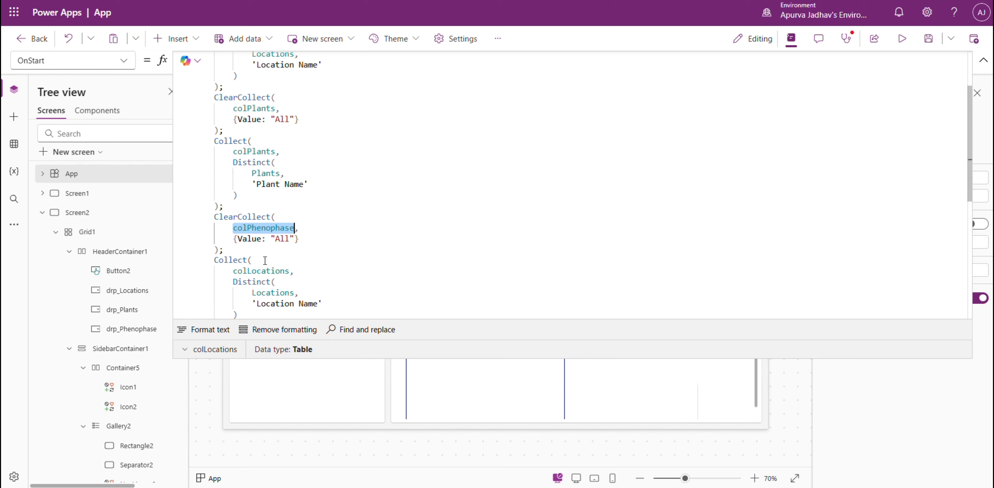
{"action": "double_click", "coordinate": [261, 271]}
{"action": "key", "text": "ctrl+v"}
Set the third block's Distinct source to Phenophases and its column to 'Phenophase', then format and collapse the OnStart formula.
{"action": "double_click", "coordinate": [275, 293]}
{"action": "type", "text": "Phenophases"}
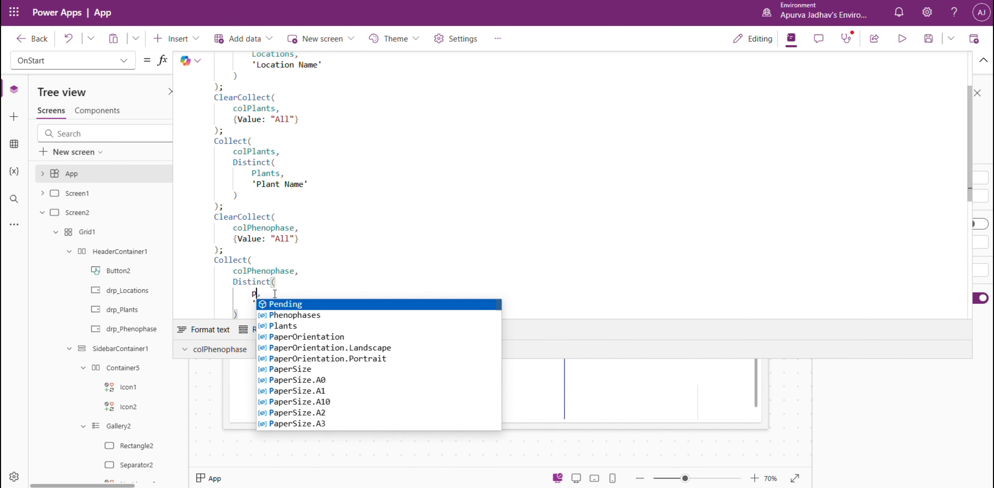
{"action": "double_click", "coordinate": [272, 303]}
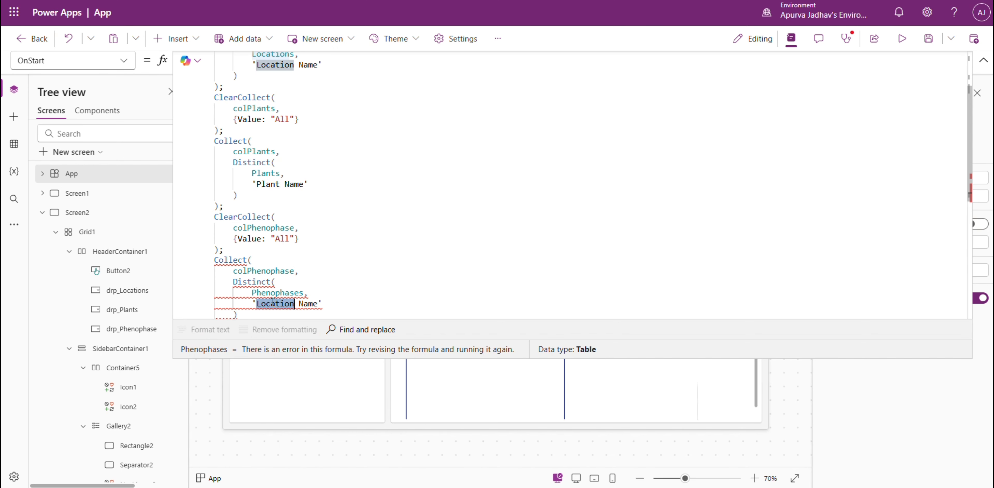
{"action": "type", "text": "Phen"}
{"action": "key", "text": "Tab"}
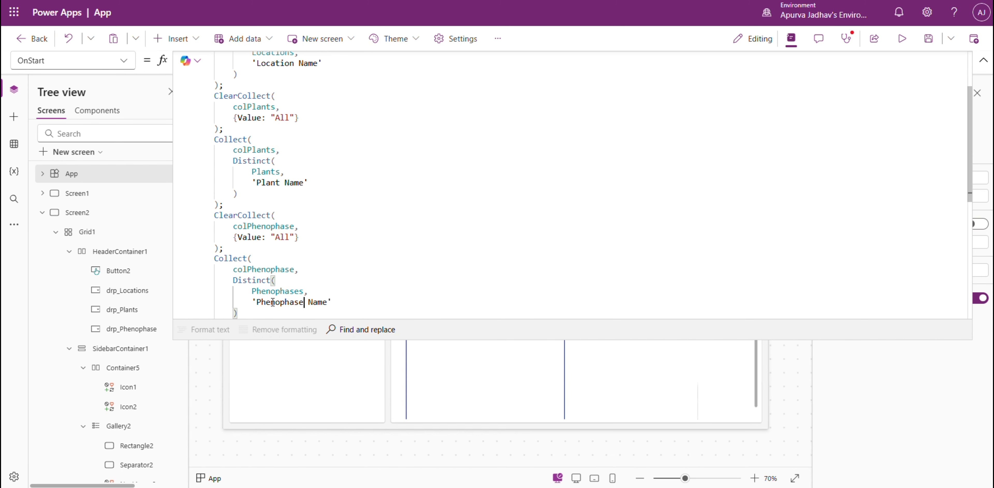
{"action": "key", "text": "End"}
{"action": "key", "text": "BackSpace"}
{"action": "key", "text": "BackSpace"}
{"action": "key", "text": "BackSpace"}
{"action": "type", "text": "'"}
{"action": "left_click", "coordinate": [194, 326]}
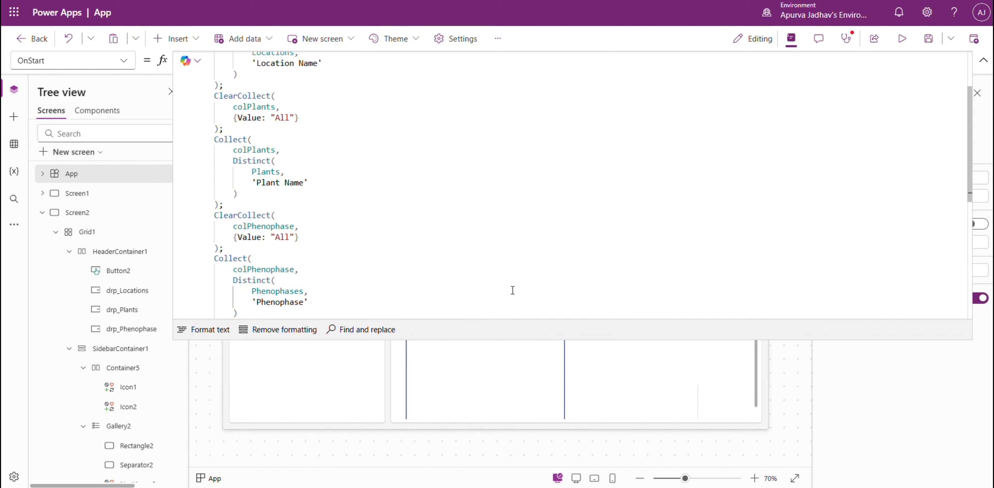
{"action": "left_click", "coordinate": [983, 60]}
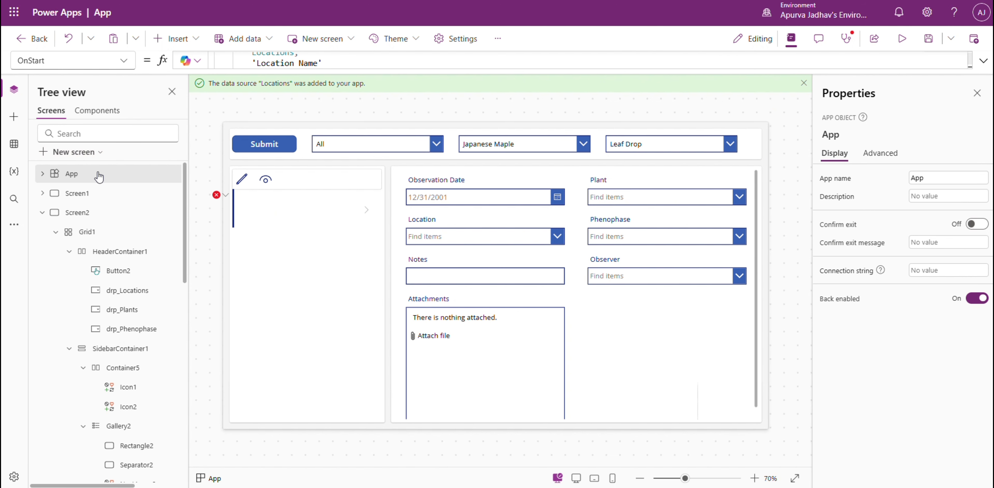
Set the plants drop-down's Items to colPlants and the phenophase drop-down's Items to colPhenophase.
{"action": "right_click", "coordinate": [99, 176]}
{"action": "key", "text": "Escape"}
{"action": "left_click", "coordinate": [501, 143]}
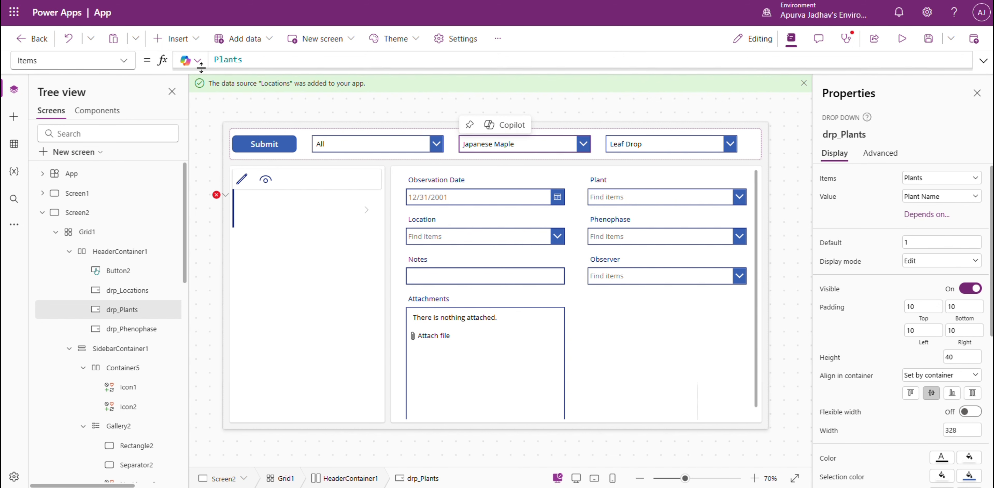
{"action": "double_click", "coordinate": [244, 61]}
{"action": "type", "text": "colLocations"}
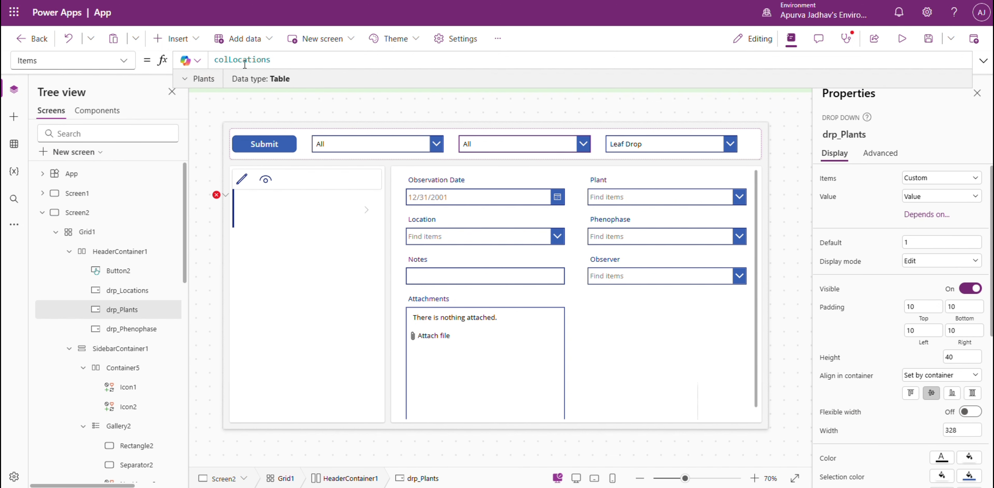
{"action": "type", "text": "p"}
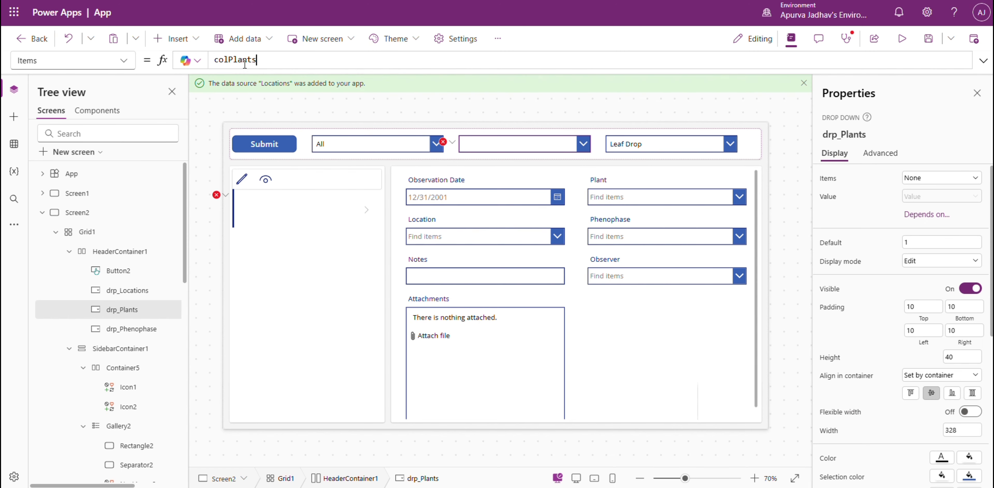
{"action": "left_click", "coordinate": [131, 328]}
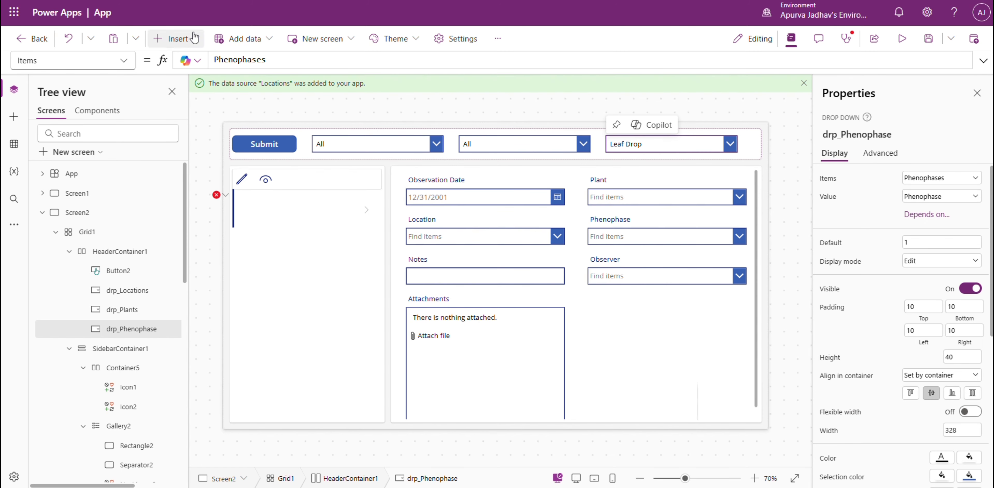
{"action": "double_click", "coordinate": [269, 59]}
{"action": "type", "text": "colPhenophase"}
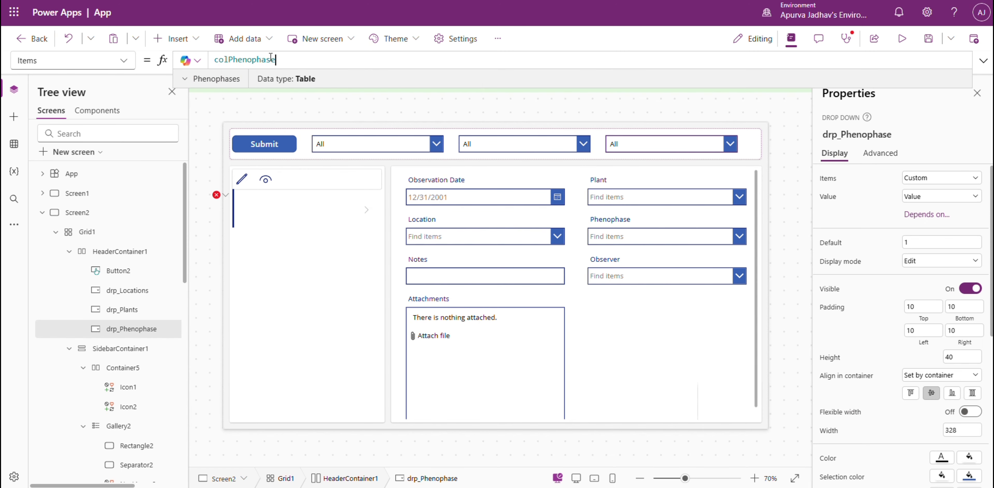
In the observations gallery's Items filter, replace 'Location Name' after drp_Locations.SelectedText with Value.
{"action": "left_click", "coordinate": [226, 194]}
{"action": "left_click", "coordinate": [231, 210]}
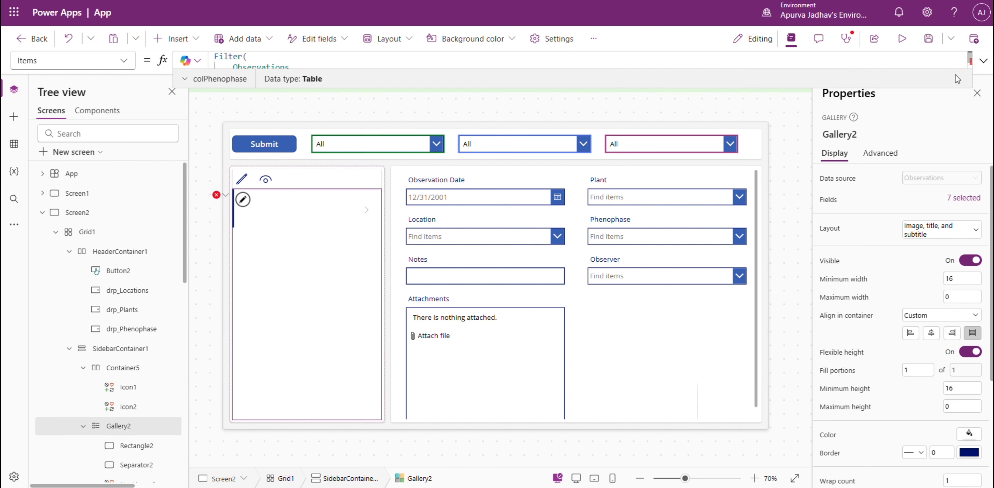
{"action": "left_click", "coordinate": [983, 61]}
{"action": "mouse_move", "coordinate": [511, 78]}
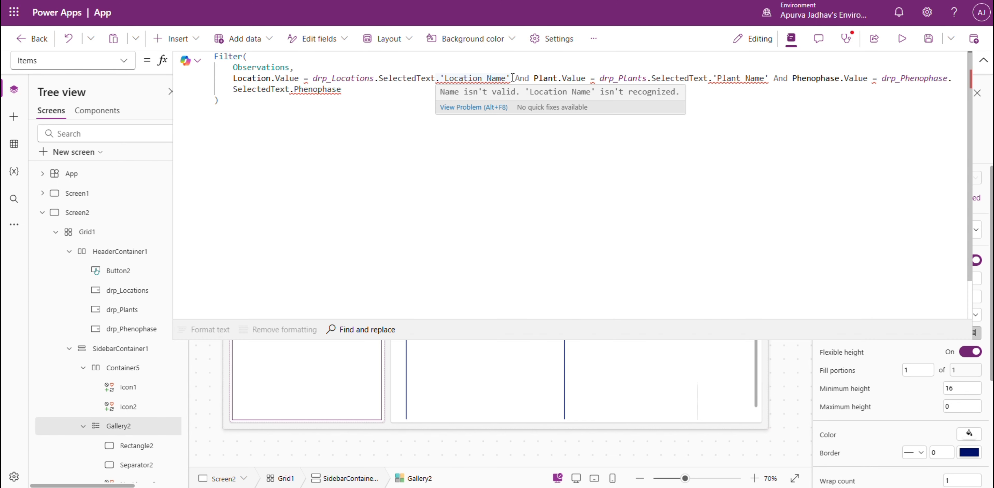
{"action": "left_click_drag", "start_coordinate": [515, 78], "coordinate": [463, 78]}
{"action": "left_click", "coordinate": [436, 78]}
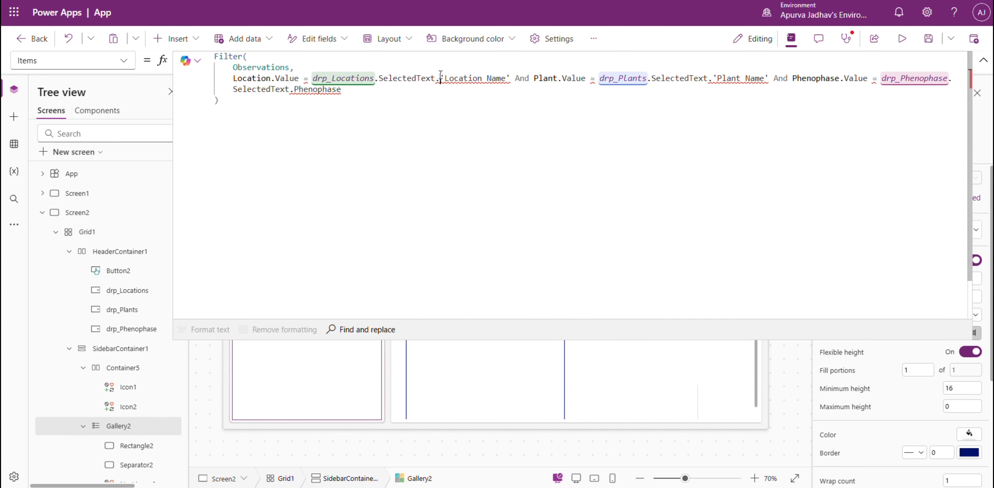
{"action": "type", "text": "Value"}
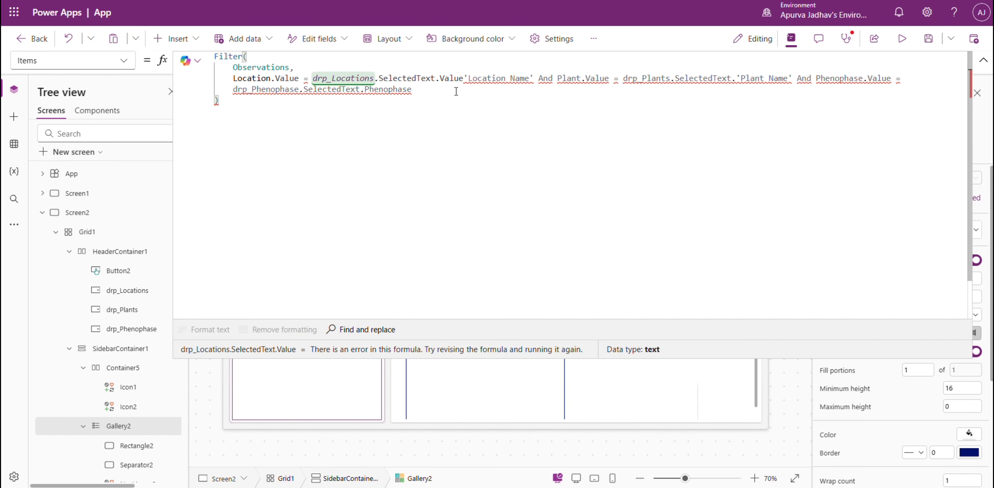
{"action": "key", "text": "ctrl+z"}
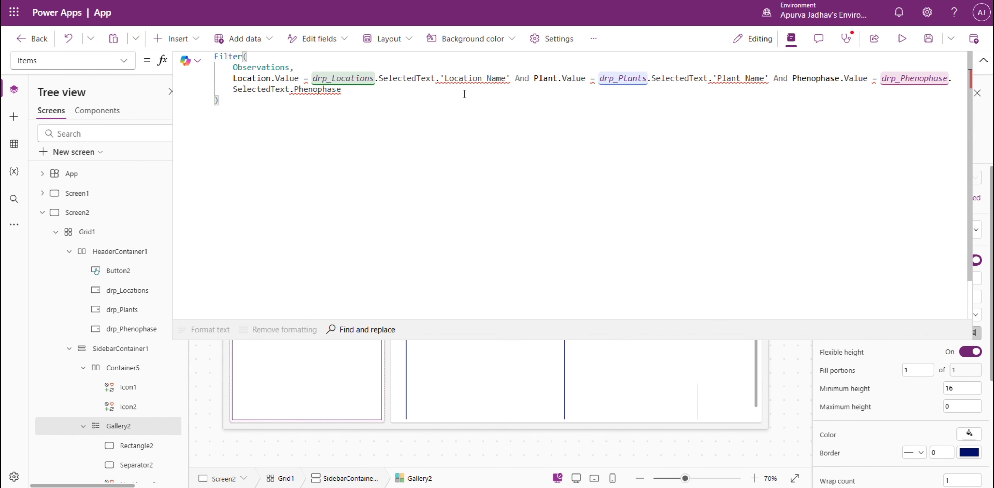
{"action": "type", "text": "Value"}
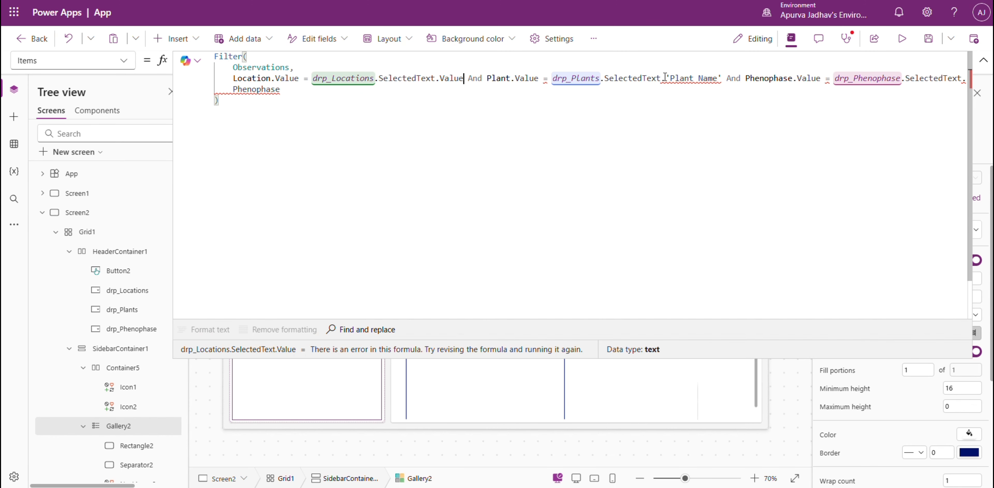
{"action": "type", "text": "Value"}
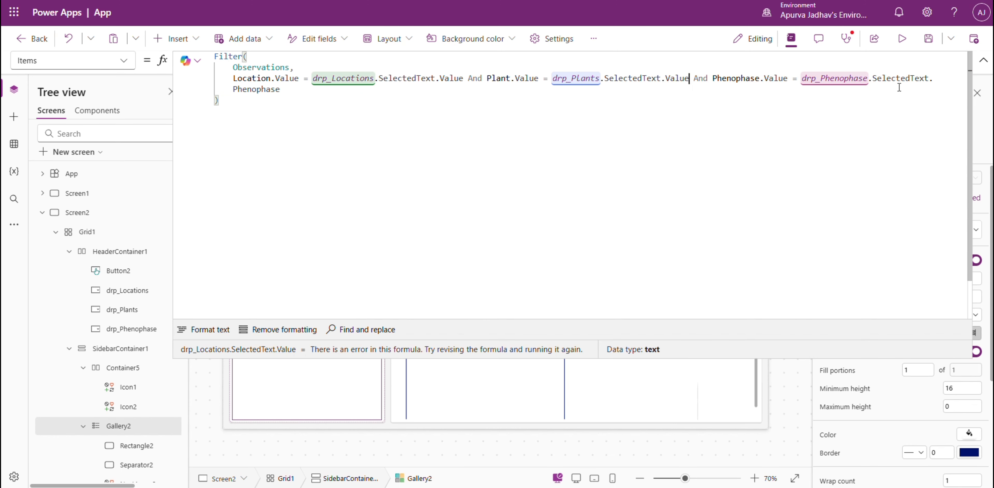
Replace 'Plant Name' after drp_Plants.SelectedText and Phenophase after drp_Phenophase.SelectedText with Value in the gallery filter.
{"action": "left_click_drag", "start_coordinate": [281, 92], "coordinate": [233, 92]}
{"action": "type", "text": "Value"}
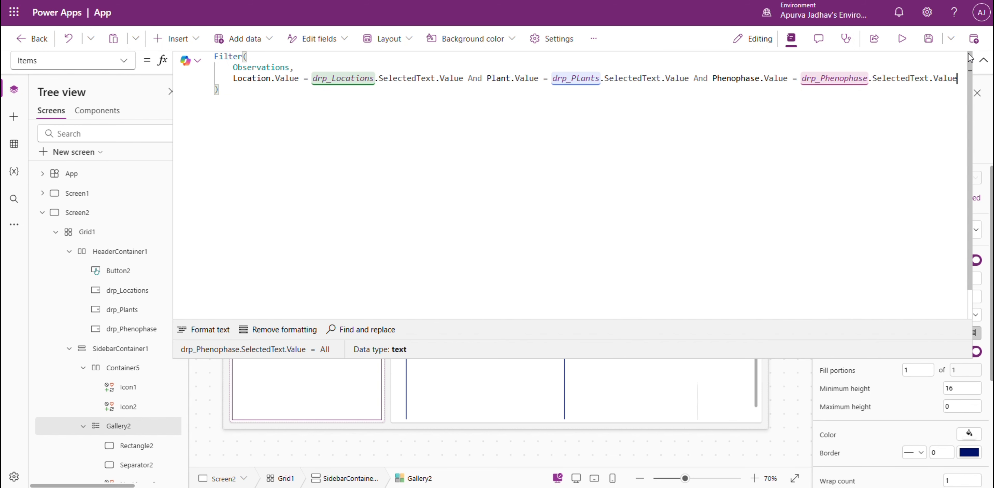
{"action": "left_click", "coordinate": [984, 60]}
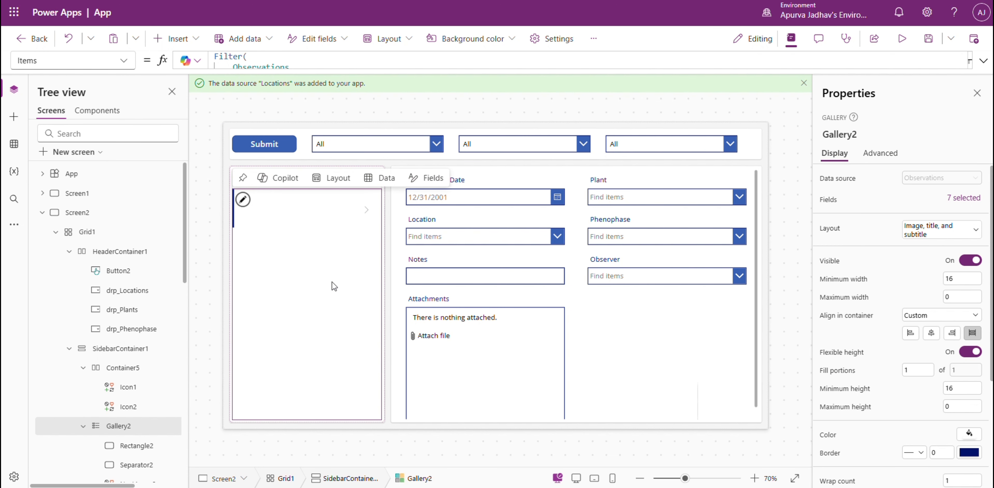
Insert drp_Locations.SelectedText.Value = "All" || before the Location.Value condition in the gallery's Items filter.
{"action": "left_click", "coordinate": [983, 61]}
{"action": "left_click", "coordinate": [233, 80]}
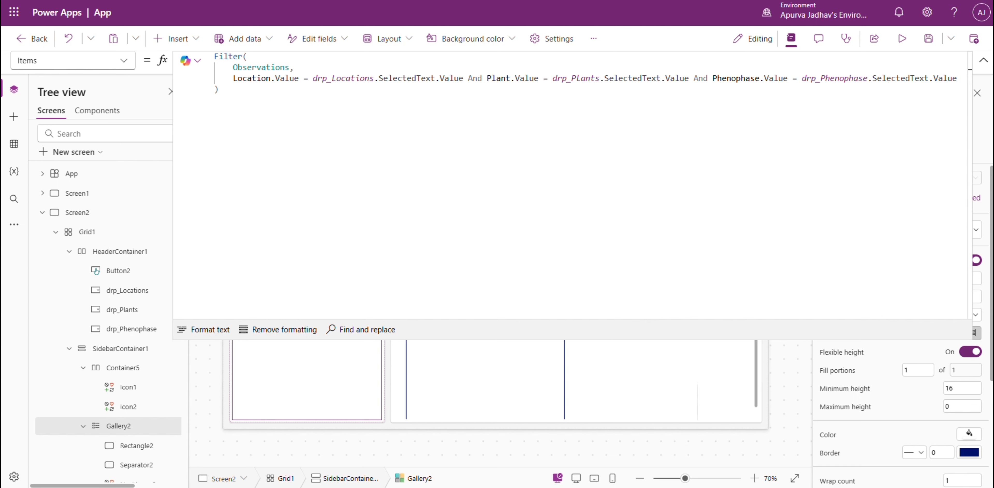
{"action": "left_click", "coordinate": [238, 78]}
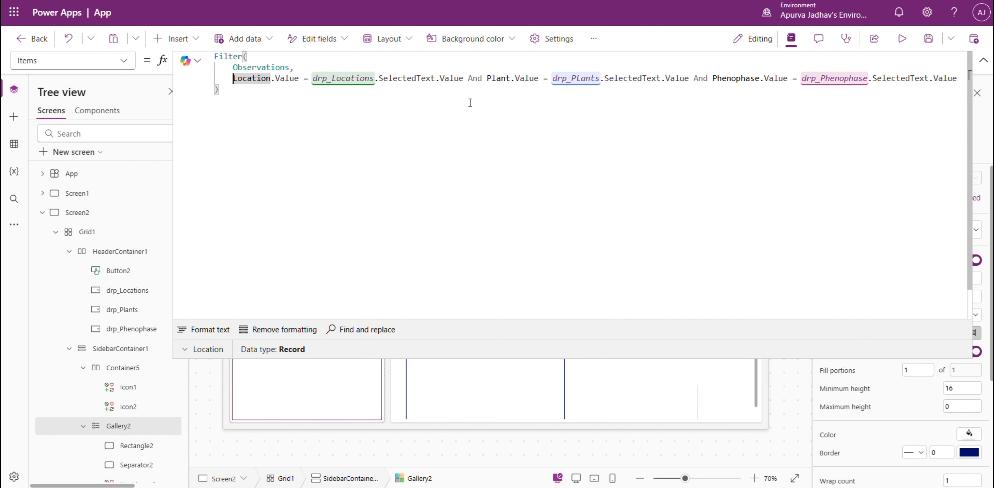
{"action": "type", "text": "drp_"}
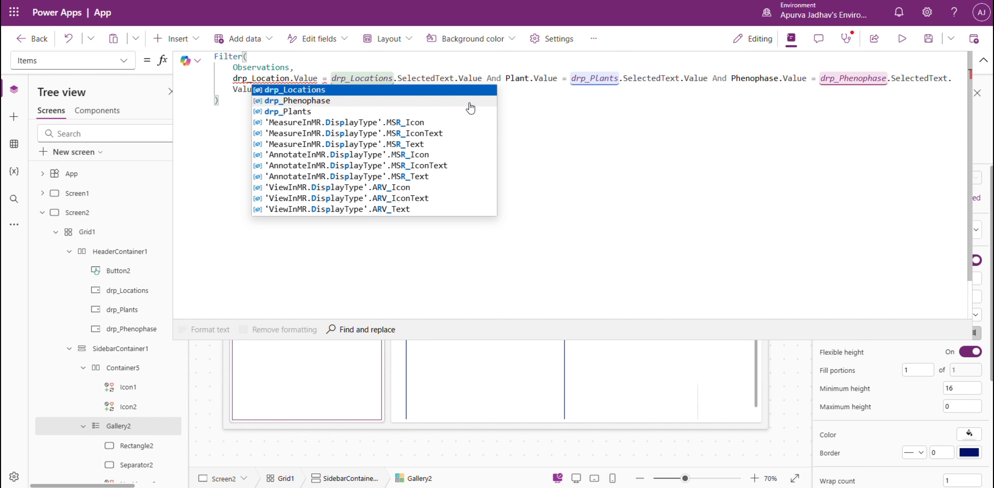
{"action": "key", "text": "Left"}
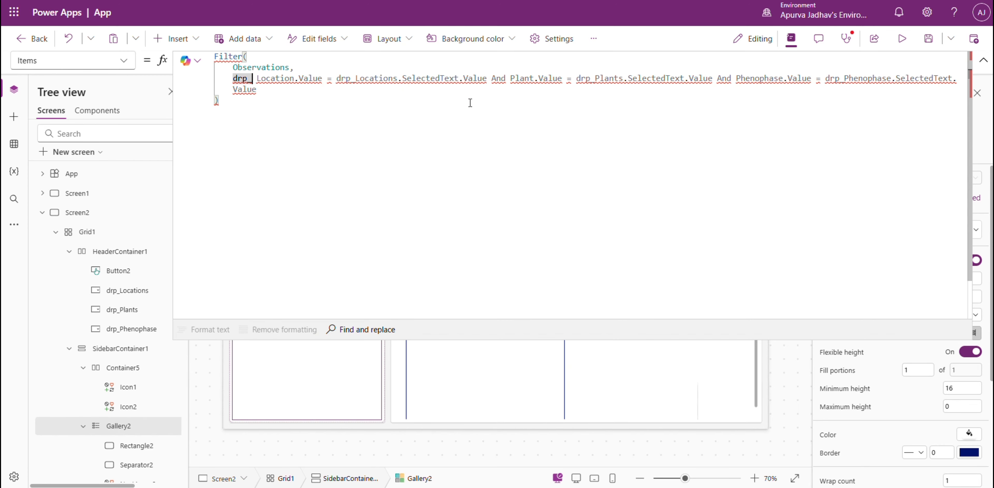
{"action": "type", "text": "Locations"}
{"action": "key", "text": "Tab"}
{"action": "type", "text": "."}
{"action": "key", "text": "Tab"}
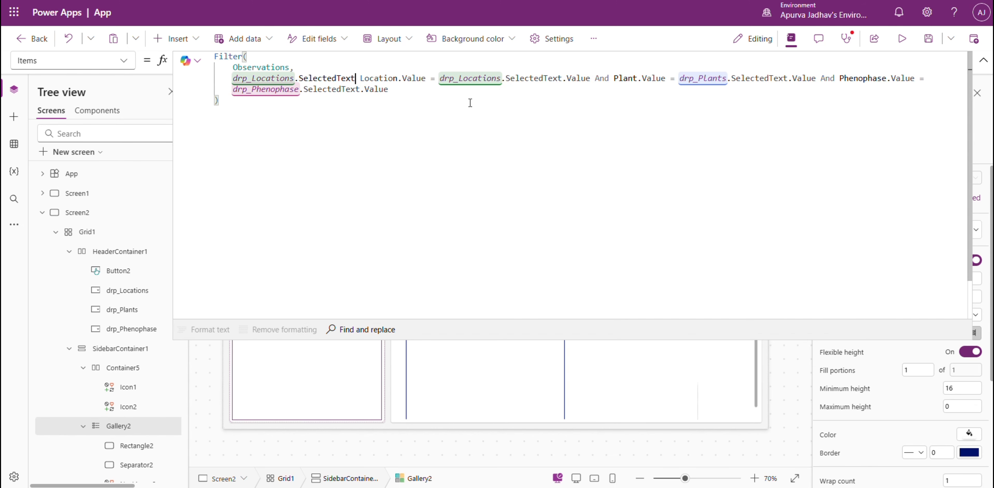
{"action": "type", "text": ".v"}
{"action": "key", "text": "Tab"}
{"action": "type", "text": "= \"Al"}
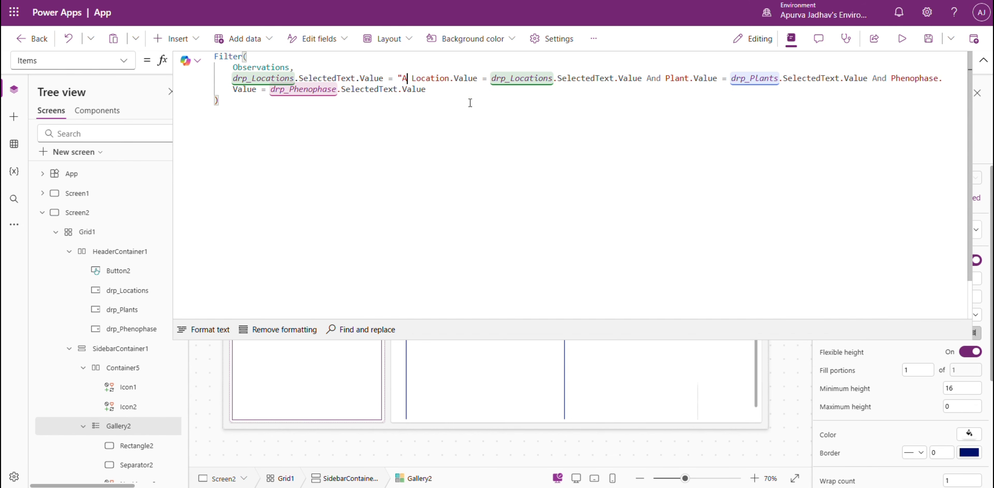
{"action": "type", "text": "l\" "}
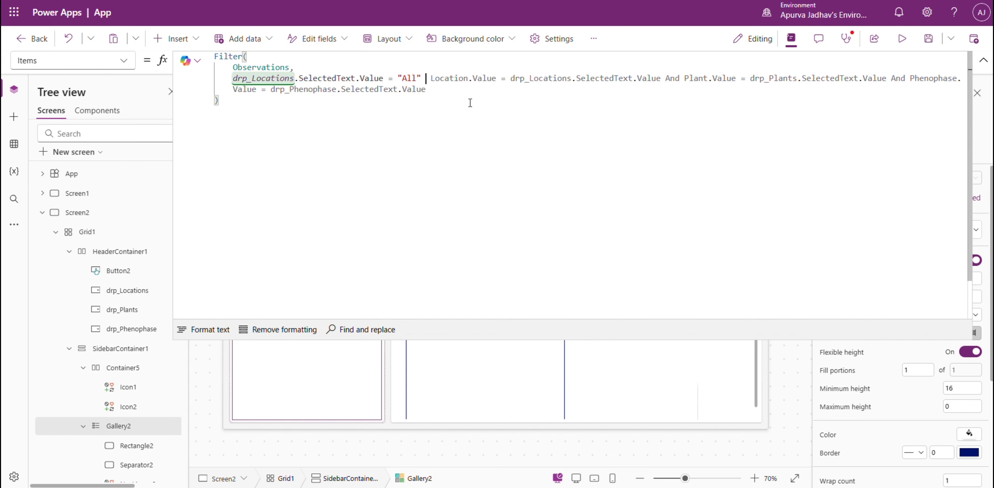
{"action": "type", "text": "||"}
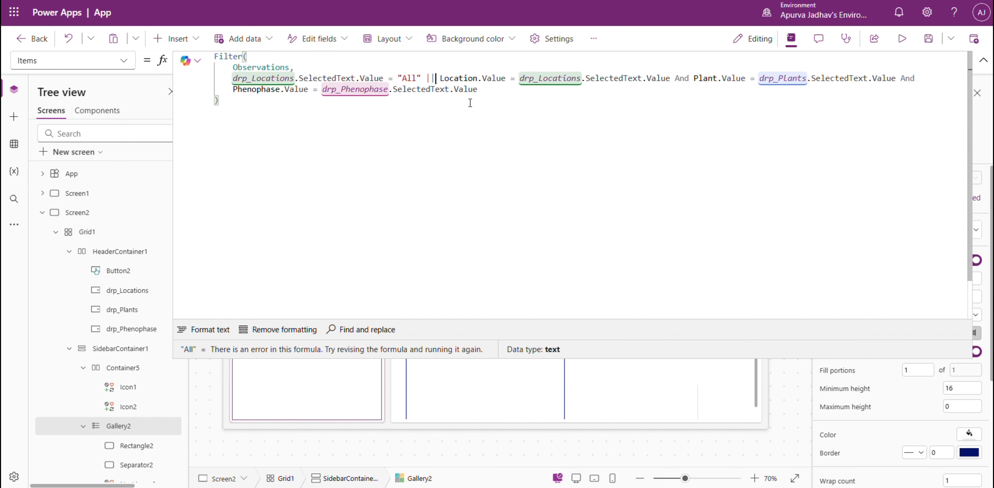
Enclose the "All" test and the Location.Value condition together in parentheses.
{"action": "left_click", "coordinate": [665, 77]}
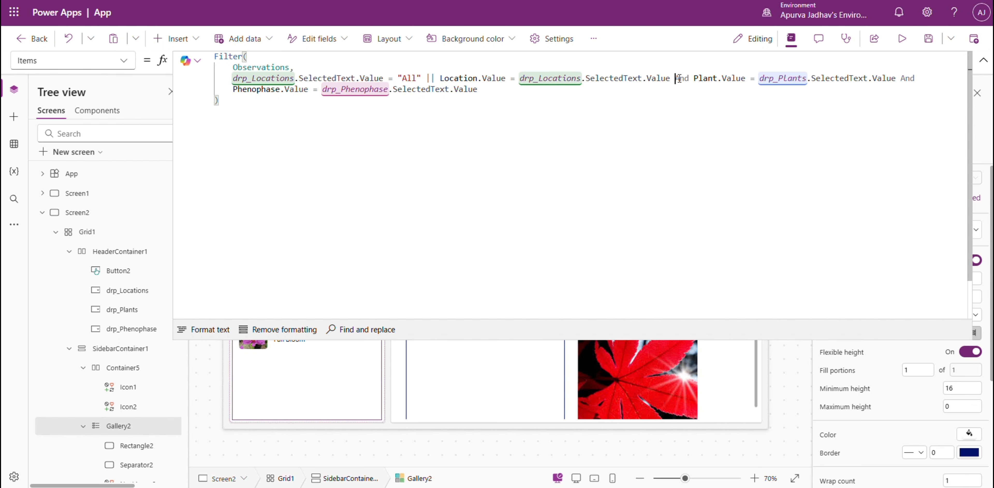
{"action": "type", "text": ")"}
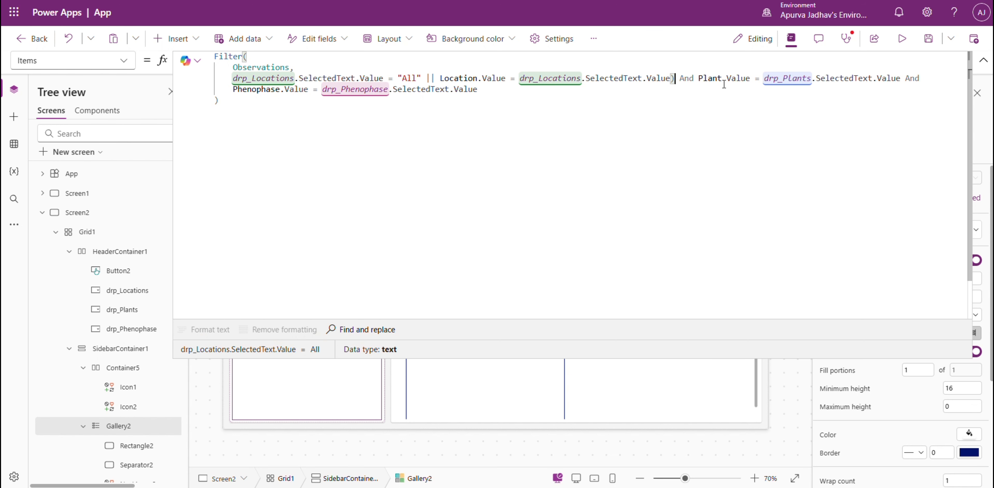
{"action": "key", "text": "Left"}
{"action": "key", "text": "Left"}
{"action": "key", "text": "Left"}
{"action": "key", "text": "Left"}
{"action": "key", "text": "Left"}
{"action": "key", "text": "Left"}
{"action": "key", "text": "Left"}
{"action": "key", "text": "Left"}
{"action": "key", "text": "Left"}
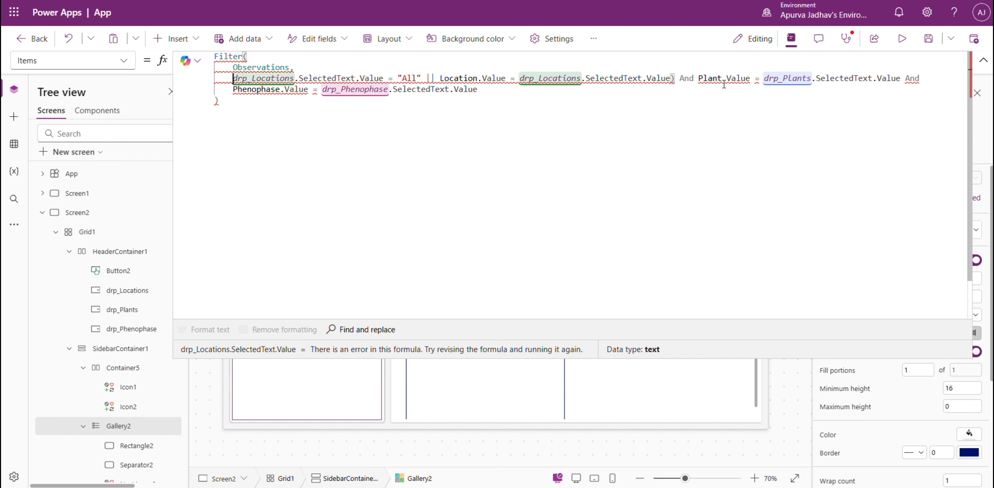
{"action": "type", "text": "("}
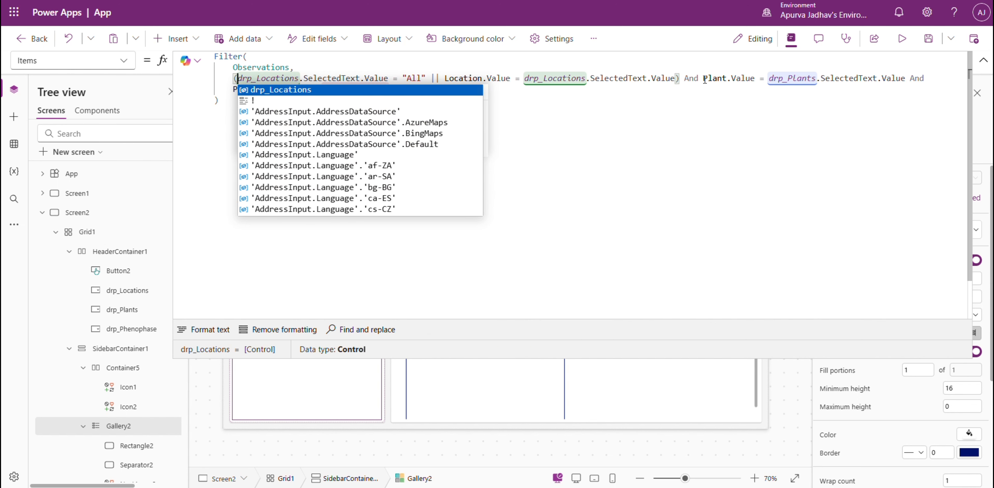
Put the Plant.Value and Phenophase.Value conditions of the filter on separate lines.
{"action": "left_click", "coordinate": [704, 79]}
{"action": "key", "text": "shift+Return"}
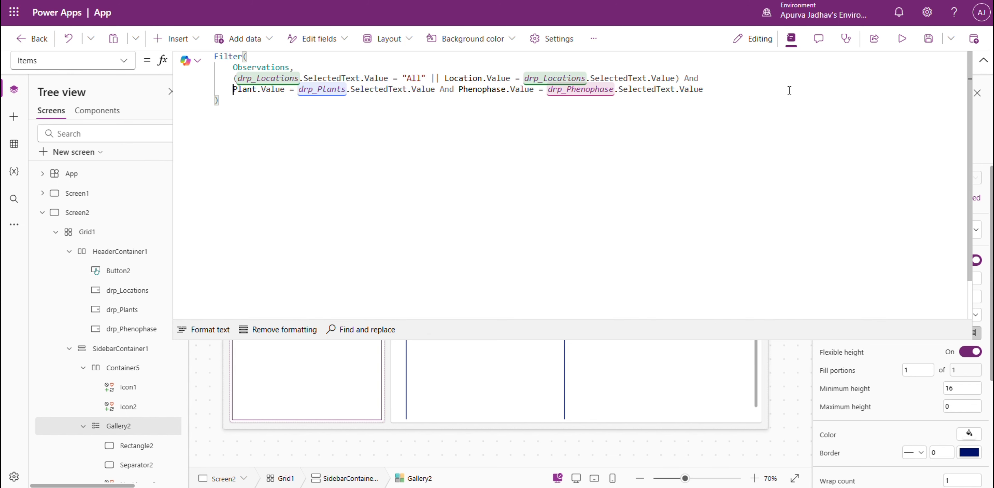
{"action": "left_click", "coordinate": [460, 89]}
{"action": "key", "text": "shift+Return"}
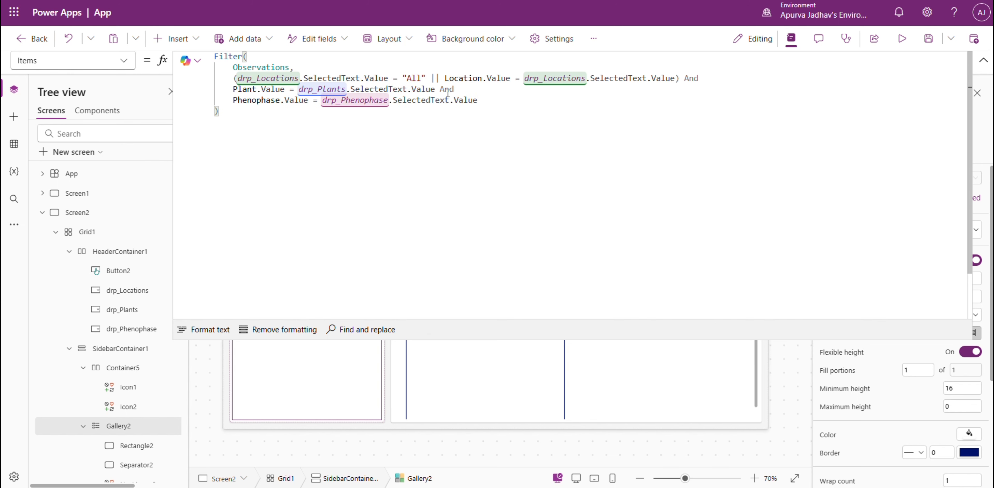
Insert drp_Plants.SelectedText.Value = "All" || before the Plant.Value condition and enclose both tests in parentheses.
{"action": "key", "text": "Up"}
{"action": "type", "text": "("}
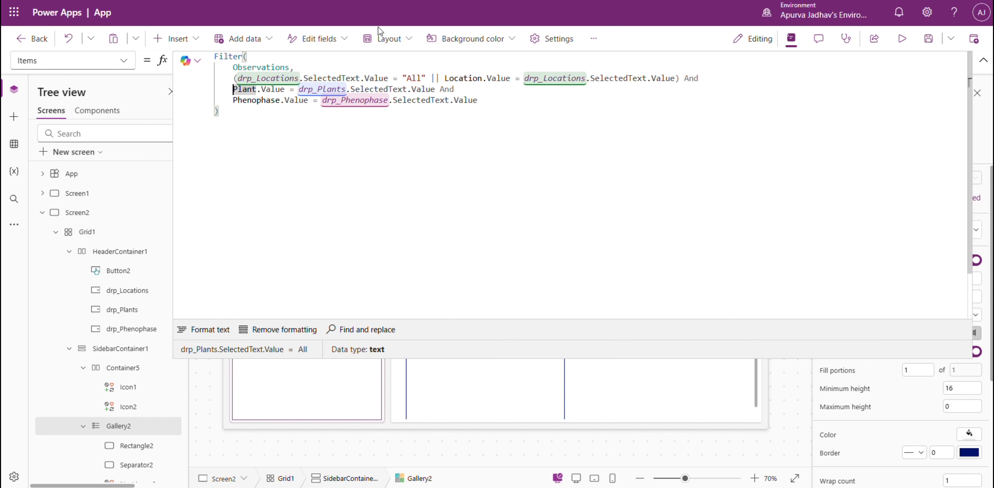
{"action": "type", "text": "drp"}
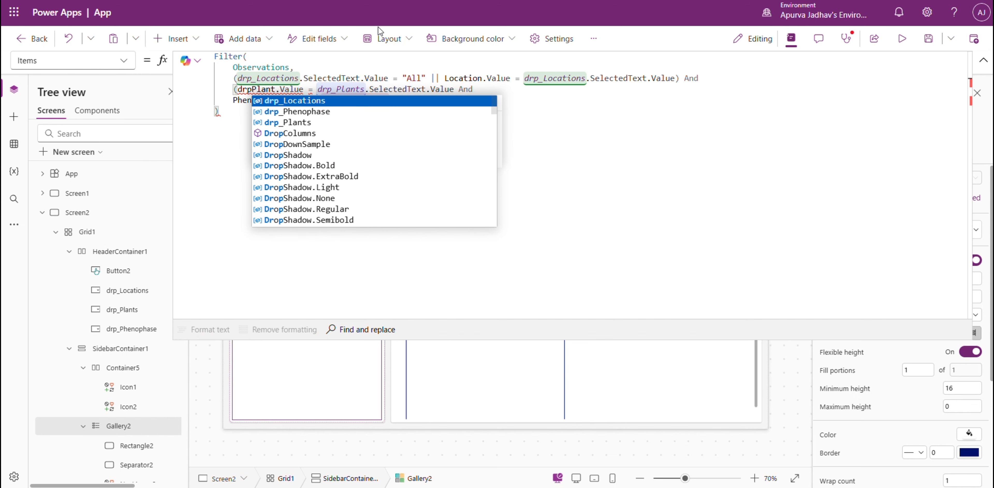
{"action": "type", "text": "_"}
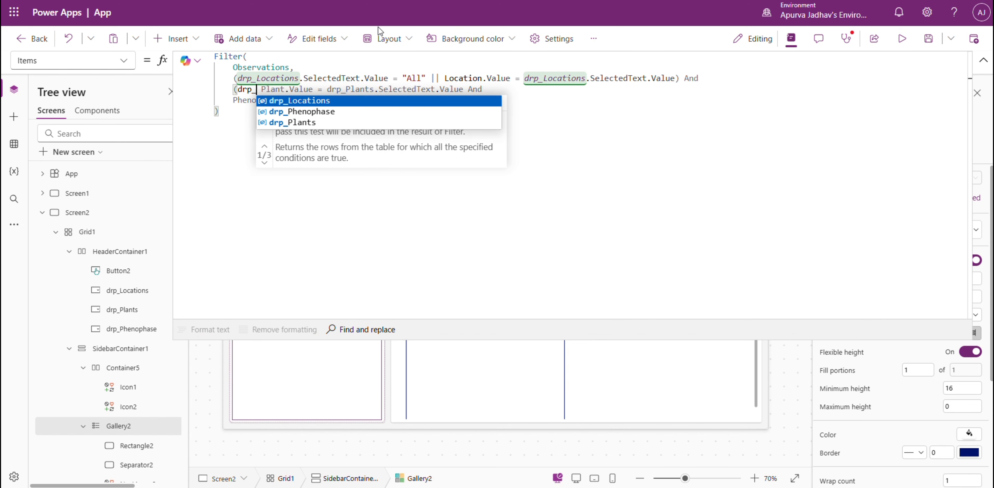
{"action": "key", "text": "Down"}
{"action": "key", "text": "Down"}
{"action": "key", "text": "Tab"}
{"action": "type", "text": "."}
{"action": "key", "text": "Tab"}
{"action": "type", "text": ".Value "}
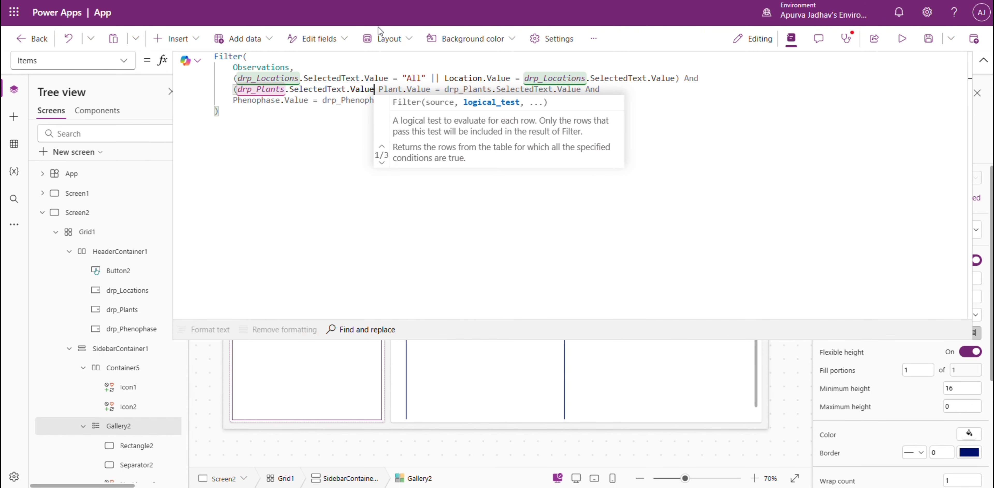
{"action": "type", "text": "= \"All\""}
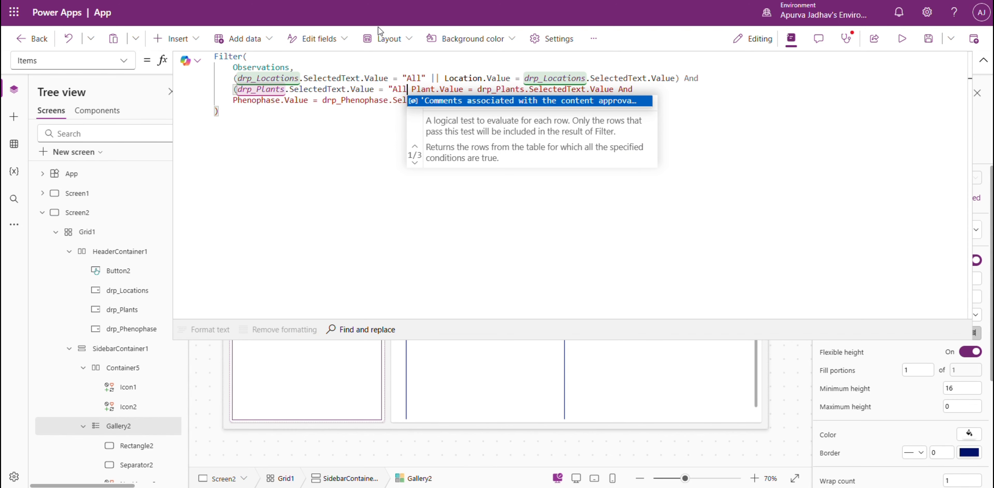
{"action": "type", "text": " ||"}
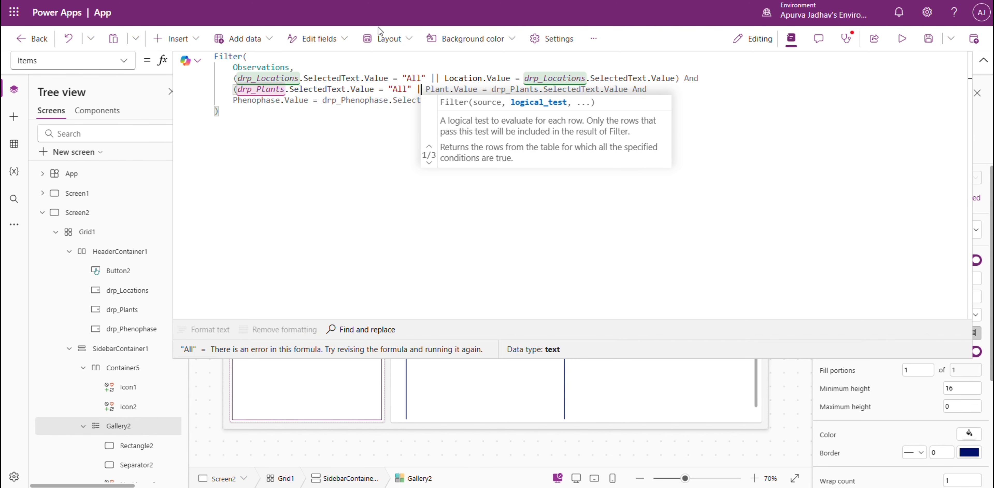
{"action": "key", "text": "End"}
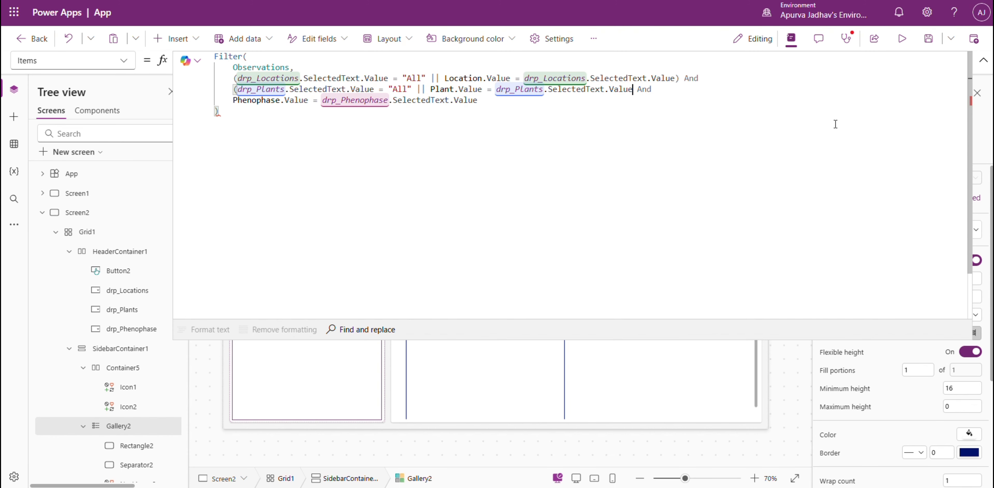
{"action": "type", "text": ")"}
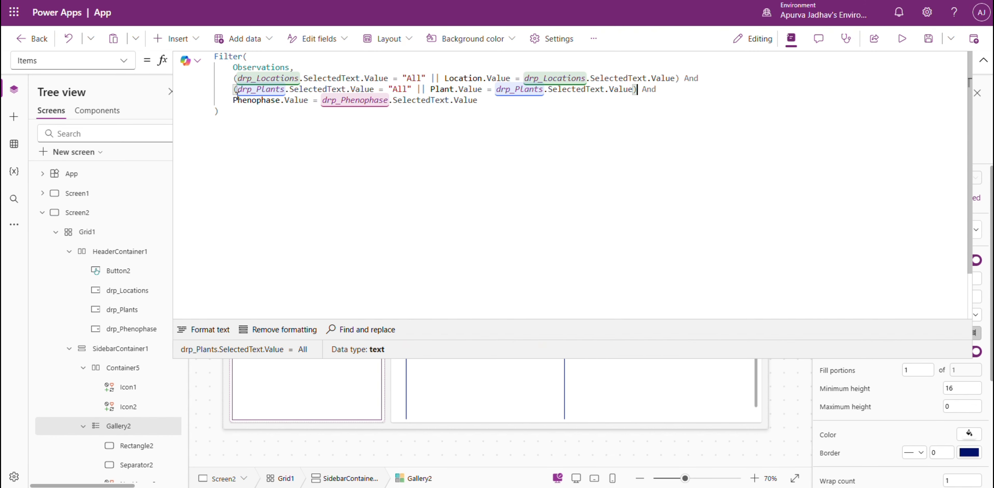
Insert drp_Phenophase.SelectedText.Value = "All" || before the Phenophase.Value condition, enclose both tests in parentheses, and collapse the formula editor.
{"action": "left_click", "coordinate": [233, 99]}
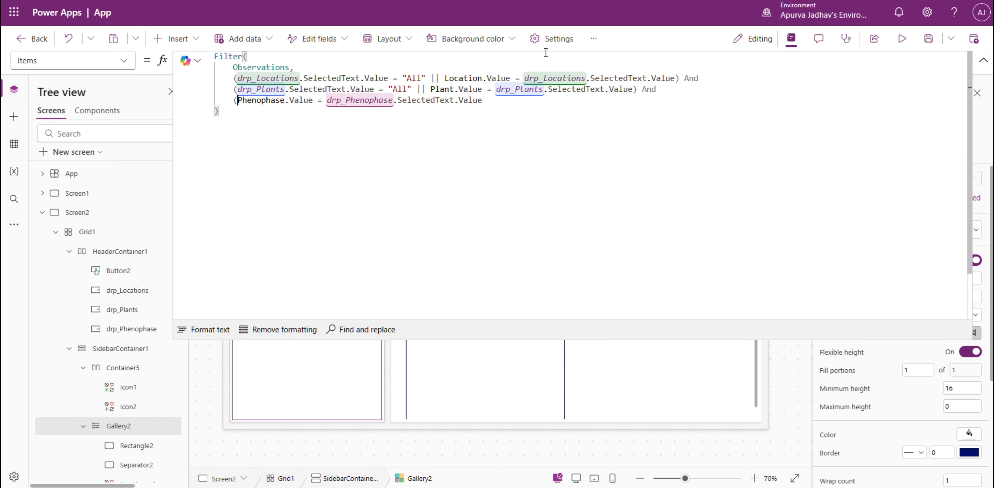
{"action": "type", "text": "(drp_Phenophase "}
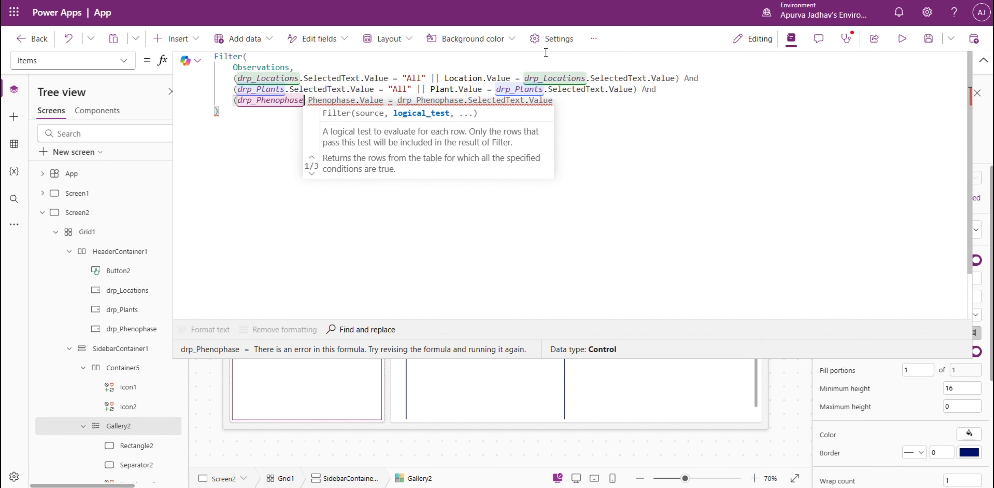
{"action": "type", "text": ".SelectedText.Value"}
{"action": "type", "text": " = \"A"}
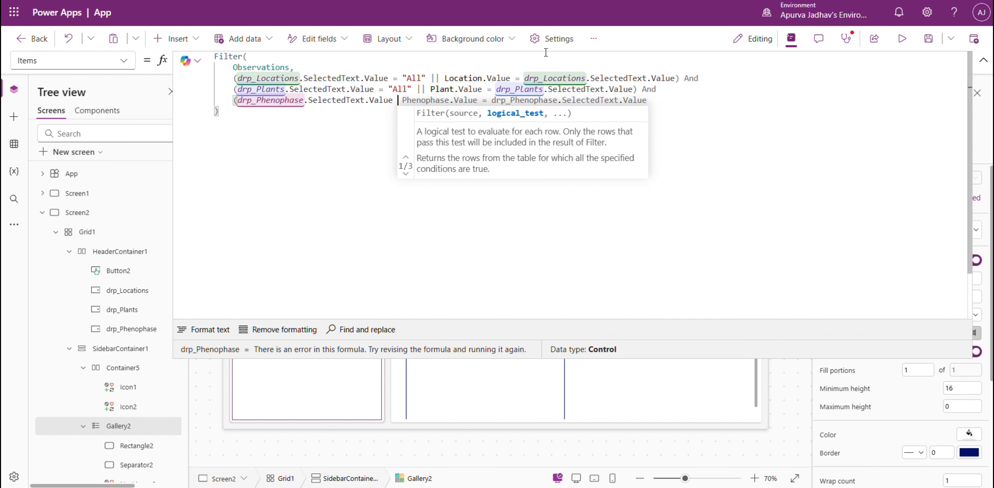
{"action": "type", "text": "ll\" "}
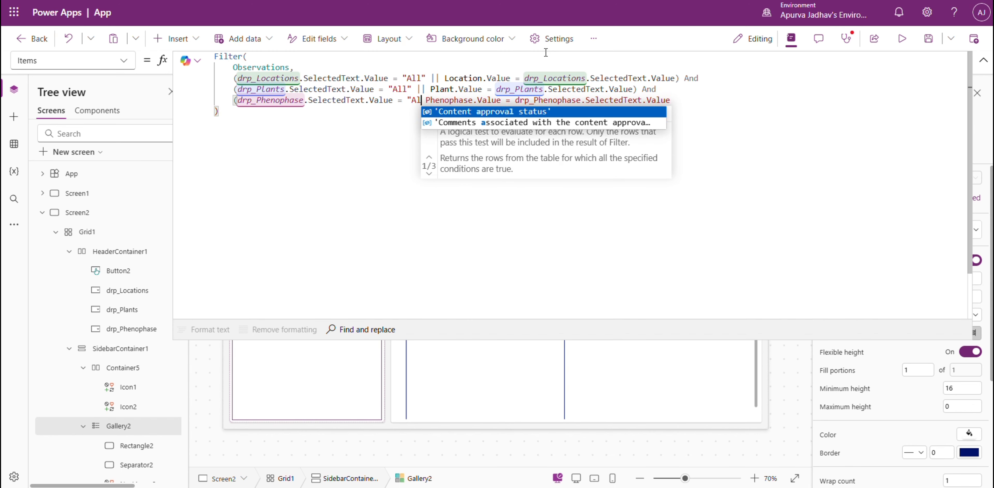
{"action": "type", "text": "||"}
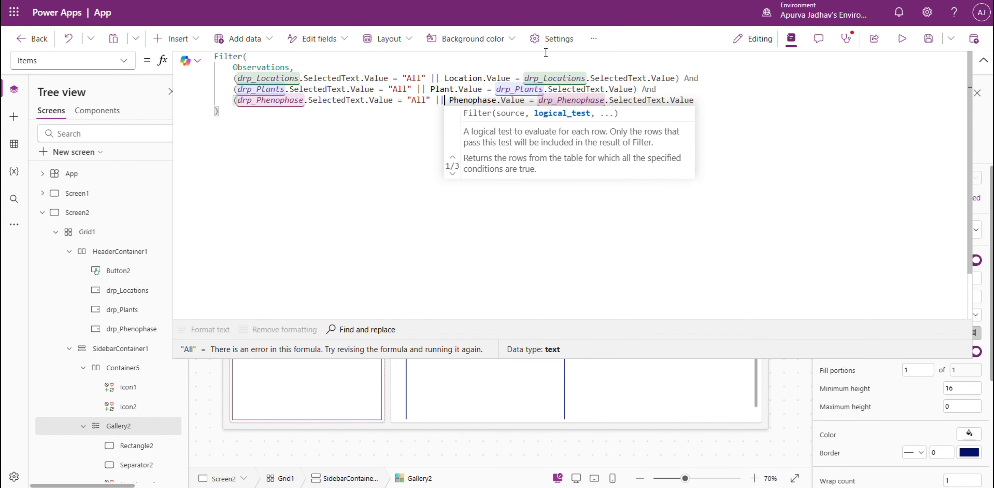
{"action": "left_click", "coordinate": [714, 98]}
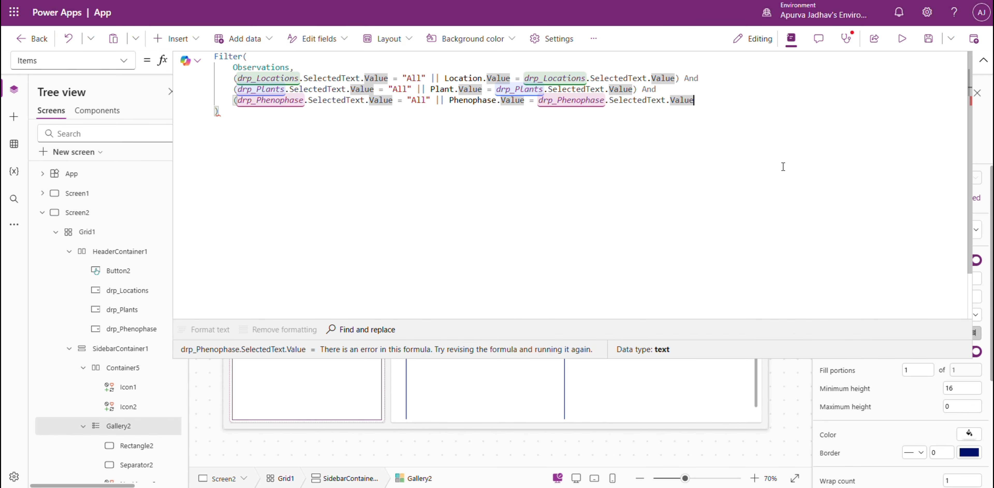
{"action": "type", "text": ")"}
{"action": "key", "text": "ctrl+a"}
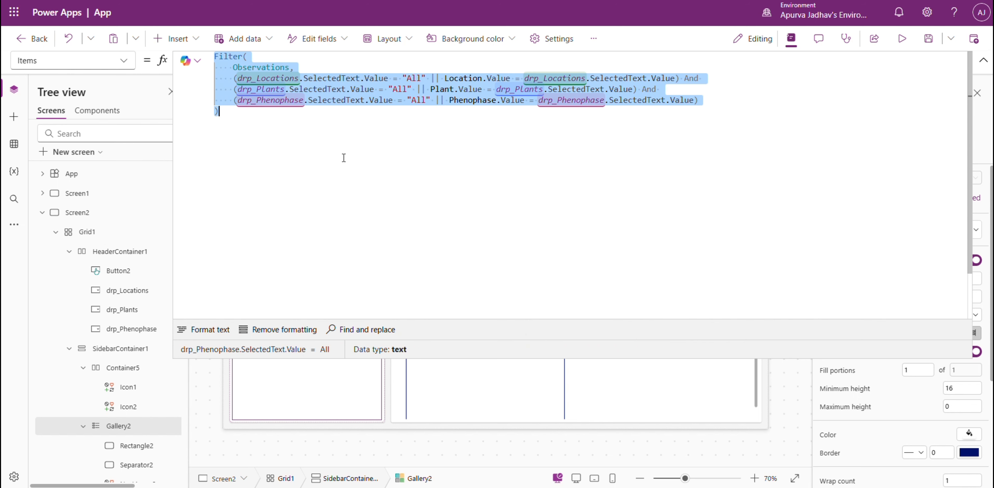
{"action": "key", "text": "Right"}
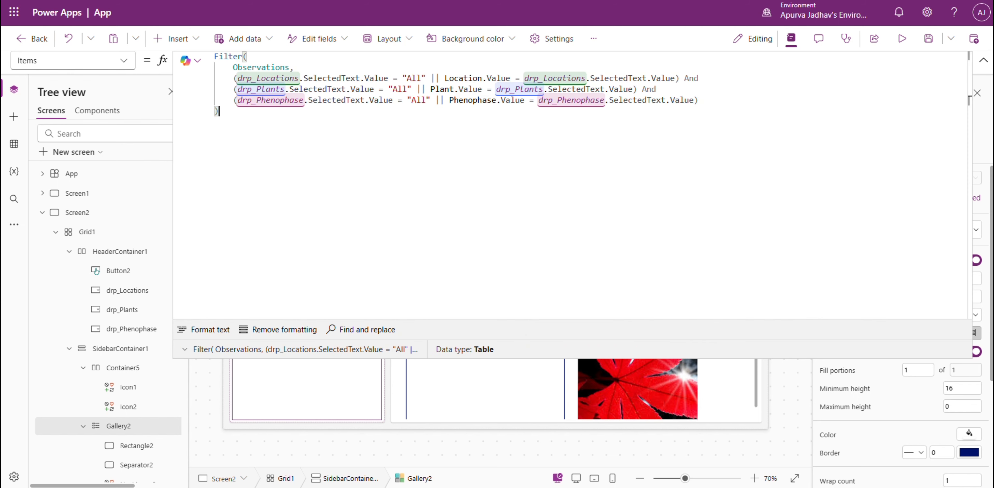
{"action": "left_click", "coordinate": [984, 60]}
Preview the app, and in the SharePoint Observations list select the two Rose Garden records for comparison.
{"action": "left_click", "coordinate": [901, 39]}
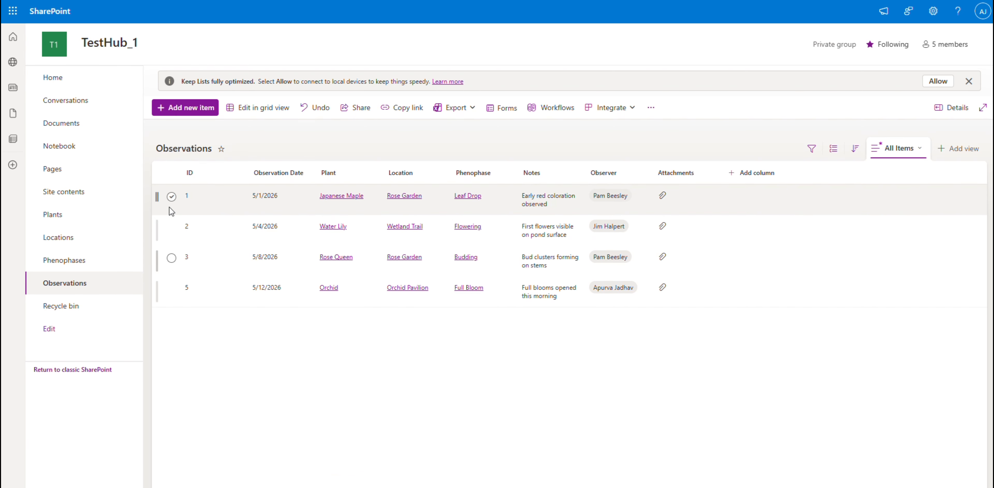
{"action": "left_click", "coordinate": [171, 196]}
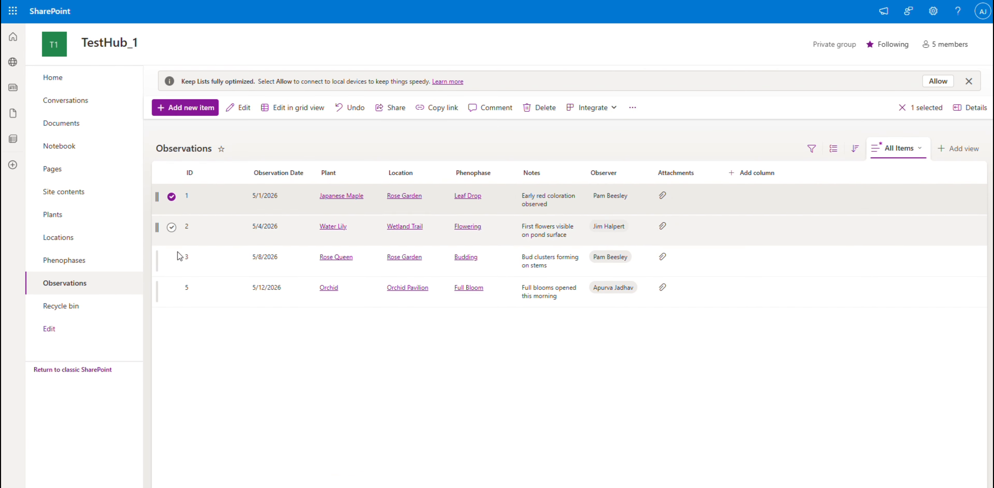
{"action": "left_click", "coordinate": [172, 257]}
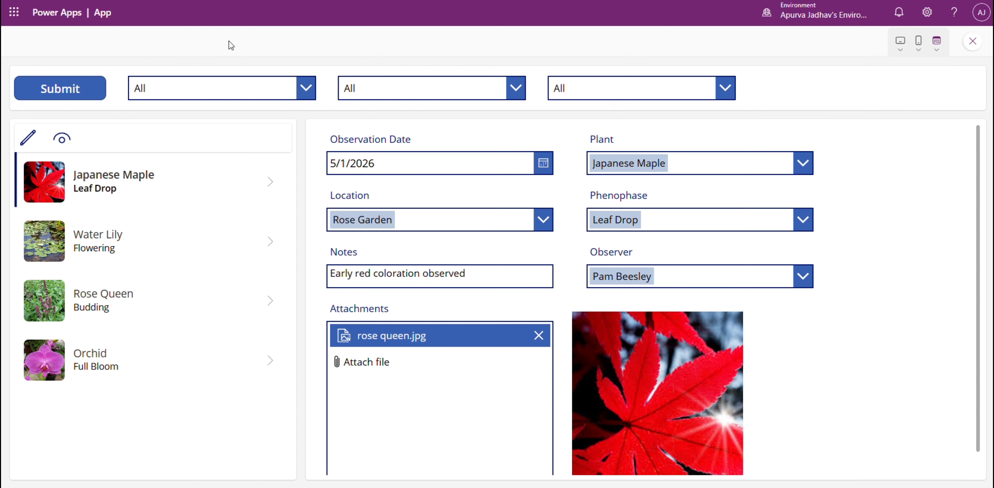
Back in the Power Apps preview, filter the gallery by the Rose Garden location and open the Rose Queen observation.
{"action": "left_click", "coordinate": [257, 93]}
{"action": "left_click", "coordinate": [228, 137]}
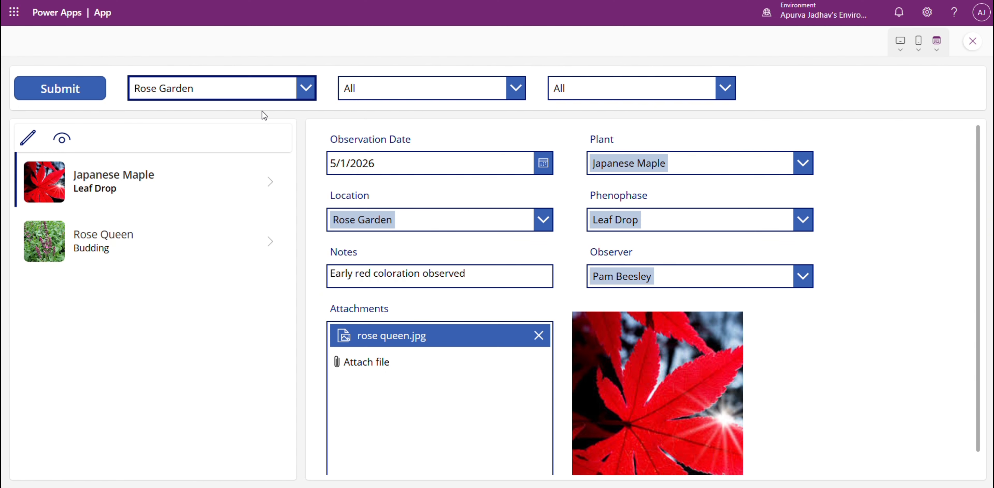
{"action": "left_click", "coordinate": [273, 243]}
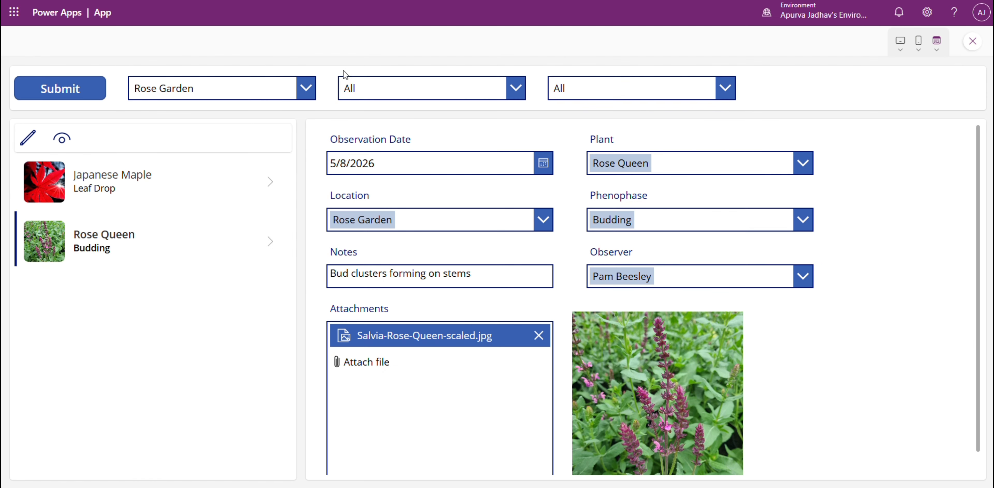
Filter the Rose Garden observations by the plant Japanese Maple and open the matching record.
{"action": "left_click", "coordinate": [346, 85]}
{"action": "left_click", "coordinate": [354, 135]}
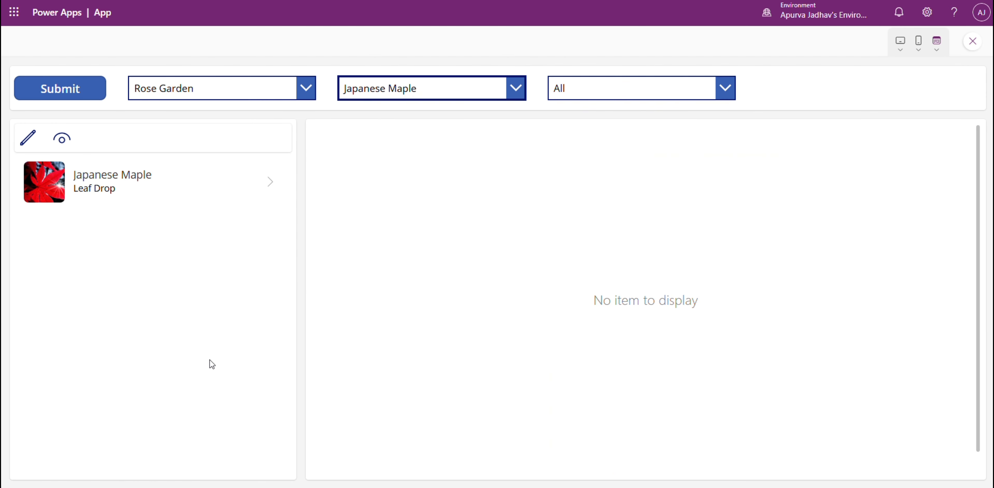
{"action": "left_click", "coordinate": [266, 185]}
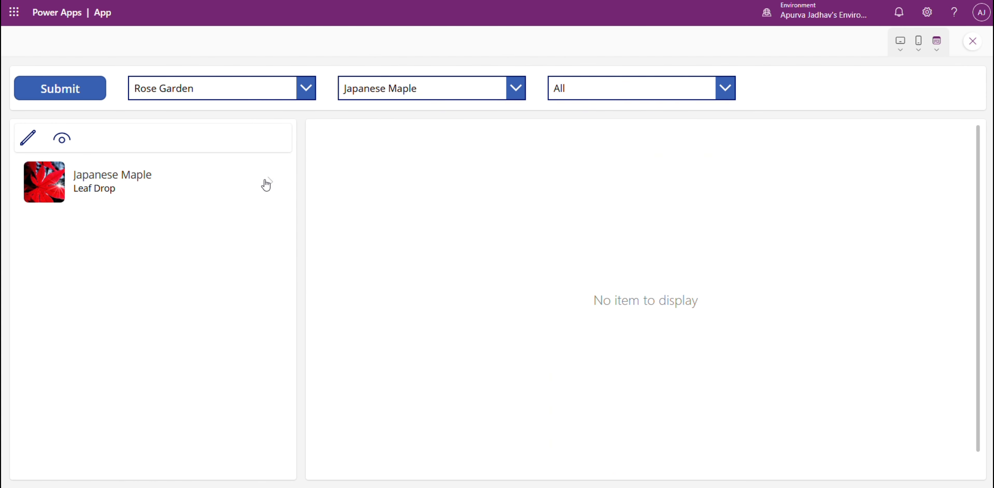
{"action": "left_click", "coordinate": [266, 184]}
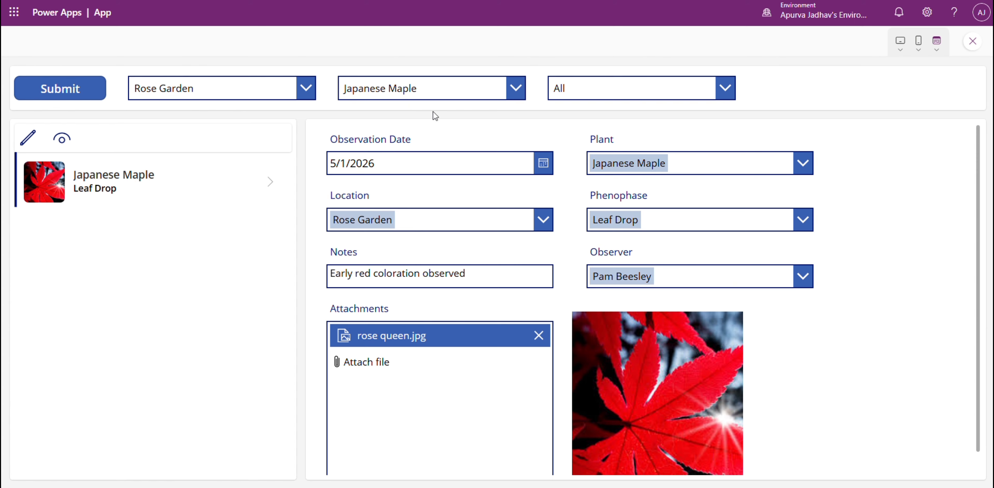
Test the plant filter with Water Lily and with Rose Queen, and open the Rose Queen observation.
{"action": "left_click", "coordinate": [428, 91]}
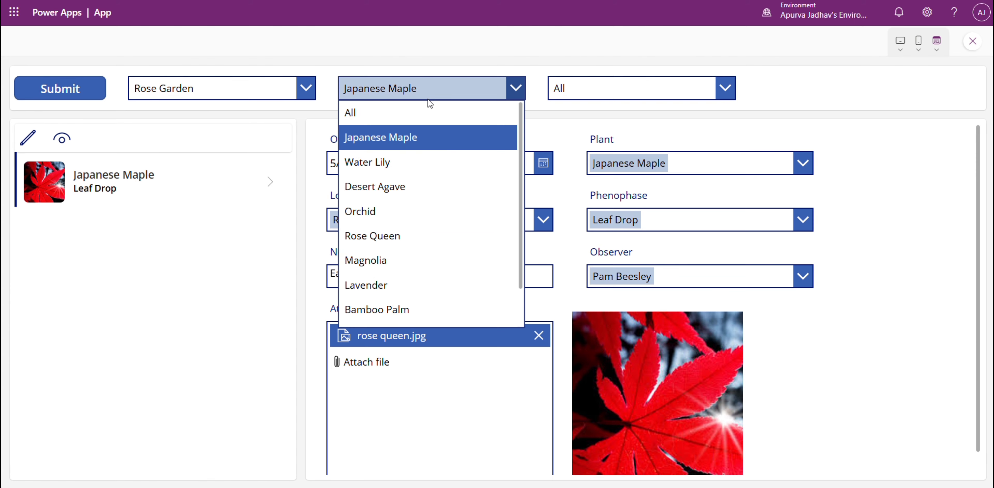
{"action": "left_click", "coordinate": [463, 162]}
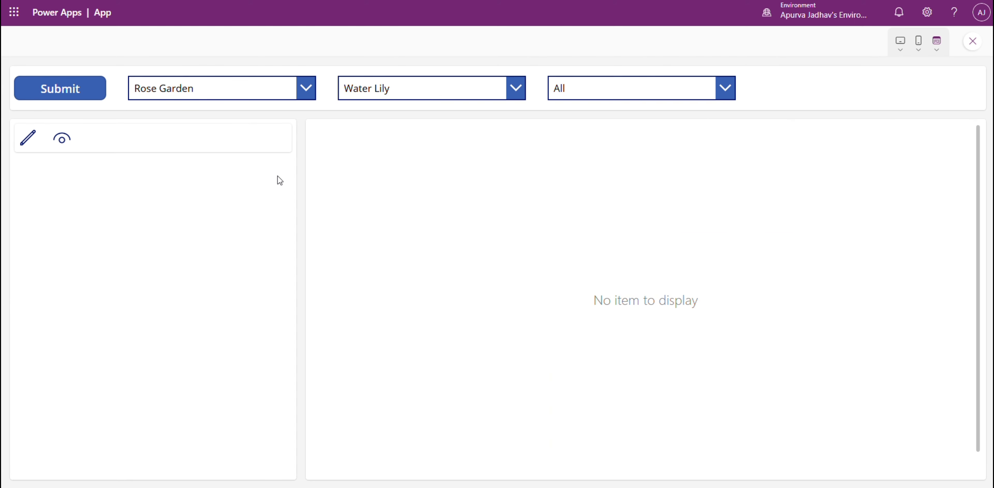
{"action": "left_click", "coordinate": [365, 92]}
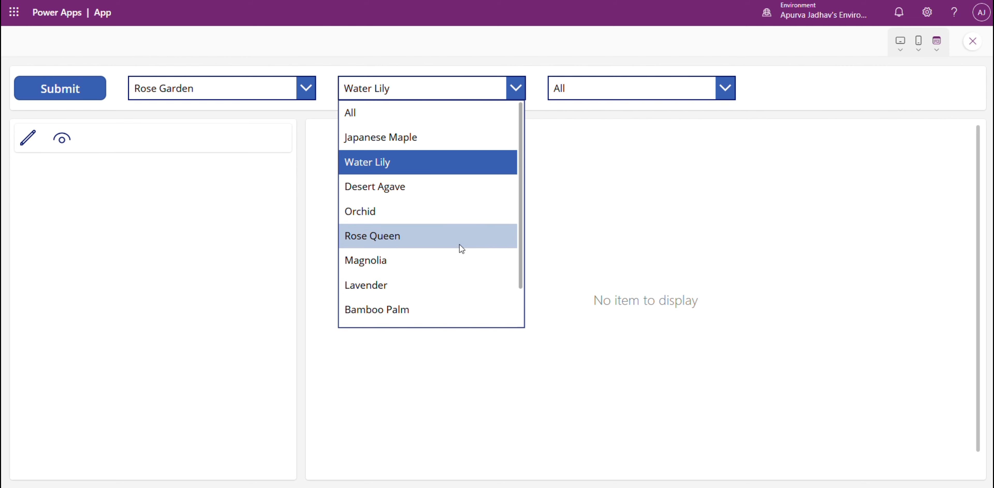
{"action": "left_click", "coordinate": [459, 241]}
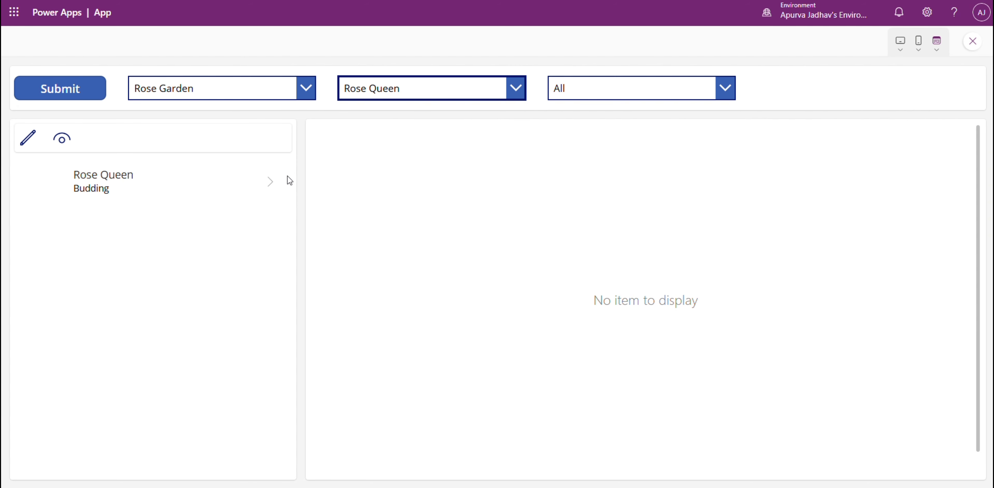
{"action": "left_click", "coordinate": [280, 185]}
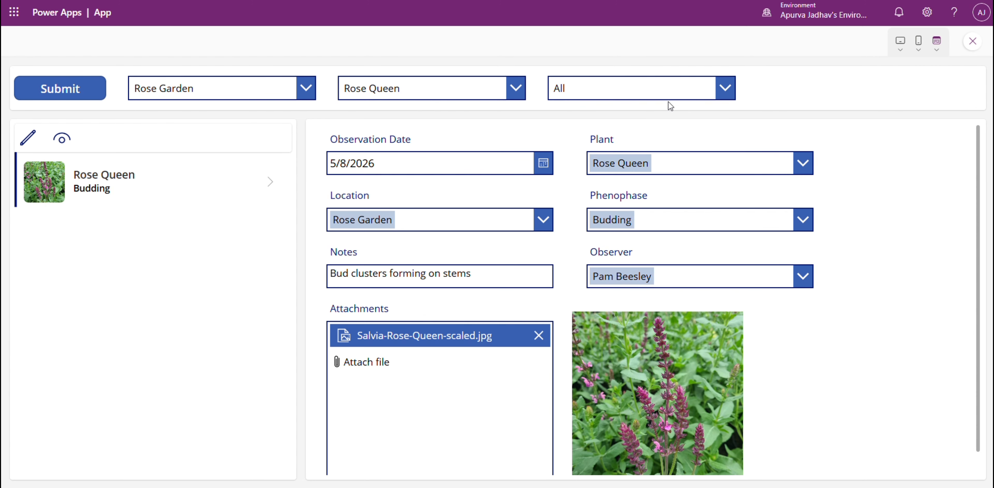
Reset the location and plant filters to All and close the preview.
{"action": "left_click", "coordinate": [220, 93]}
{"action": "left_click", "coordinate": [219, 110]}
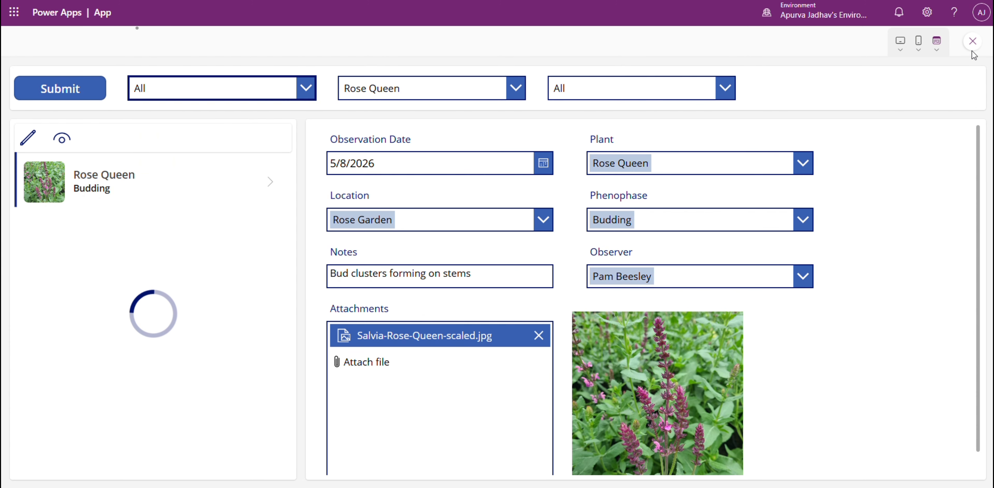
{"action": "left_click", "coordinate": [463, 83]}
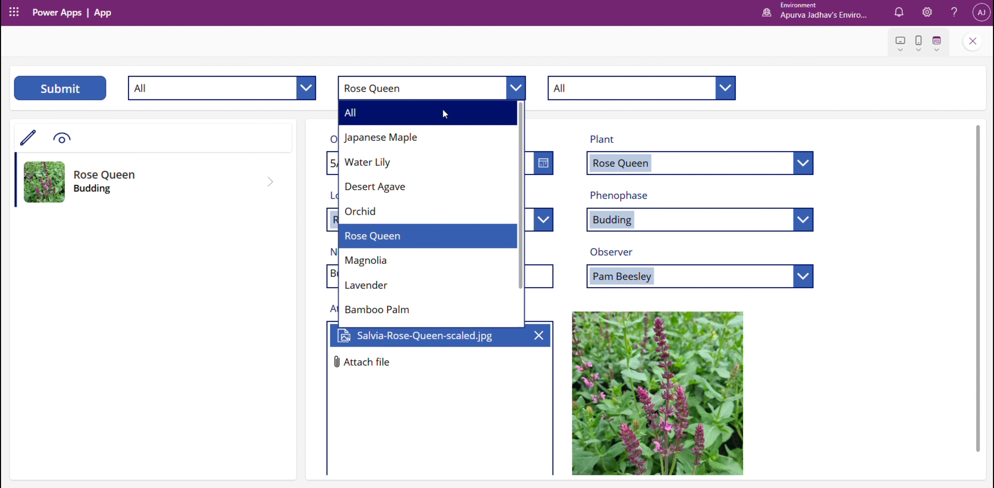
{"action": "left_click", "coordinate": [443, 112]}
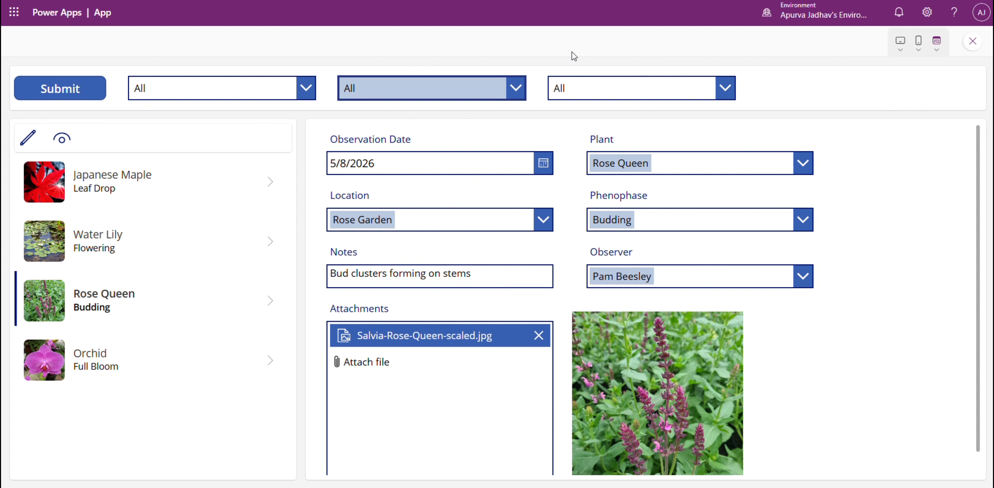
{"action": "left_click", "coordinate": [973, 41]}
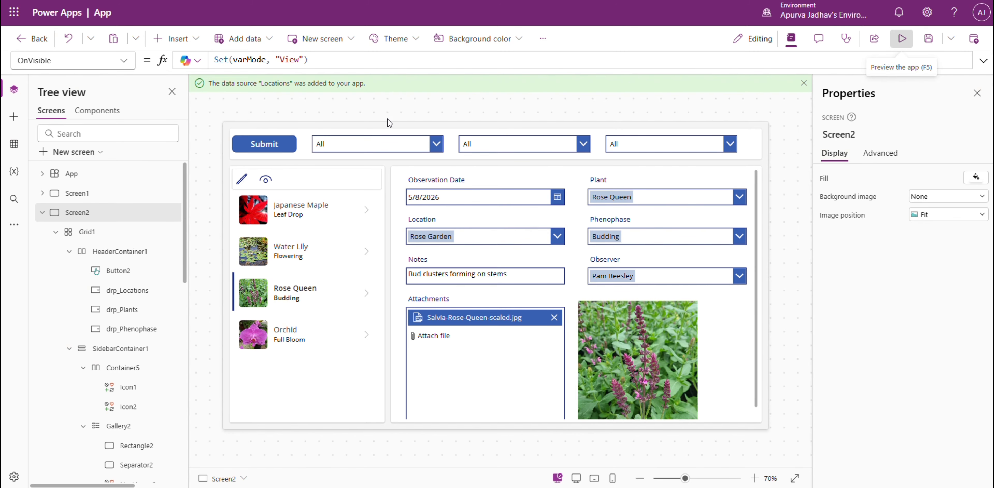
Preview the app again, switch the observation form to view mode, and close the preview.
{"action": "left_click", "coordinate": [902, 39]}
{"action": "left_click", "coordinate": [62, 138]}
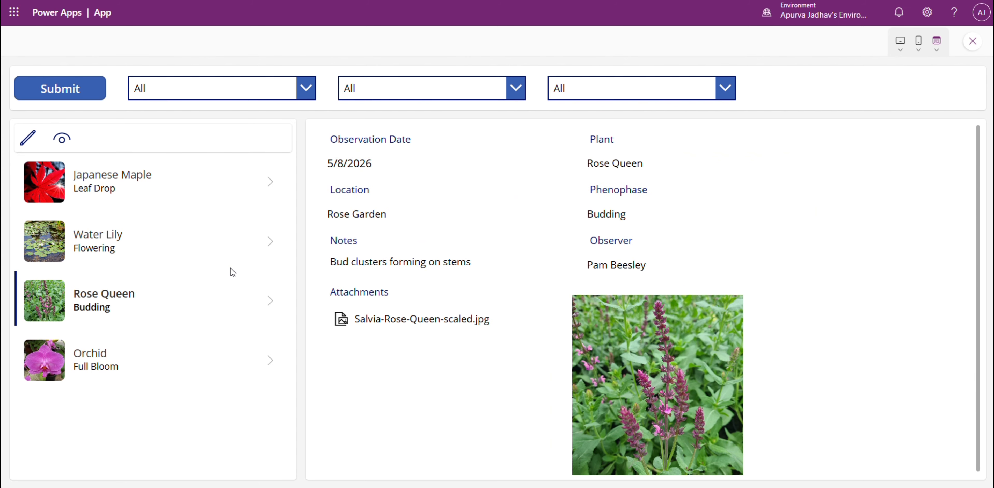
{"action": "left_click", "coordinate": [973, 41]}
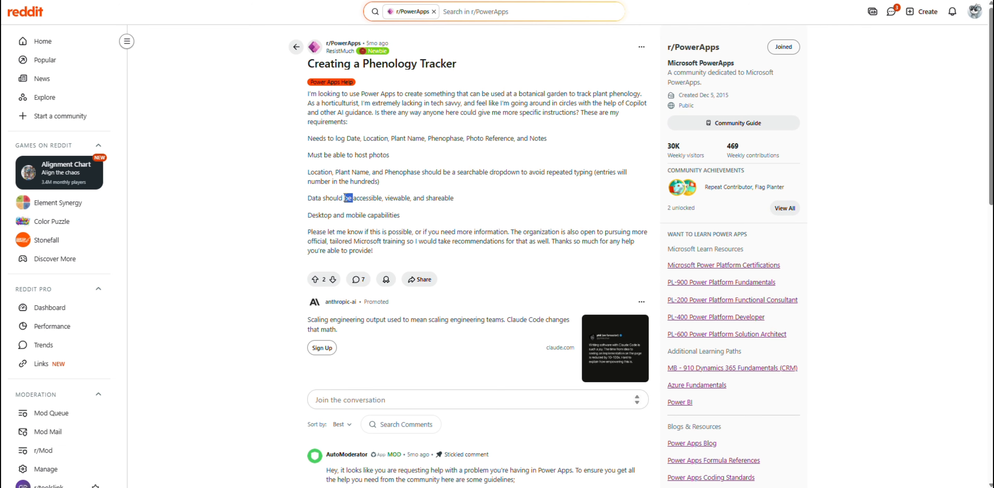
{"action": "triple_click", "coordinate": [345, 198]}
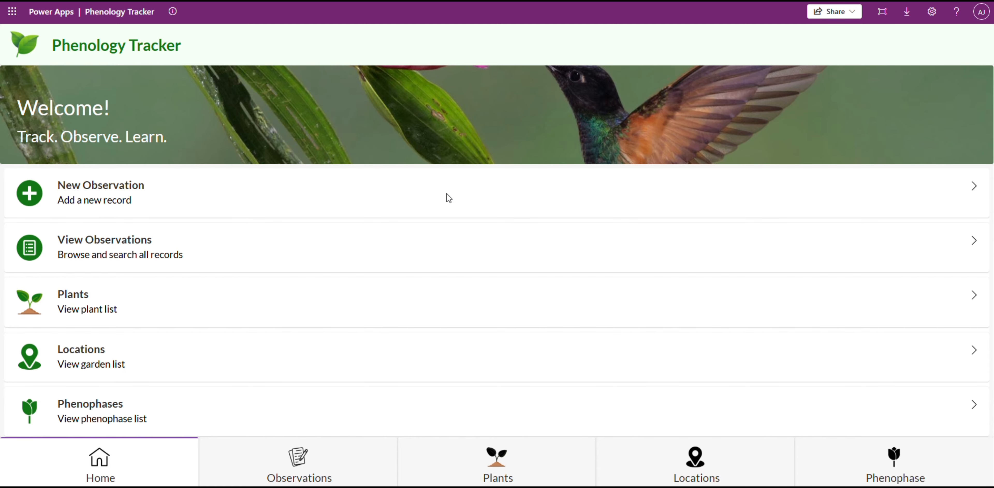
Start a new observation with location Native Woodland, plant Desert Agave, phenophase Fruiting and the note "test".
{"action": "left_click", "coordinate": [347, 200]}
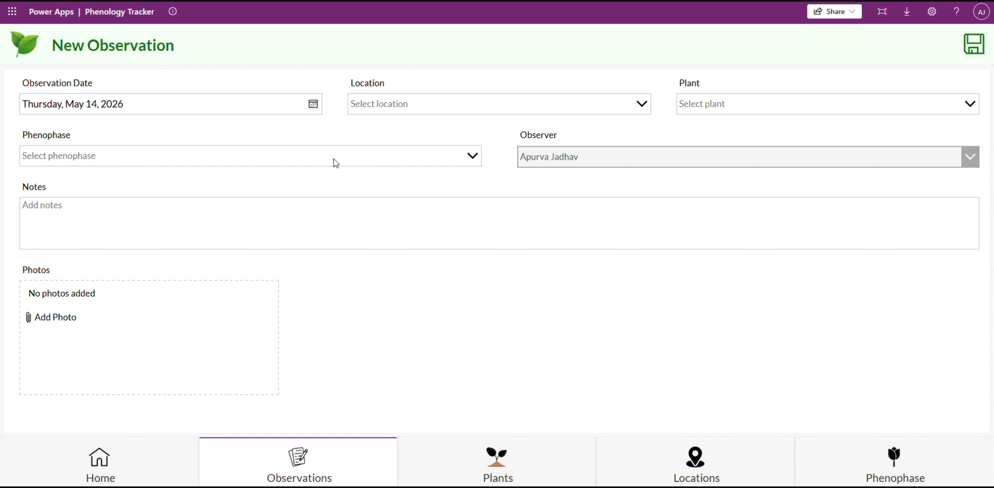
{"action": "left_click", "coordinate": [432, 107]}
{"action": "left_click", "coordinate": [434, 175]}
{"action": "left_click", "coordinate": [770, 110]}
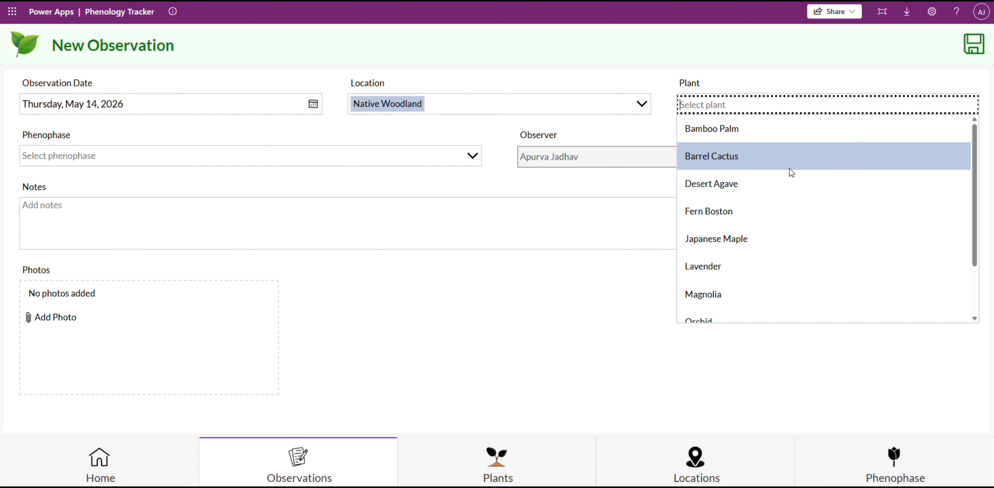
{"action": "left_click", "coordinate": [791, 183]}
{"action": "left_click", "coordinate": [273, 157]}
{"action": "left_click", "coordinate": [284, 263]}
{"action": "left_click", "coordinate": [266, 222]}
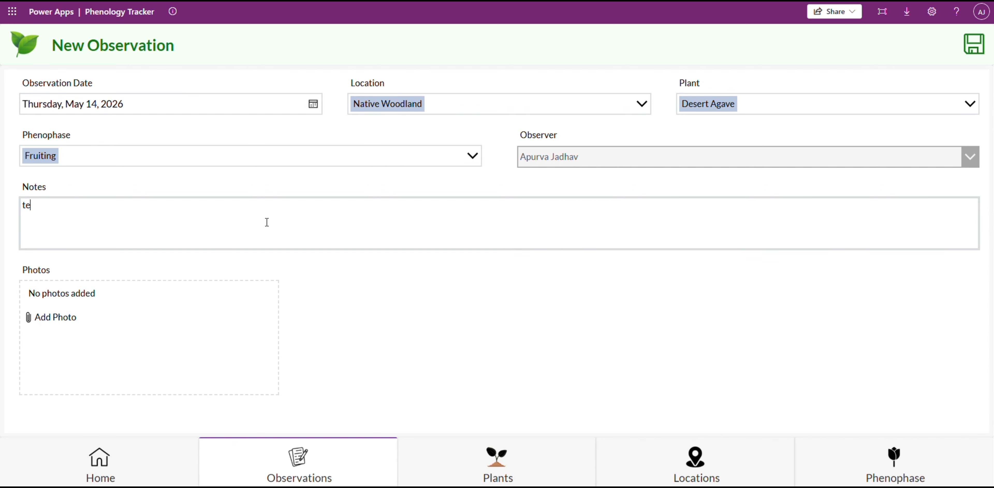
Attach four plant photos to the observation, remove full-bloom-pink-moth-orchid-flower.jpg, and save the record.
{"action": "left_click", "coordinate": [52, 319]}
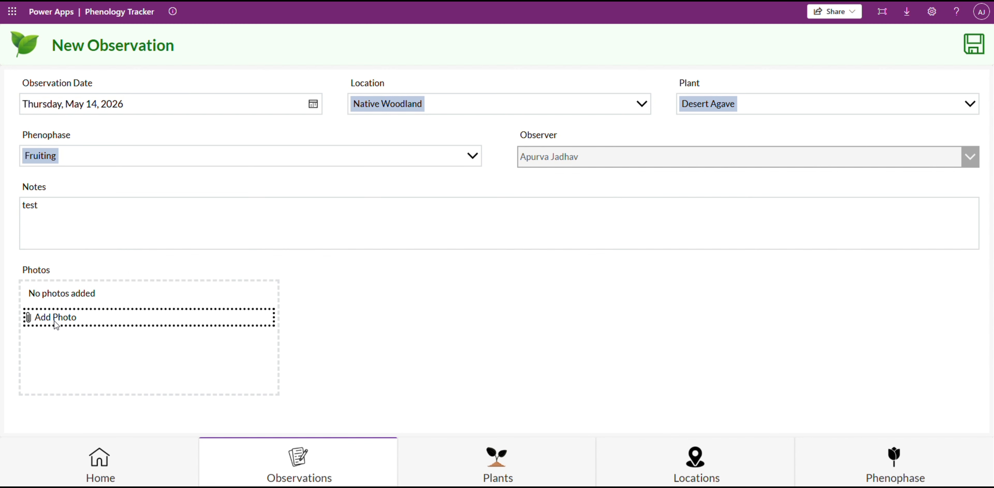
{"action": "scroll", "coordinate": [878, 361], "scroll_direction": "down", "scroll_amount": 3}
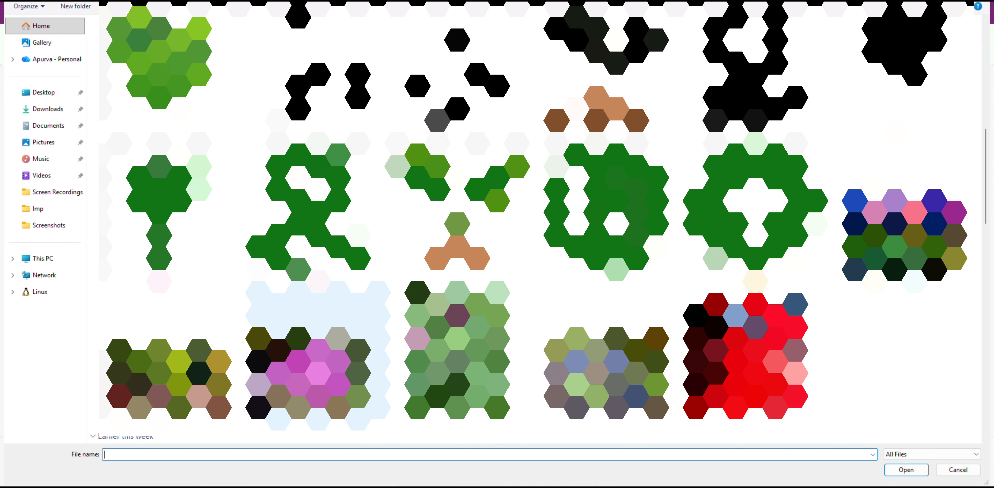
{"action": "left_click_drag", "start_coordinate": [878, 362], "coordinate": [247, 373]}
{"action": "left_click", "coordinate": [888, 471]}
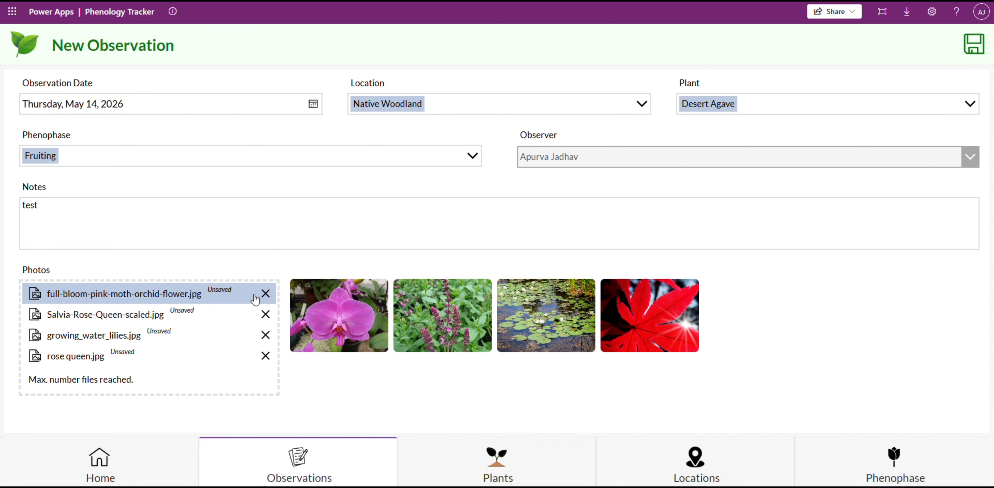
{"action": "left_click", "coordinate": [265, 293]}
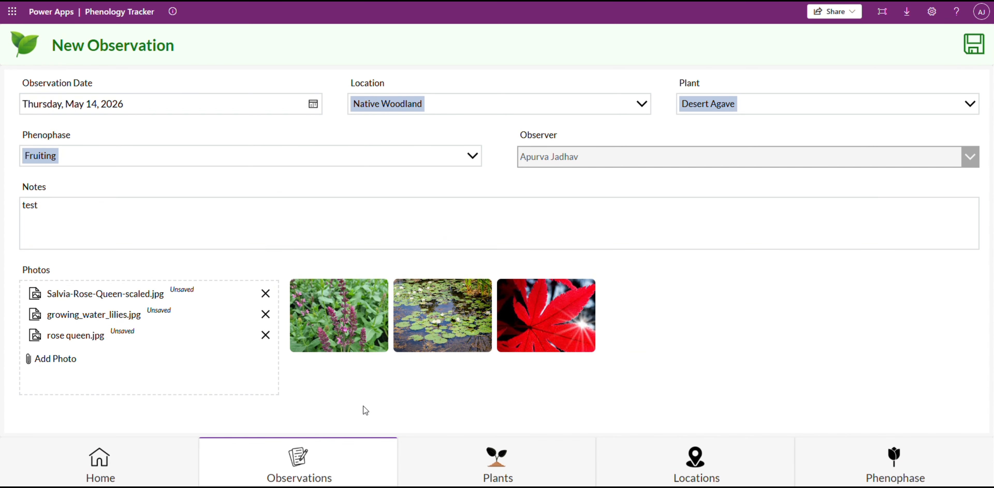
{"action": "left_click", "coordinate": [972, 57]}
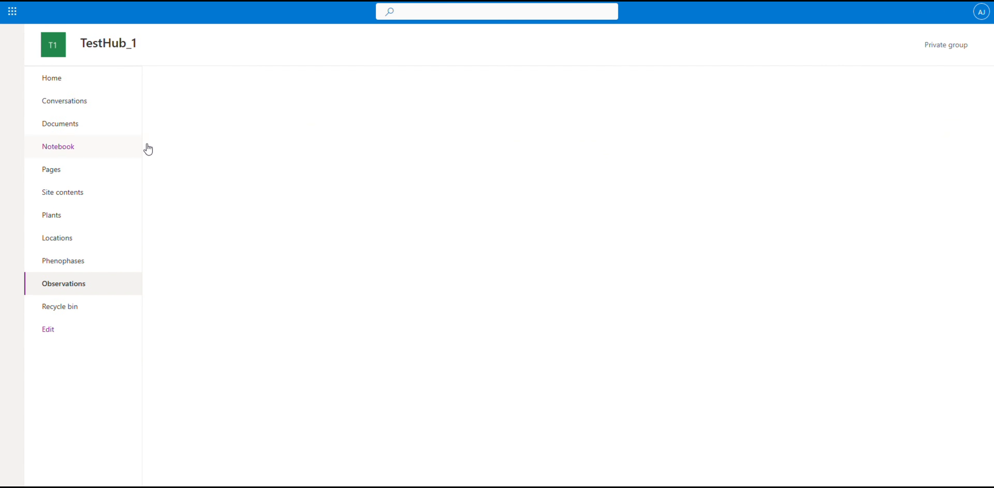
Check the new Desert Agave record in the SharePoint Observations list and in the app's observations gallery.
{"action": "left_click", "coordinate": [171, 289]}
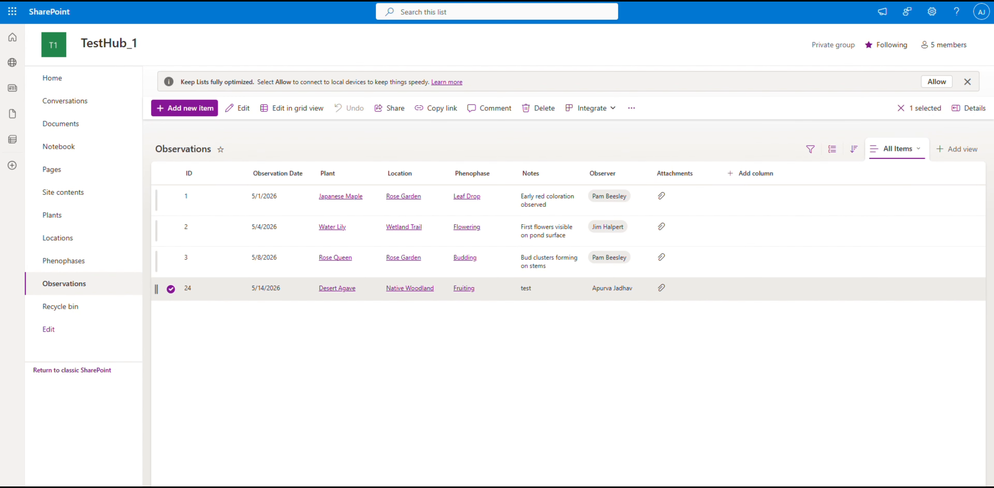
{"action": "key", "text": "ctrl+Tab"}
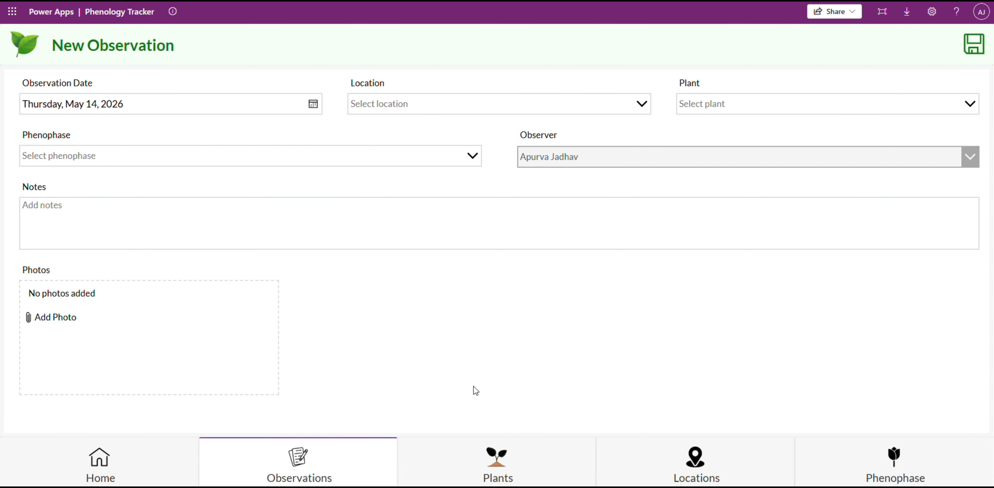
{"action": "left_click", "coordinate": [302, 460]}
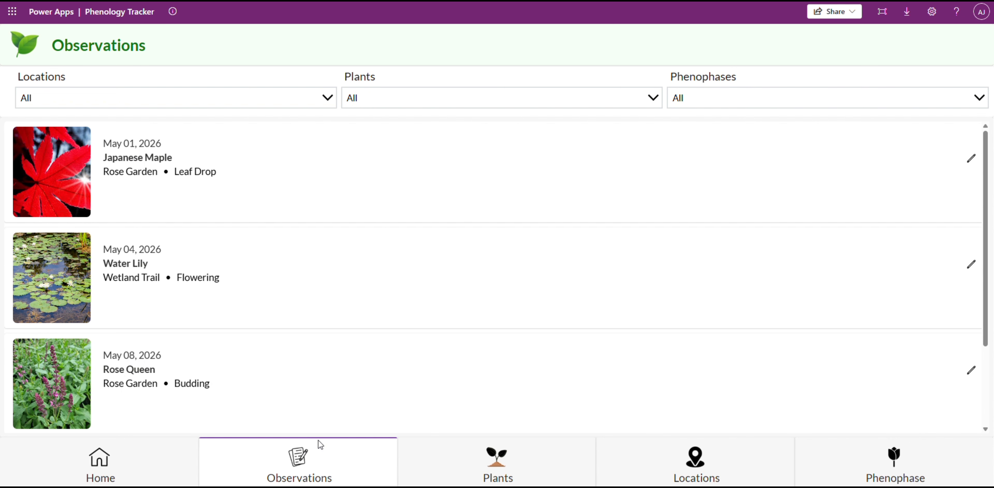
{"action": "scroll", "coordinate": [310, 426], "scroll_direction": "down", "scroll_amount": 3}
{"action": "scroll", "coordinate": [310, 426], "scroll_direction": "up", "scroll_amount": 3}
{"action": "scroll", "coordinate": [310, 425], "scroll_direction": "down", "scroll_amount": 3}
{"action": "scroll", "coordinate": [312, 430], "scroll_direction": "down", "scroll_amount": 1}
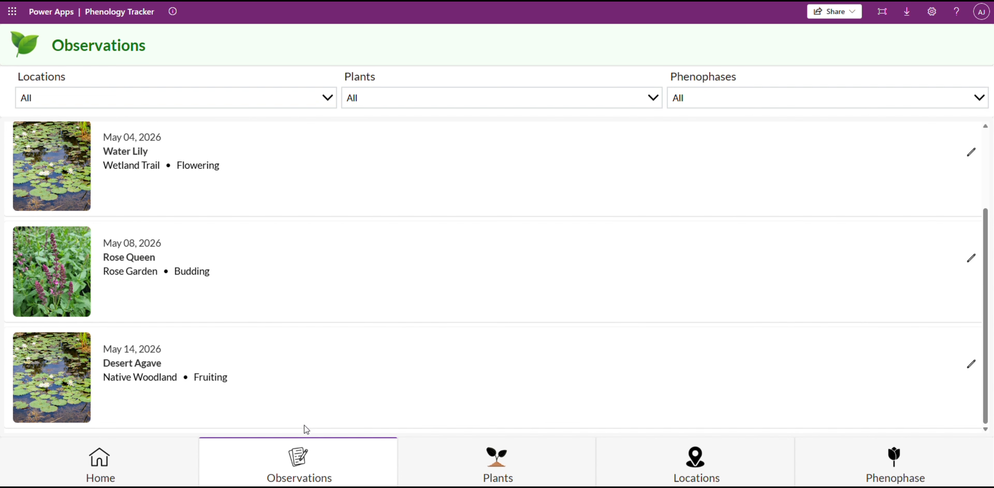
{"action": "scroll", "coordinate": [306, 409], "scroll_direction": "up", "scroll_amount": 3}
Filter the observations by location Rose Garden and plant Japanese Maple, and look through the phenophase options.
{"action": "left_click", "coordinate": [313, 103]}
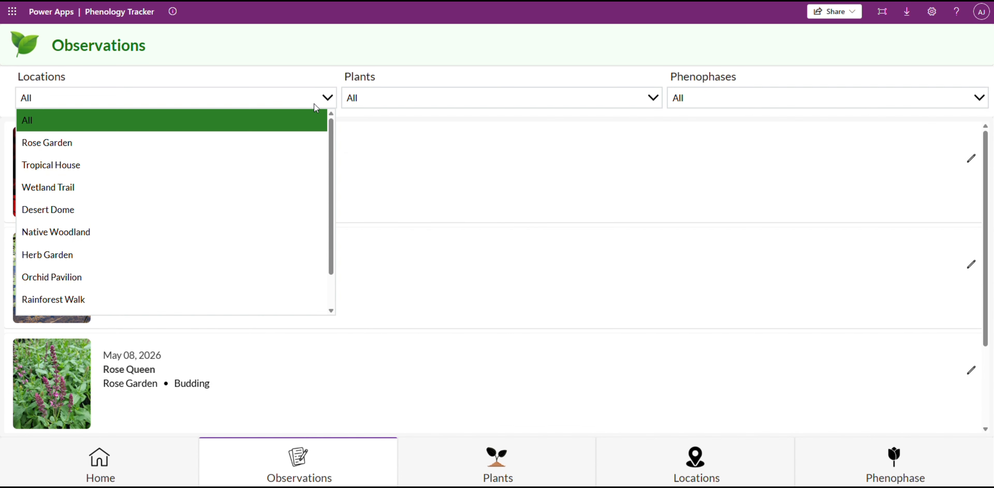
{"action": "left_click", "coordinate": [178, 146]}
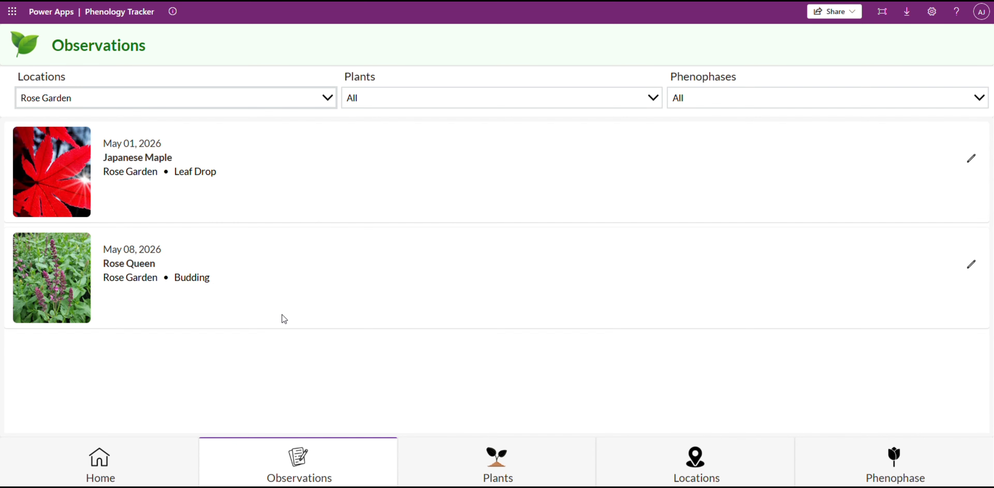
{"action": "left_click", "coordinate": [414, 101]}
{"action": "left_click", "coordinate": [412, 143]}
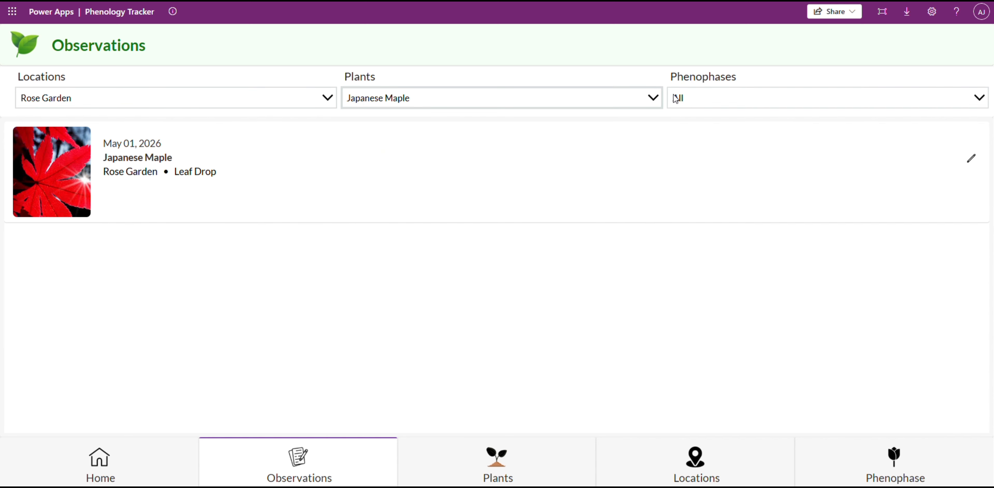
{"action": "left_click", "coordinate": [690, 99]}
{"action": "scroll", "coordinate": [721, 312], "scroll_direction": "down", "scroll_amount": 2}
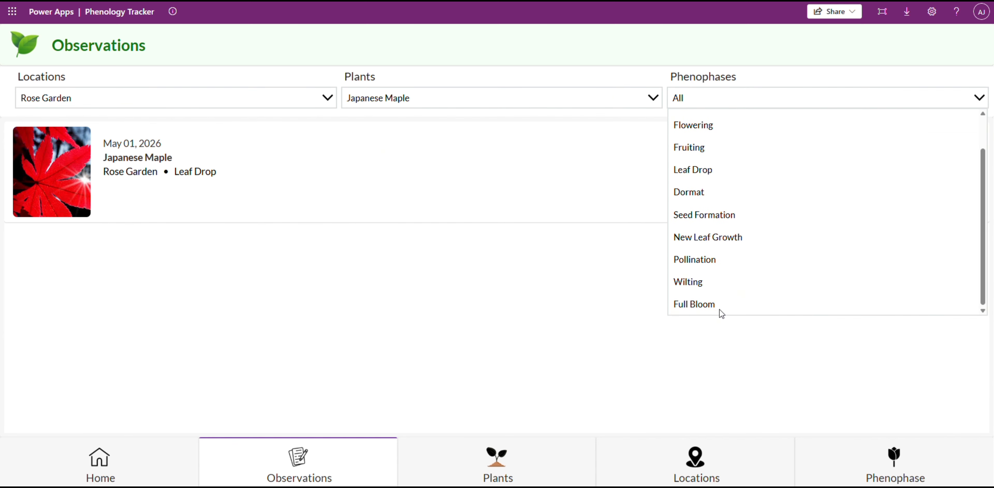
{"action": "scroll", "coordinate": [712, 308], "scroll_direction": "up", "scroll_amount": 2}
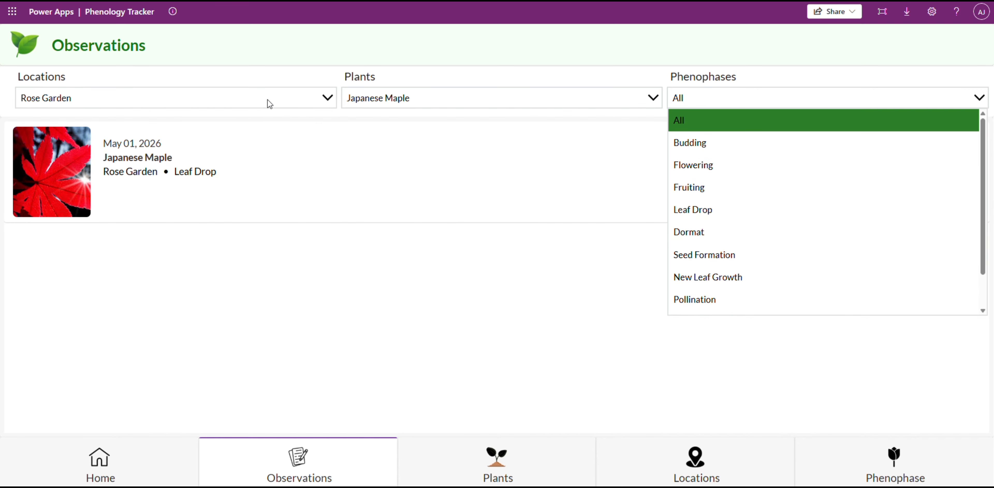
Reset the plant filter to All and filter the Rose Garden observations by the phenophase Budding.
{"action": "left_click", "coordinate": [432, 100]}
{"action": "left_click", "coordinate": [452, 124]}
{"action": "left_click", "coordinate": [776, 98]}
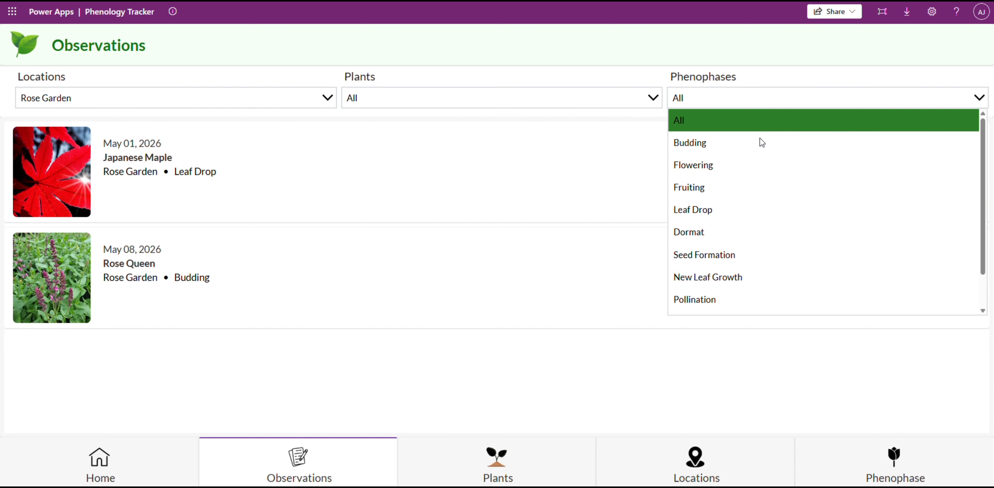
{"action": "left_click", "coordinate": [756, 150]}
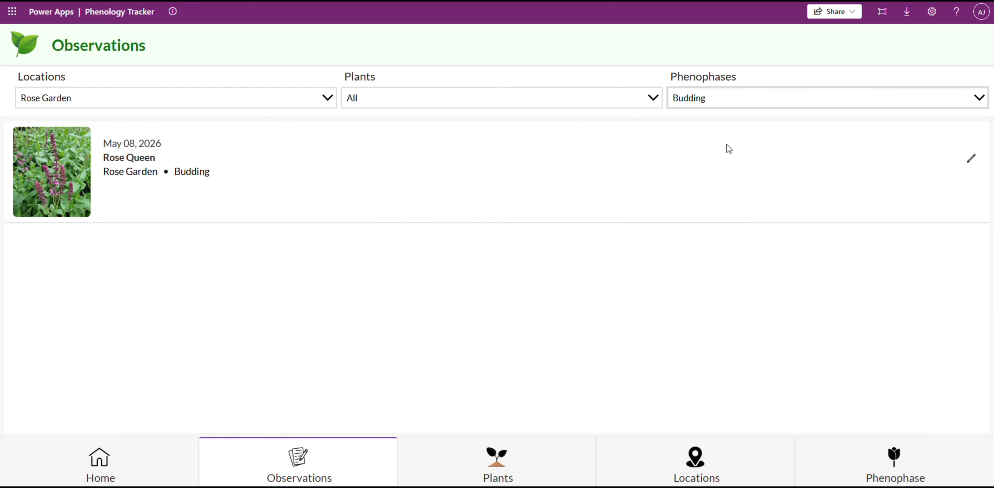
Reset the location and phenophase filters to All and look over the full observations gallery.
{"action": "left_click", "coordinate": [204, 106]}
{"action": "left_click", "coordinate": [196, 126]}
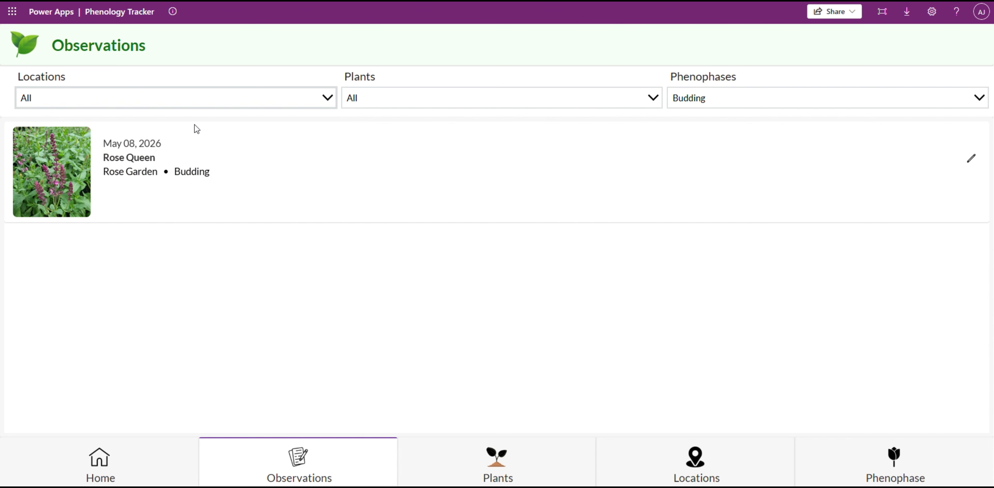
{"action": "left_click", "coordinate": [804, 127]}
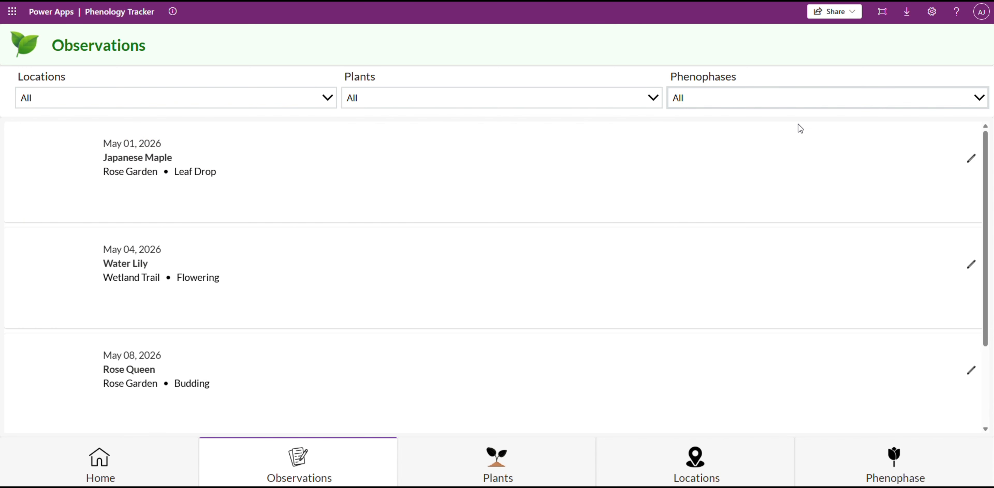
{"action": "scroll", "coordinate": [538, 234], "scroll_direction": "down", "scroll_amount": 3}
{"action": "scroll", "coordinate": [759, 293], "scroll_direction": "up", "scroll_amount": 3}
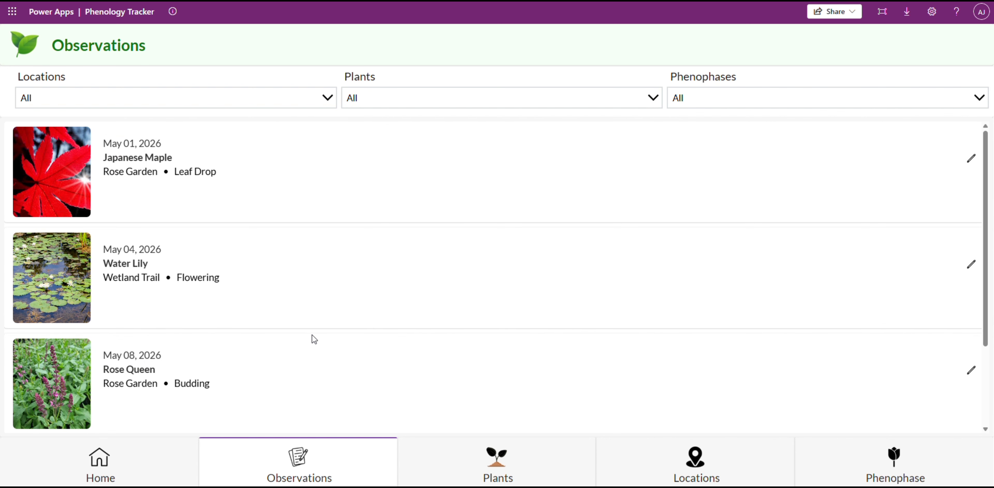
Examine the full plant list, and view the Locations screen with its garden map and location list.
{"action": "left_click", "coordinate": [478, 466]}
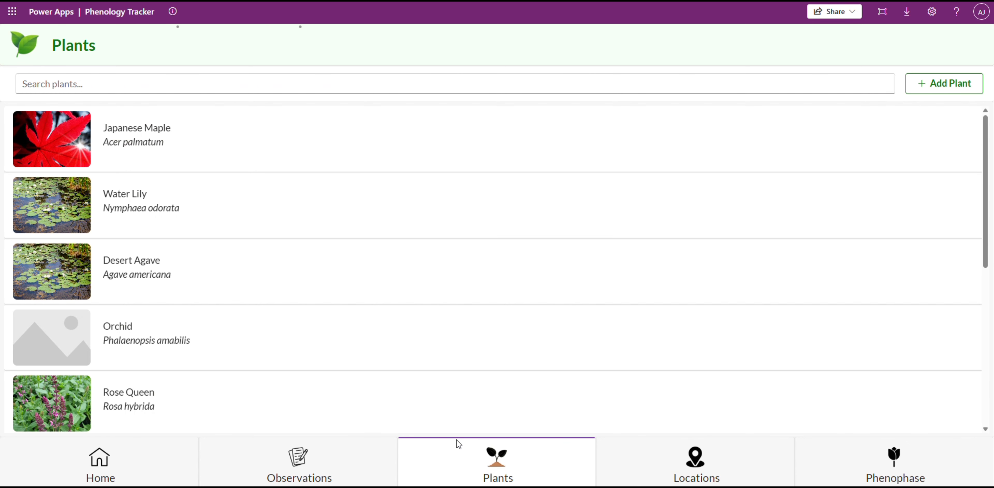
{"action": "scroll", "coordinate": [455, 432], "scroll_direction": "down", "scroll_amount": 5}
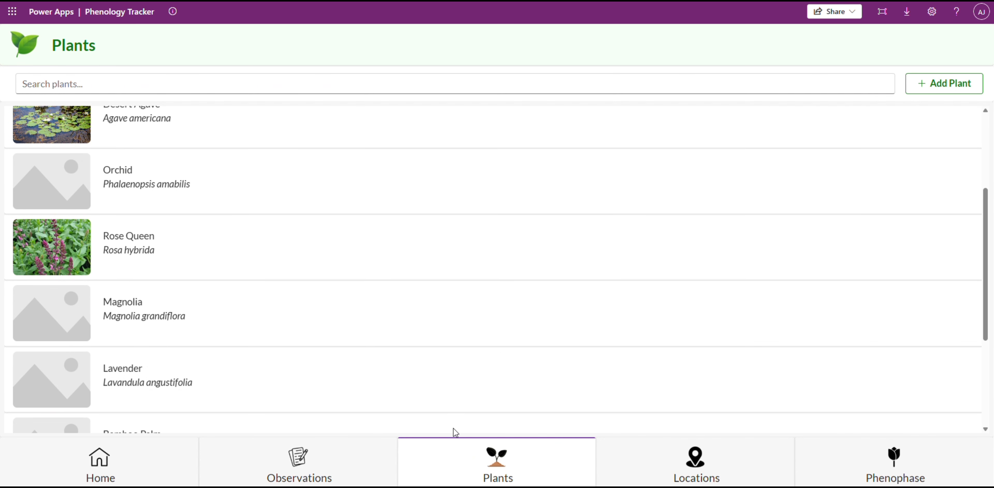
{"action": "scroll", "coordinate": [456, 432], "scroll_direction": "down", "scroll_amount": 5}
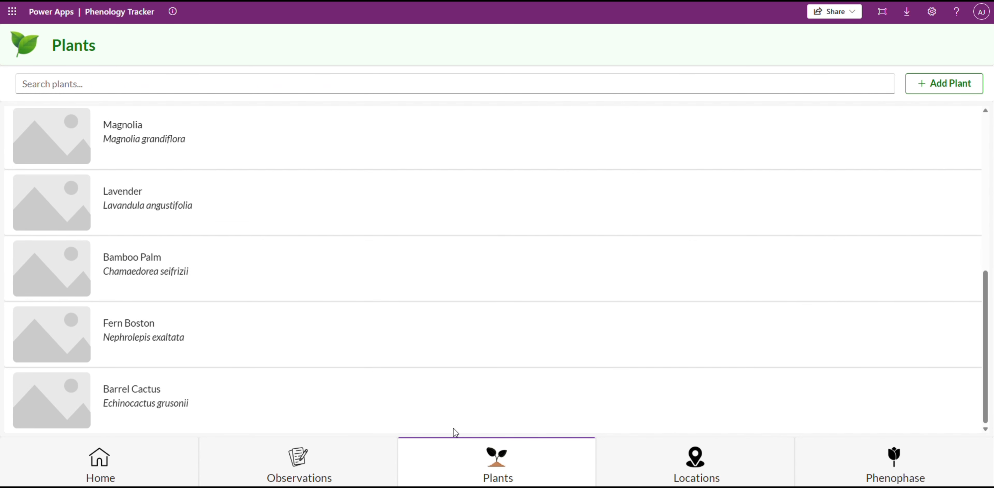
{"action": "scroll", "coordinate": [455, 432], "scroll_direction": "up", "scroll_amount": 5}
{"action": "scroll", "coordinate": [456, 432], "scroll_direction": "up", "scroll_amount": 5}
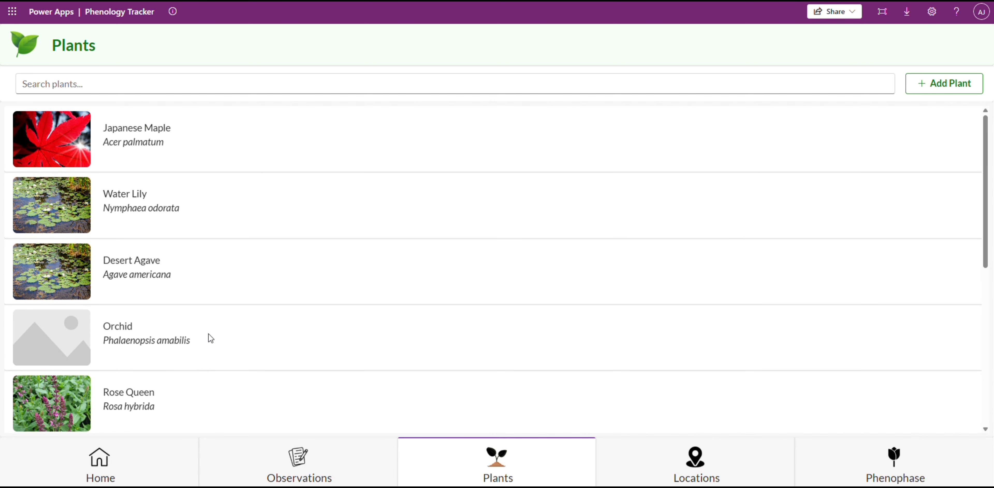
{"action": "left_click", "coordinate": [497, 89]}
{"action": "left_click", "coordinate": [681, 479]}
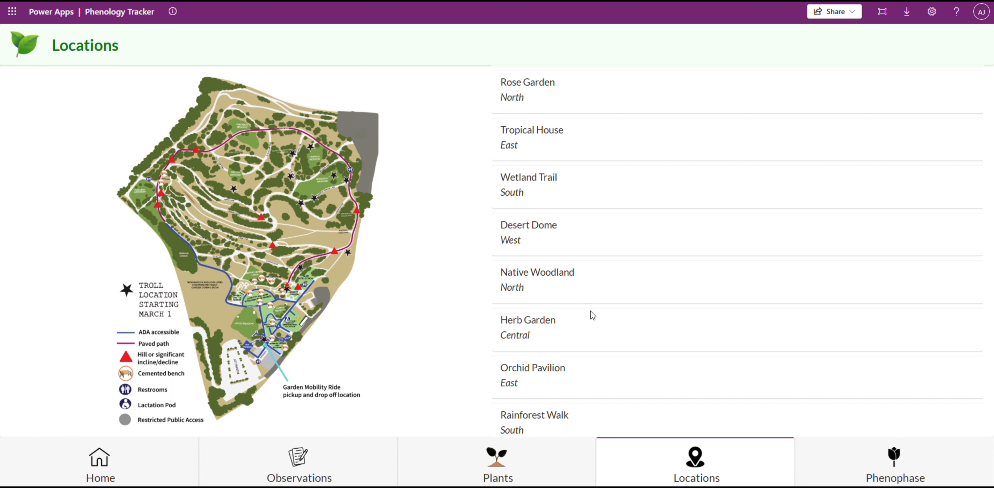
{"action": "scroll", "coordinate": [593, 315], "scroll_direction": "down", "scroll_amount": 3}
{"action": "scroll", "coordinate": [593, 315], "scroll_direction": "up", "scroll_amount": 3}
Browse the phenophase list, test its search with "wi", and clear the search.
{"action": "left_click", "coordinate": [878, 471]}
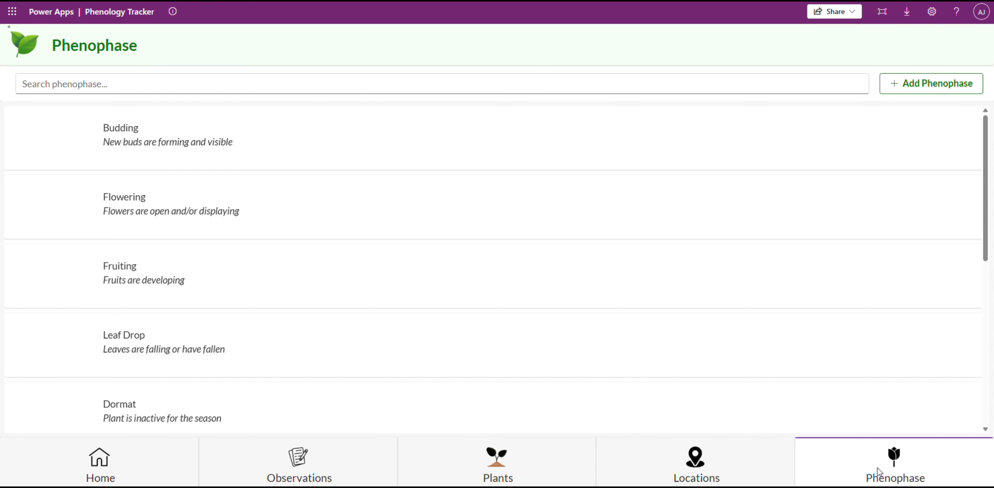
{"action": "scroll", "coordinate": [490, 355], "scroll_direction": "down", "scroll_amount": 1}
{"action": "scroll", "coordinate": [491, 356], "scroll_direction": "down", "scroll_amount": 5}
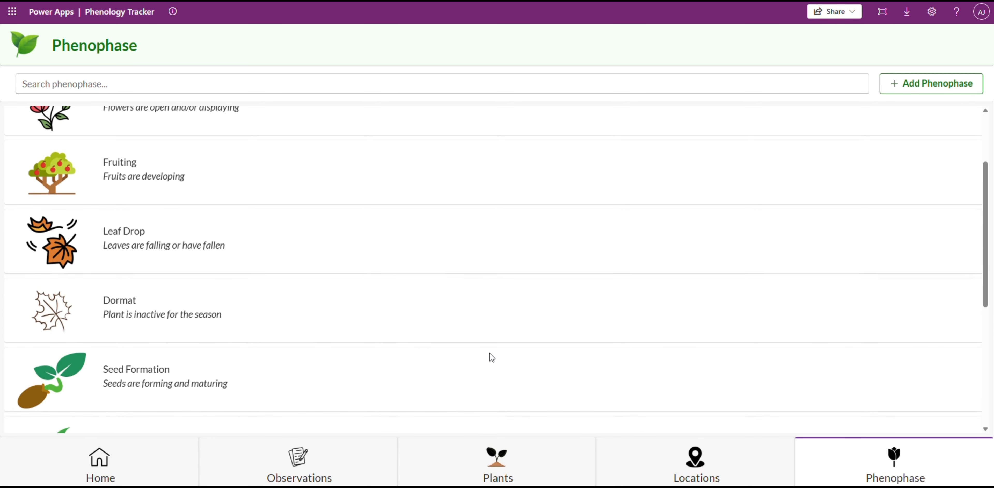
{"action": "left_click", "coordinate": [140, 86]}
{"action": "type", "text": "wi"}
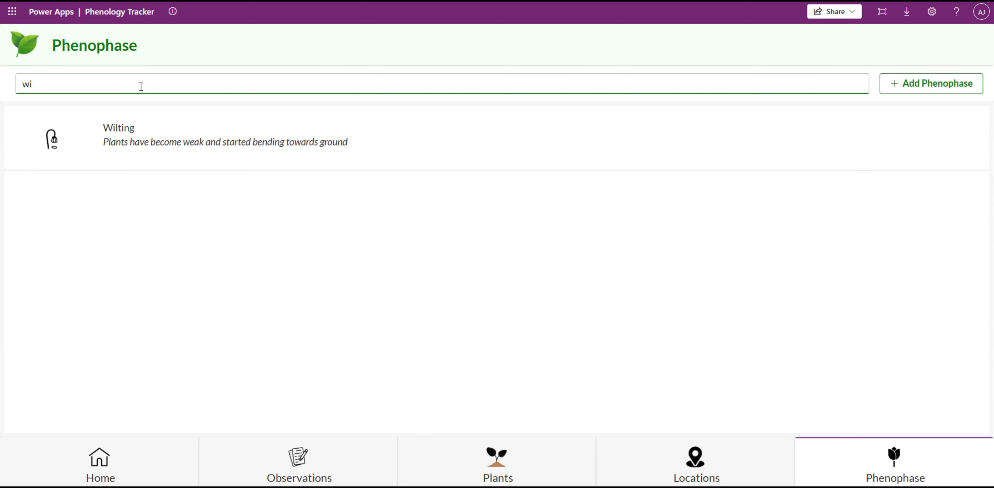
{"action": "key", "text": "BackSpace"}
{"action": "key", "text": "BackSpace"}
{"action": "scroll", "coordinate": [308, 200], "scroll_direction": "down", "scroll_amount": 1}
{"action": "scroll", "coordinate": [315, 223], "scroll_direction": "up", "scroll_amount": 1}
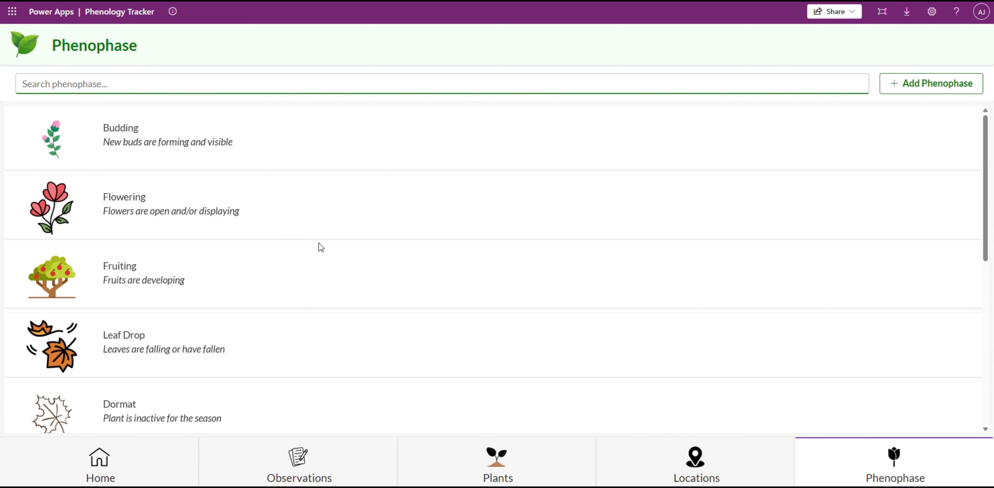
Return to the app's home screen and open the browser's developer tools to preview it at iPad Air size.
{"action": "left_click", "coordinate": [112, 466]}
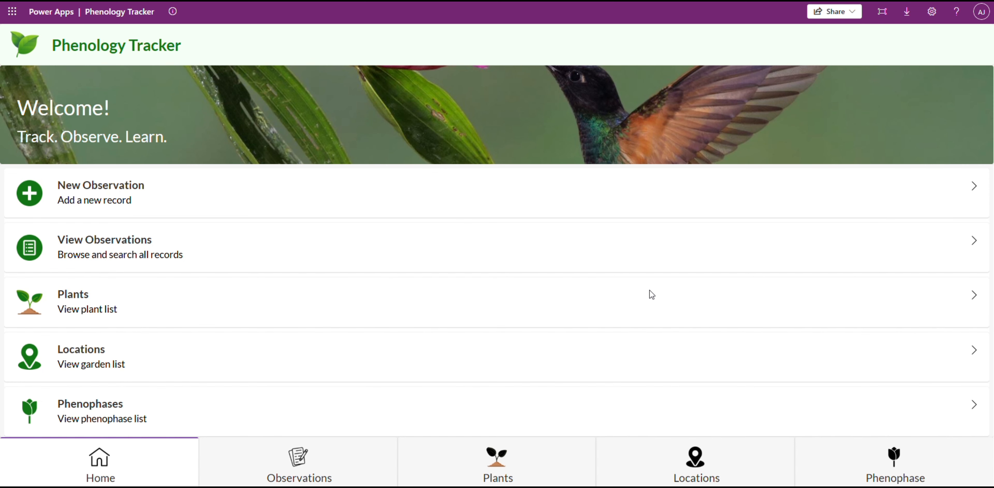
{"action": "right_click", "coordinate": [675, 290]}
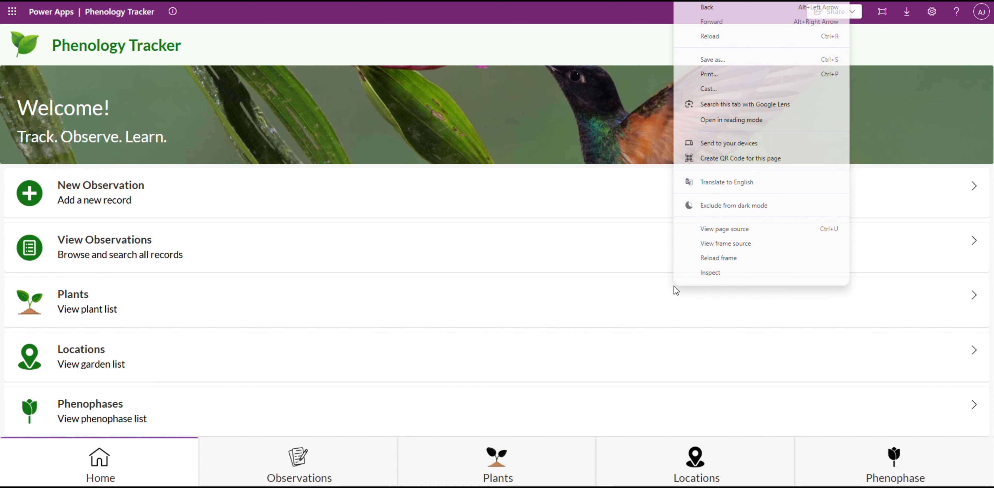
{"action": "left_click", "coordinate": [700, 272]}
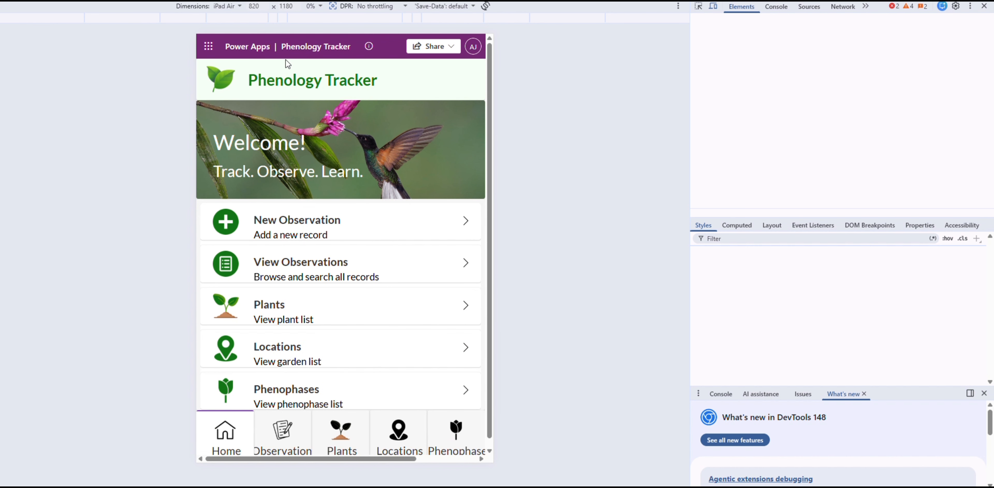
Examine the app's home screen layout at iPad Air size, from the header down to the Phenophases entry.
{"action": "left_click", "coordinate": [227, 6]}
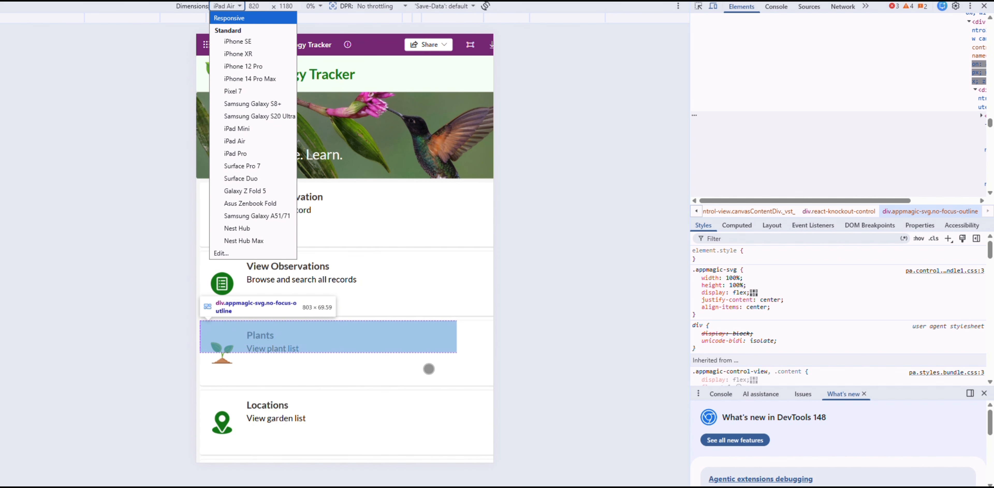
{"action": "left_click", "coordinate": [391, 357]}
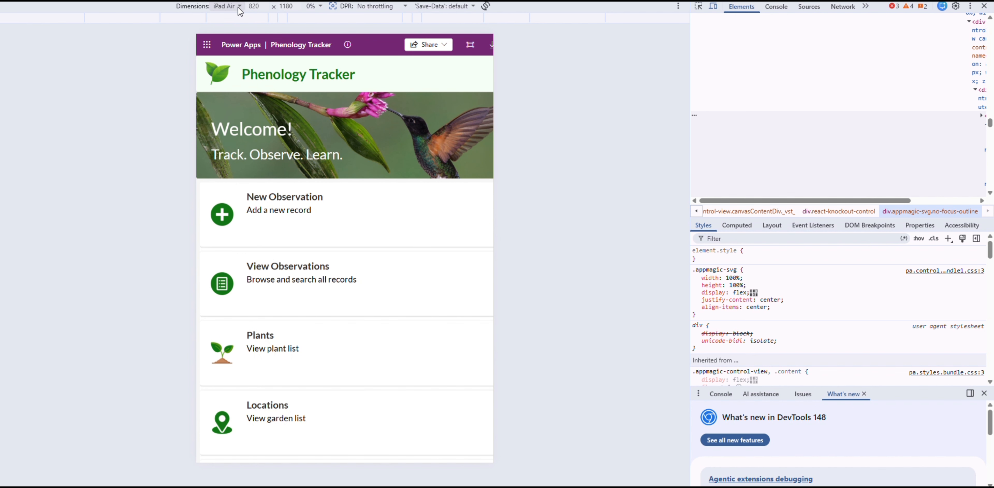
{"action": "scroll", "coordinate": [250, 156], "scroll_direction": "down", "scroll_amount": 3}
{"action": "scroll", "coordinate": [248, 156], "scroll_direction": "up", "scroll_amount": 2}
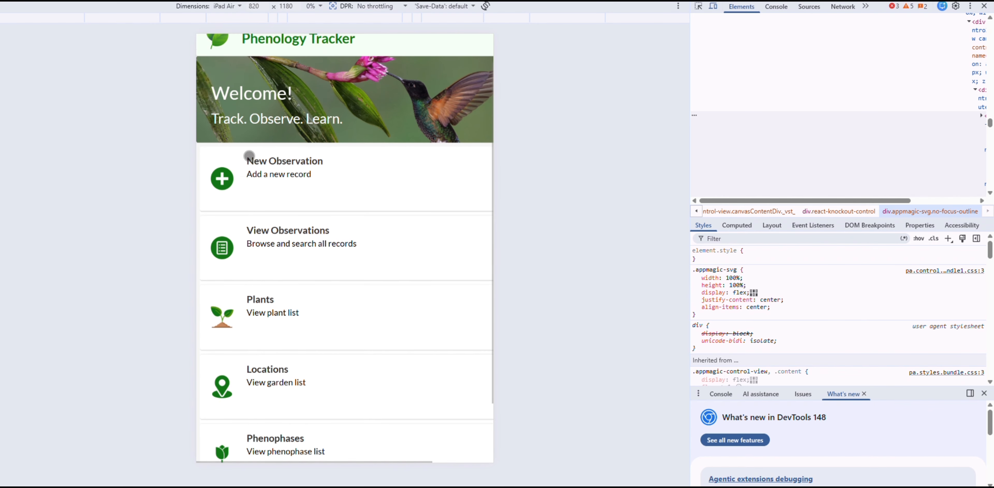
{"action": "scroll", "coordinate": [248, 155], "scroll_direction": "up", "scroll_amount": 1}
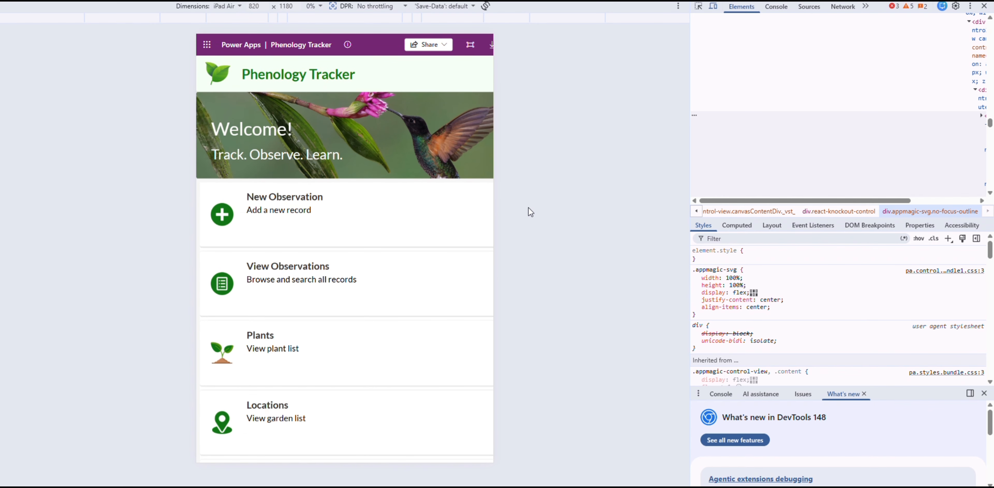
{"action": "key", "text": "ctrl+minus"}
{"action": "key", "text": "ctrl+minus"}
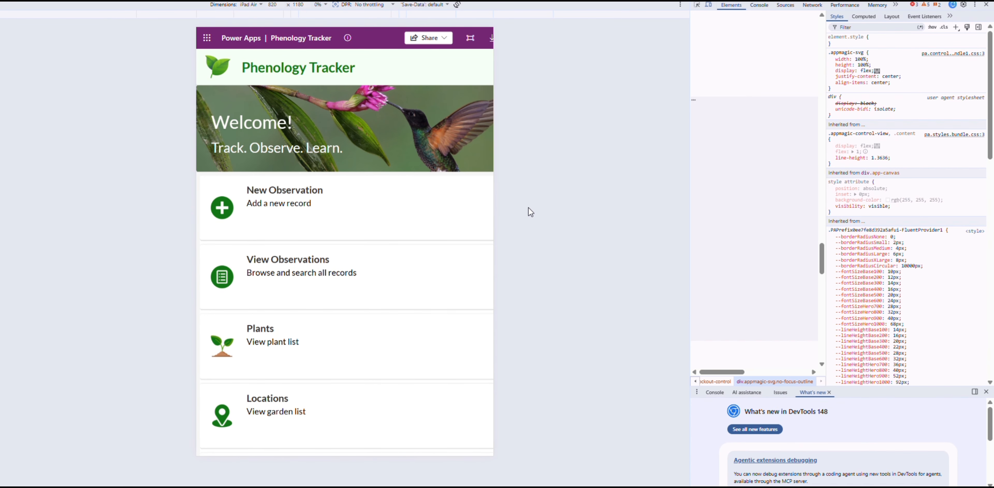
{"action": "key", "text": "ctrl+plus"}
{"action": "key", "text": "ctrl+plus"}
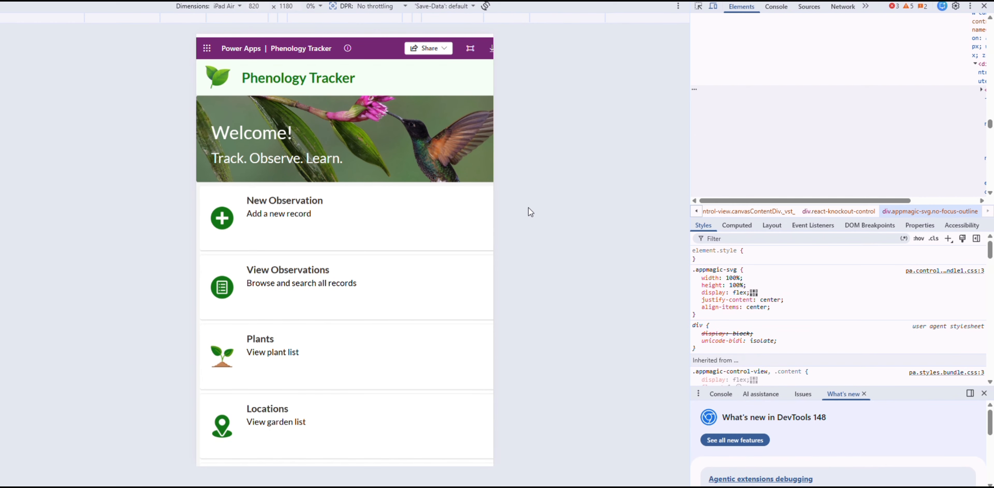
Preview the home screen at iPhone 14 Pro Max, iPad Mini and Samsung Galaxy A51/71 sizes.
{"action": "left_click", "coordinate": [229, 7]}
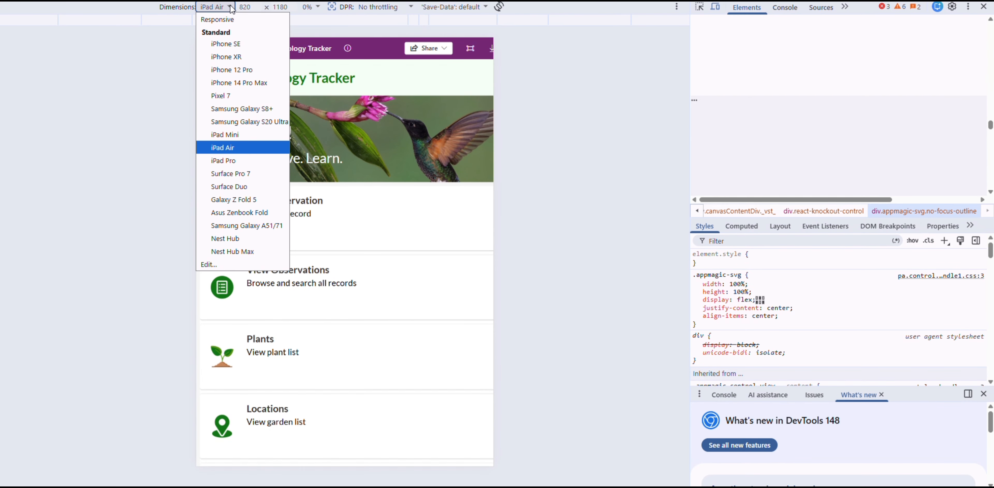
{"action": "left_click", "coordinate": [242, 82]}
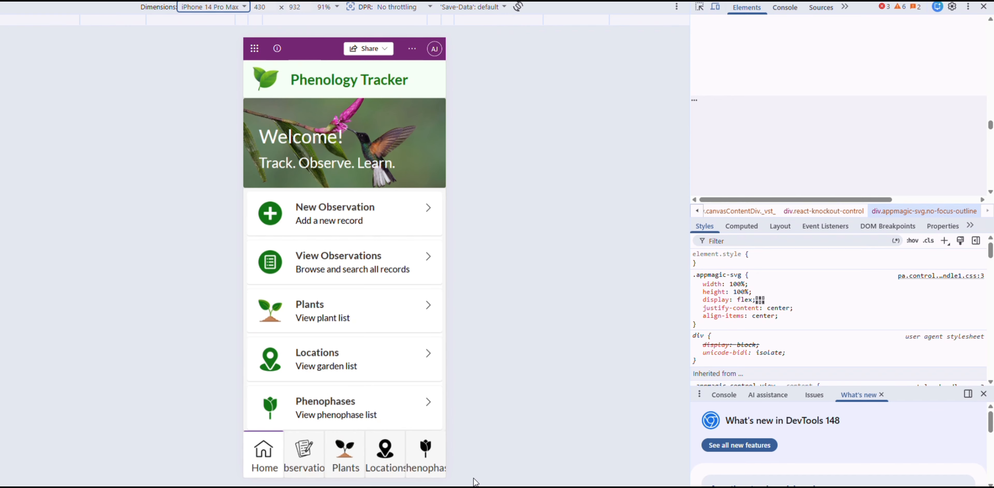
{"action": "left_click", "coordinate": [232, 10]}
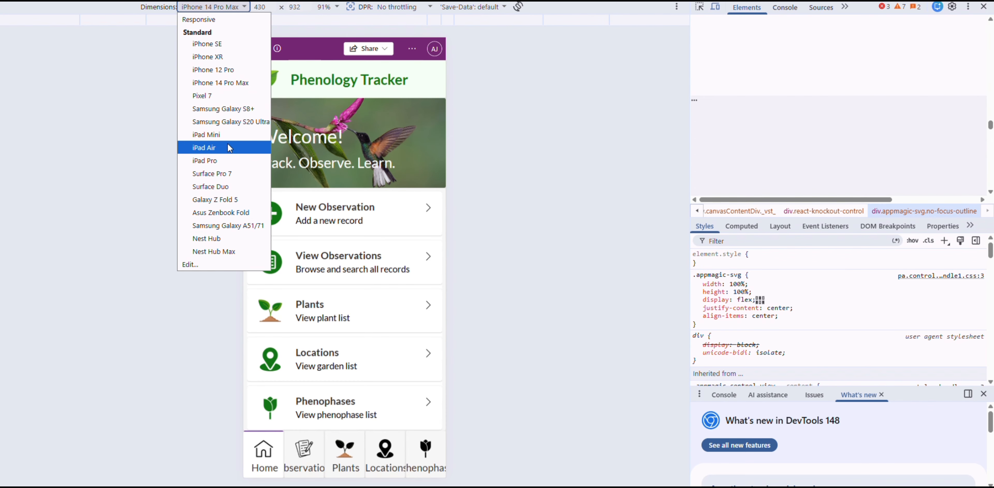
{"action": "left_click", "coordinate": [200, 135]}
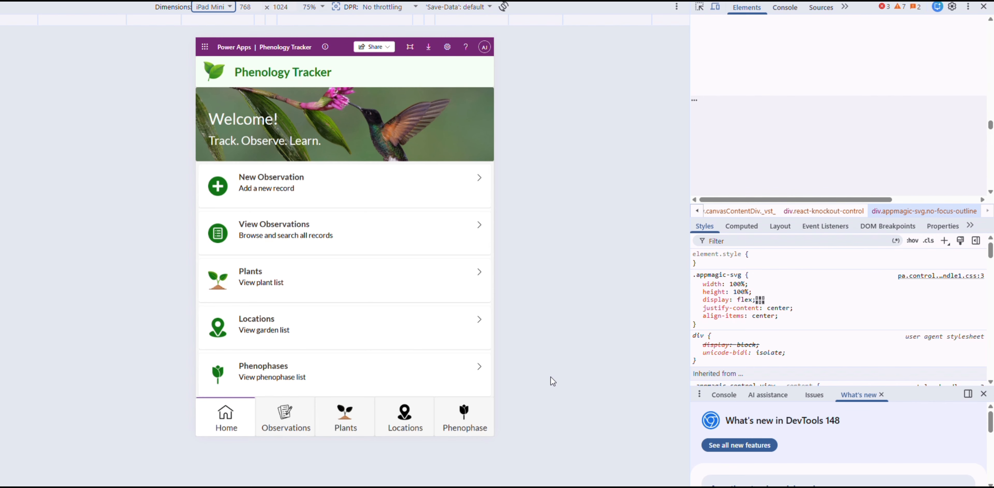
{"action": "left_click", "coordinate": [222, 7]}
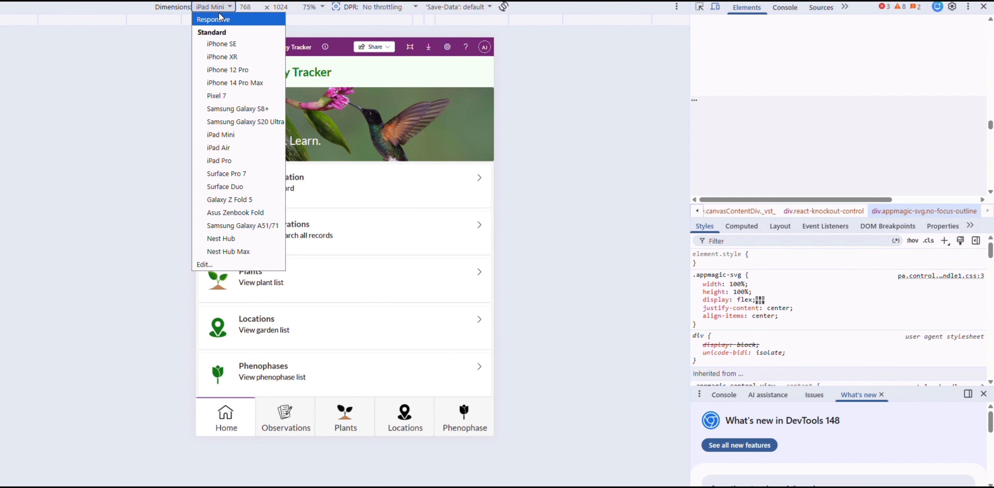
{"action": "left_click", "coordinate": [238, 227]}
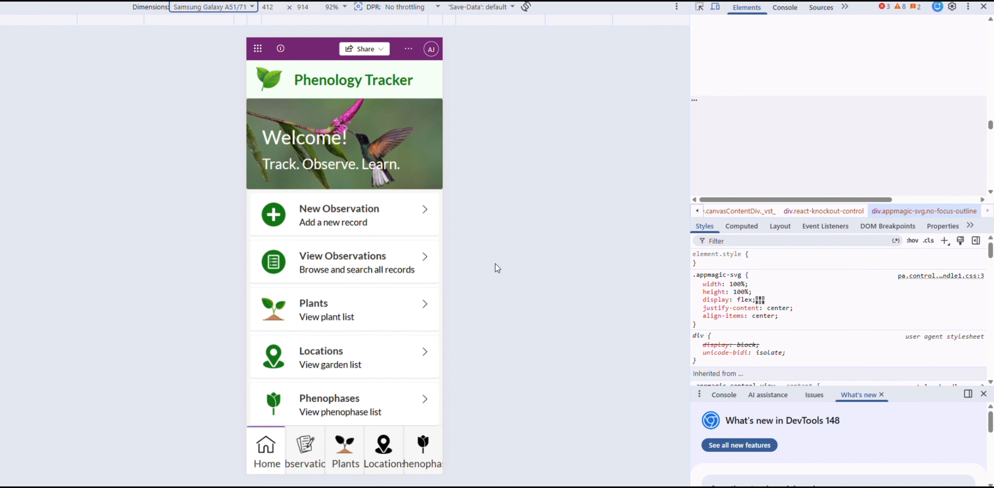